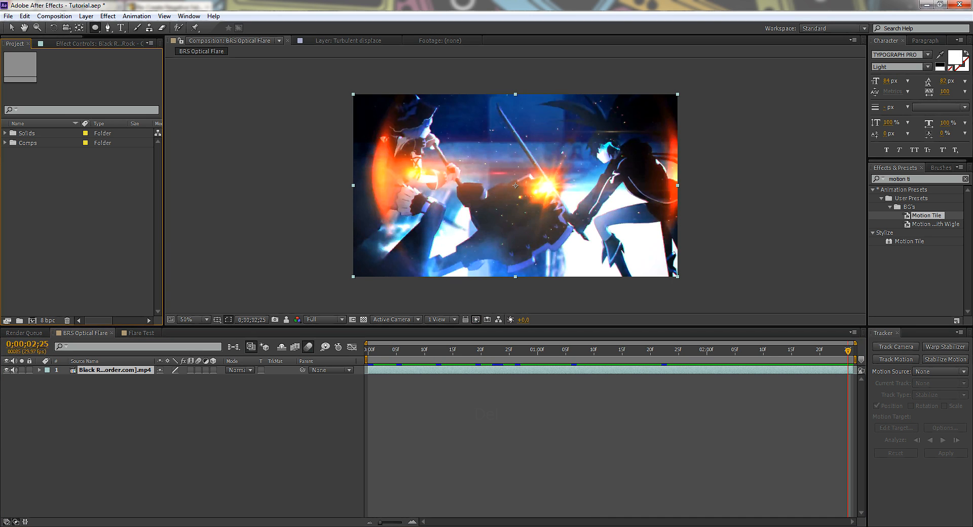
Step: Create a new composition named {Final}, keeping the proposed settings
{"action": "key", "text": "ctrl+n"}
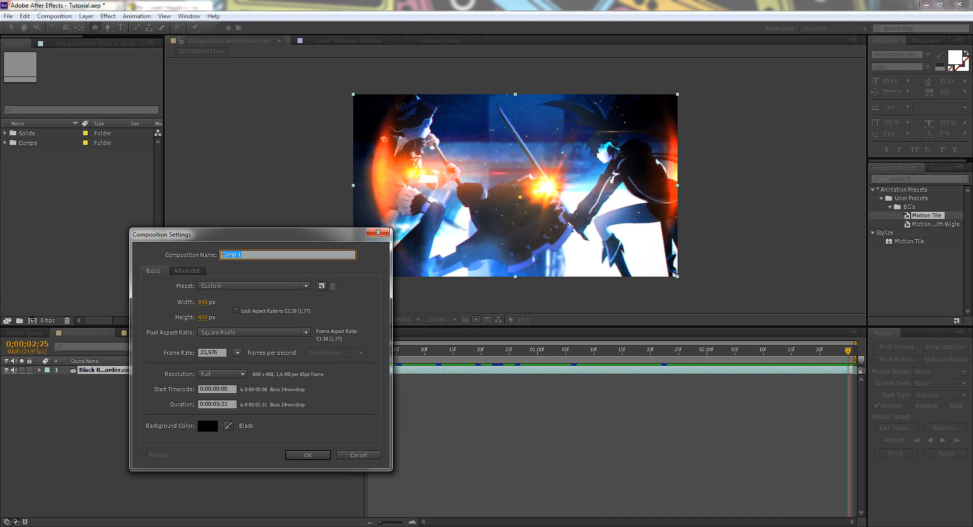
{"action": "type", "text": "{Final}"}
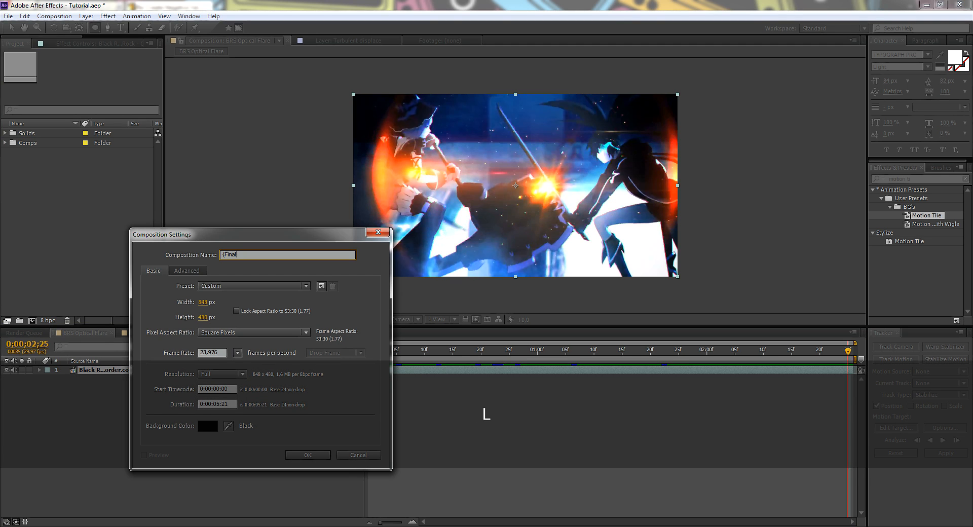
{"action": "key", "text": "Return"}
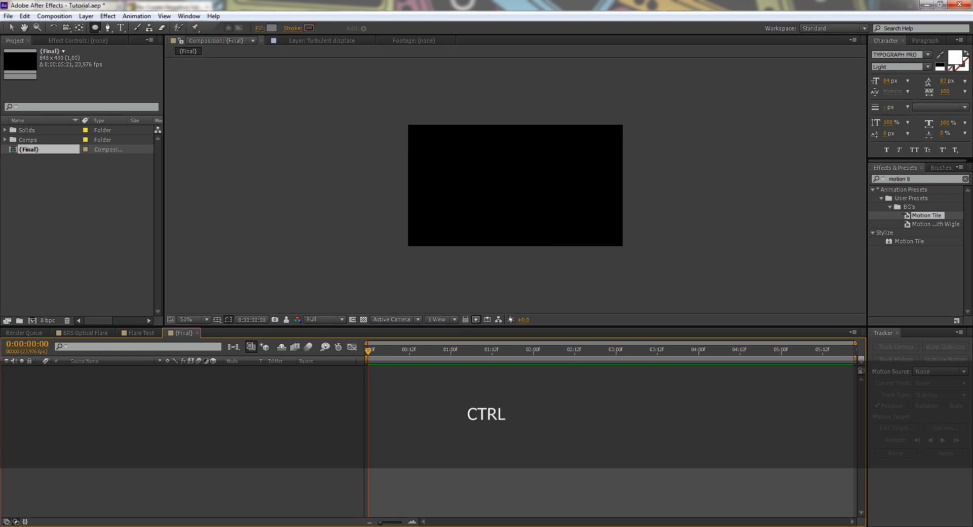
Step: Paste the copied One Piece and Black Rock video layers into {Final} and preview the composition at 100% magnification
{"action": "key", "text": "ctrl+v"}
{"action": "left_click", "coordinate": [203, 436]}
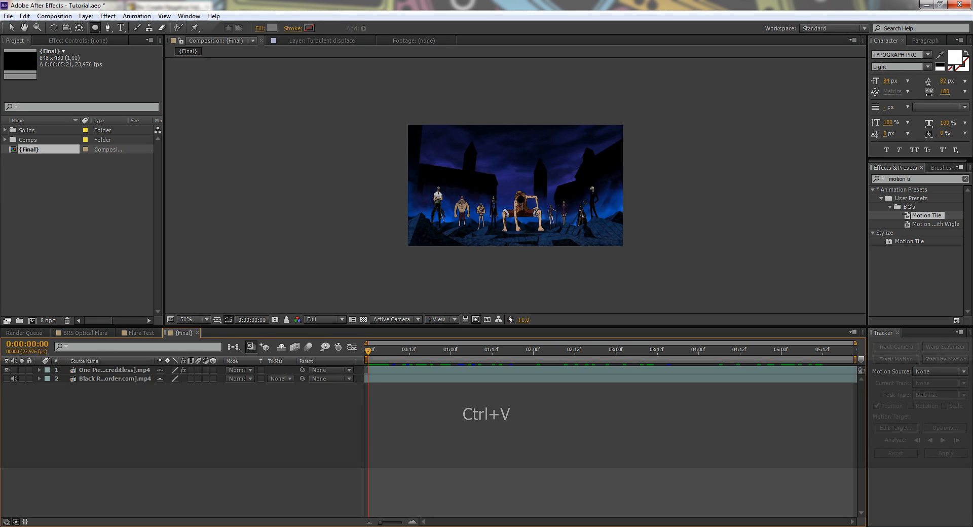
{"action": "left_click", "coordinate": [194, 320]}
{"action": "left_click", "coordinate": [201, 435]}
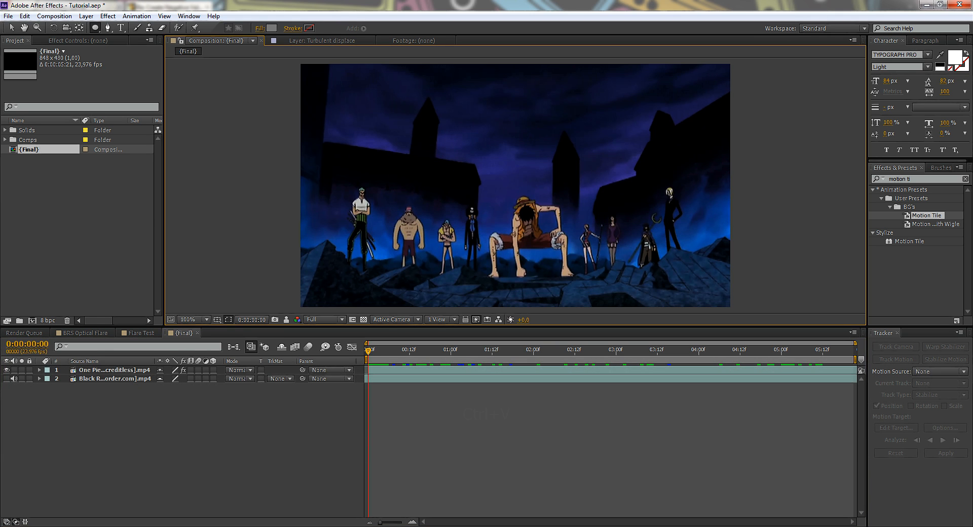
{"action": "key", "text": "space"}
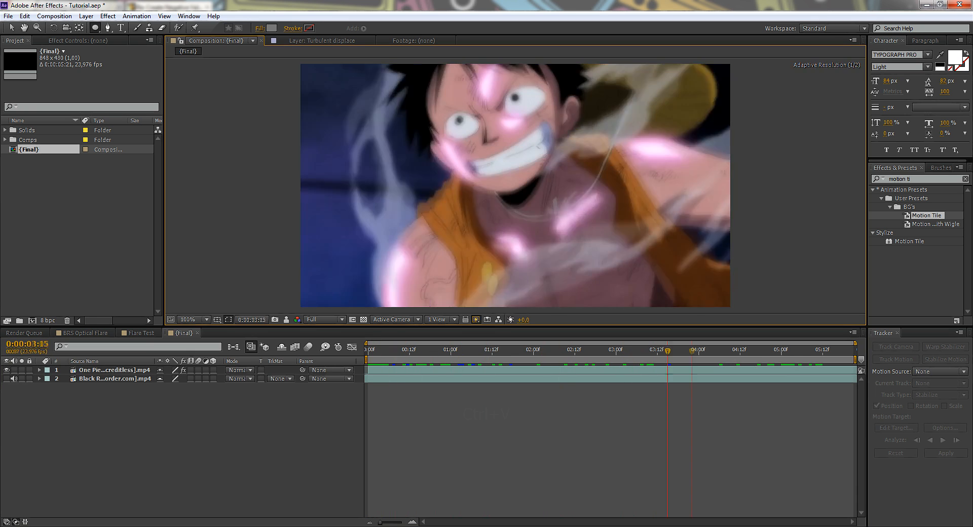
Step: Rename the Black Rock video layer as Song
{"action": "left_click", "coordinate": [115, 379]}
{"action": "key", "text": "Return"}
{"action": "type", "text": "N"}
{"action": "key", "text": "BackSpace"}
{"action": "type", "text": "Song"}
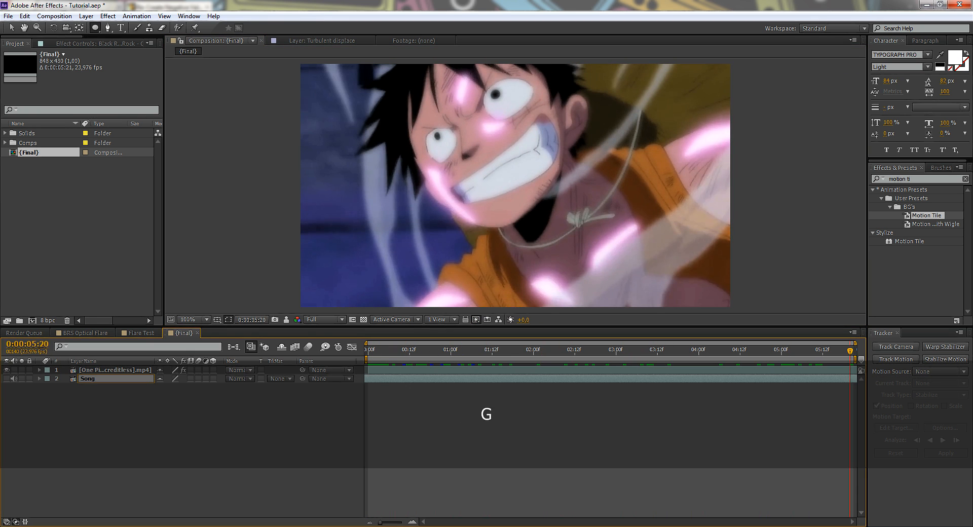
{"action": "key", "text": "Return"}
Step: Reveal the Song layer's audio waveform, play the composition, and return the playhead to 0:00:00:00
{"action": "key", "text": "u"}
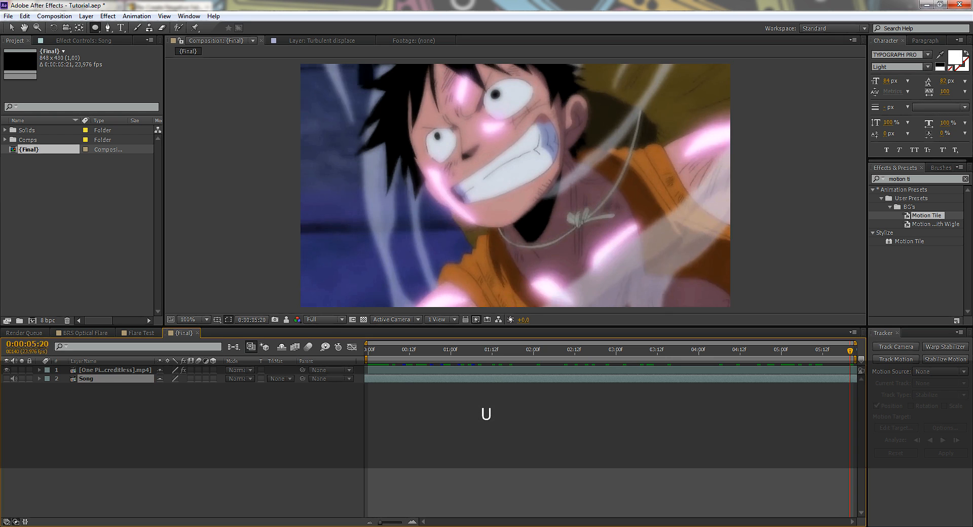
{"action": "key", "text": "l"}
{"action": "key", "text": "l"}
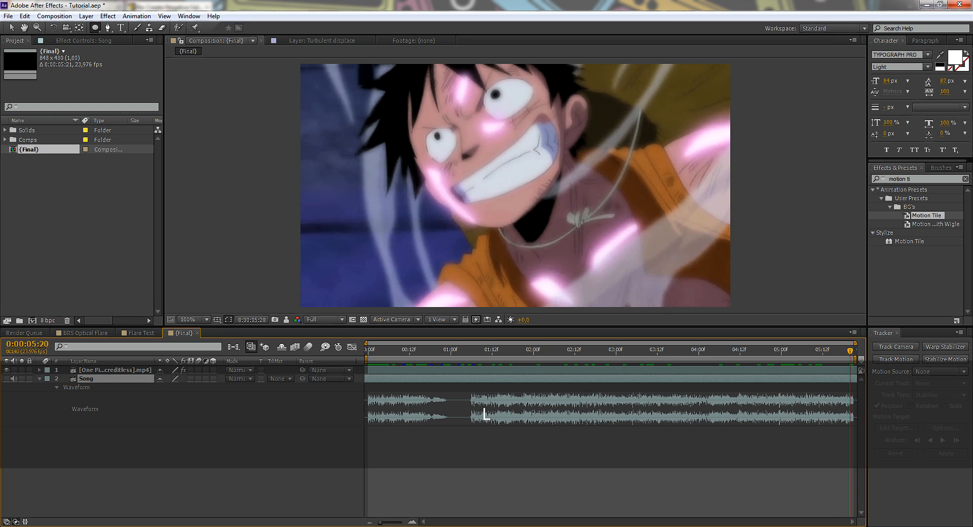
{"action": "key", "text": "space"}
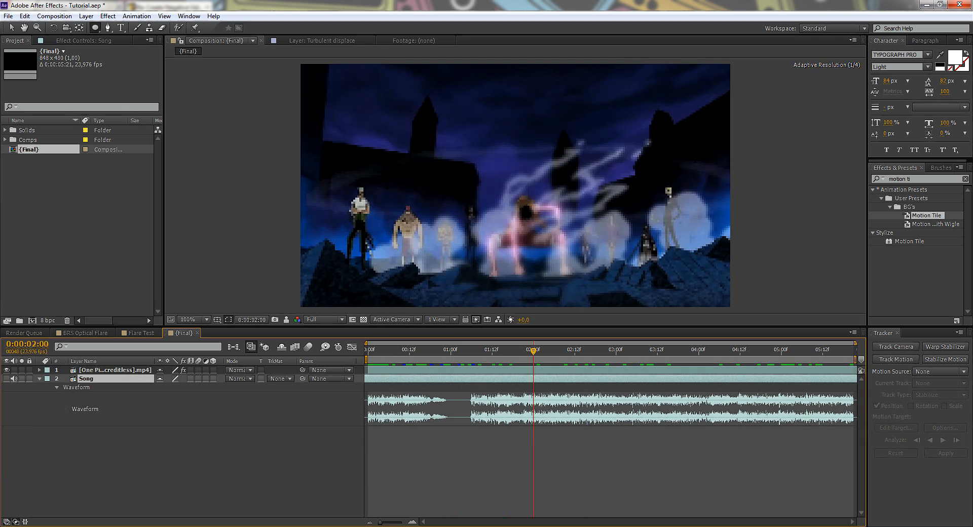
{"action": "left_click_drag", "start_coordinate": [761, 351], "coordinate": [368, 350]}
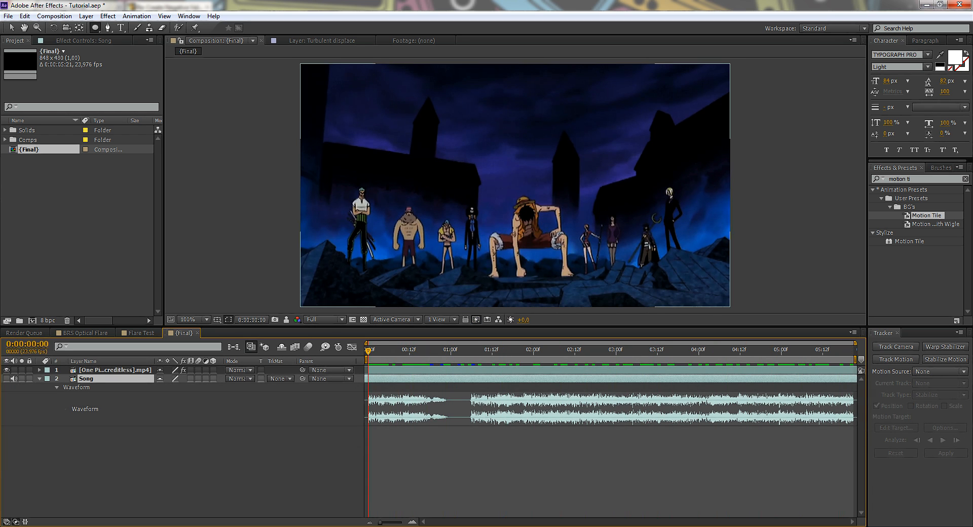
Step: Rename the One Piece video layer as Scene and set its label color to Red
{"action": "left_click", "coordinate": [115, 370]}
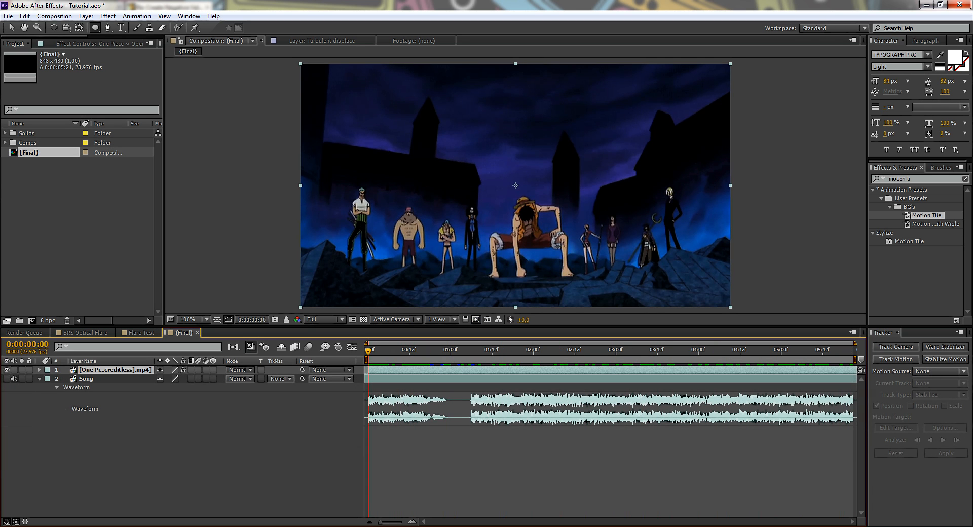
{"action": "key", "text": "Return"}
{"action": "type", "text": "Sc"}
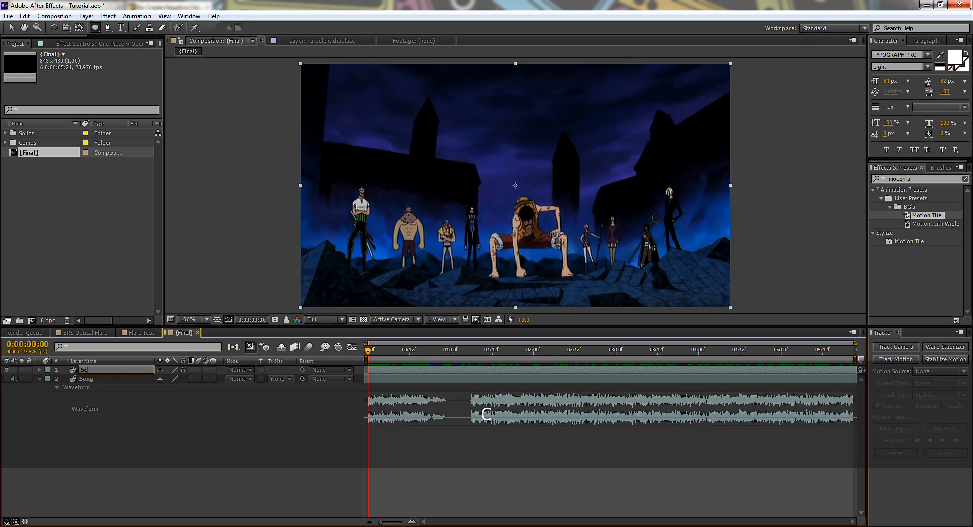
{"action": "type", "text": "ene"}
{"action": "key", "text": "Return"}
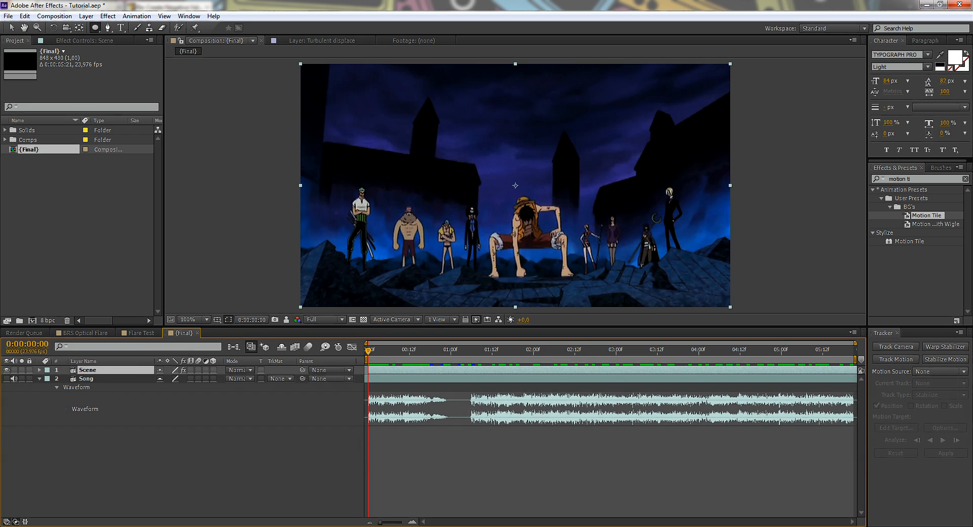
{"action": "left_click", "coordinate": [47, 370]}
{"action": "left_click", "coordinate": [66, 201]}
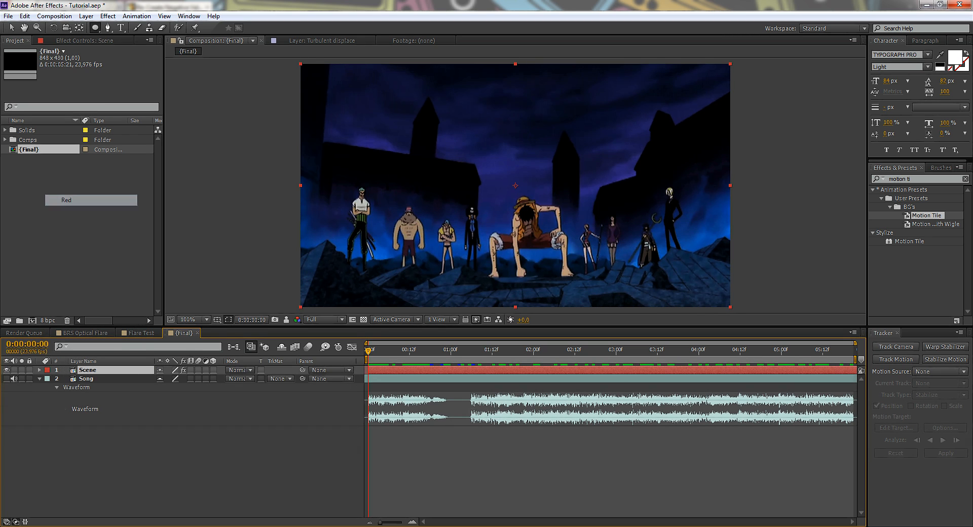
Step: Preview the audio, add composition markers at 0:00:00:10 and 0:00:00:23, and return the playhead to the first marker
{"action": "key", "text": "KP_Decimal"}
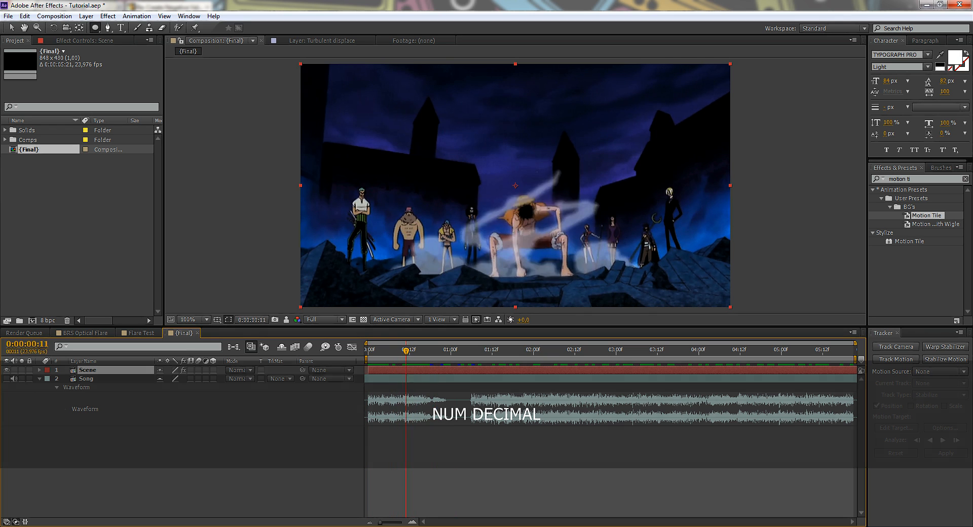
{"action": "left_click", "coordinate": [198, 451]}
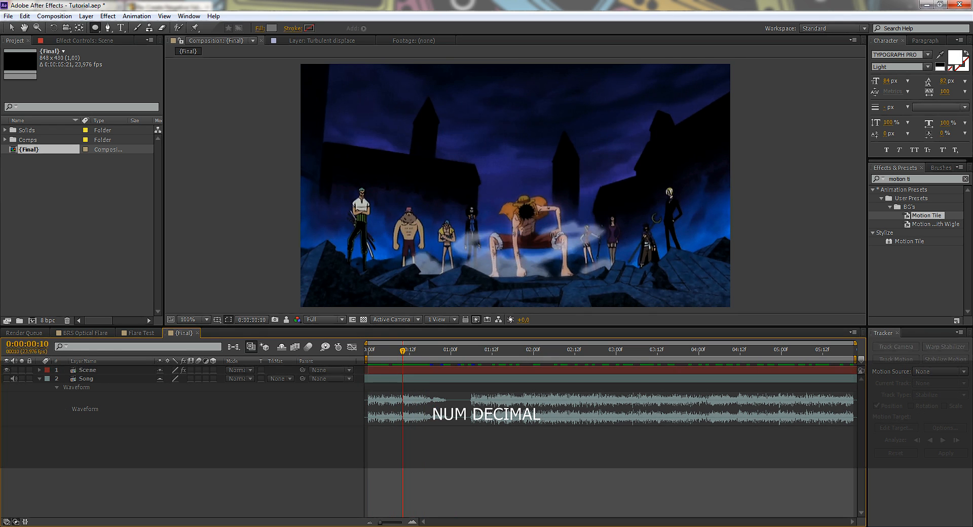
{"action": "key", "text": "KP_Multiply"}
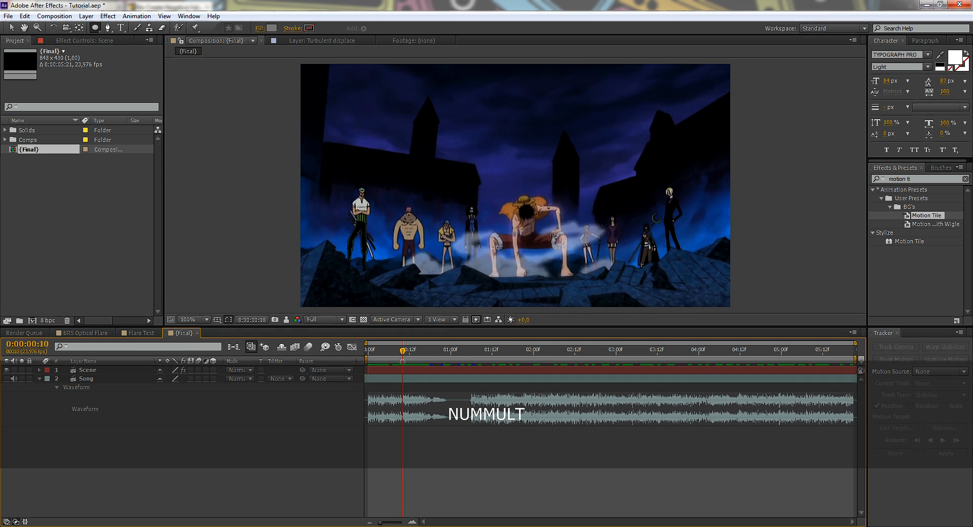
{"action": "left_click_drag", "start_coordinate": [403, 351], "coordinate": [447, 351]}
{"action": "key", "text": "KP_Multiply"}
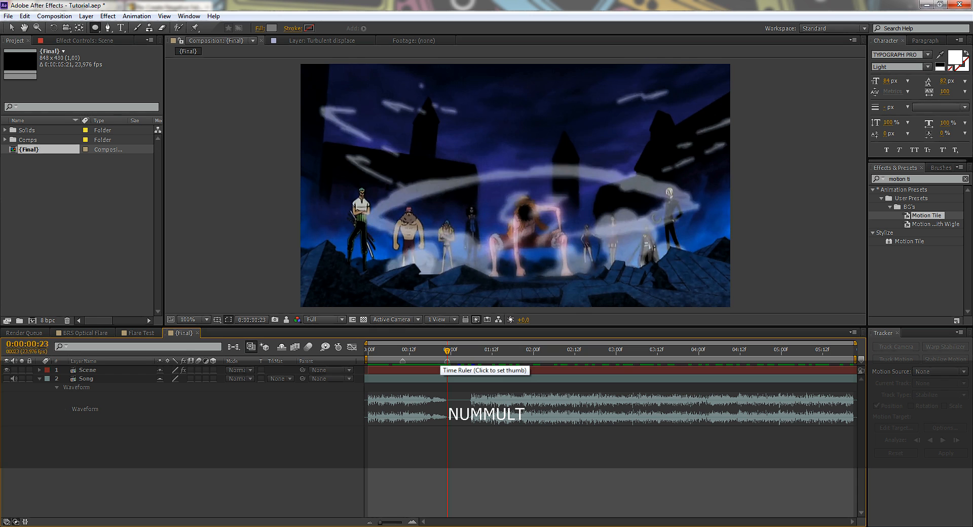
{"action": "left_click_drag", "start_coordinate": [447, 351], "coordinate": [403, 350]}
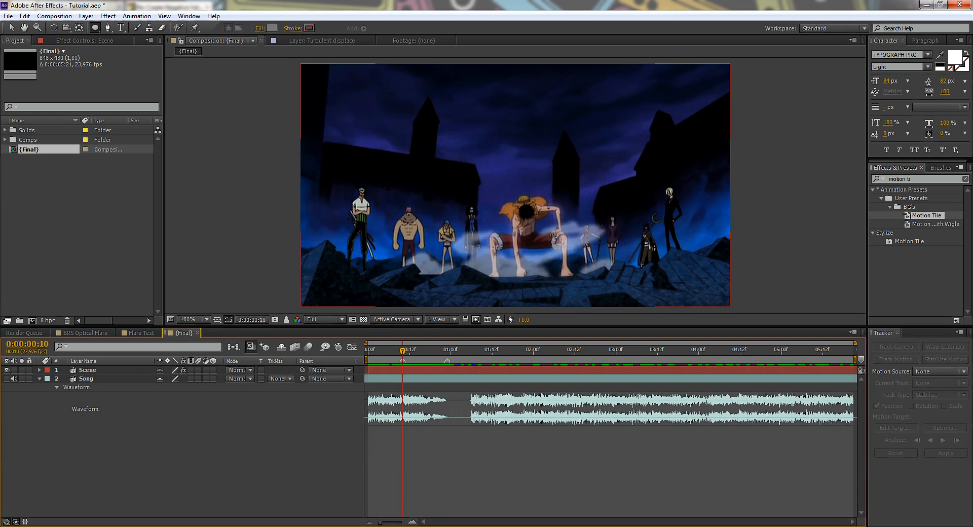
{"action": "left_click", "coordinate": [412, 370]}
{"action": "left_click", "coordinate": [420, 452]}
{"action": "left_click", "coordinate": [413, 378]}
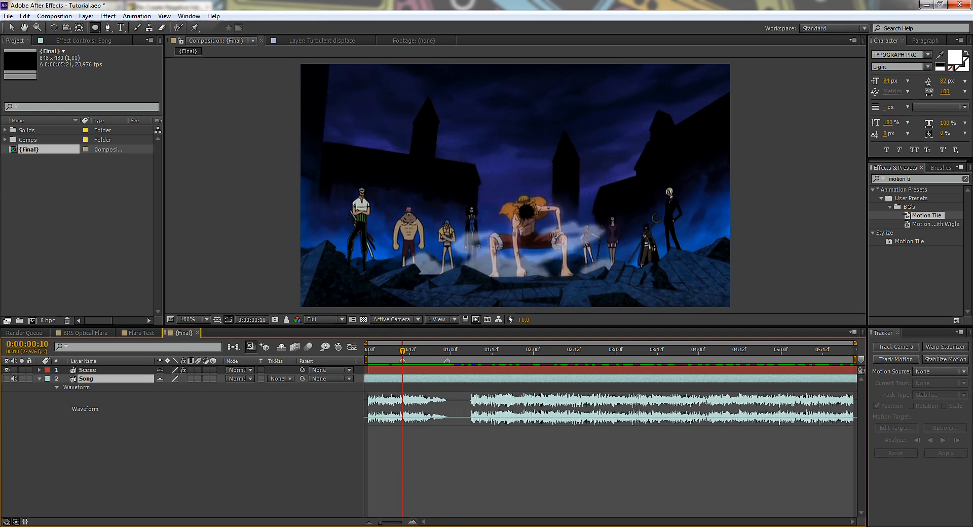
{"action": "left_click", "coordinate": [420, 452]}
Step: Add an adjustment layer above Scene and rename it as Color Correction #2
{"action": "right_click", "coordinate": [163, 440]}
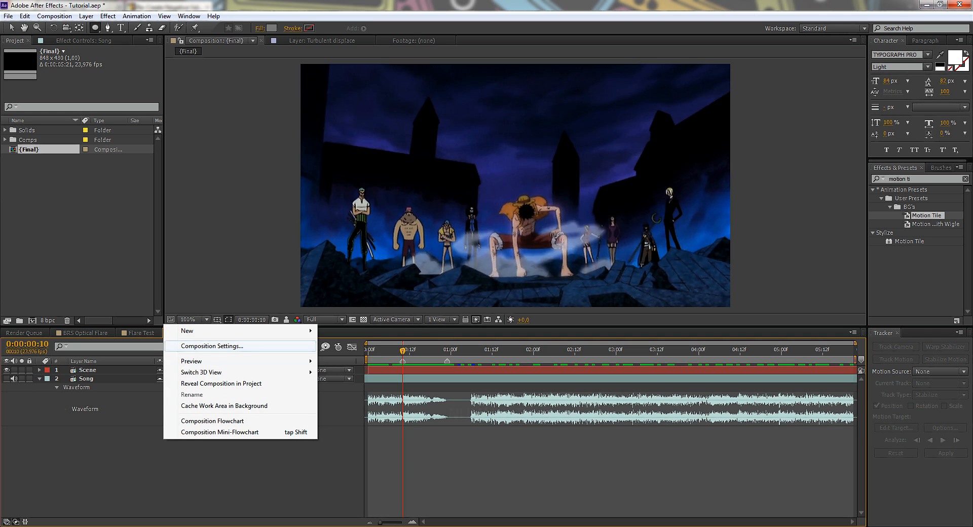
{"action": "mouse_move", "coordinate": [243, 331]}
{"action": "left_click", "coordinate": [355, 413]}
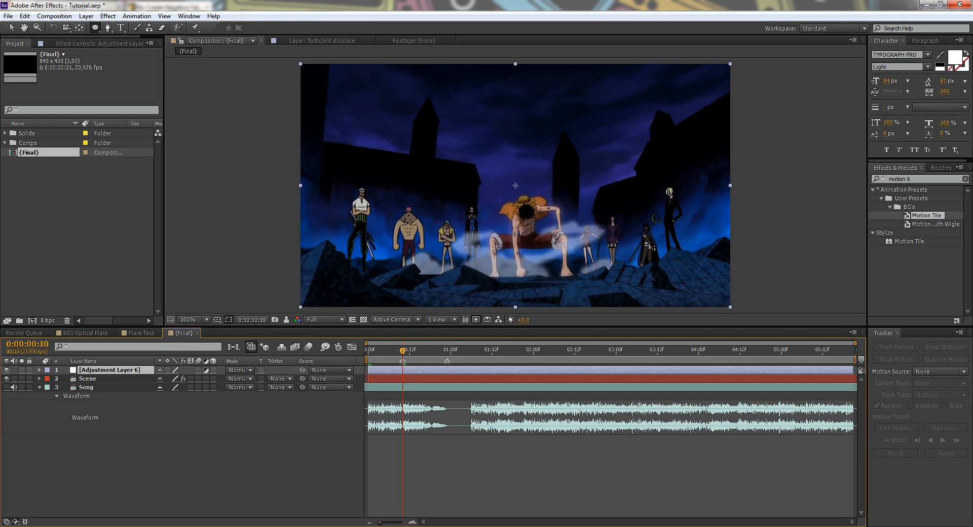
{"action": "key", "text": "Return"}
{"action": "type", "text": "Color"}
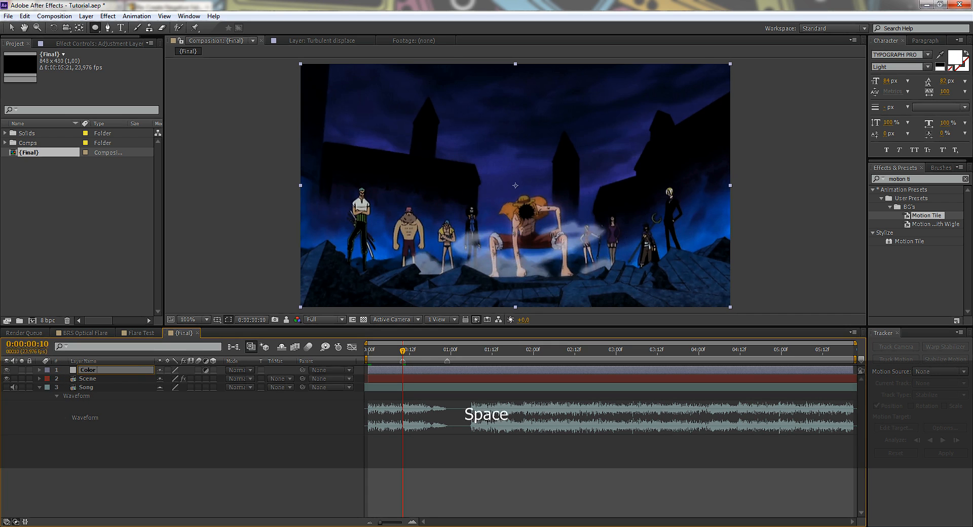
{"action": "type", "text": " Correction #"}
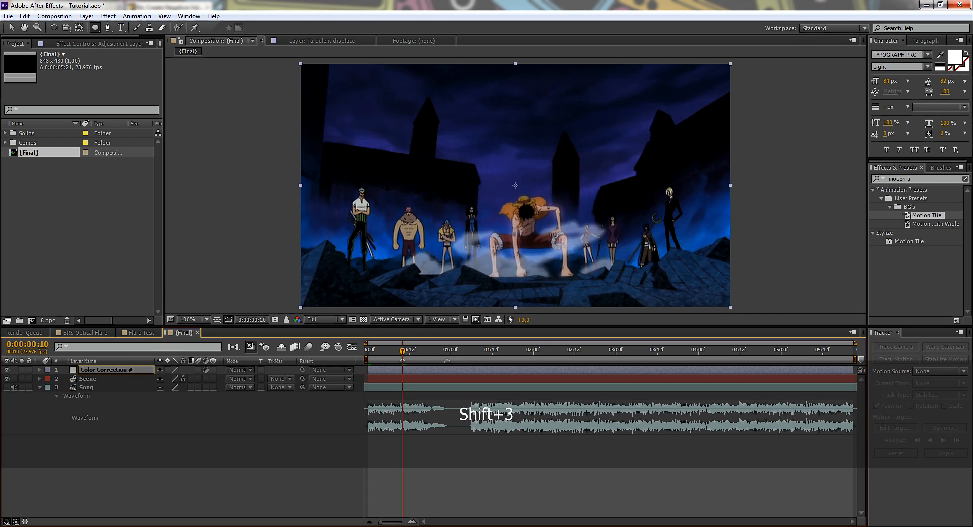
{"action": "type", "text": "2"}
{"action": "key", "text": "Return"}
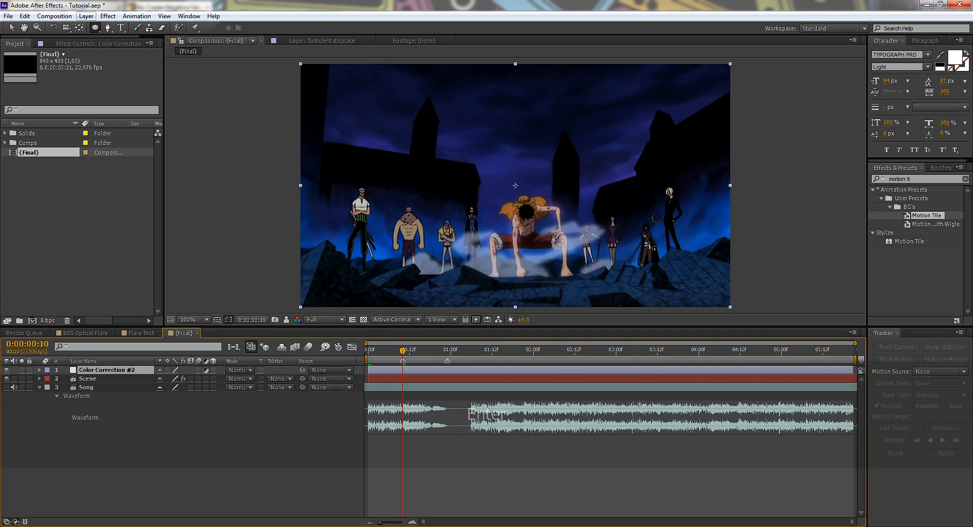
Step: Apply the Ramp effect to Color Correction #2 and place its start and end points midway along the frame's left and right edges
{"action": "left_click", "coordinate": [98, 44]}
{"action": "right_click", "coordinate": [80, 121]}
{"action": "left_click", "coordinate": [48, 122]}
{"action": "right_click", "coordinate": [48, 122]}
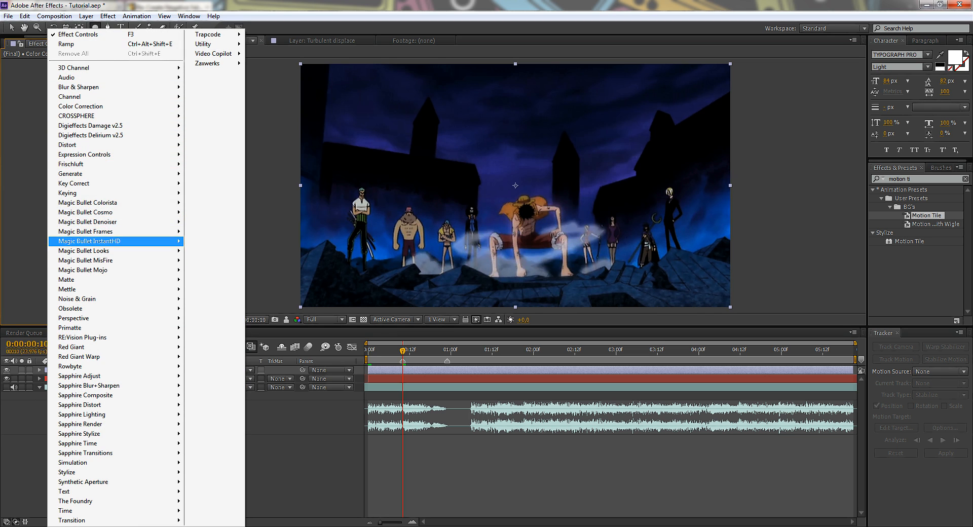
{"action": "mouse_move", "coordinate": [101, 174]}
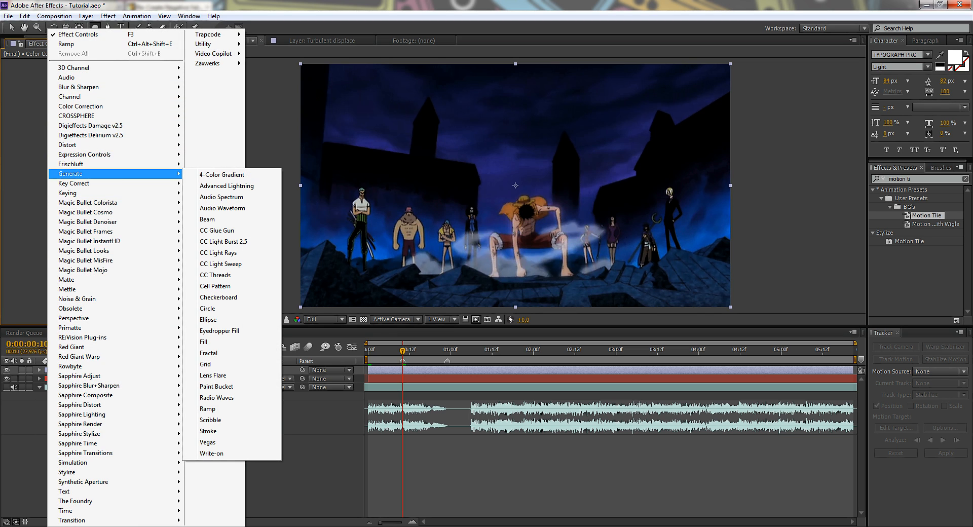
{"action": "left_click", "coordinate": [208, 409]}
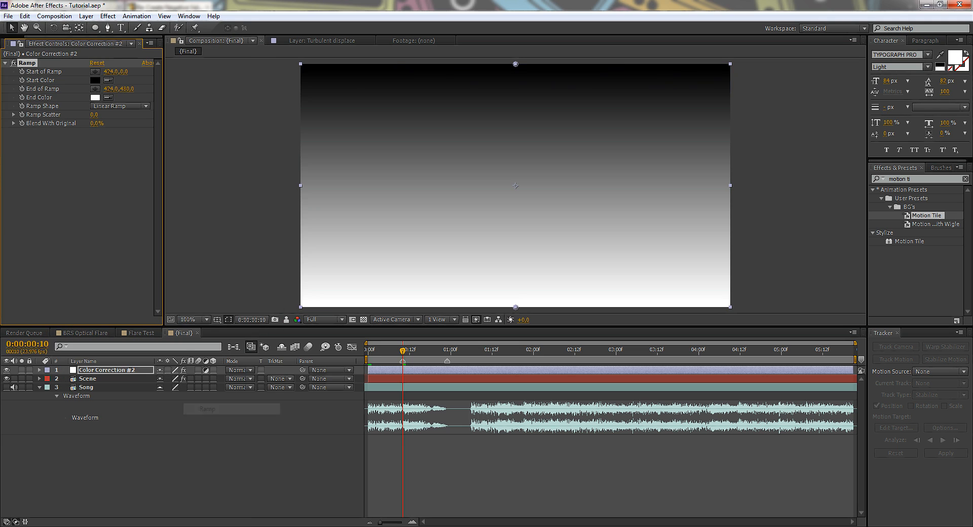
{"action": "left_click_drag", "start_coordinate": [515, 64], "coordinate": [300, 186]}
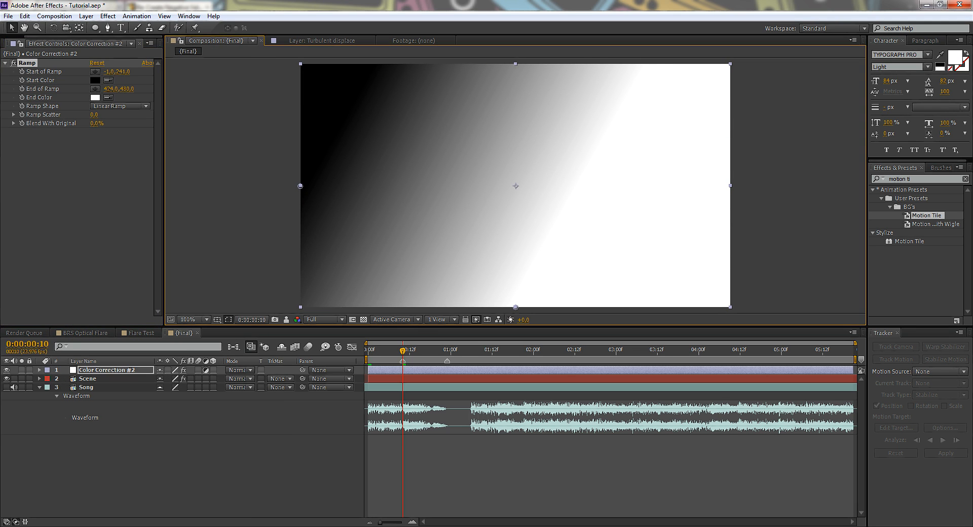
{"action": "left_click_drag", "start_coordinate": [516, 307], "coordinate": [724, 186]}
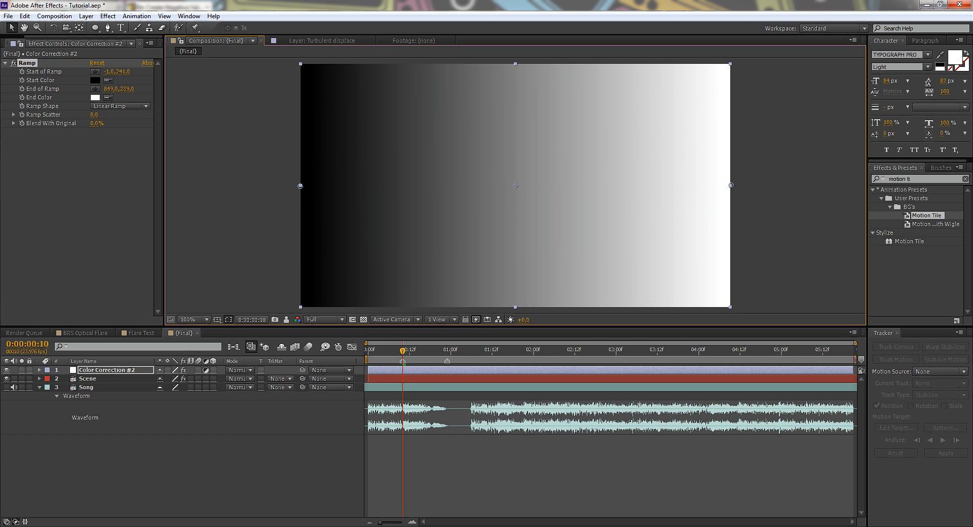
Step: Set the ramp's start color to a strong red and its end color to blue 0D55D7
{"action": "left_click", "coordinate": [95, 80]}
{"action": "mouse_move", "coordinate": [148, 330]}
{"action": "left_mouse_down"}
{"action": "mouse_move", "coordinate": [140, 343]}
{"action": "mouse_move", "coordinate": [142, 335]}
{"action": "left_mouse_up"}
{"action": "left_click", "coordinate": [242, 300]}
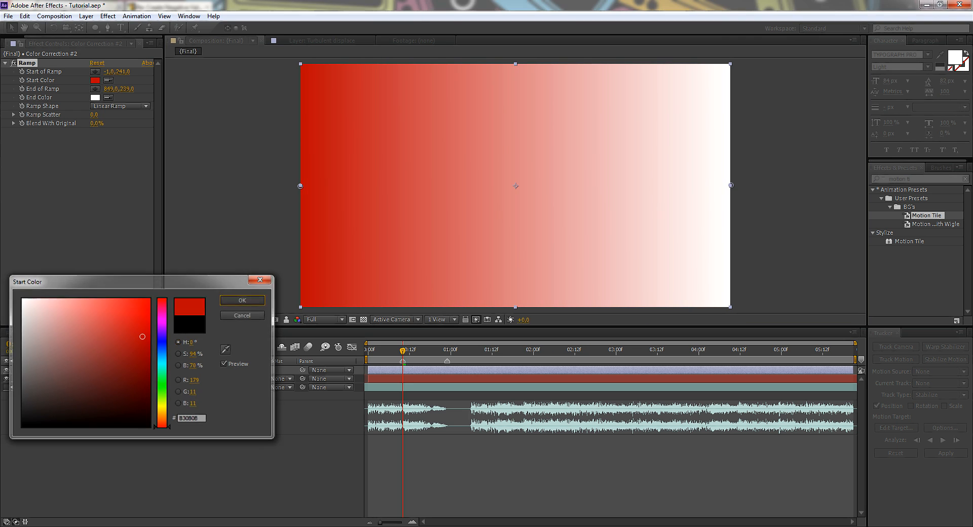
{"action": "left_click", "coordinate": [95, 98]}
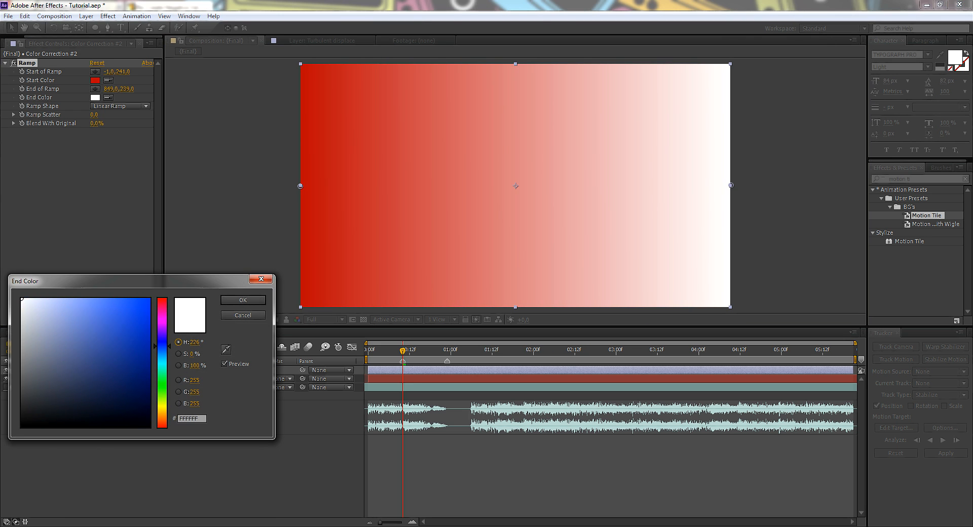
{"action": "left_click_drag", "start_coordinate": [145, 331], "coordinate": [142, 318]}
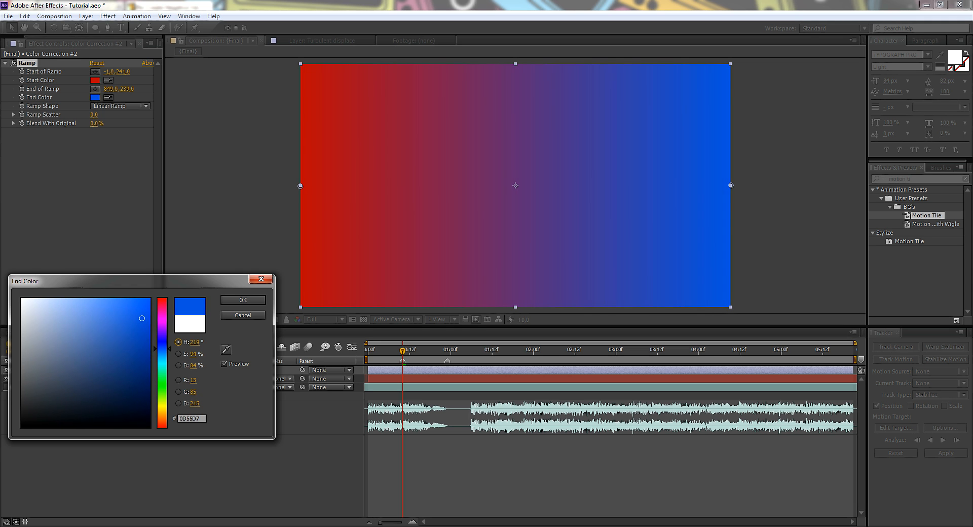
{"action": "left_click", "coordinate": [243, 300]}
Step: Set Color Correction #2 to the Color blending mode and the ramp's Blend With Original to 63%
{"action": "left_click", "coordinate": [239, 369]}
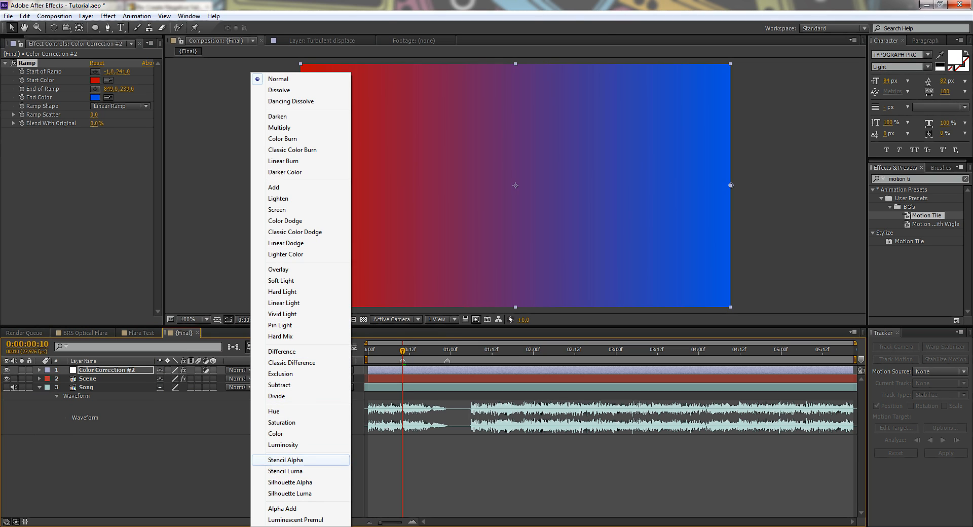
{"action": "left_click", "coordinate": [276, 433]}
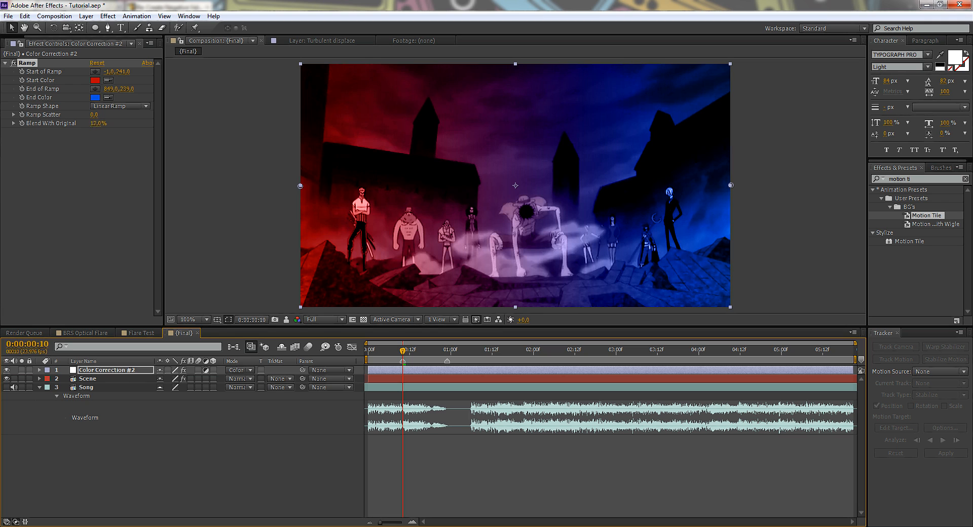
{"action": "left_click", "coordinate": [27, 62]}
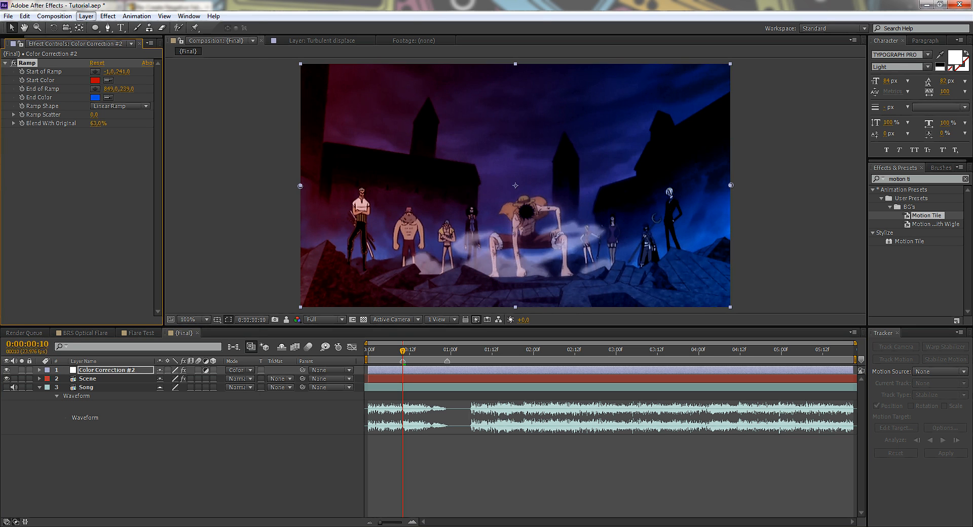
Step: Keyframe the ramp's start and end points on Color Correction #2 and move both keyframes to 0:00:01:18
{"action": "left_click", "coordinate": [86, 17]}
{"action": "left_click", "coordinate": [164, 16]}
{"action": "key", "text": "u"}
{"action": "key", "text": "space"}
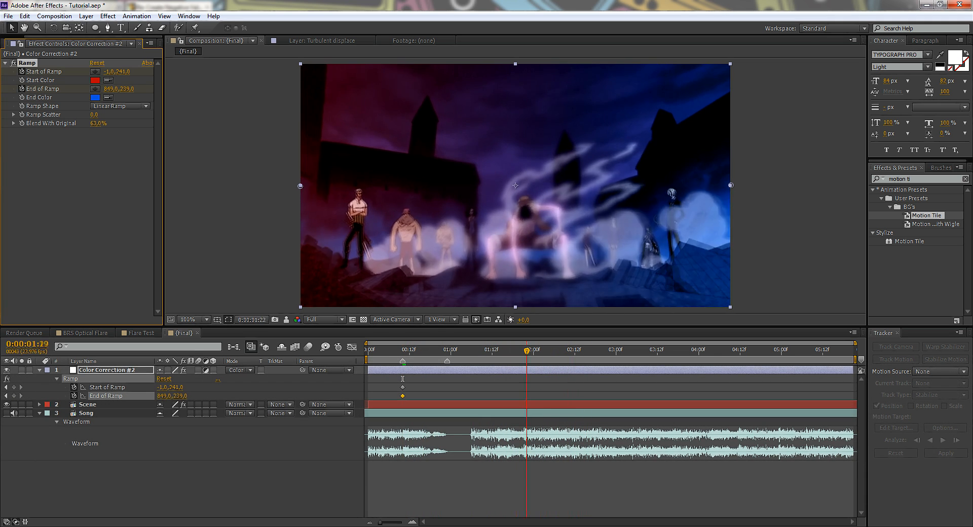
{"action": "key", "text": "space"}
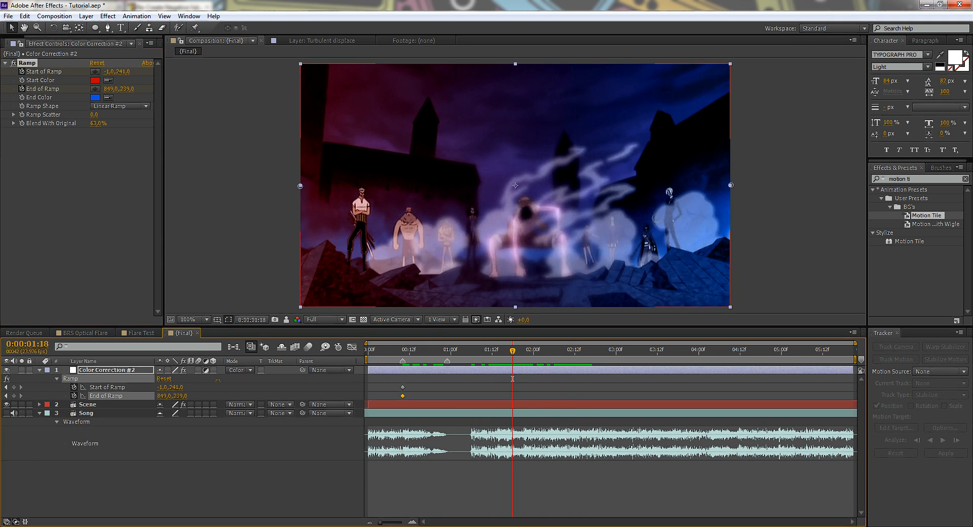
{"action": "left_click_drag", "start_coordinate": [387, 381], "coordinate": [427, 387]}
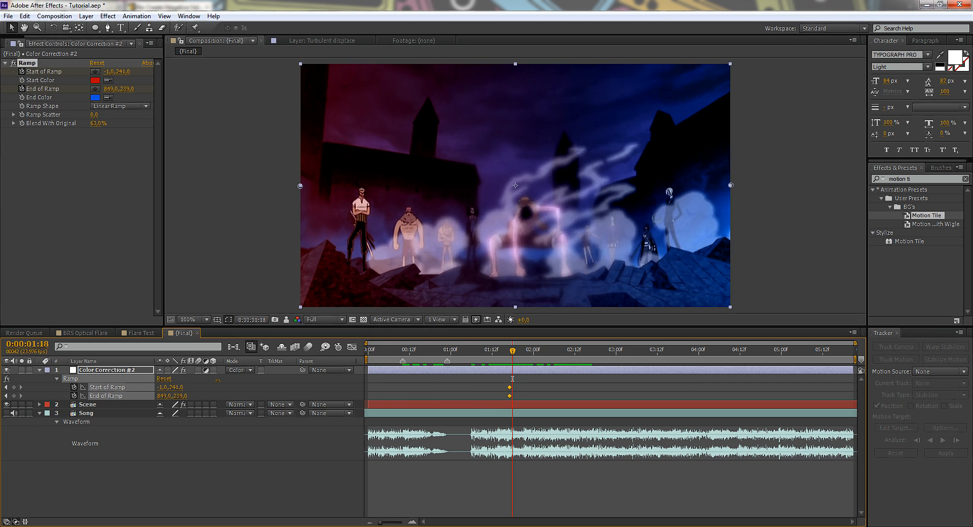
Step: At 0:00:05:20, set Start of Ramp to -311, 81 and End of Ramp to about 624, 392, and save the project
{"action": "key", "text": "space"}
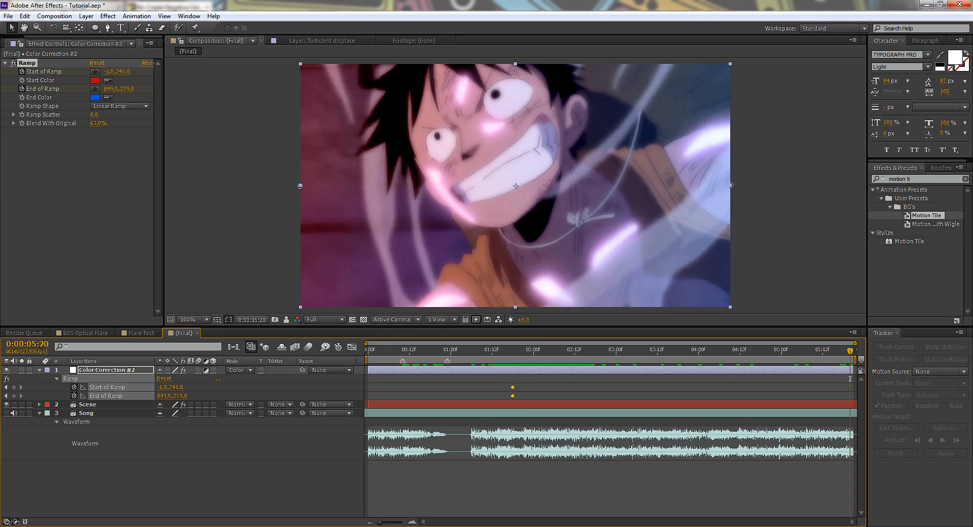
{"action": "left_click_drag", "start_coordinate": [300, 186], "coordinate": [143, 105]}
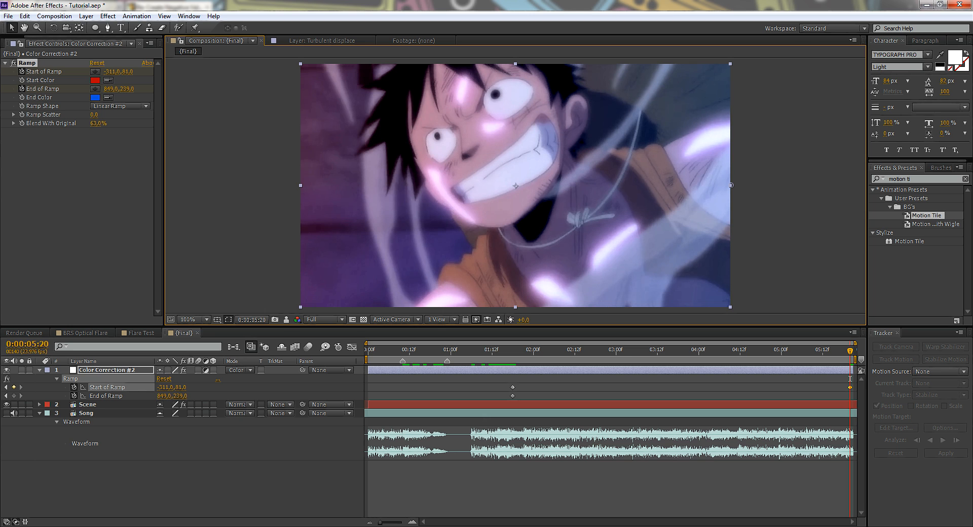
{"action": "left_click_drag", "start_coordinate": [617, 263], "coordinate": [617, 263]}
{"action": "mouse_move", "coordinate": [850, 351]}
{"action": "left_mouse_down"}
{"action": "mouse_move", "coordinate": [460, 351]}
{"action": "mouse_move", "coordinate": [850, 351]}
{"action": "left_mouse_up"}
{"action": "key", "text": "ctrl+s"}
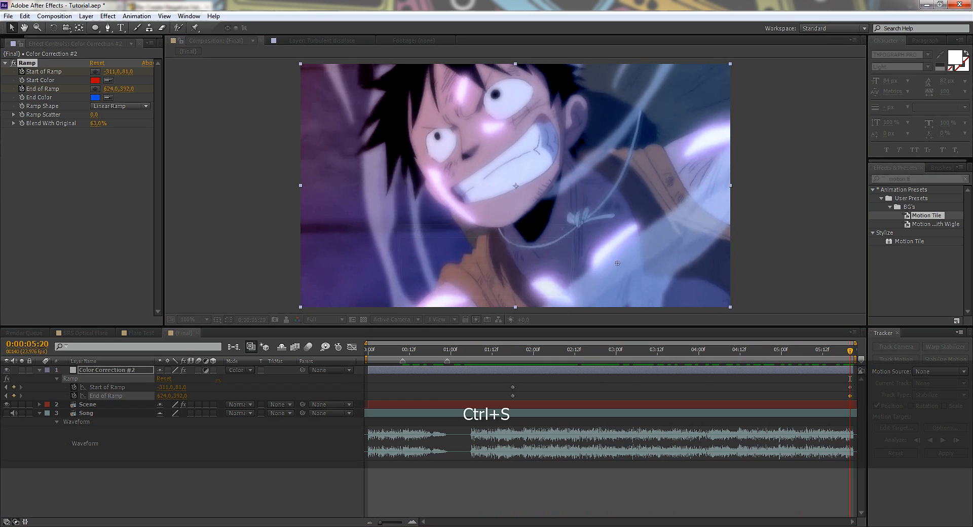
Step: Return the playhead to the first marker at 0:00:00:10 and add a new adjustment layer above Color Correction #2
{"action": "key", "text": "space"}
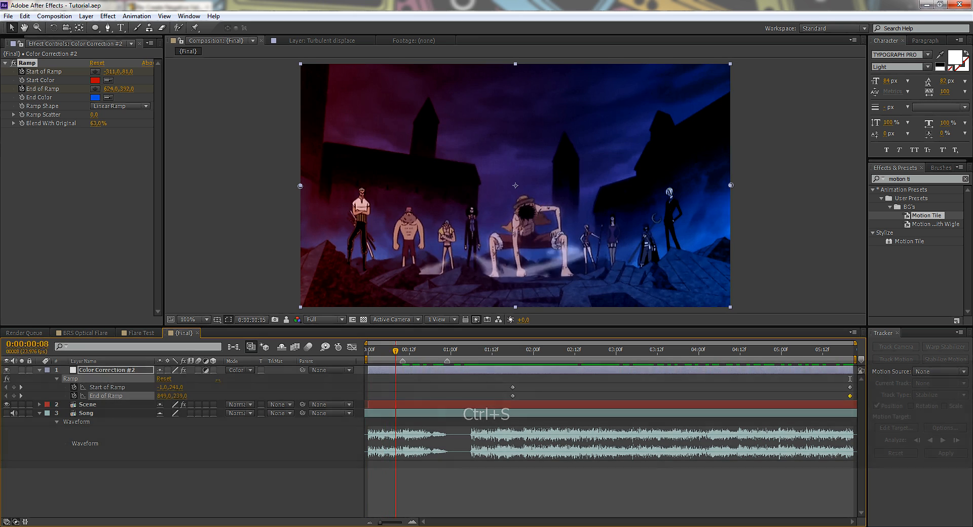
{"action": "left_click_drag", "start_coordinate": [637, 350], "coordinate": [403, 351]}
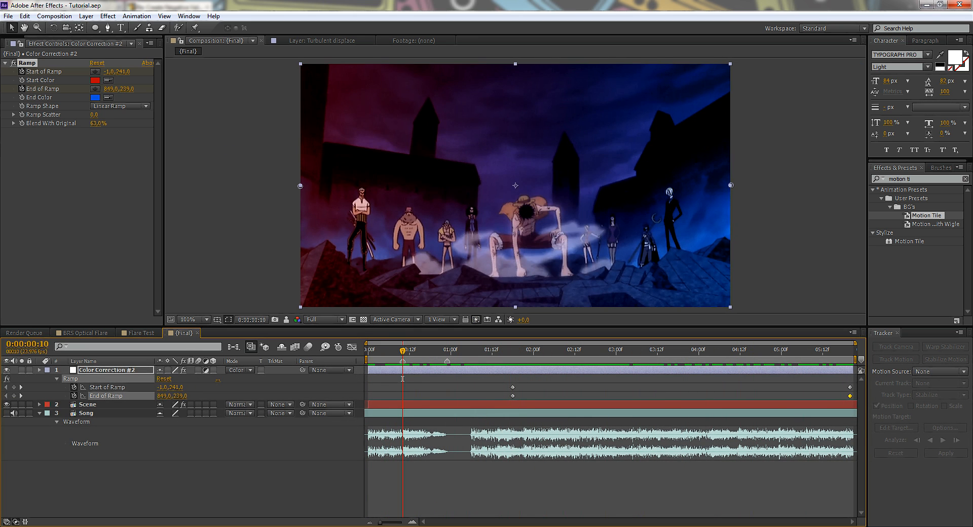
{"action": "key", "text": "u"}
{"action": "right_click", "coordinate": [148, 467]}
{"action": "mouse_move", "coordinate": [228, 360]}
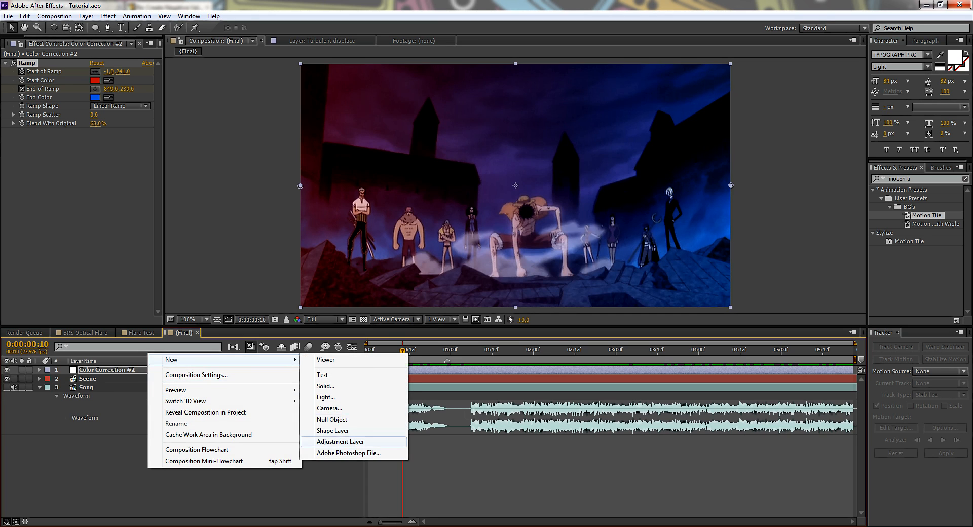
{"action": "left_click", "coordinate": [339, 442]}
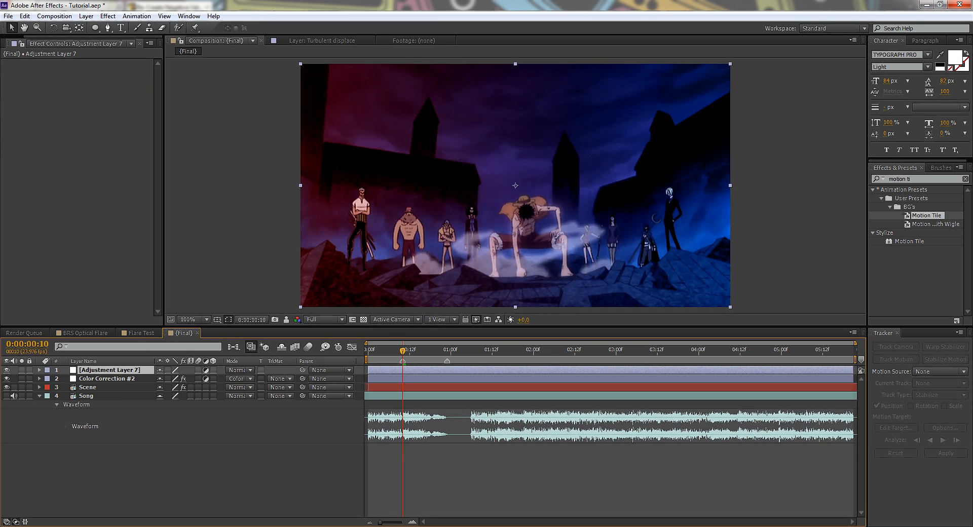
Step: Search the effects for "cc len" and apply CC Lens to the new adjustment layer
{"action": "left_click", "coordinate": [108, 16]}
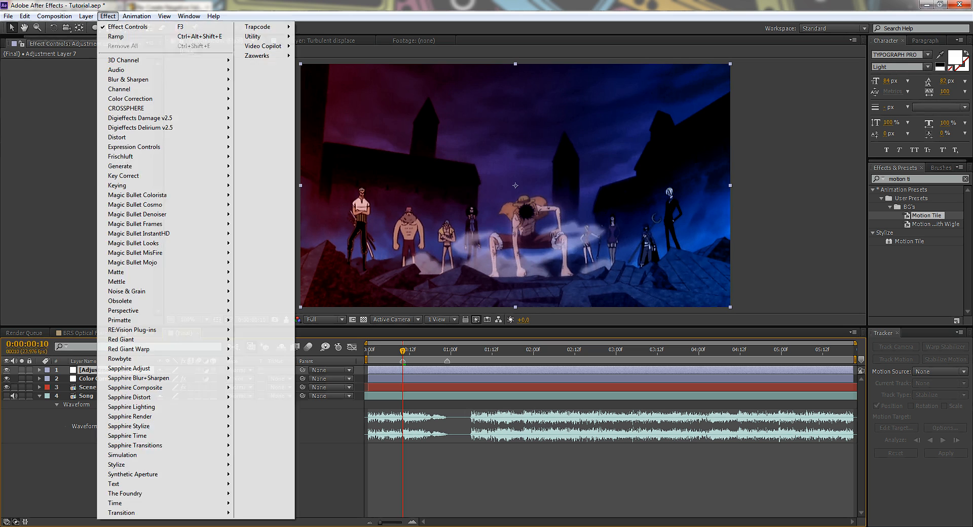
{"action": "left_click", "coordinate": [56, 152]}
{"action": "left_click_drag", "start_coordinate": [920, 179], "coordinate": [887, 179]}
{"action": "key", "text": "BackSpace"}
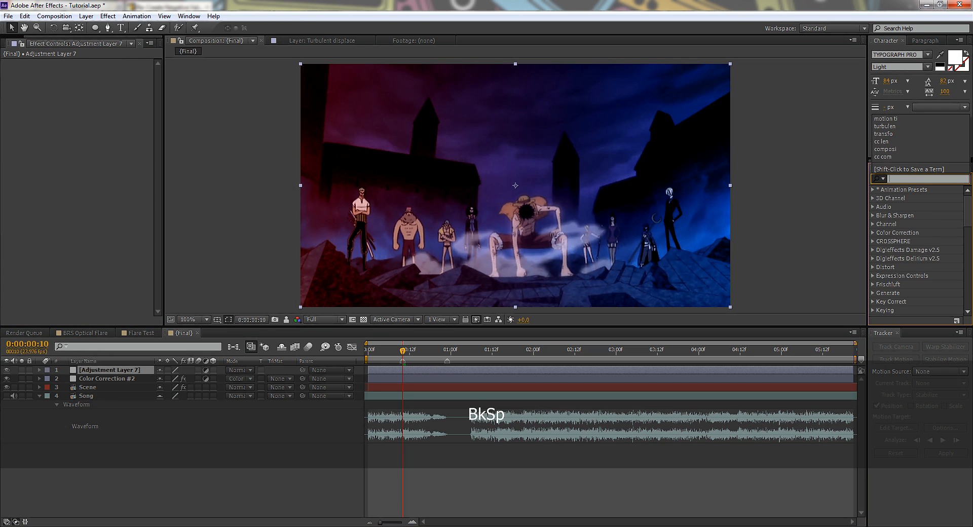
{"action": "type", "text": "cc len"}
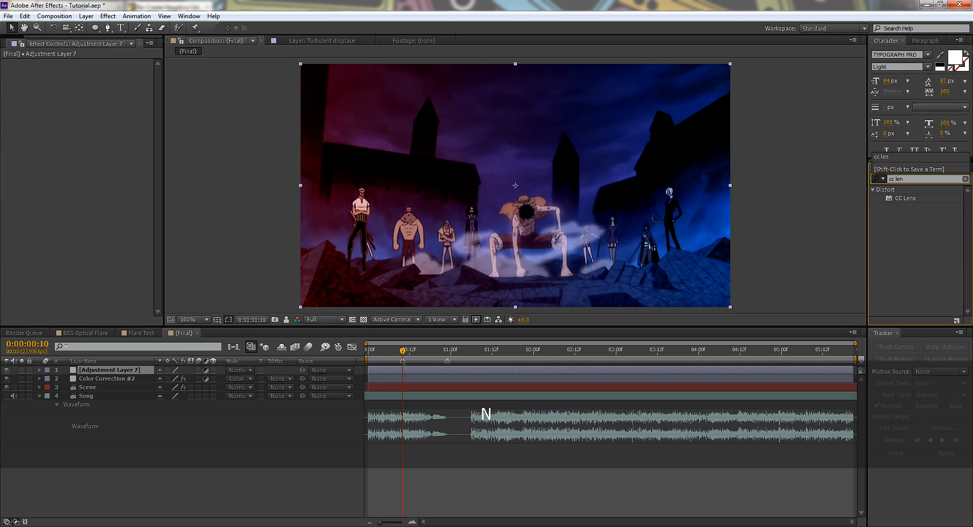
{"action": "left_click_drag", "start_coordinate": [905, 198], "coordinate": [495, 66]}
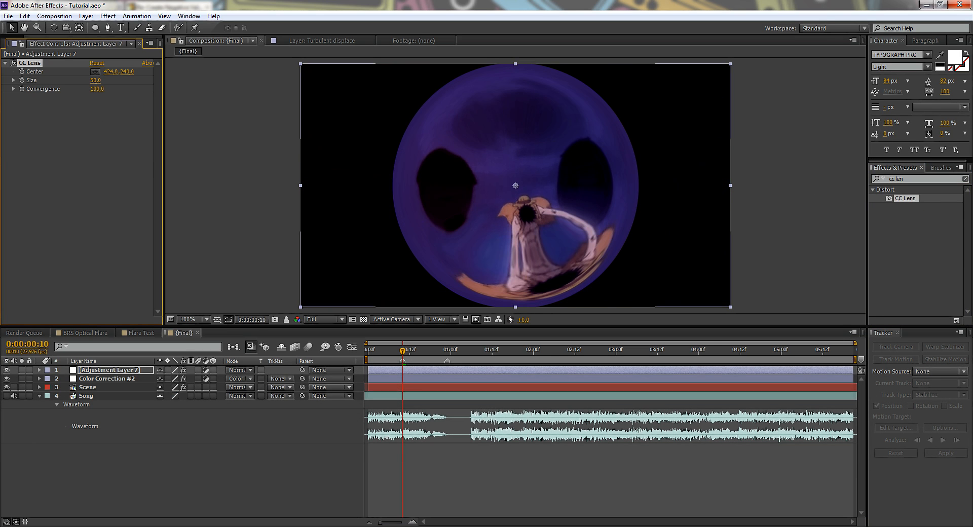
Step: Start the new adjustment layer at 0:00:00:10, lower the lens convergence and keyframe its Size at 204
{"action": "key", "text": "["}
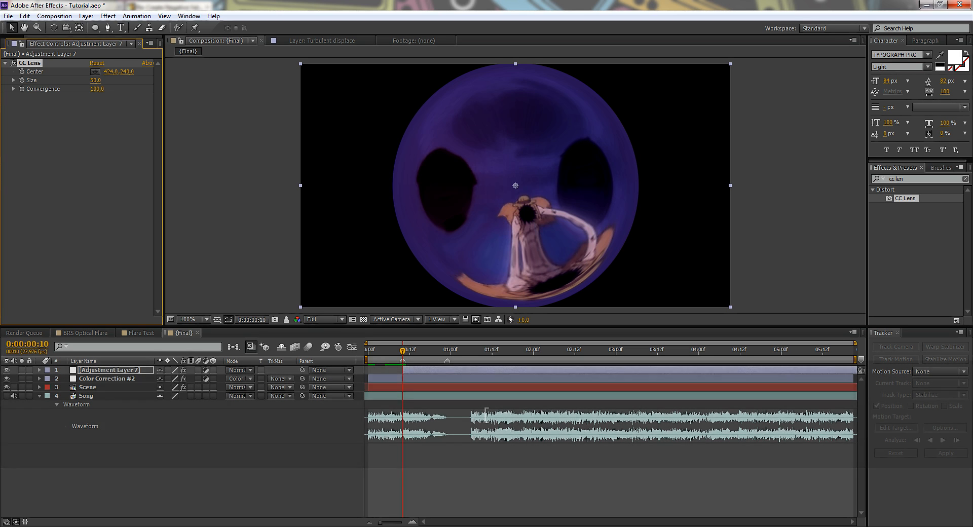
{"action": "left_click_drag", "start_coordinate": [97, 89], "coordinate": [174, 81]}
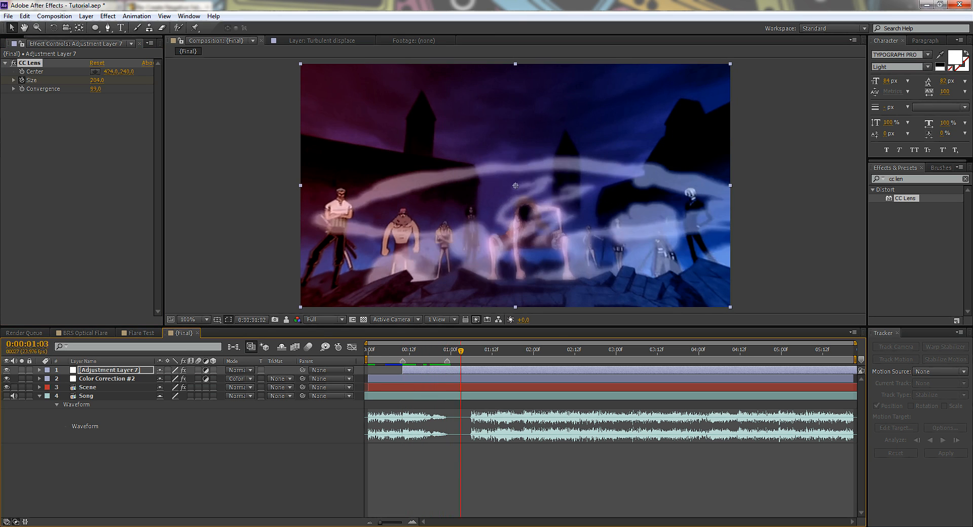
Step: Set the CC Lens Size to 500 at 0:00:01:05 and preview the animation from the first marker
{"action": "key", "text": "Page_Up"}
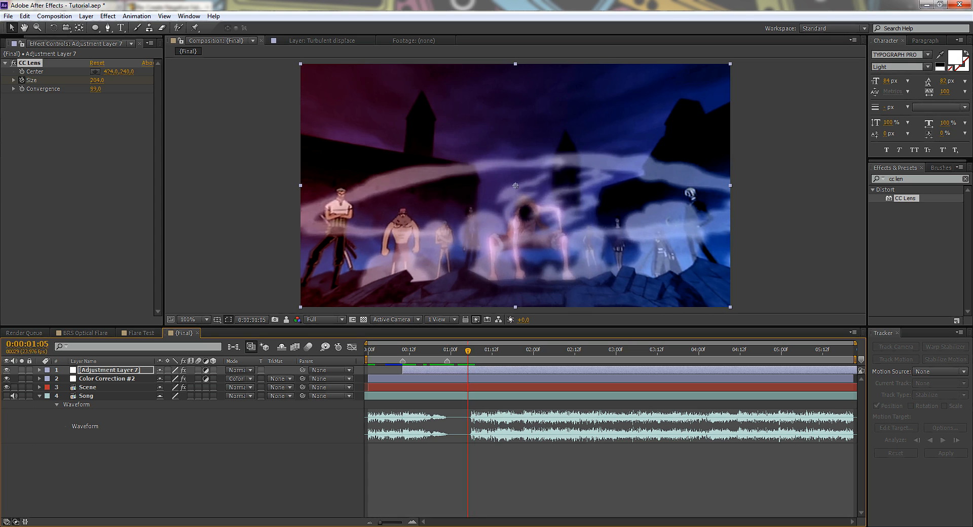
{"action": "right_click", "coordinate": [36, 72]}
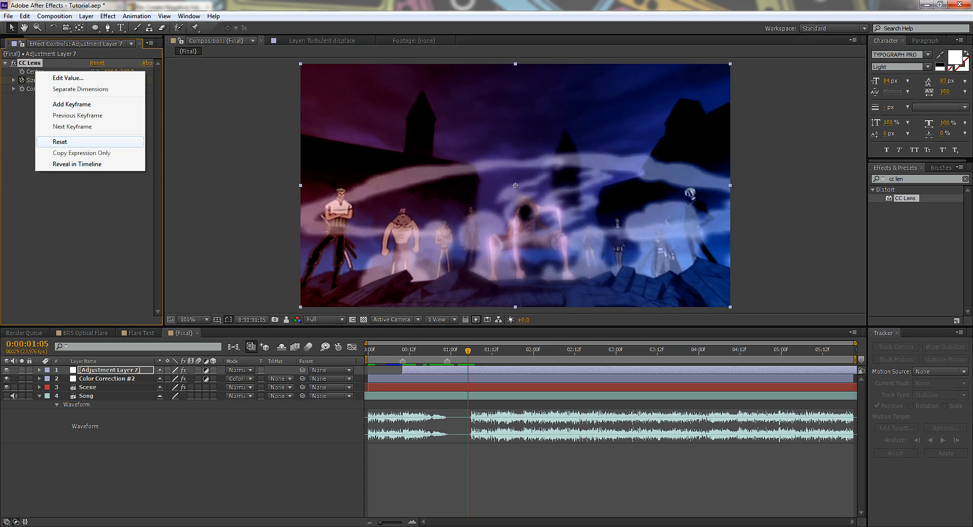
{"action": "left_click", "coordinate": [60, 142]}
{"action": "right_click", "coordinate": [32, 80]}
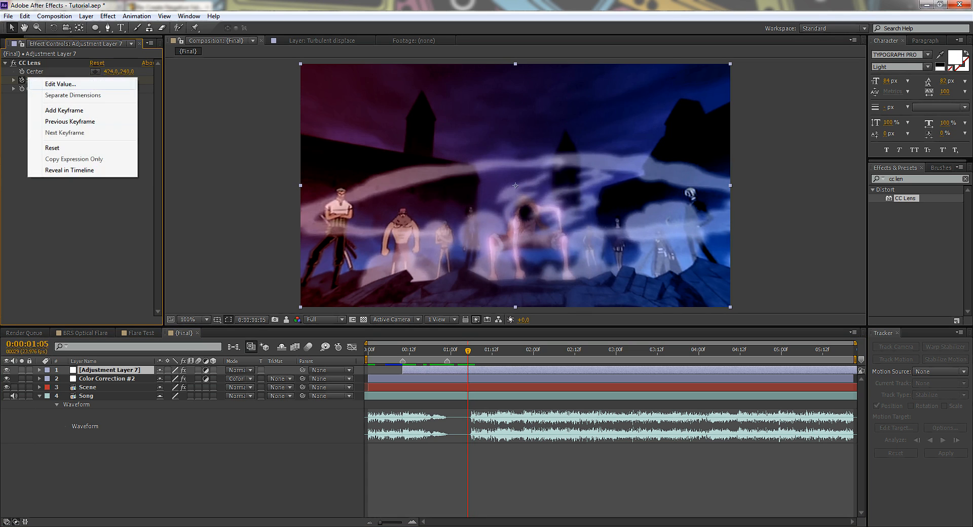
{"action": "left_click", "coordinate": [60, 148]}
{"action": "left_click_drag", "start_coordinate": [95, 80], "coordinate": [323, 80]}
{"action": "left_click_drag", "start_coordinate": [468, 350], "coordinate": [402, 351]}
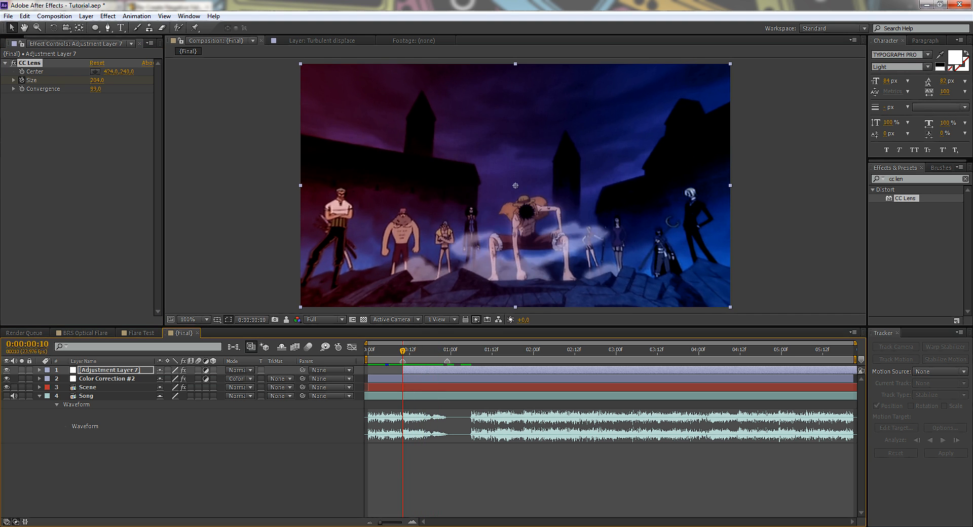
{"action": "key", "text": "Page_Up"}
{"action": "key", "text": "Page_Up"}
{"action": "key", "text": "Page_Up"}
{"action": "key", "text": "space"}
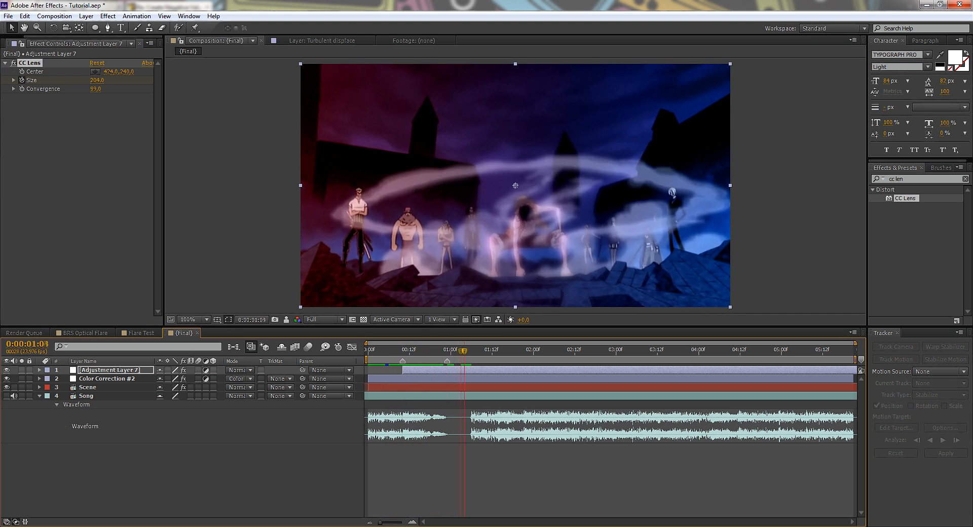
{"action": "key", "text": "space"}
Step: Reveal the adjustment layer's keyframes and shift the second lens Size keyframe four frames, to 0:00:01:09
{"action": "key", "text": "Page_Up"}
{"action": "key", "text": "Page_Up"}
{"action": "key", "text": "Page_Up"}
{"action": "key", "text": "Page_Up"}
{"action": "key", "text": "u"}
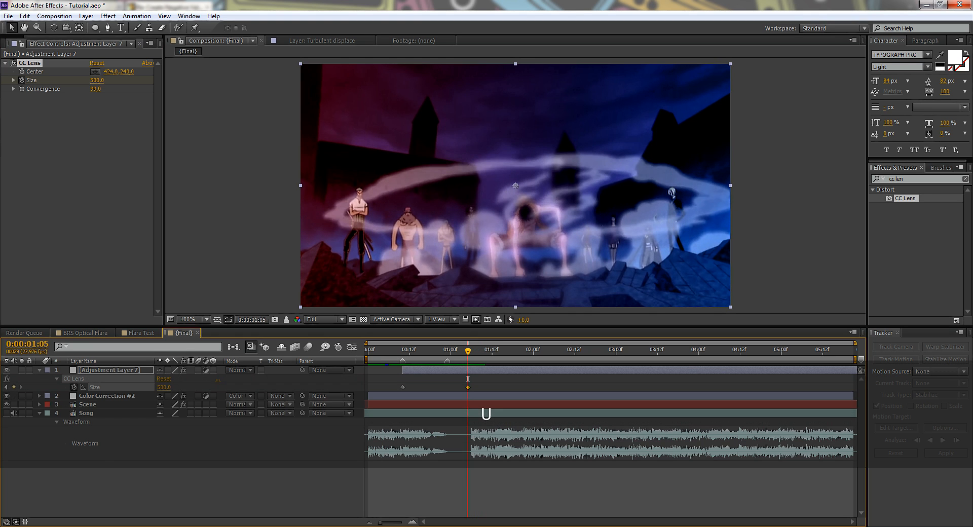
{"action": "key", "text": "alt+Right"}
{"action": "key", "text": "alt+Right"}
{"action": "key", "text": "alt+Right"}
{"action": "key", "text": "alt+Right"}
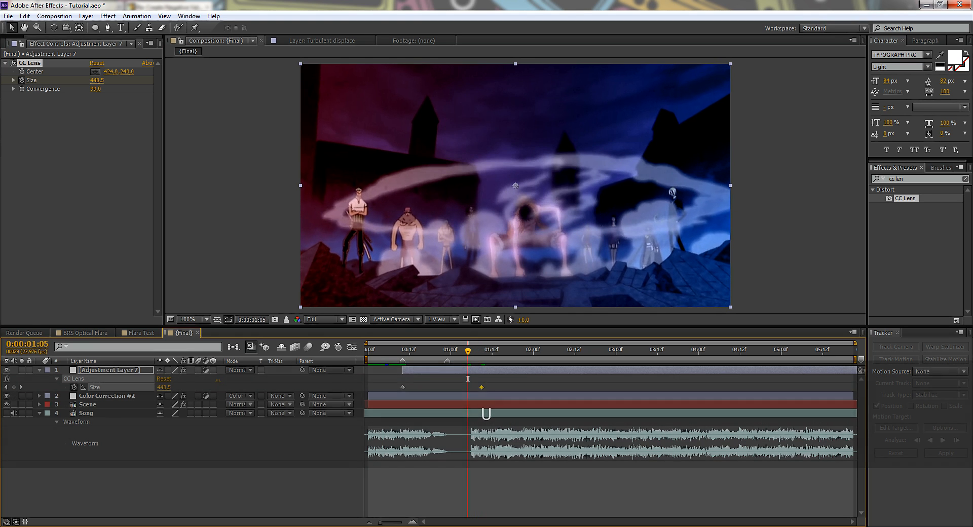
Step: Review the retimed lens animation by playing it and stepping through its frames around the first marker
{"action": "key", "text": "j"}
{"action": "key", "text": "space"}
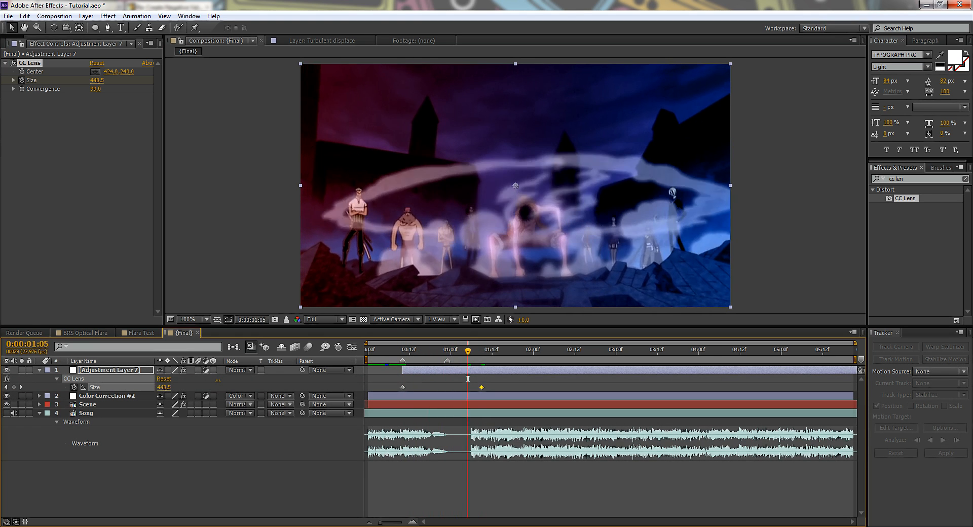
{"action": "key", "text": "space"}
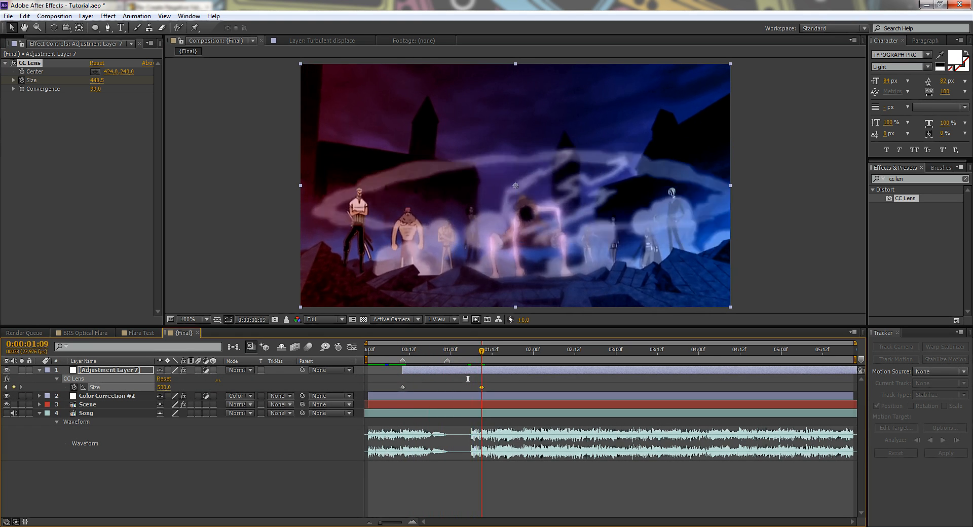
{"action": "key", "text": "j"}
{"action": "key", "text": "space"}
{"action": "key", "text": "Page_Up"}
{"action": "key", "text": "Page_Up"}
{"action": "key", "text": "Page_Up"}
{"action": "key", "text": "Page_Up"}
{"action": "key", "text": "Page_Up"}
{"action": "key", "text": "Page_Up"}
{"action": "key", "text": "Page_Up"}
{"action": "key", "text": "Page_Up"}
{"action": "key", "text": "Page_Up"}
{"action": "key", "text": "Page_Up"}
{"action": "key", "text": "Page_Down"}
{"action": "key", "text": "Page_Down"}
{"action": "key", "text": "Page_Down"}
{"action": "key", "text": "Page_Down"}
{"action": "key", "text": "Page_Down"}
{"action": "key", "text": "Page_Down"}
{"action": "key", "text": "Page_Down"}
{"action": "key", "text": "Page_Down"}
{"action": "key", "text": "Page_Down"}
{"action": "key", "text": "Page_Down"}
{"action": "key", "text": "Page_Down"}
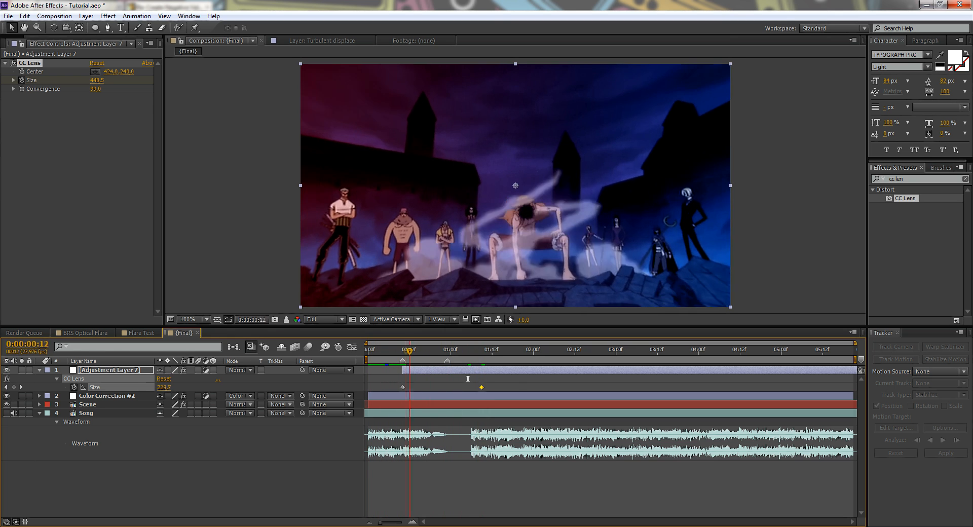
Step: Return to the first marker, apply Magic Bullet Looks to the top adjustment layer and open its look editor
{"action": "key", "text": "j"}
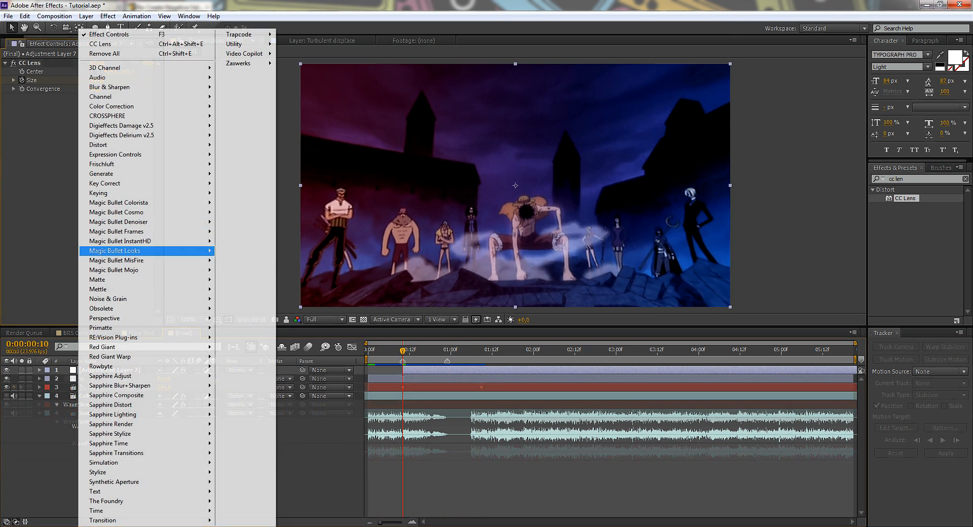
{"action": "mouse_move", "coordinate": [152, 250]}
{"action": "left_click", "coordinate": [238, 252]}
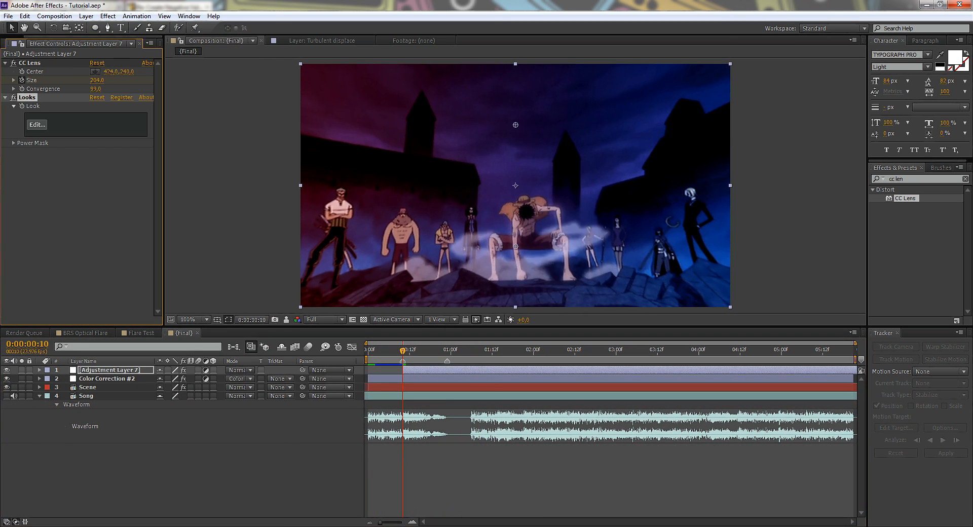
{"action": "left_click", "coordinate": [37, 124]}
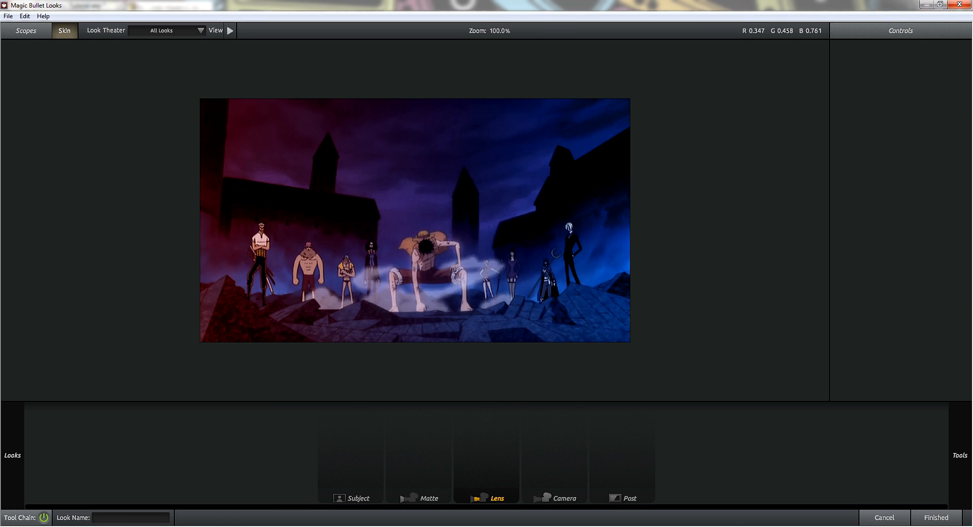
Step: Add two Color Ranges tools to the Subject stage of the look
{"action": "mouse_move", "coordinate": [960, 455]}
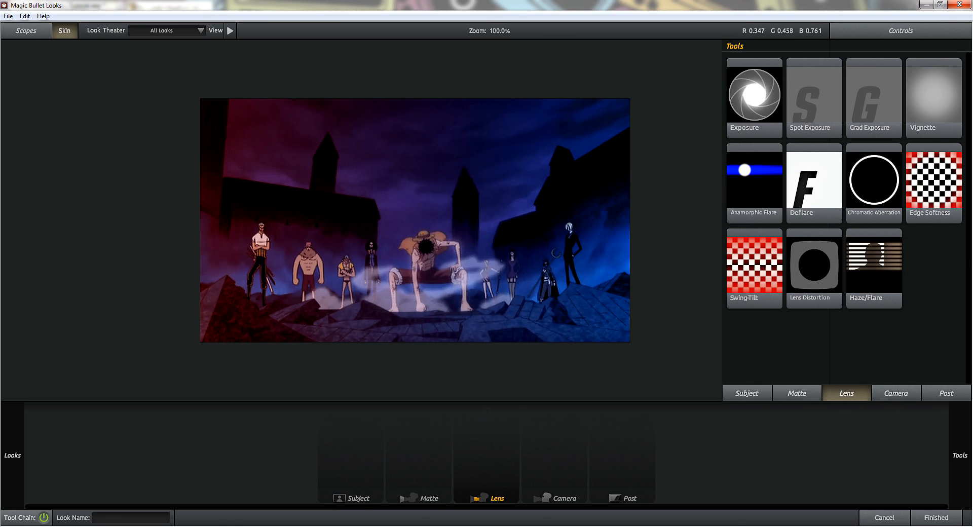
{"action": "left_click", "coordinate": [747, 394]}
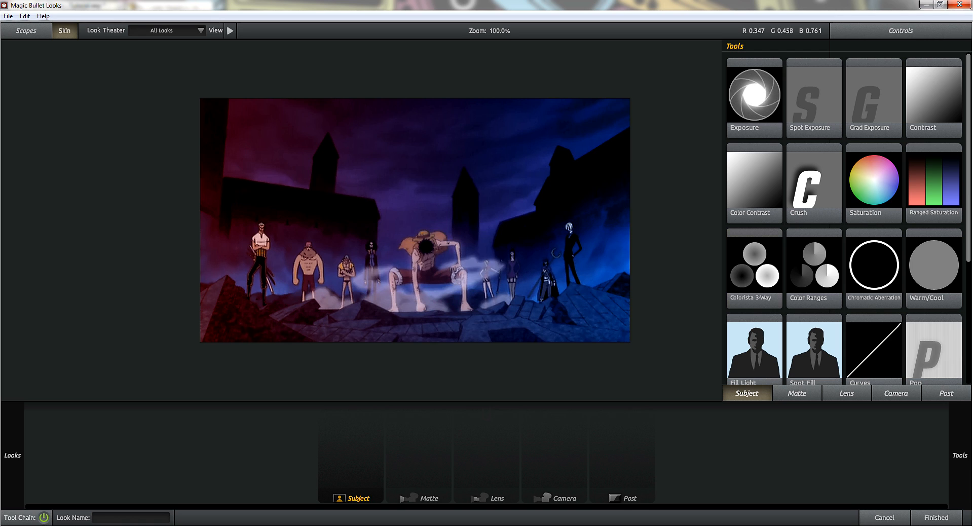
{"action": "double_click", "coordinate": [814, 269]}
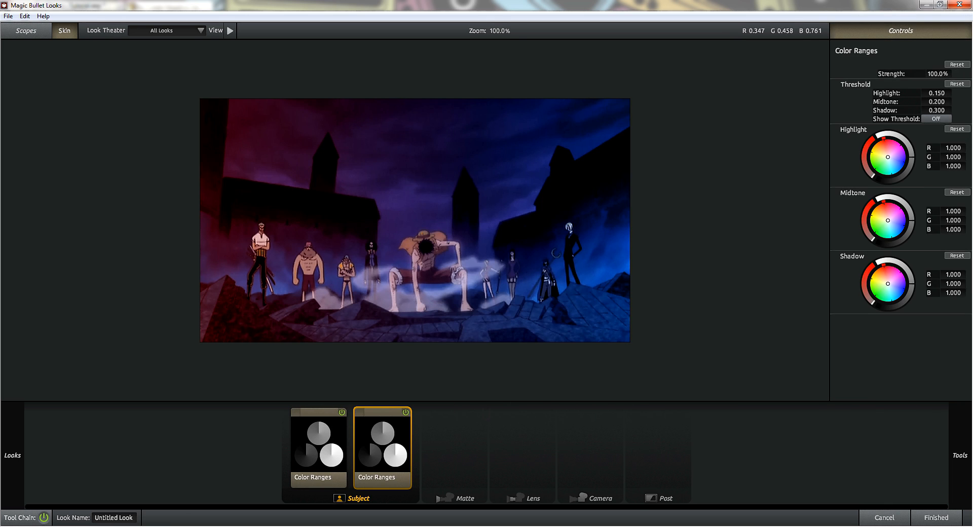
Step: Replace the second Color Ranges tool with Crush in the Subject stage and add a Vignette to the Lens stage
{"action": "key", "text": "Delete"}
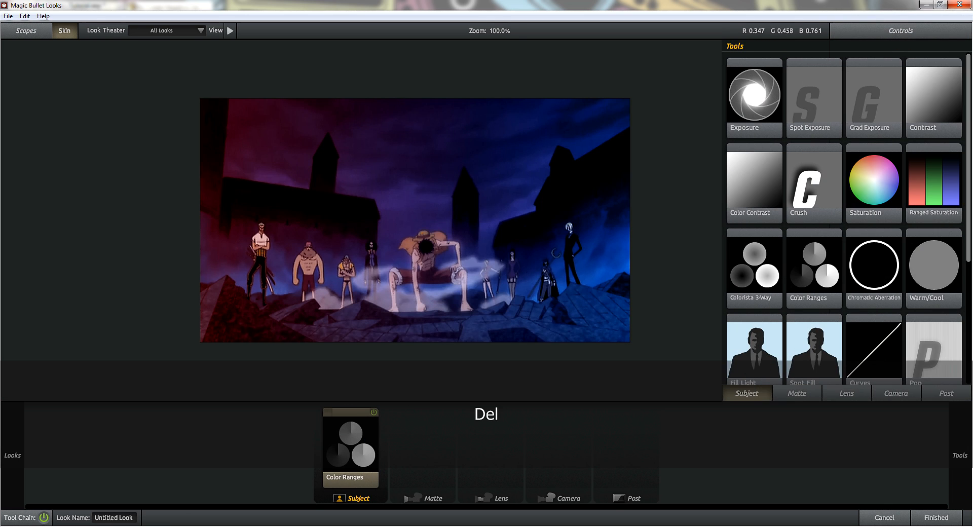
{"action": "left_click_drag", "start_coordinate": [810, 188], "coordinate": [557, 441]}
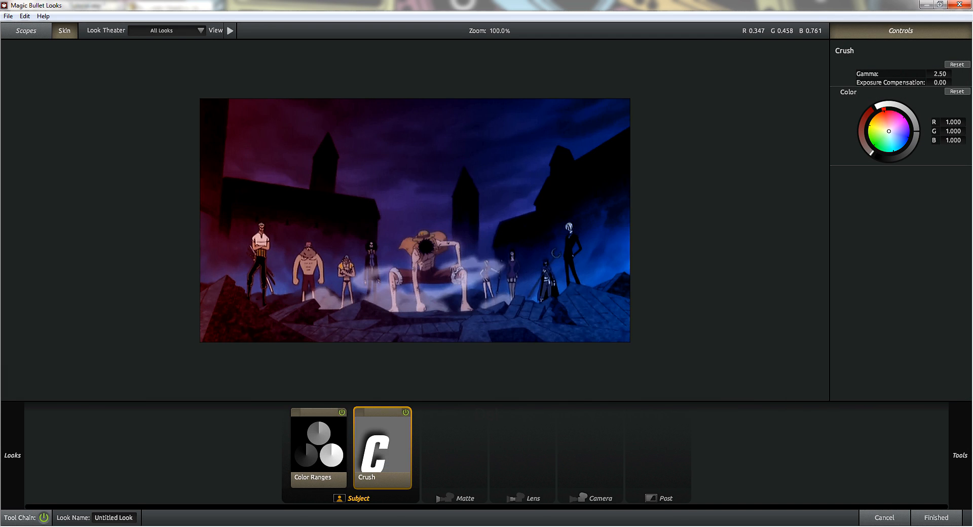
{"action": "mouse_move", "coordinate": [959, 455]}
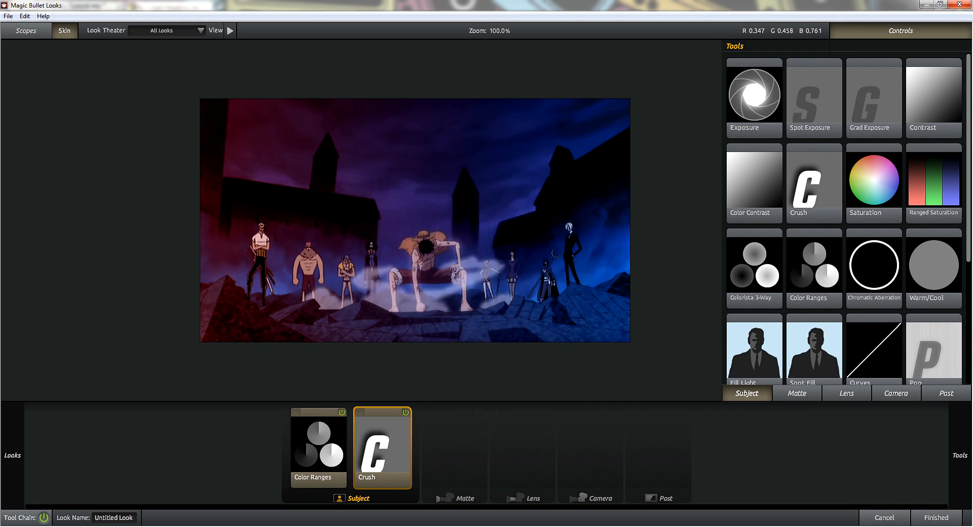
{"action": "left_click", "coordinate": [797, 393]}
{"action": "left_click", "coordinate": [846, 393]}
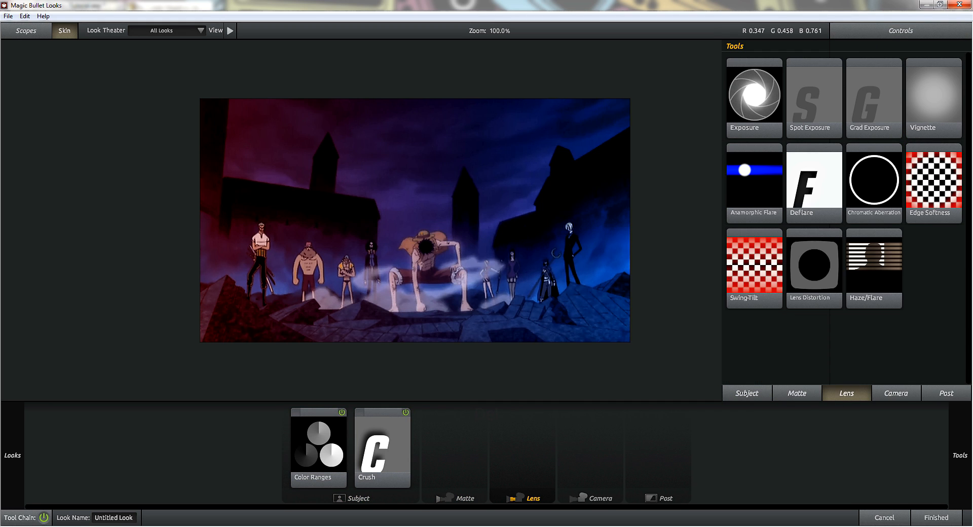
{"action": "mouse_move", "coordinate": [933, 96]}
{"action": "left_mouse_down"}
{"action": "mouse_move", "coordinate": [445, 448]}
{"action": "mouse_move", "coordinate": [641, 442]}
{"action": "mouse_move", "coordinate": [572, 446]}
{"action": "left_mouse_up"}
Step: Switch off the Vignette and Crush tools so only Color Ranges stays active in the look
{"action": "left_click", "coordinate": [315, 446]}
{"action": "left_click", "coordinate": [546, 413]}
{"action": "left_click", "coordinate": [401, 413]}
Step: Set Color Ranges midtones to R 0.729, G 0.823, B 1.725, highlights to R 1.803, G 1.462, B 1.404, and darken the shadows toward blue
{"action": "left_click", "coordinate": [315, 446]}
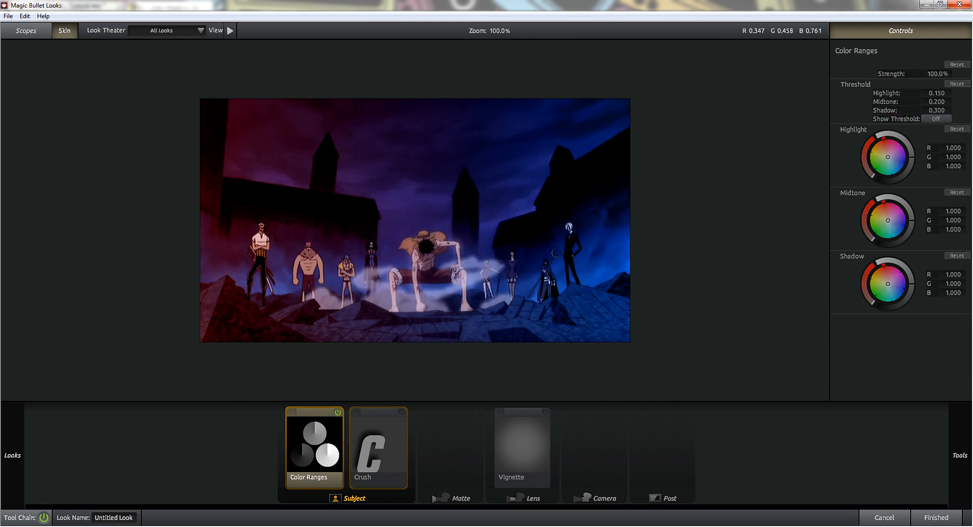
{"action": "mouse_move", "coordinate": [887, 220]}
{"action": "left_mouse_down"}
{"action": "mouse_move", "coordinate": [912, 220]}
{"action": "mouse_move", "coordinate": [910, 211]}
{"action": "mouse_move", "coordinate": [906, 236]}
{"action": "mouse_move", "coordinate": [911, 218]}
{"action": "left_mouse_up"}
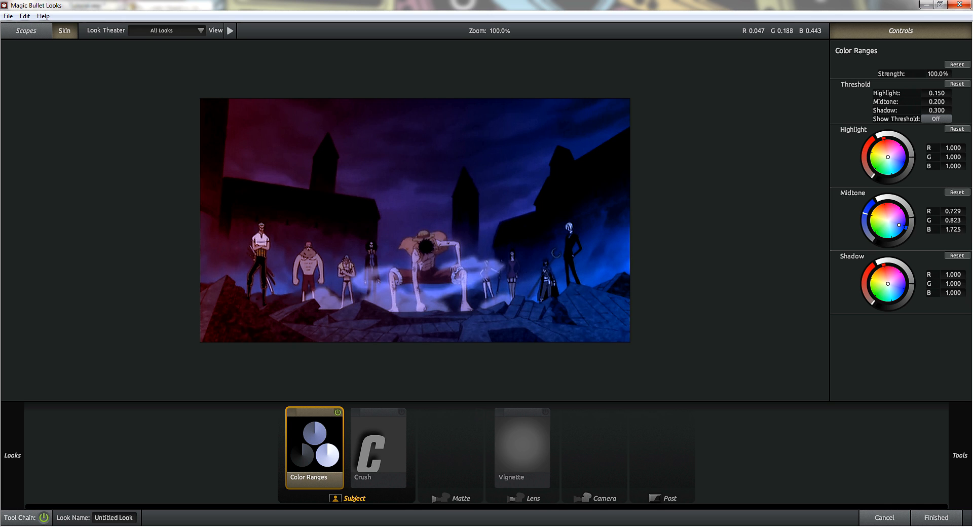
{"action": "mouse_move", "coordinate": [888, 157]}
{"action": "left_mouse_down"}
{"action": "mouse_move", "coordinate": [910, 147]}
{"action": "mouse_move", "coordinate": [885, 150]}
{"action": "left_mouse_up"}
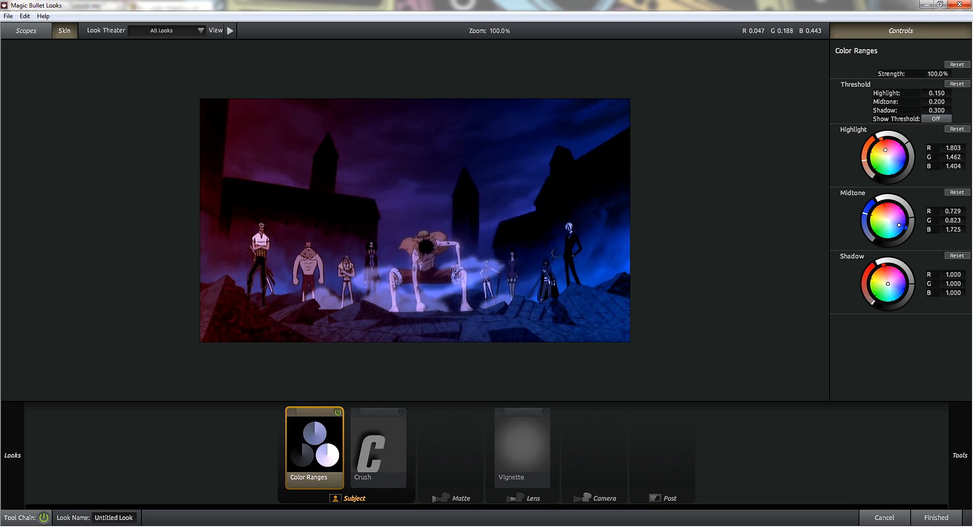
{"action": "left_click_drag", "start_coordinate": [888, 284], "coordinate": [897, 291]}
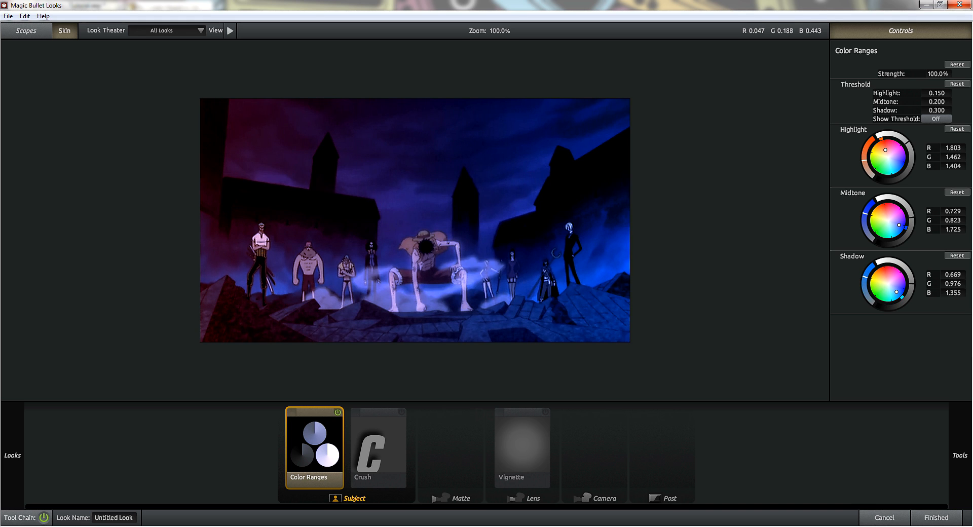
{"action": "left_click_drag", "start_coordinate": [911, 284], "coordinate": [912, 286]}
Step: Switch Crush back on, set its color to R 1.023, G 1.020, B 1.023 and its Gamma to 2.70
{"action": "left_click", "coordinate": [402, 412]}
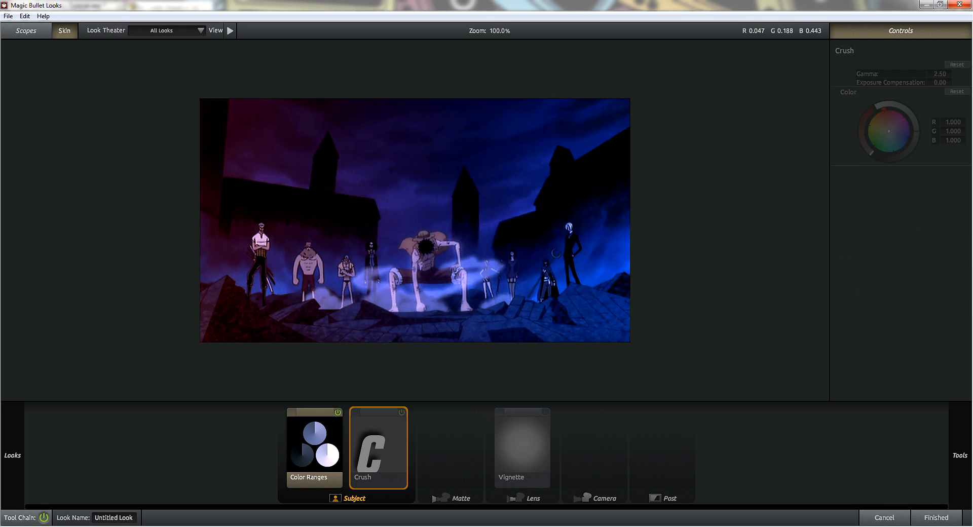
{"action": "left_click", "coordinate": [402, 412]}
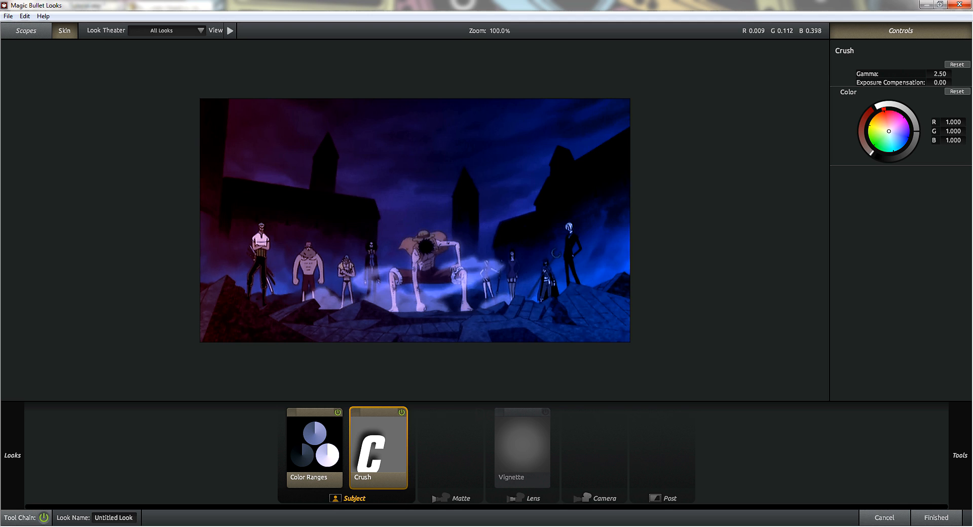
{"action": "mouse_move", "coordinate": [888, 131]}
{"action": "left_mouse_down"}
{"action": "mouse_move", "coordinate": [913, 118]}
{"action": "mouse_move", "coordinate": [916, 130]}
{"action": "left_mouse_up"}
{"action": "mouse_move", "coordinate": [940, 73]}
{"action": "left_mouse_down"}
{"action": "mouse_move", "coordinate": [952, 74]}
{"action": "mouse_move", "coordinate": [941, 74]}
{"action": "left_mouse_up"}
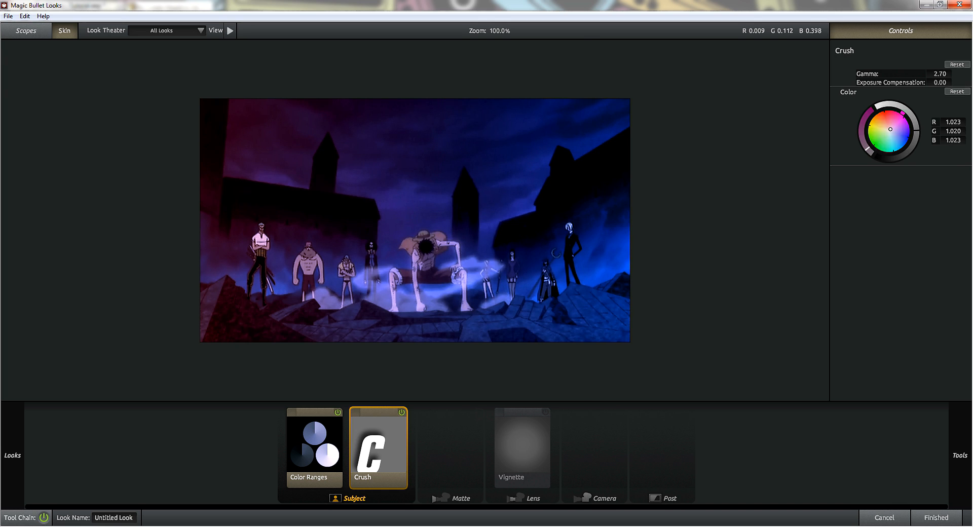
Step: Enable the Vignette, center it at X +0.9%, Y +4.0% with Spread 0.635, and apply the finished look
{"action": "left_click", "coordinate": [545, 412]}
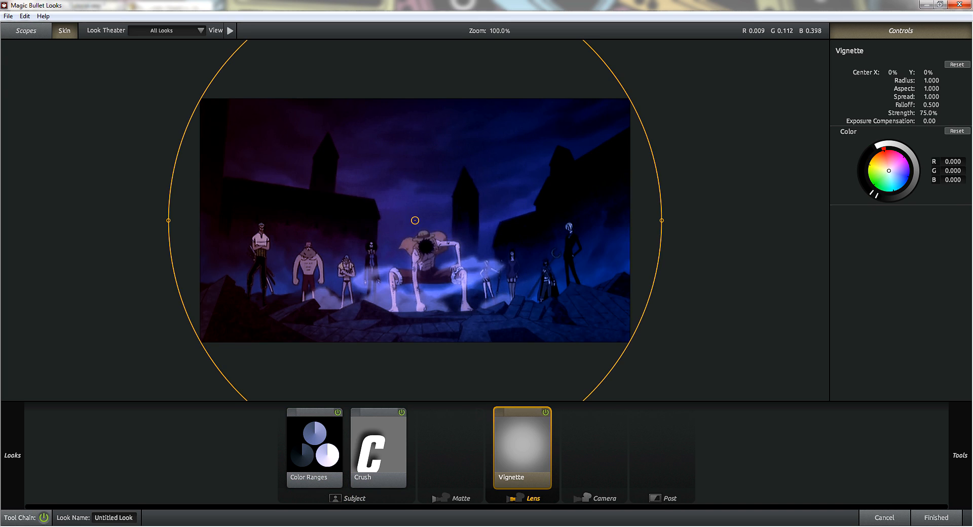
{"action": "left_click_drag", "start_coordinate": [415, 221], "coordinate": [419, 230]}
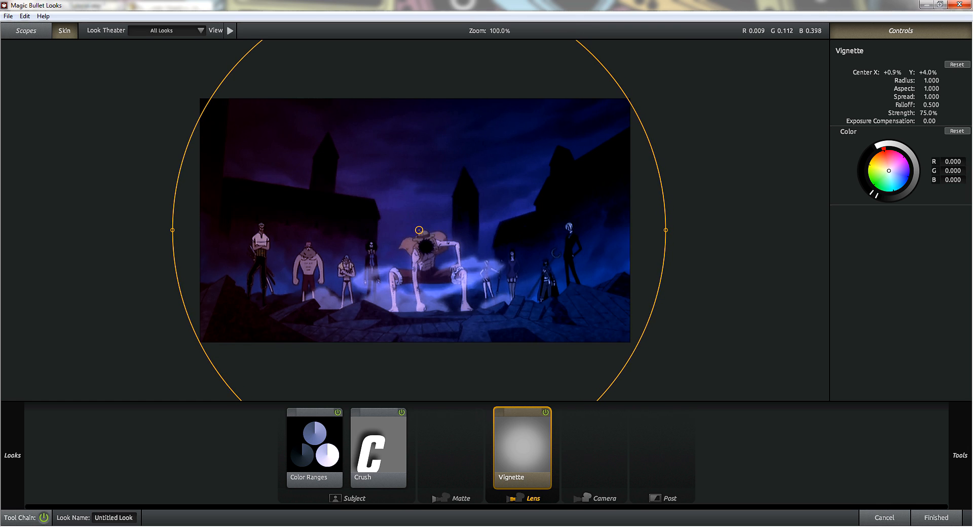
{"action": "left_click_drag", "start_coordinate": [931, 96], "coordinate": [857, 97]}
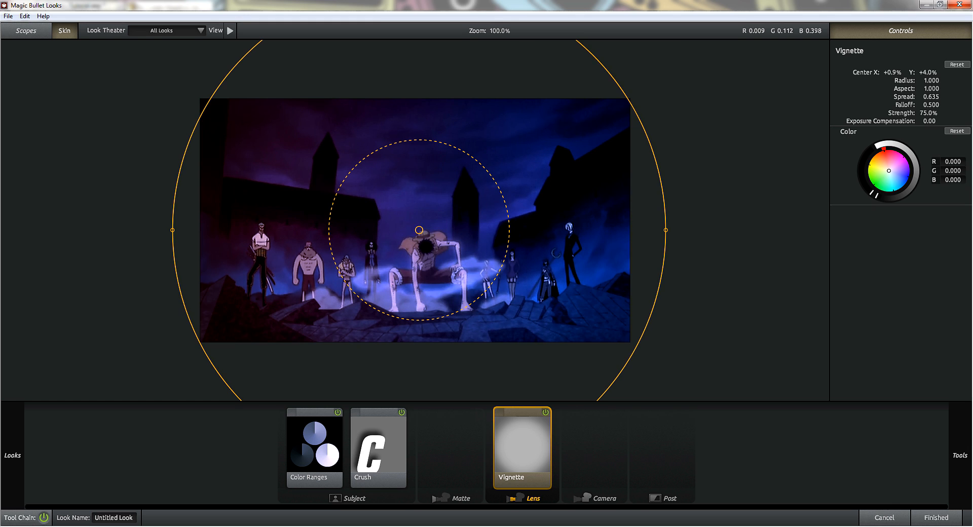
{"action": "left_click", "coordinate": [936, 518]}
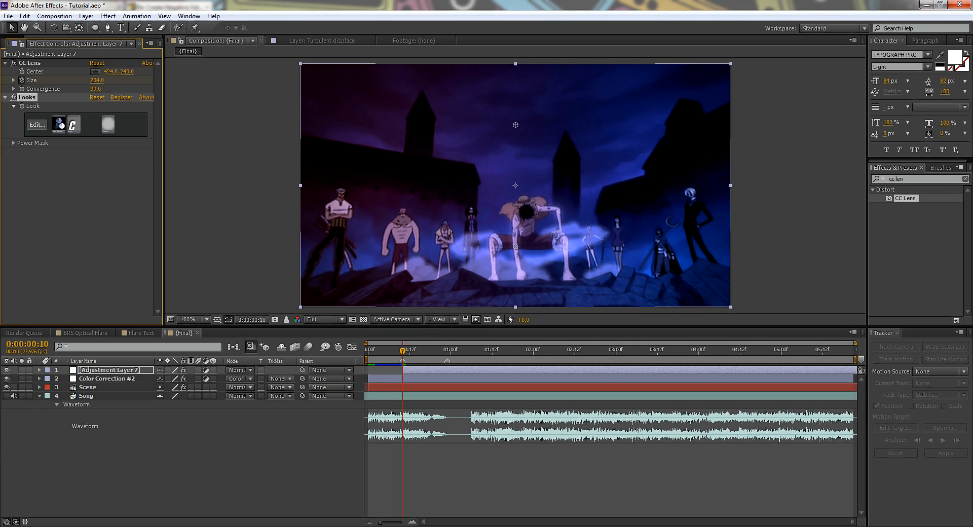
Step: Add a Curves effect to the top adjustment layer and lift the blue channel's darker tones while pulling its brighter tones back down
{"action": "right_click", "coordinate": [87, 195]}
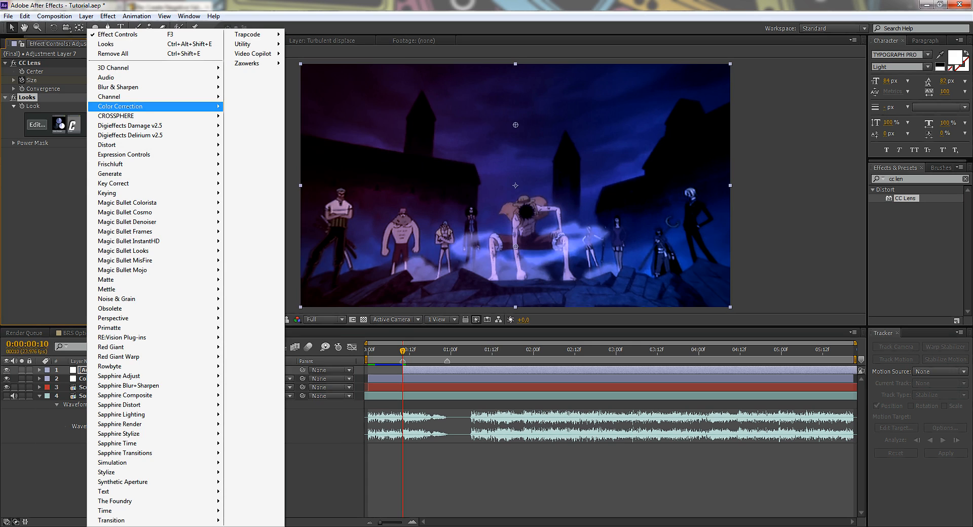
{"action": "mouse_move", "coordinate": [152, 106]}
{"action": "left_click", "coordinate": [249, 307]}
{"action": "left_click", "coordinate": [120, 160]}
{"action": "left_click", "coordinate": [120, 204]}
{"action": "mouse_move", "coordinate": [60, 228]}
{"action": "left_mouse_down"}
{"action": "mouse_move", "coordinate": [49, 215]}
{"action": "mouse_move", "coordinate": [53, 229]}
{"action": "left_mouse_up"}
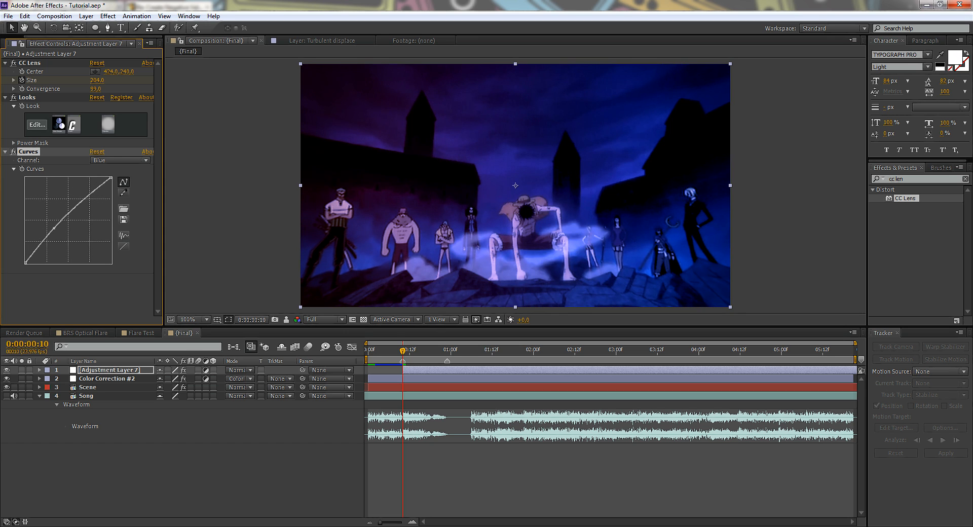
{"action": "left_click_drag", "start_coordinate": [83, 200], "coordinate": [84, 206]}
Step: Shape the red channel curve with raised highlights and slightly lowered darker tones, and compare the picture with the layer hidden and shown
{"action": "left_click", "coordinate": [120, 160]}
{"action": "left_click", "coordinate": [122, 181]}
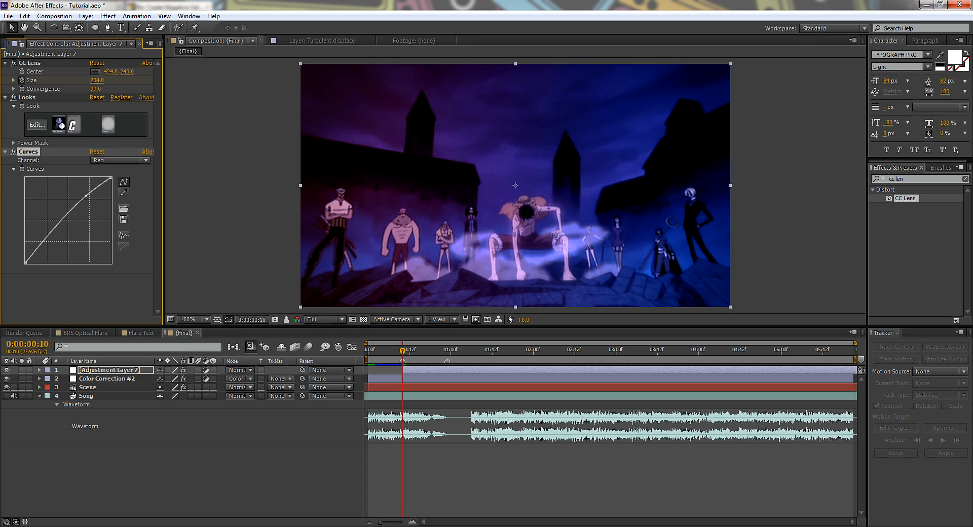
{"action": "left_click_drag", "start_coordinate": [60, 221], "coordinate": [60, 224]}
{"action": "left_click", "coordinate": [7, 370]}
{"action": "left_click", "coordinate": [7, 370]}
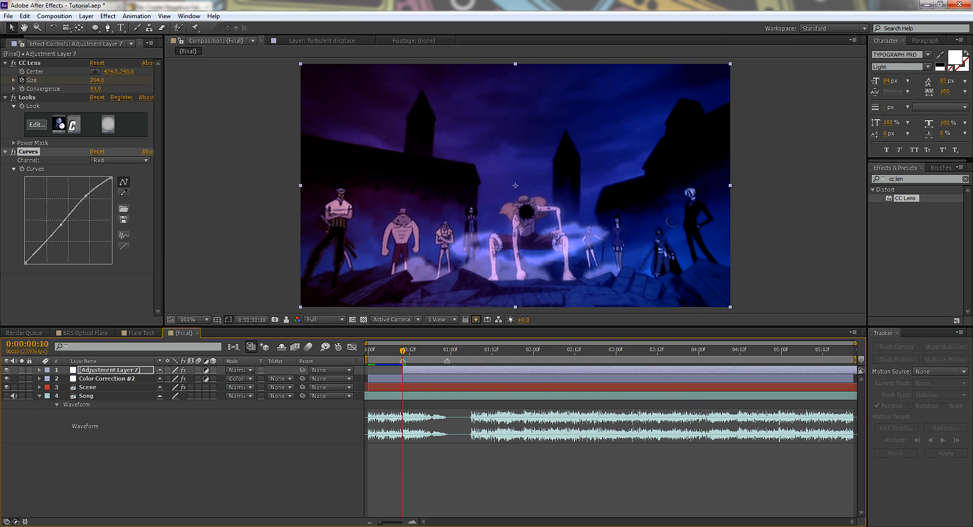
Step: Rename the top adjustment layer as Color Correction #2
{"action": "key", "text": "Return"}
{"action": "type", "text": "Color Correction #2"}
{"action": "key", "text": "Return"}
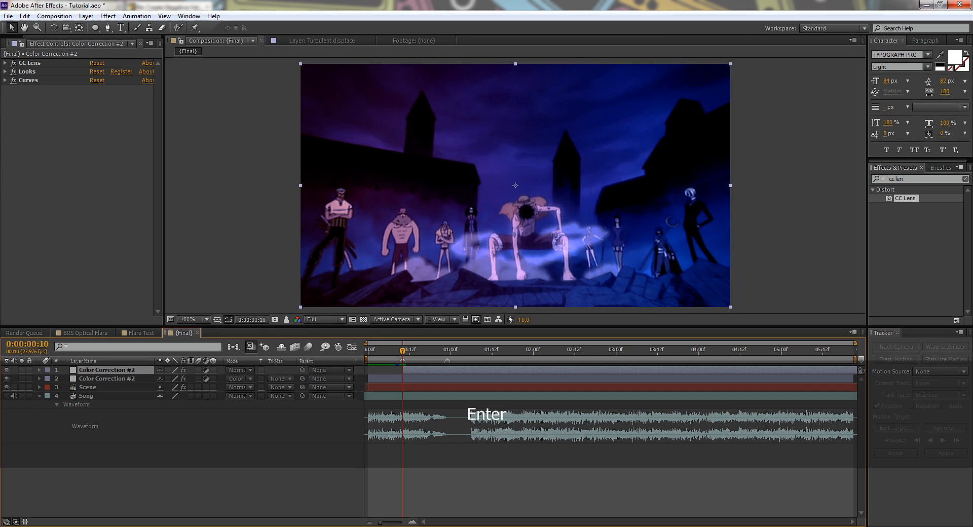
Step: Create an adjustment layer named Distorsion and move its start to the first marker at 0:00:00:10
{"action": "left_click", "coordinate": [86, 15]}
{"action": "mouse_move", "coordinate": [101, 25]}
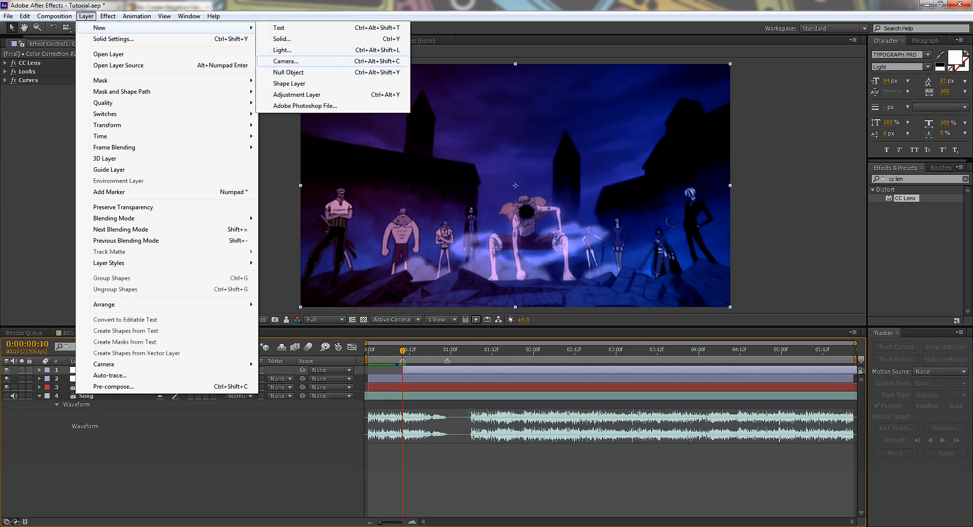
{"action": "left_click", "coordinate": [297, 94]}
{"action": "key", "text": "Return"}
{"action": "type", "text": "Disto"}
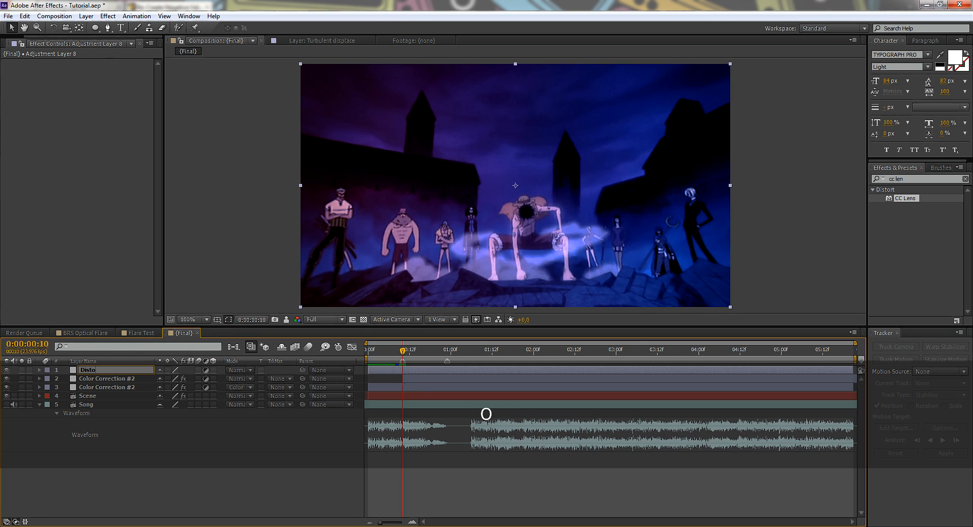
{"action": "type", "text": "rsion"}
{"action": "key", "text": "Return"}
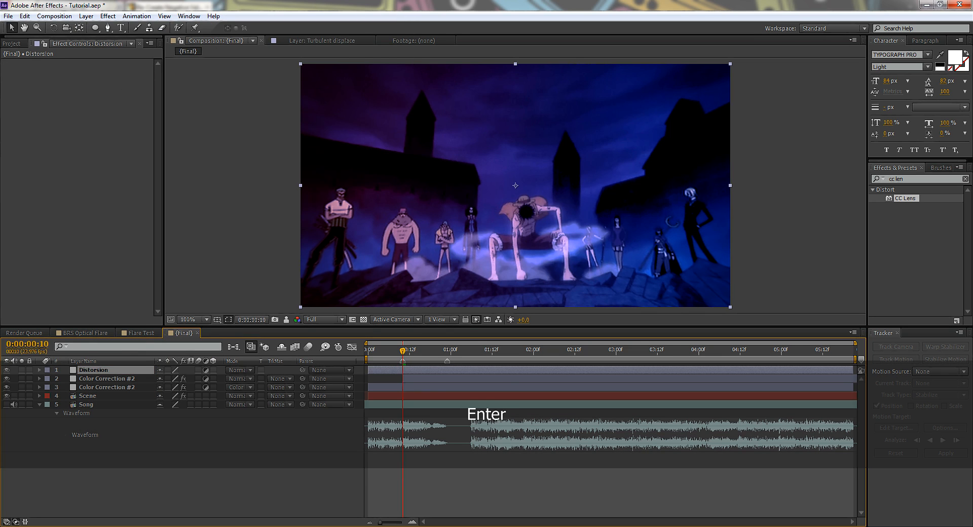
{"action": "key", "text": "["}
Step: Apply Turbulent Displace to the Distorsion layer with Size 15, Complexity 1.7 and a keyframed Amount of 49 at the first marker
{"action": "left_click", "coordinate": [922, 179]}
{"action": "type", "text": "turbul"}
{"action": "double_click", "coordinate": [919, 241]}
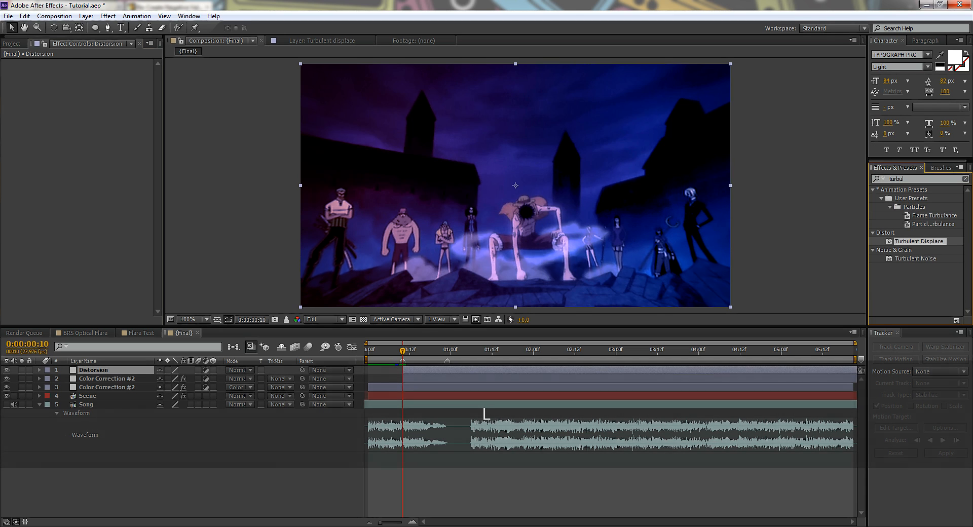
{"action": "left_click_drag", "start_coordinate": [94, 106], "coordinate": [74, 88]}
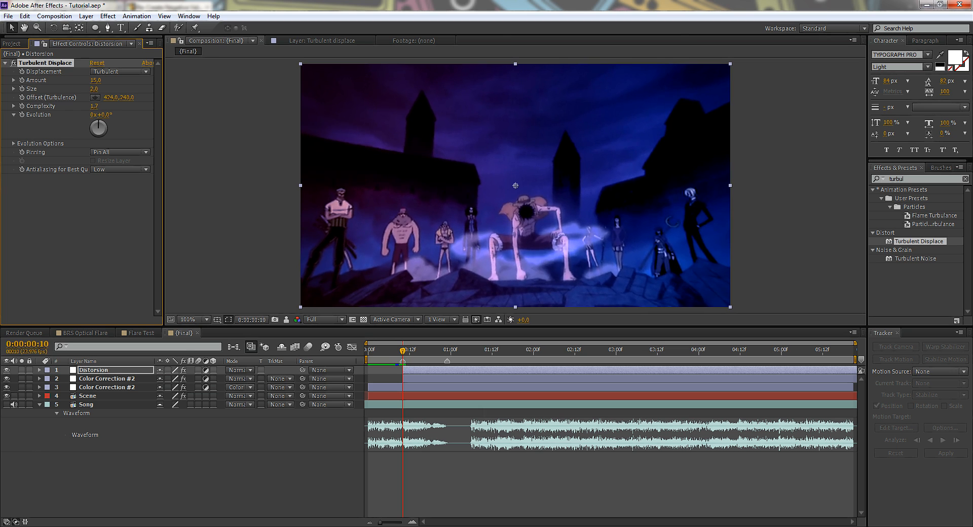
{"action": "left_click_drag", "start_coordinate": [95, 80], "coordinate": [111, 80]}
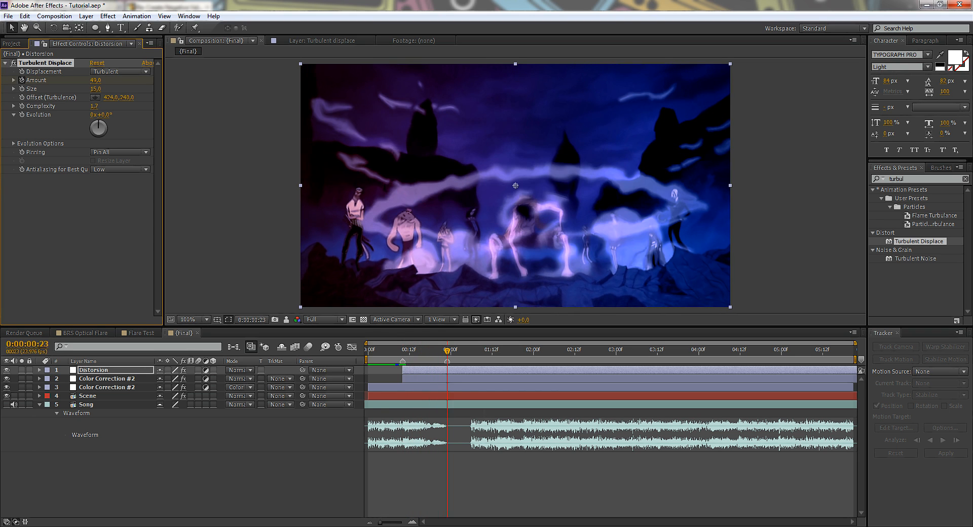
Step: Animate the Turbulent Displace Amount down to 0 at 0:00:01:00
{"action": "key", "text": "space"}
{"action": "left_click", "coordinate": [95, 80]}
{"action": "type", "text": "0"}
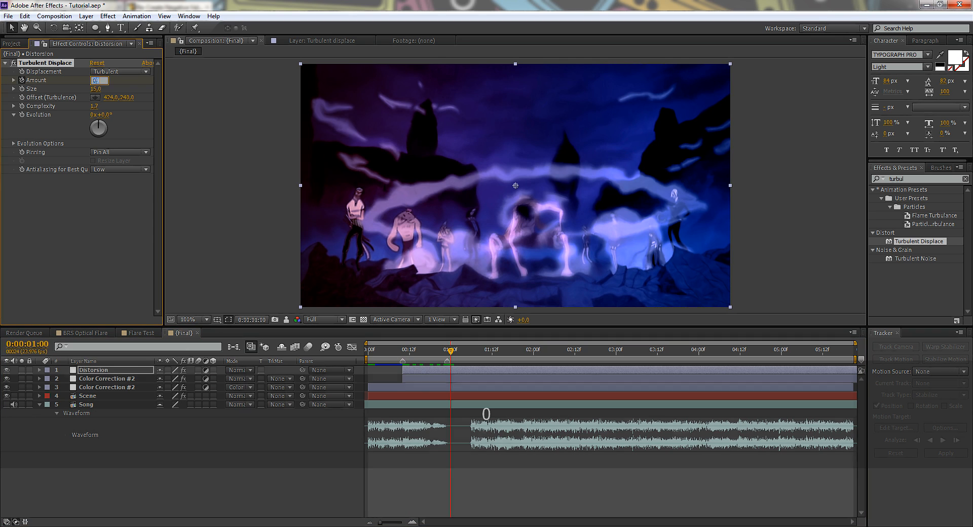
{"action": "key", "text": "Return"}
Step: Increase the Turbulent Displace Amount at the first marker after previewing, and trim the Distorsion layer's end to where the song waveform resumes
{"action": "left_click_drag", "start_coordinate": [451, 350], "coordinate": [388, 351]}
{"action": "key", "text": "space"}
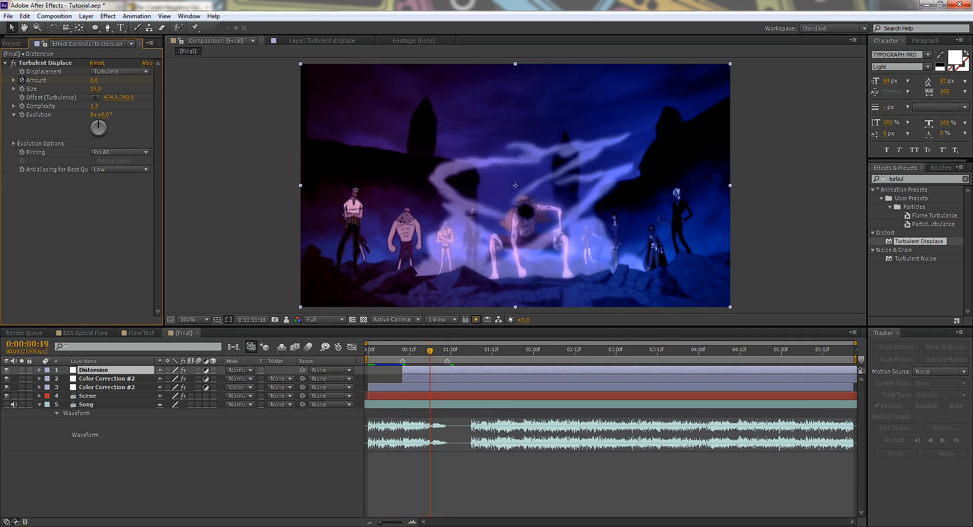
{"action": "left_click_drag", "start_coordinate": [406, 350], "coordinate": [403, 350]}
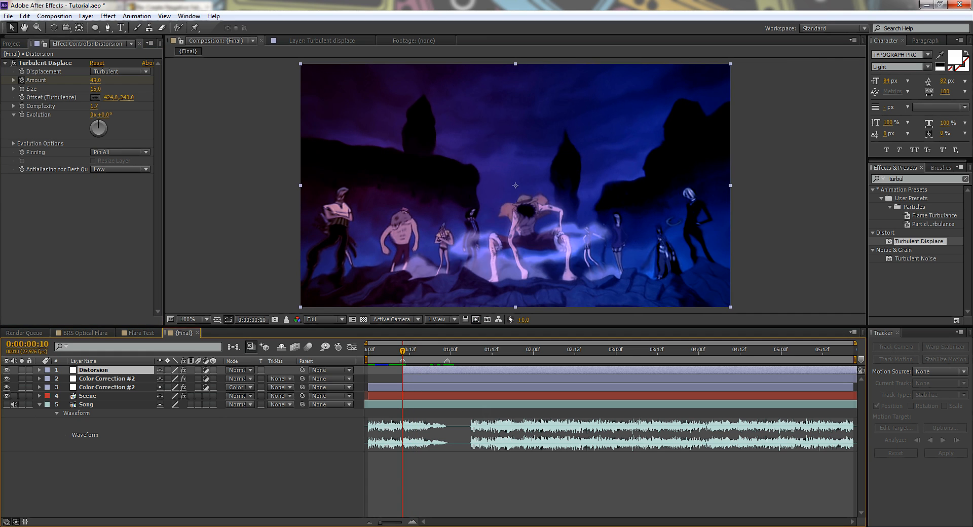
{"action": "left_click_drag", "start_coordinate": [95, 80], "coordinate": [102, 80]}
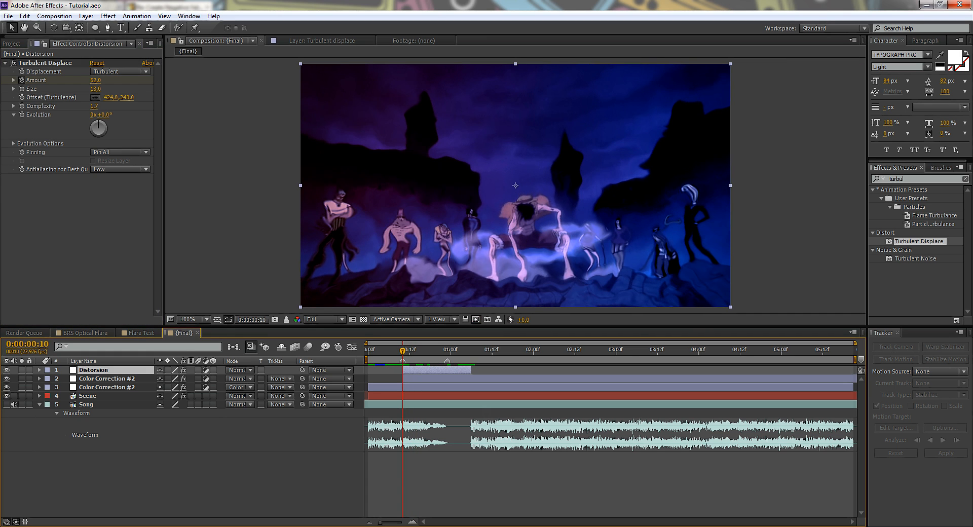
Step: Create an 848 x 480 px royal blue solid, place it directly above the Scene layer and trim its start to 0:00:00:10
{"action": "right_click", "coordinate": [186, 347]}
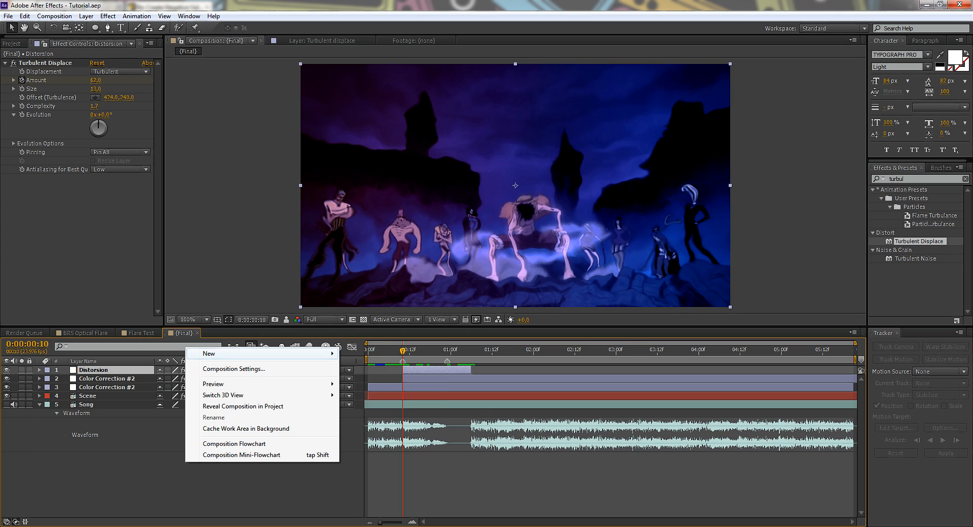
{"action": "mouse_move", "coordinate": [212, 354]}
{"action": "left_click", "coordinate": [366, 381]}
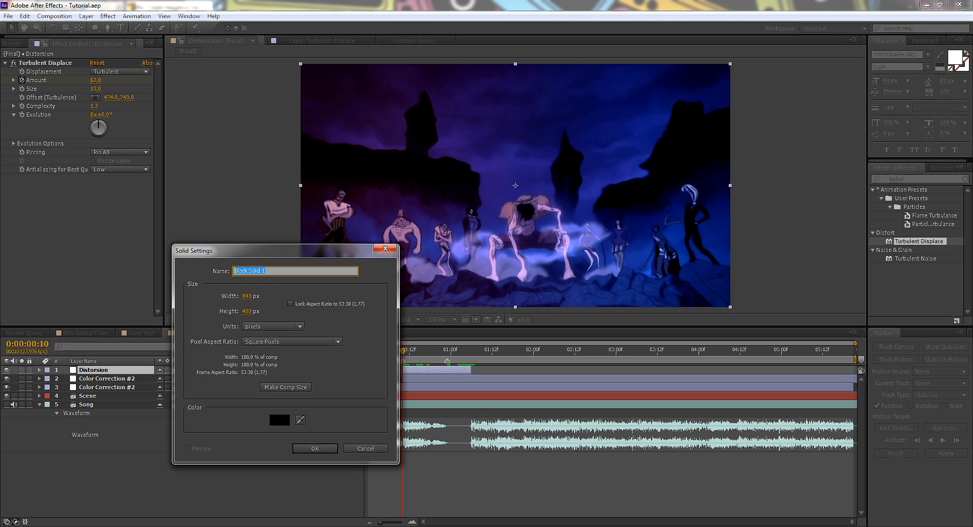
{"action": "left_click", "coordinate": [301, 419]}
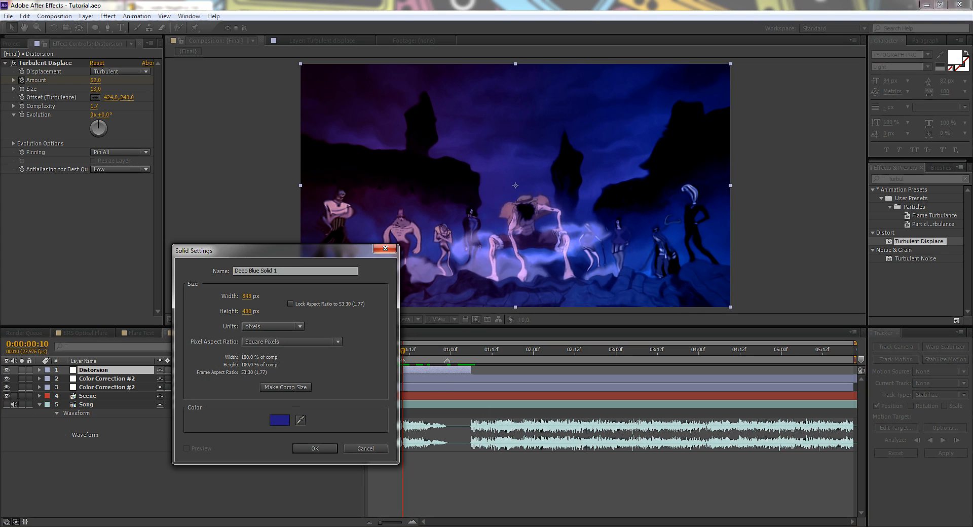
{"action": "left_click", "coordinate": [279, 419]}
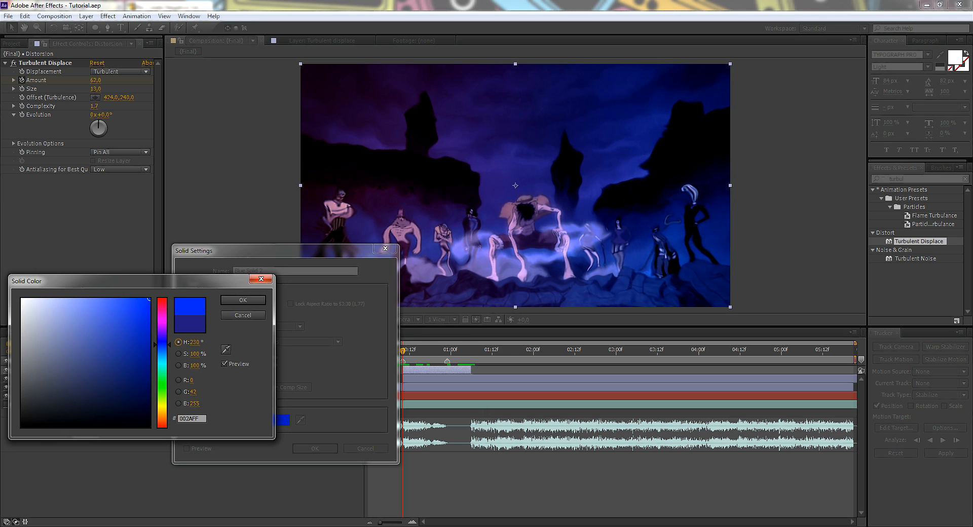
{"action": "left_click_drag", "start_coordinate": [162, 345], "coordinate": [162, 347]}
{"action": "key", "text": "Return"}
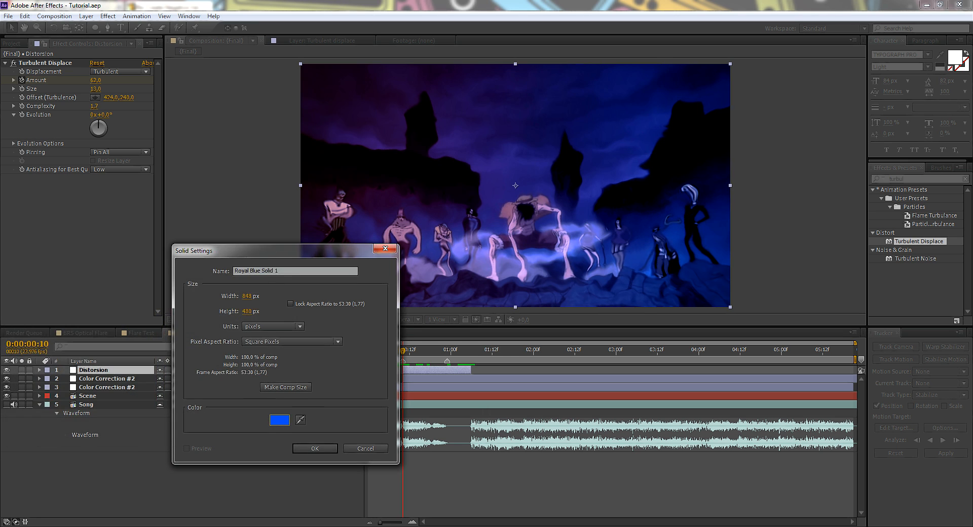
{"action": "key", "text": "Return"}
{"action": "left_click_drag", "start_coordinate": [106, 370], "coordinate": [106, 399]}
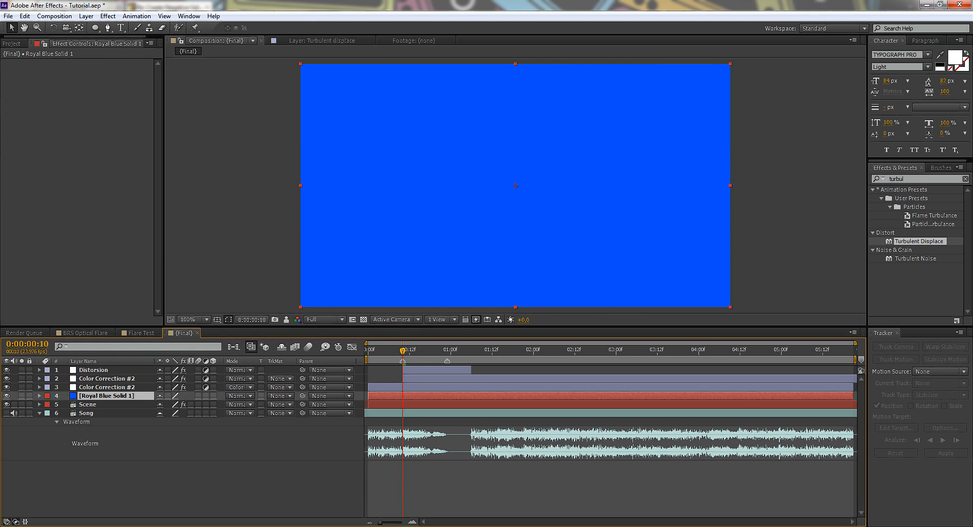
{"action": "key", "text": "alt+bracketleft"}
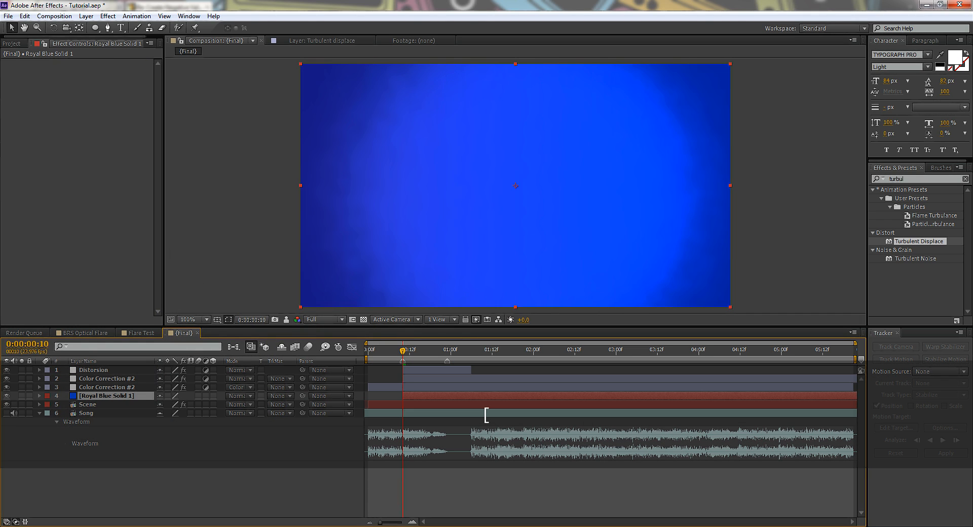
Step: Try the Soft Light and Hard Light blend modes on the blue solid above the Scene layer
{"action": "left_click", "coordinate": [238, 395]}
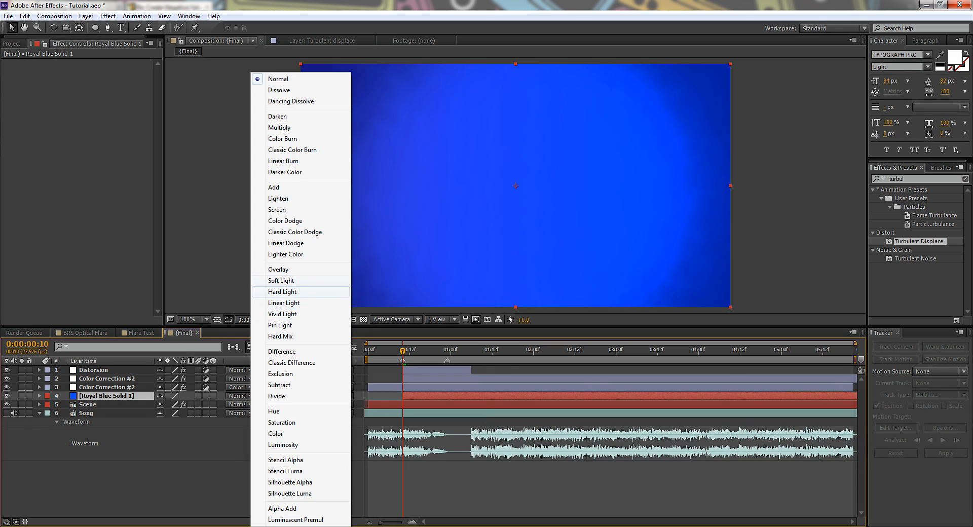
{"action": "left_click", "coordinate": [282, 280]}
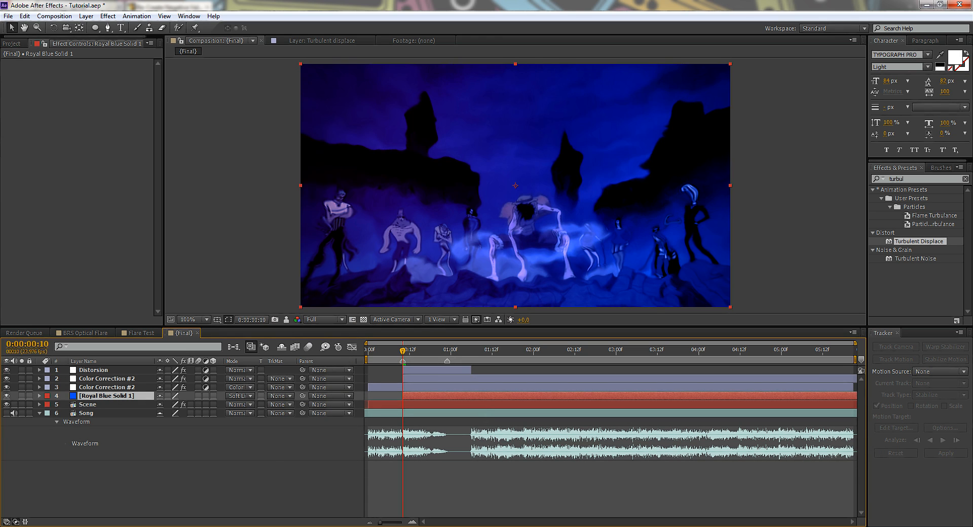
{"action": "left_click", "coordinate": [238, 396]}
{"action": "left_click", "coordinate": [282, 291]}
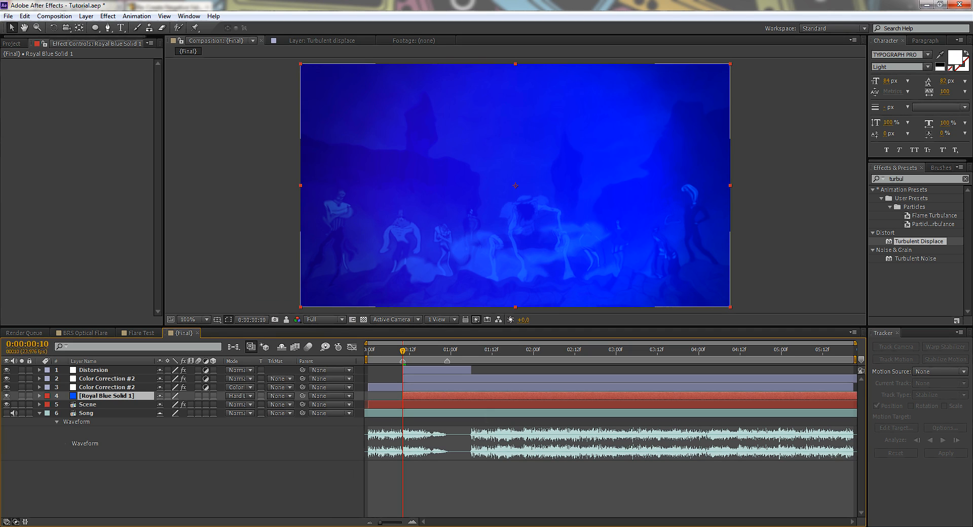
Step: Move the blue solid above both color correction layers, directly under Distorsion, and blend it with Soft Light
{"action": "left_click", "coordinate": [107, 378]}
{"action": "left_click_drag", "start_coordinate": [106, 396], "coordinate": [111, 376]}
{"action": "left_click", "coordinate": [239, 378]}
{"action": "left_click", "coordinate": [281, 280]}
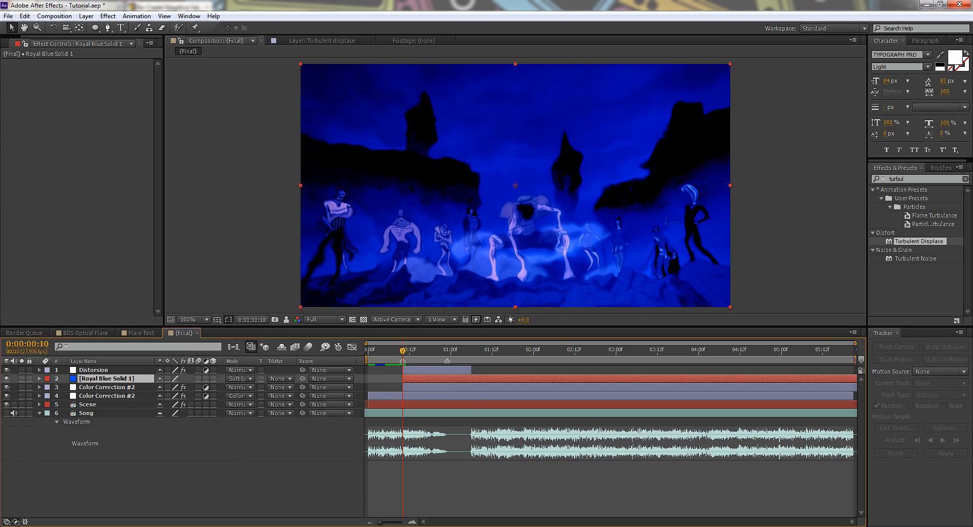
Step: Start animating the blue solid's Opacity with a keyframe of 64% at 0:00:00:10
{"action": "key", "text": "t"}
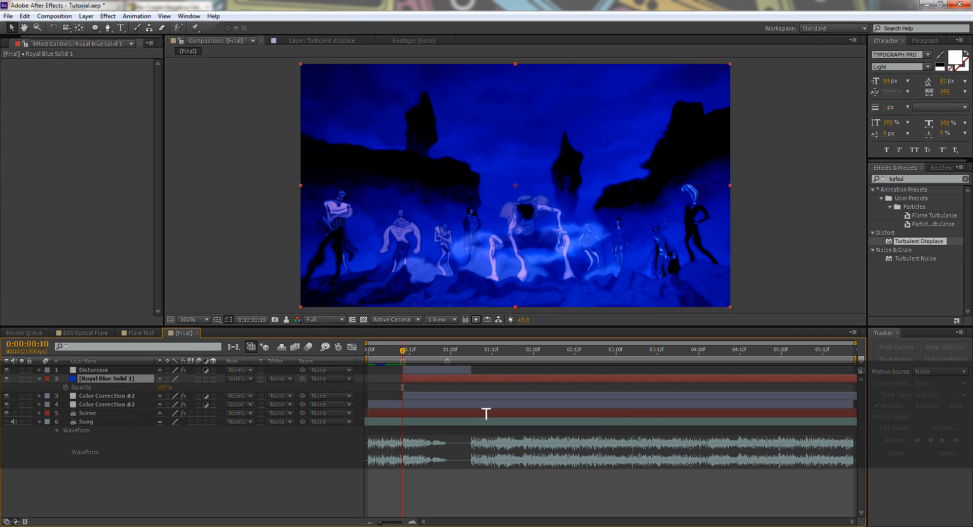
{"action": "left_click", "coordinate": [66, 387]}
{"action": "left_click", "coordinate": [163, 387]}
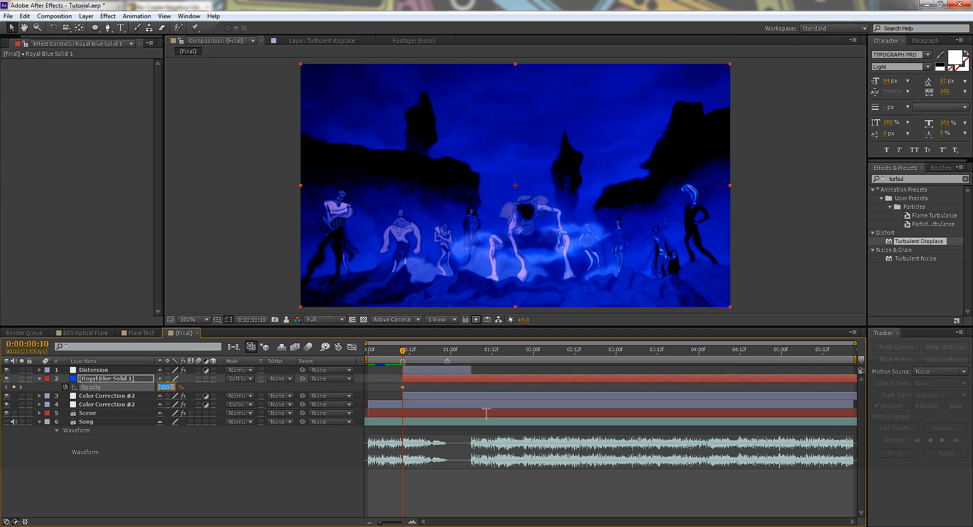
{"action": "type", "text": "8"}
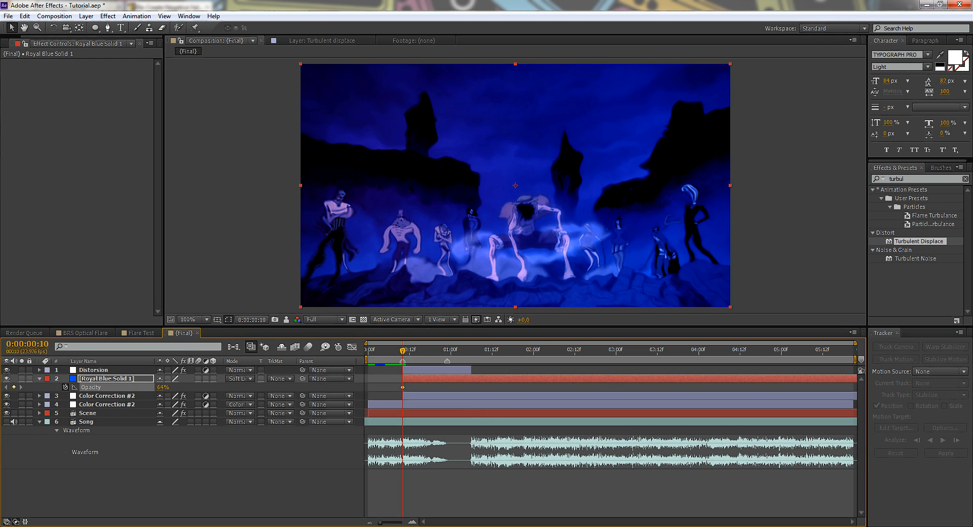
Step: Add an Opacity keyframe of 15% on the blue solid at 0:00:01:00 and preview the fade
{"action": "left_click_drag", "start_coordinate": [403, 351], "coordinate": [450, 351]}
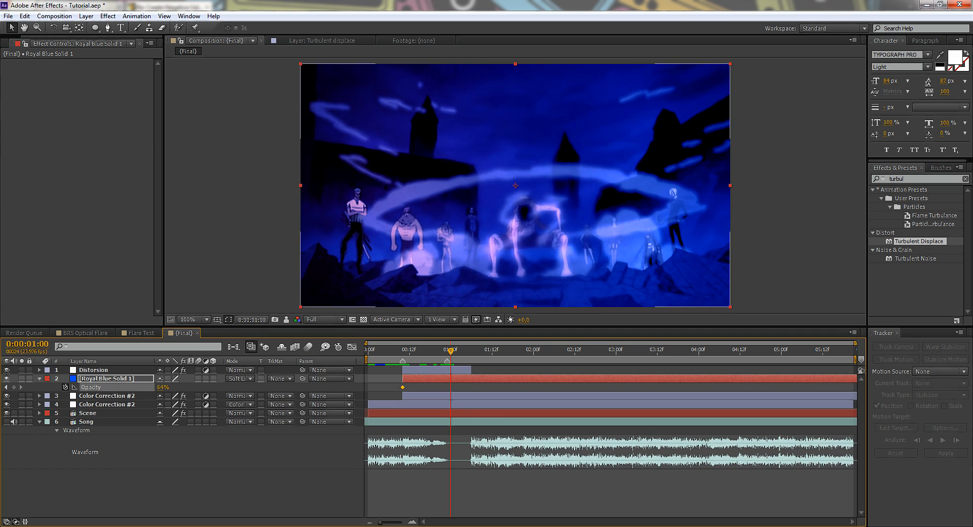
{"action": "type", "text": "40"}
{"action": "key", "text": "Return"}
{"action": "left_click_drag", "start_coordinate": [163, 388], "coordinate": [143, 387]}
{"action": "key", "text": "KP_0"}
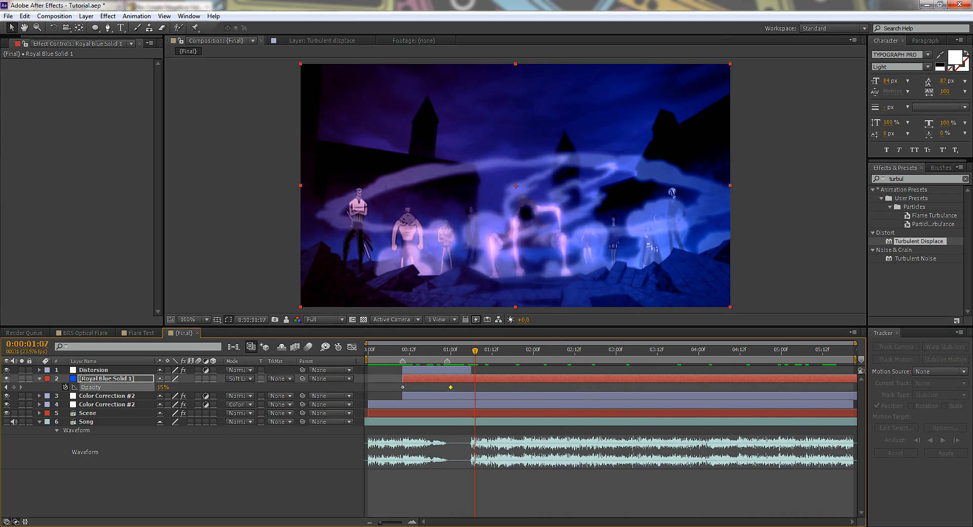
Step: Fade the blue solid's Opacity to 0% at 0:00:01:07 and preview the composition
{"action": "type", "text": "0"}
{"action": "key", "text": "Return"}
{"action": "key", "text": "KP_0"}
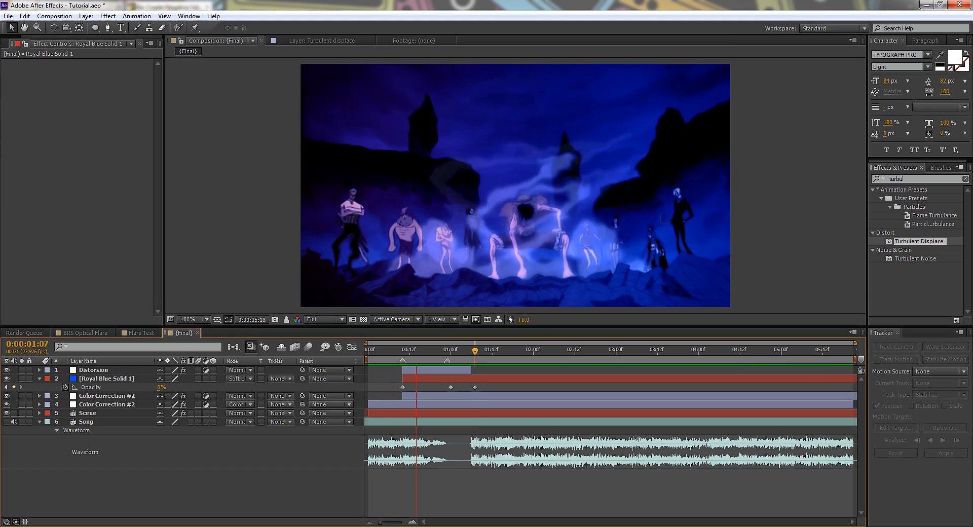
{"action": "key", "text": "KP_0"}
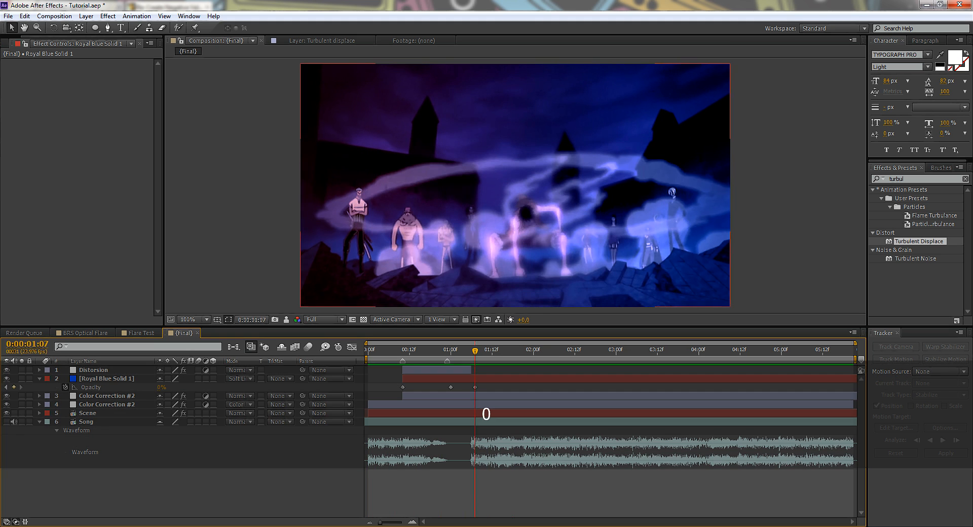
Step: Split the Scene layer at the first marker, 0:00:00:10
{"action": "left_click", "coordinate": [403, 350]}
{"action": "left_click", "coordinate": [86, 421]}
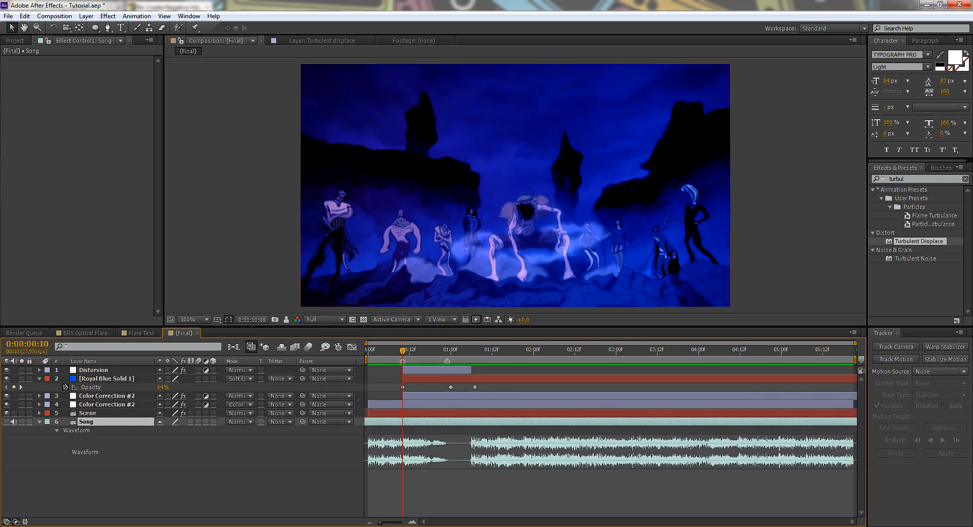
{"action": "left_click", "coordinate": [87, 413]}
{"action": "key", "text": "ctrl+shift+d"}
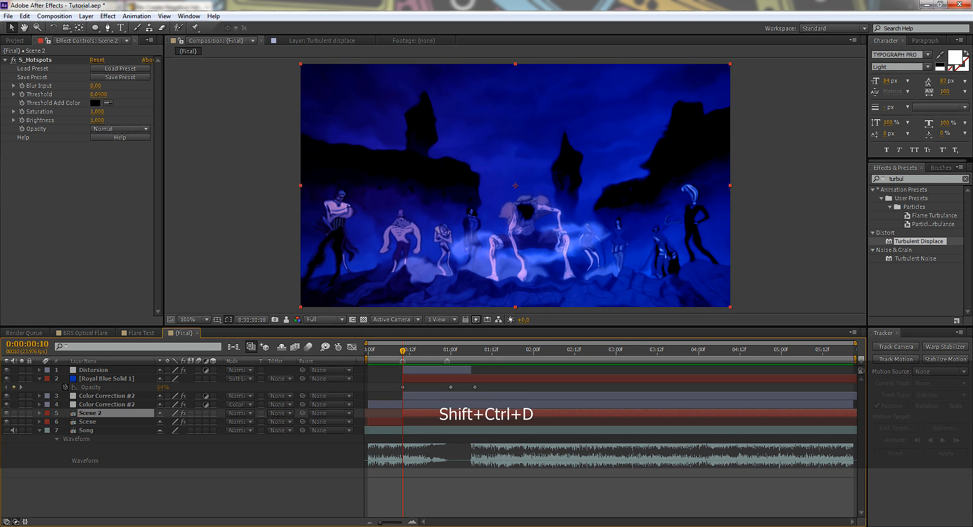
Step: Reveal the Scale of Scene 2 and enable motion blur for that layer and for the composition
{"action": "key", "text": "s"}
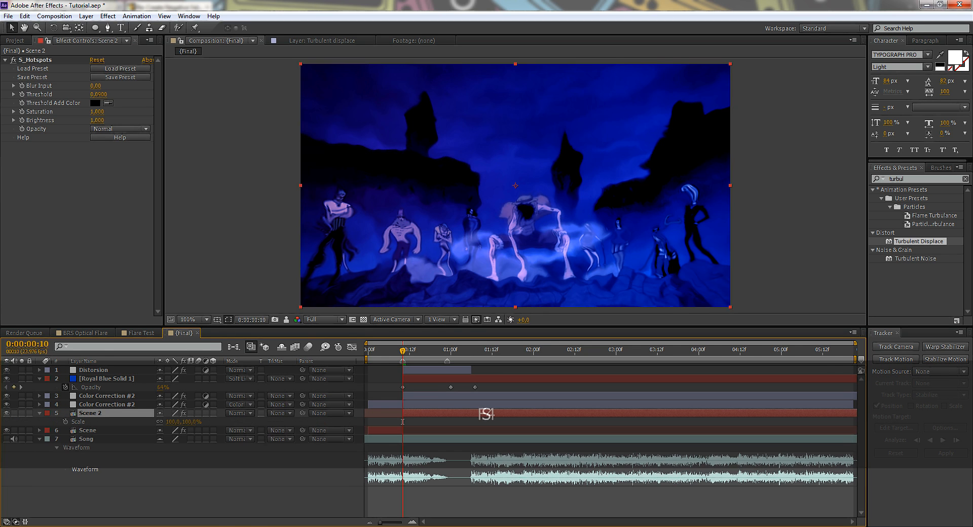
{"action": "key", "text": "F4"}
{"action": "key", "text": "F4"}
{"action": "left_click", "coordinate": [308, 347]}
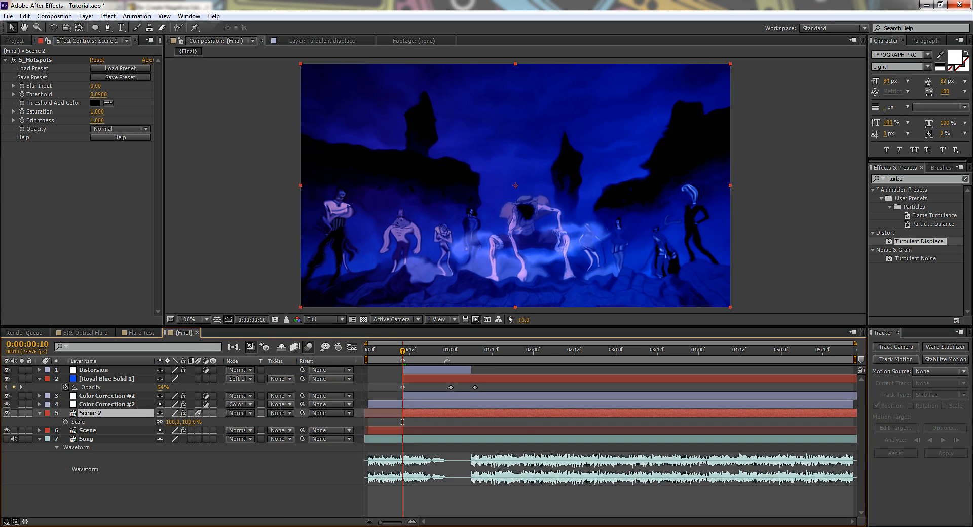
Step: Animate Scene 2's Scale from 100% at 0:00:00:10 to 109% at 0:00:00:13
{"action": "key", "text": "ctrl+Right"}
{"action": "key", "text": "ctrl+Right"}
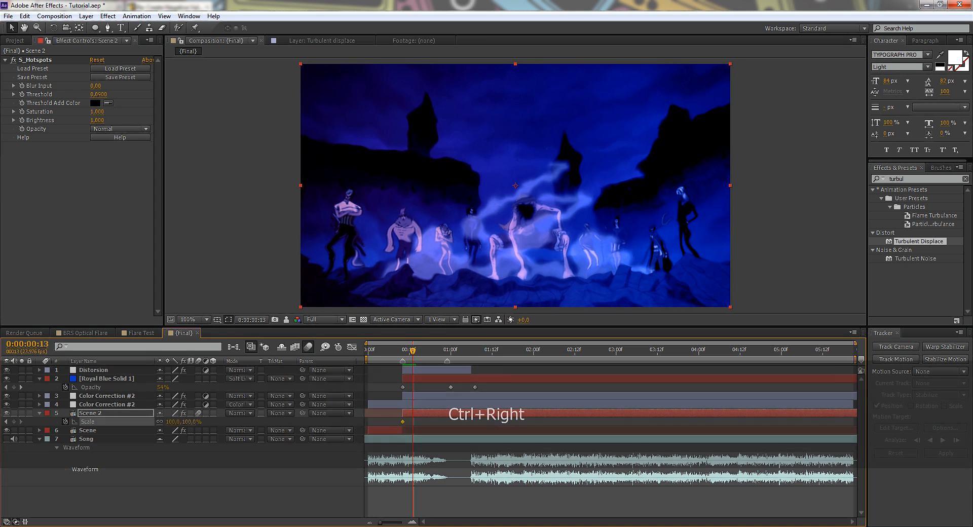
{"action": "left_click_drag", "start_coordinate": [173, 422], "coordinate": [177, 422]}
{"action": "key", "text": "ctrl"}
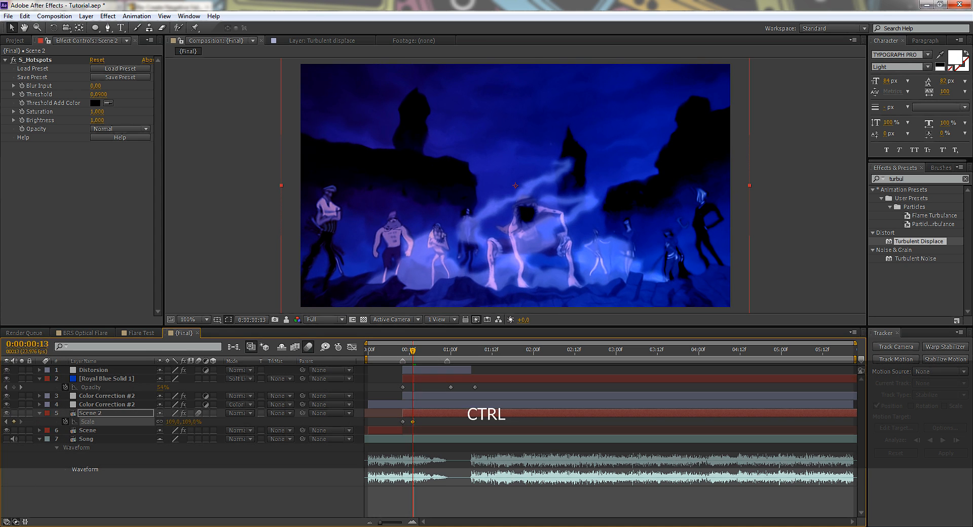
Step: Add a Scale keyframe of 111% on Scene 2 at 0:00:01:00
{"action": "key", "text": "shift+ctrl+Right"}
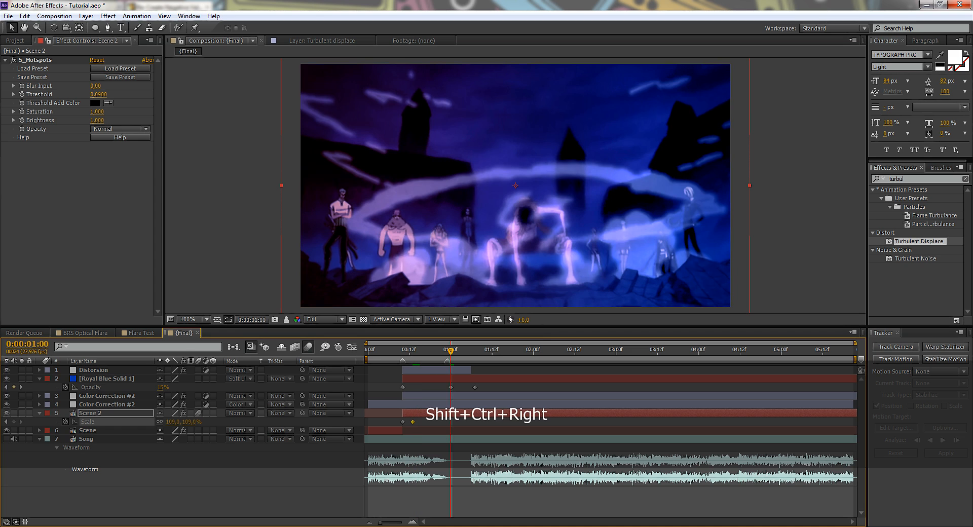
{"action": "left_click", "coordinate": [191, 422]}
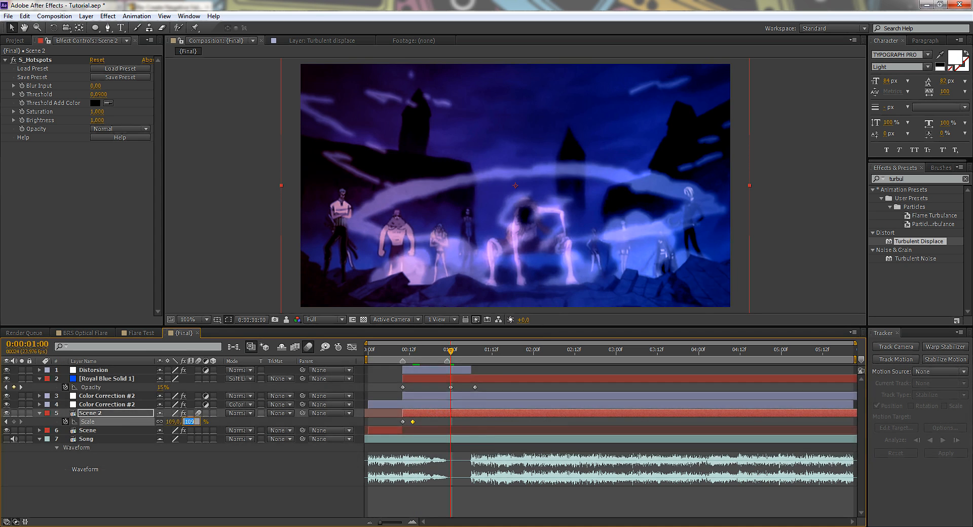
{"action": "key", "text": "Up"}
{"action": "key", "text": "Up"}
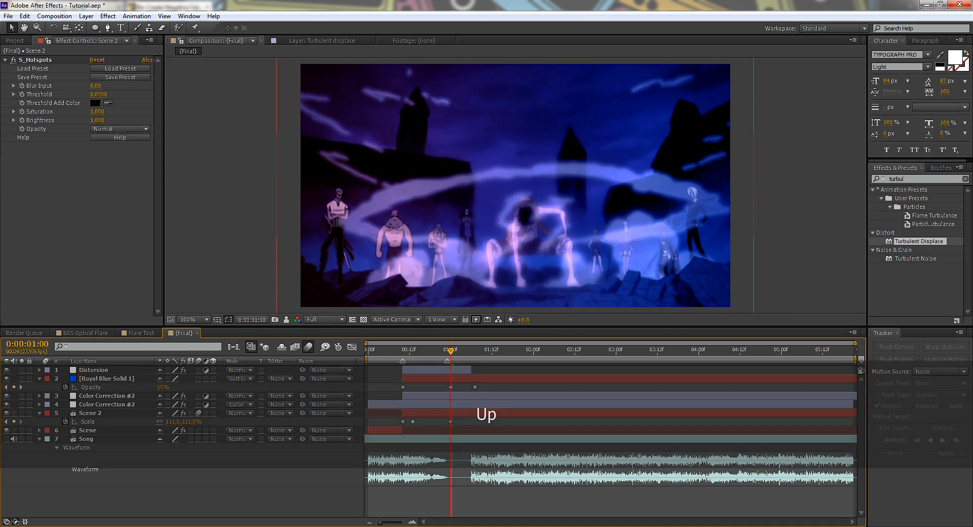
Step: Move Scene 2's 111% Scale keyframe to just before the song waveform resumes, preview it and save the project
{"action": "left_click_drag", "start_coordinate": [450, 421], "coordinate": [467, 422]}
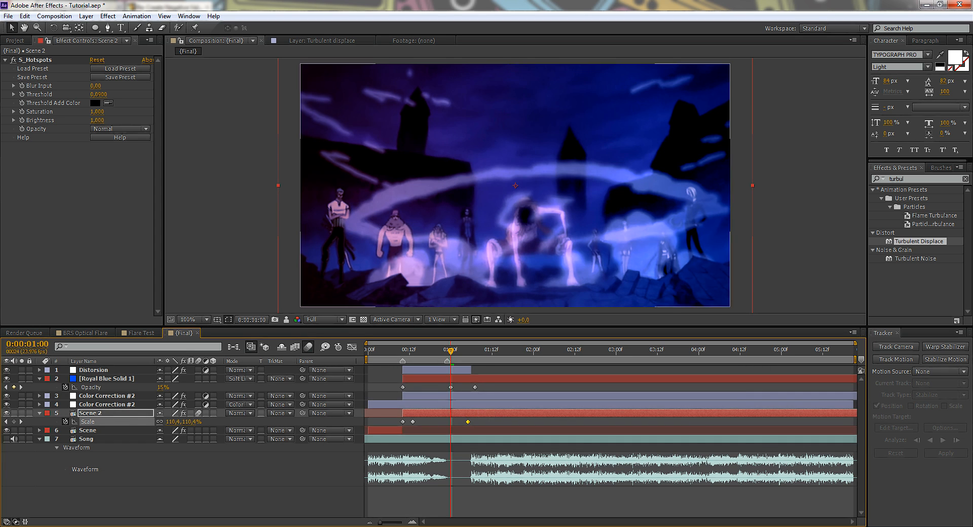
{"action": "key", "text": "0"}
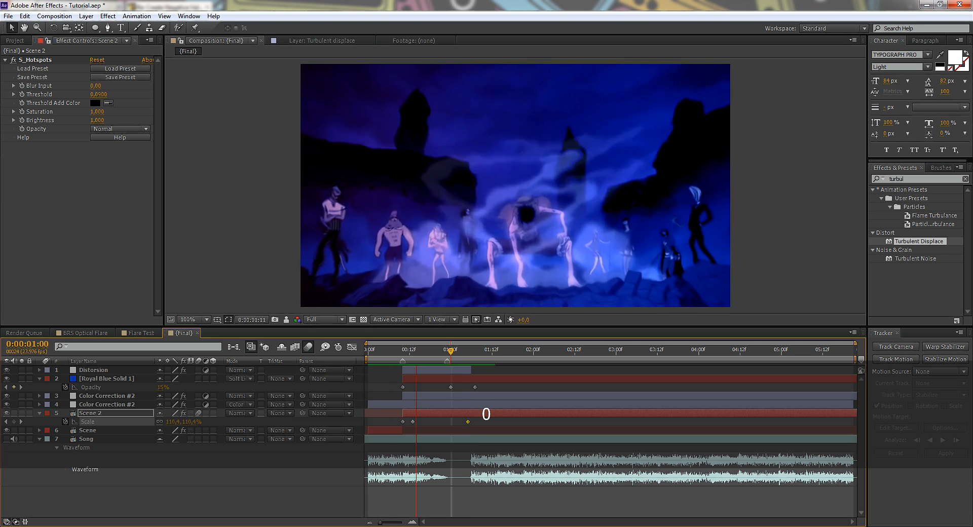
{"action": "key", "text": "ctrl+s"}
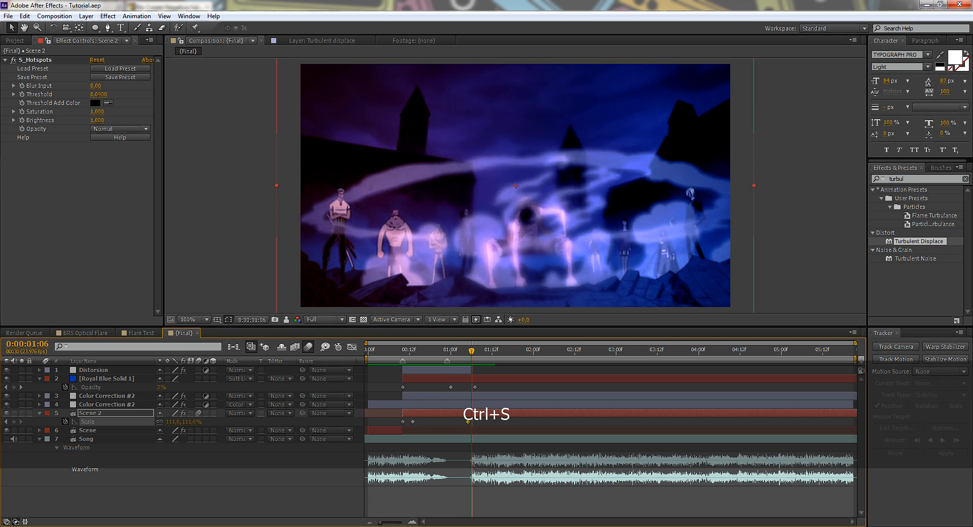
Step: Bring Scene 2's Scale back to 100% at 0:00:05:20 and preview the composition
{"action": "key", "text": "End"}
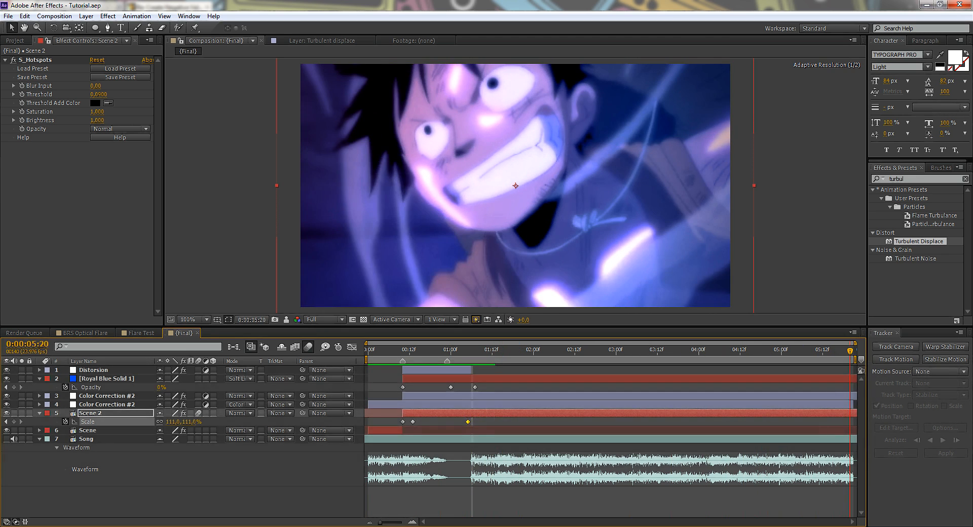
{"action": "key", "text": "ctrl+alt+f"}
{"action": "key", "text": "0"}
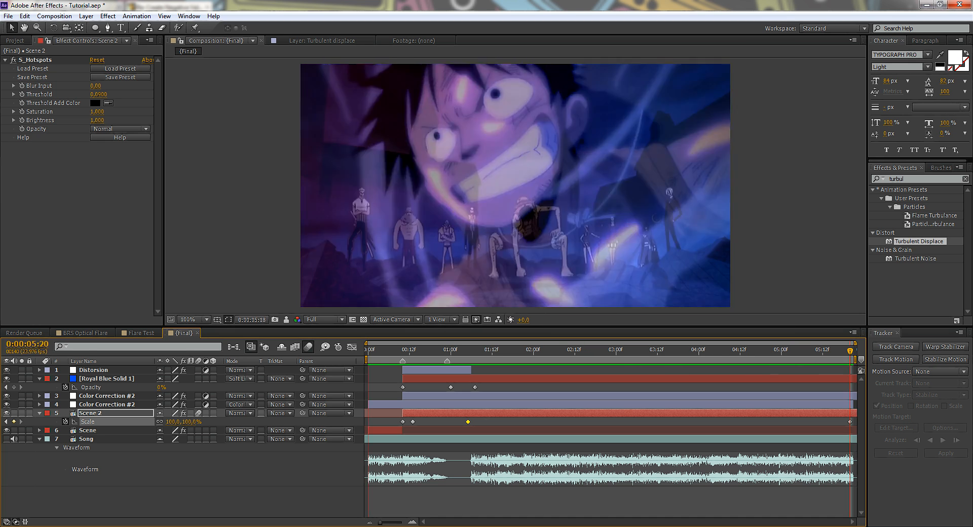
{"action": "key", "text": "0"}
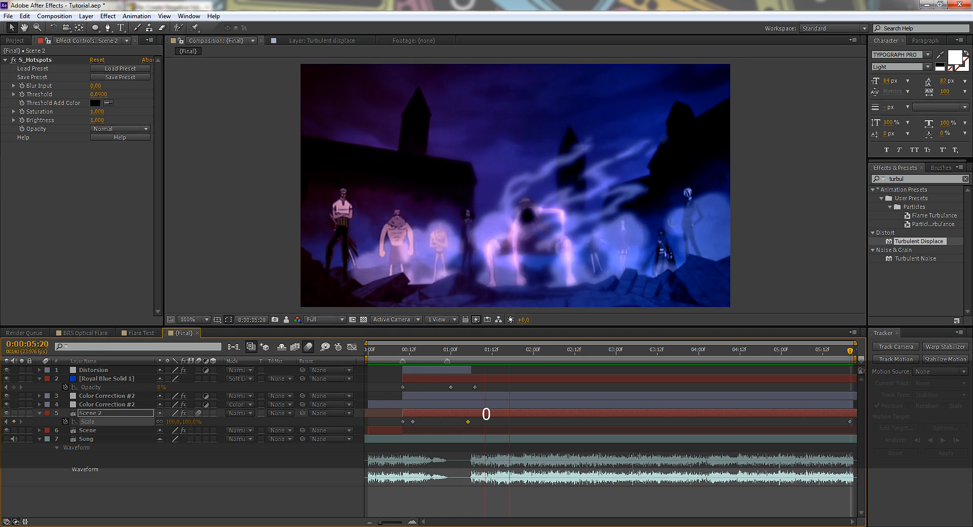
{"action": "key", "text": "space"}
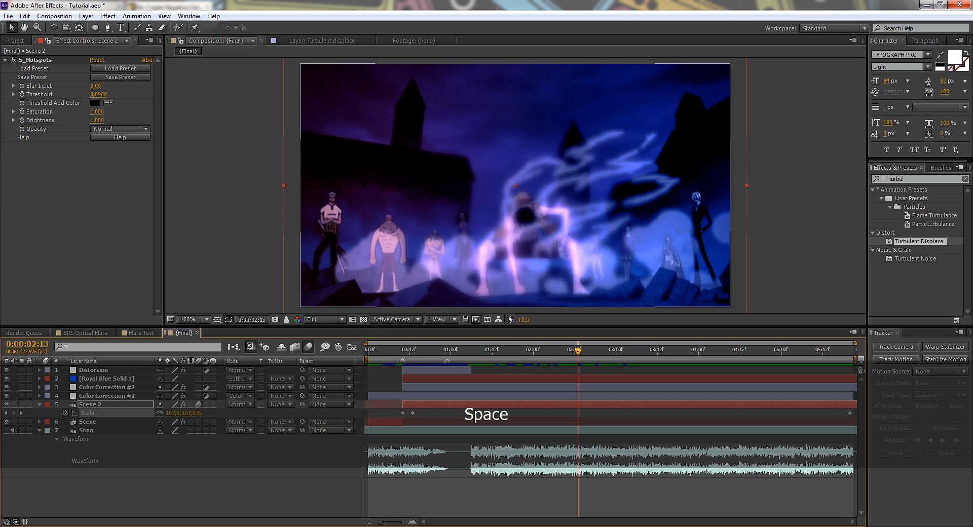
Step: Apply Magic Bullet Looks to the Distorsion layer at its in point, 0:00:00:10, and open the effect's look editor
{"action": "left_click", "coordinate": [94, 370]}
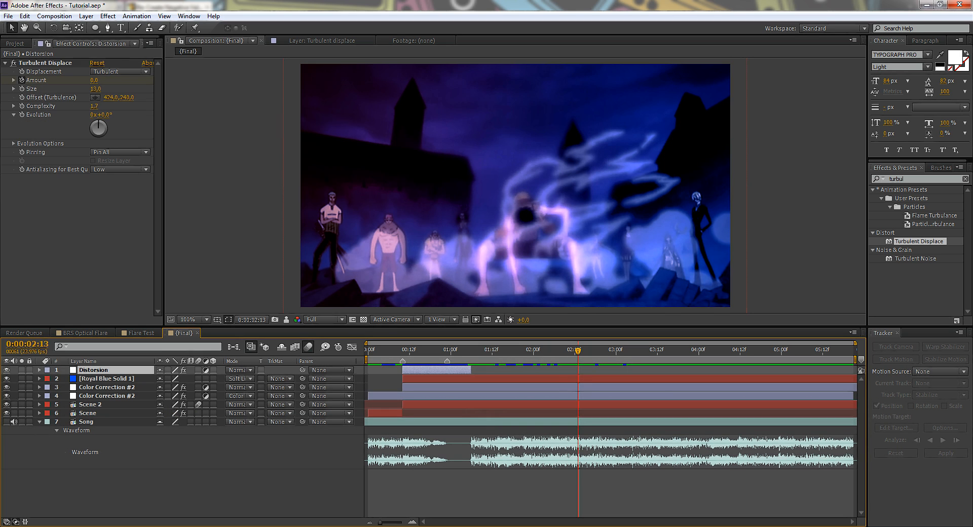
{"action": "key", "text": "i"}
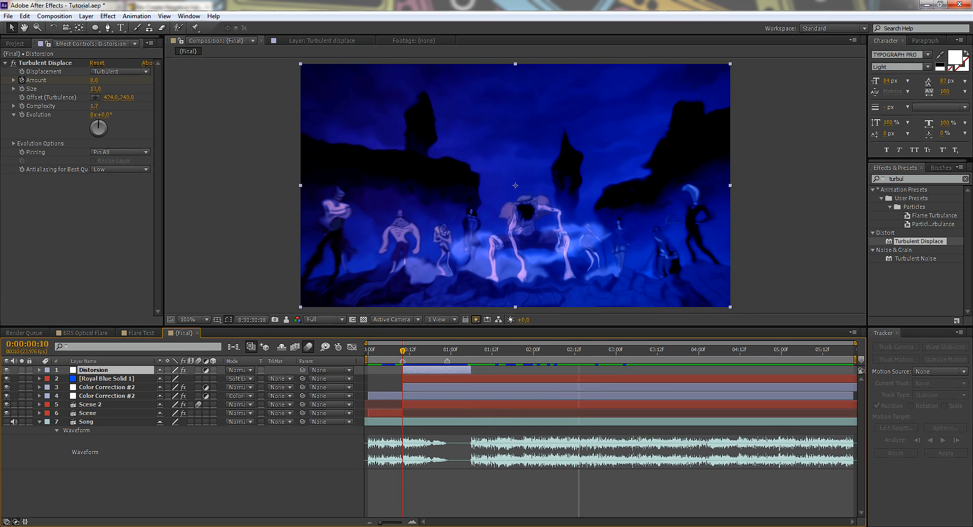
{"action": "right_click", "coordinate": [71, 228]}
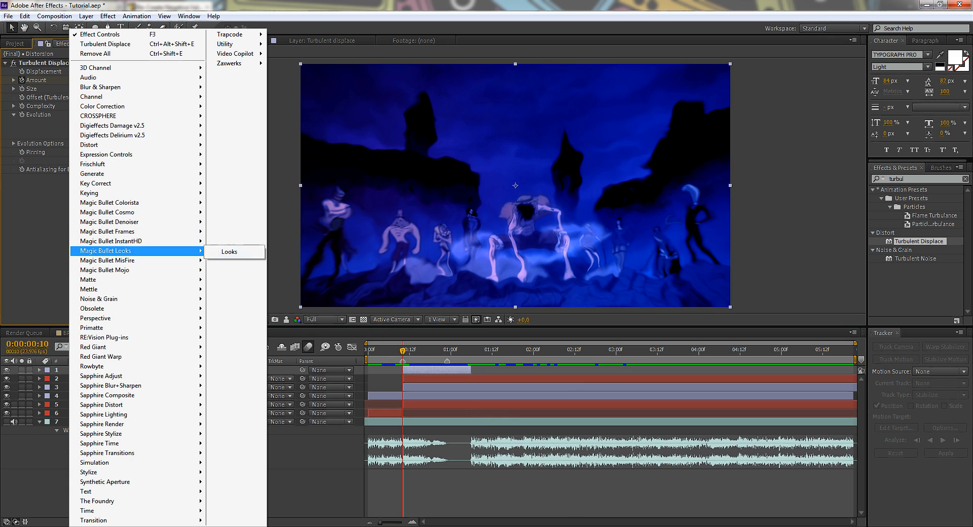
{"action": "left_click", "coordinate": [229, 252]}
{"action": "left_click", "coordinate": [37, 205]}
Step: Build a Chromatic Aberration look with Red/Cyan +1.680, Green/Magenta -1.800 and Blue/Yellow +3.300, and apply it
{"action": "mouse_move", "coordinate": [959, 455]}
{"action": "double_click", "coordinate": [874, 182]}
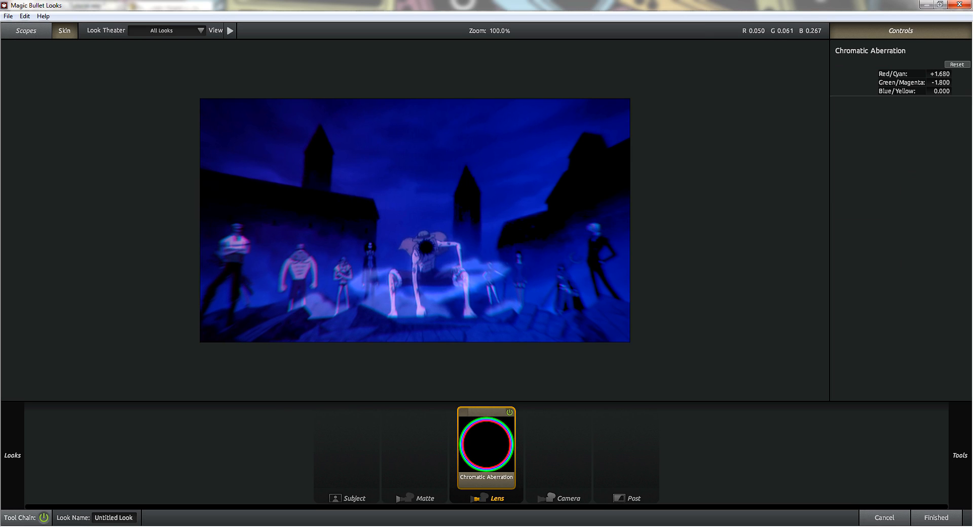
{"action": "left_click_drag", "start_coordinate": [940, 91], "coordinate": [969, 91]}
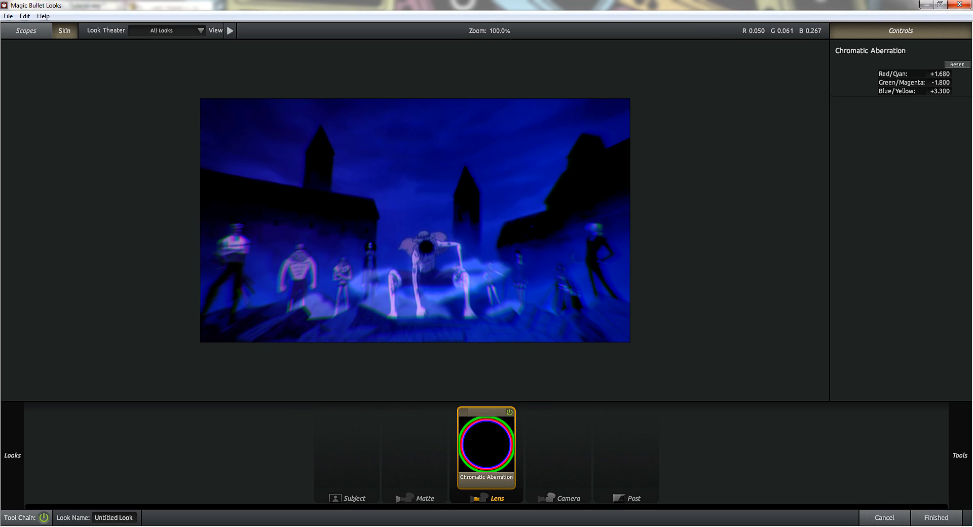
{"action": "left_click", "coordinate": [936, 517]}
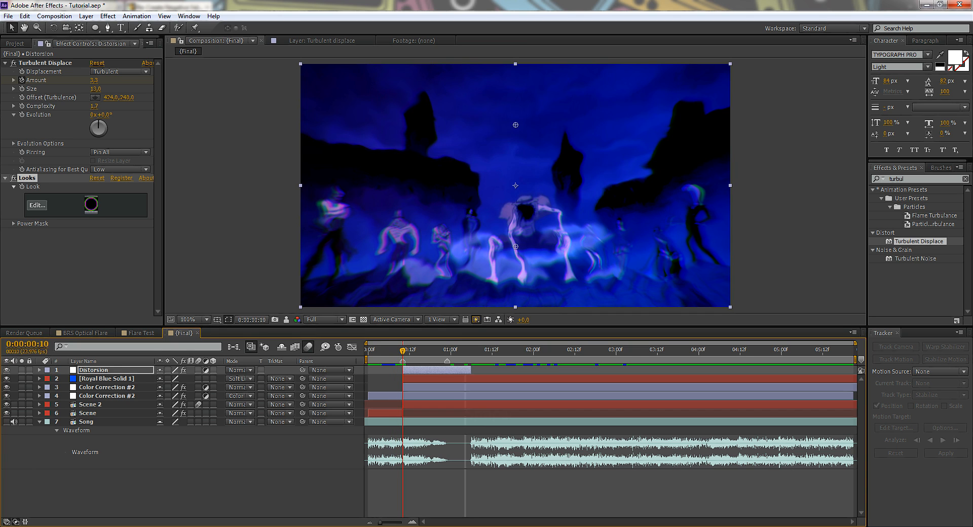
Step: Animate the Distorsion layer's Opacity from 100% at 0:00:00:10 to 0% at the layer's end
{"action": "left_click", "coordinate": [94, 370]}
{"action": "key", "text": "t"}
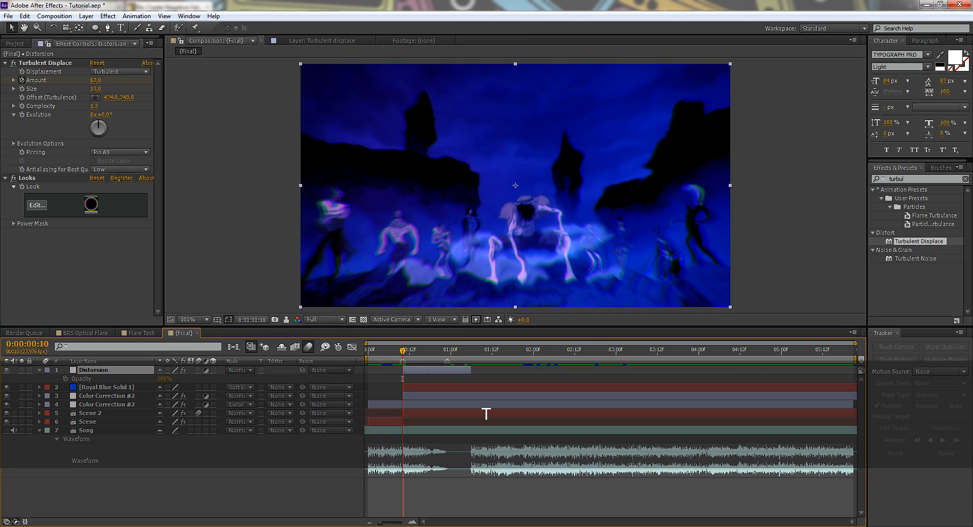
{"action": "key", "text": "alt+shift+t"}
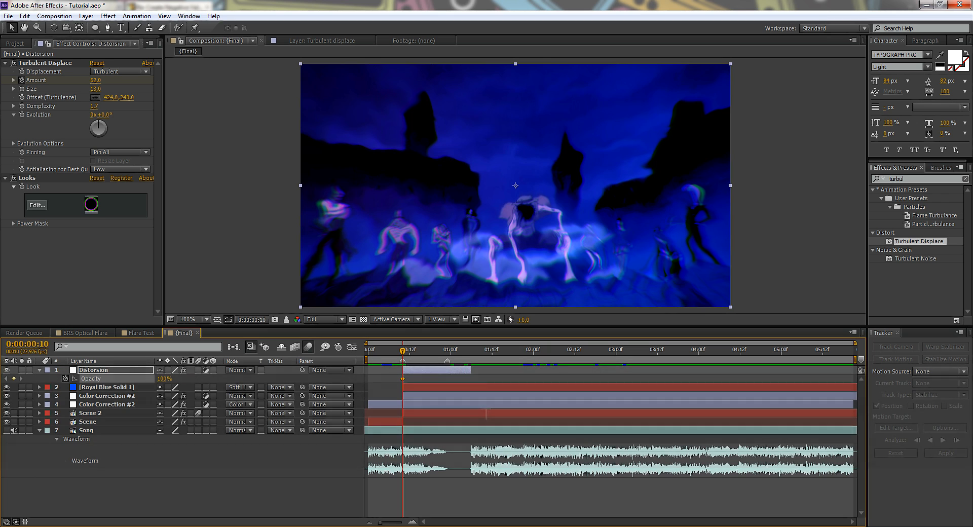
{"action": "key", "text": "space"}
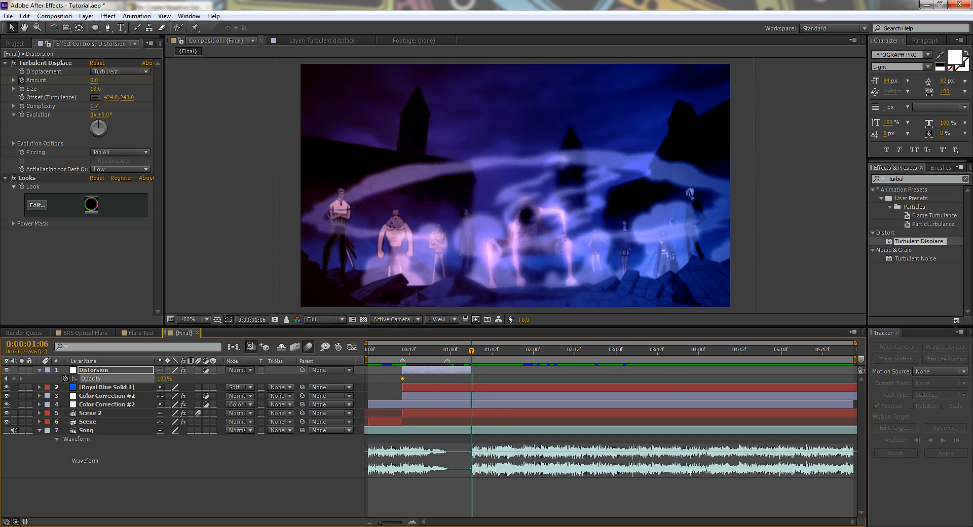
{"action": "type", "text": "0"}
{"action": "key", "text": "Return"}
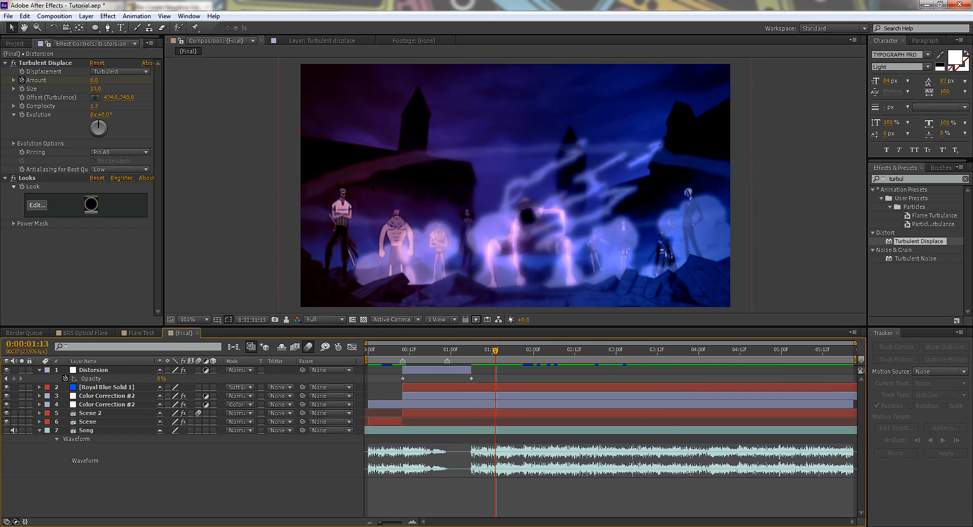
Step: Preview the composition, save the project and collapse the Distorsion layer's properties
{"action": "key", "text": "KP_0"}
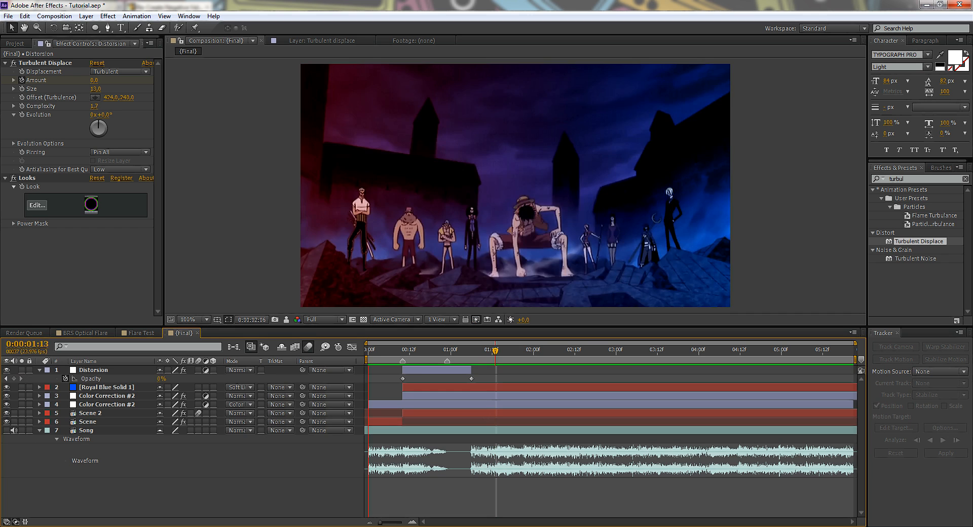
{"action": "key", "text": "KP_0"}
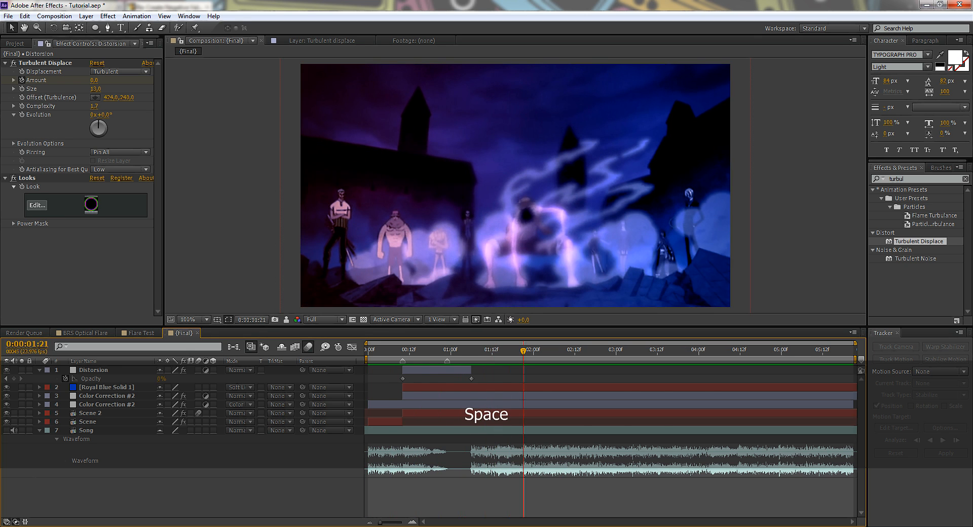
{"action": "key", "text": "ctrl+s"}
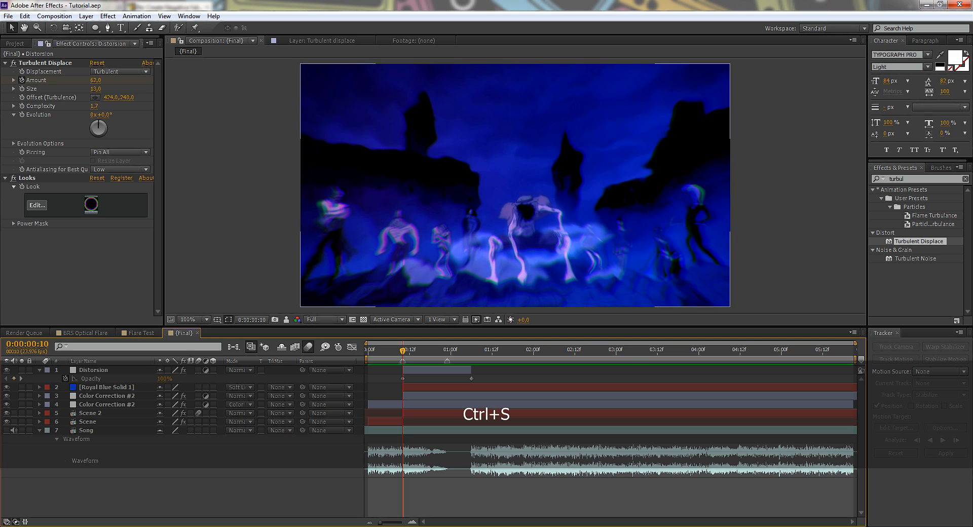
{"action": "left_click", "coordinate": [40, 370]}
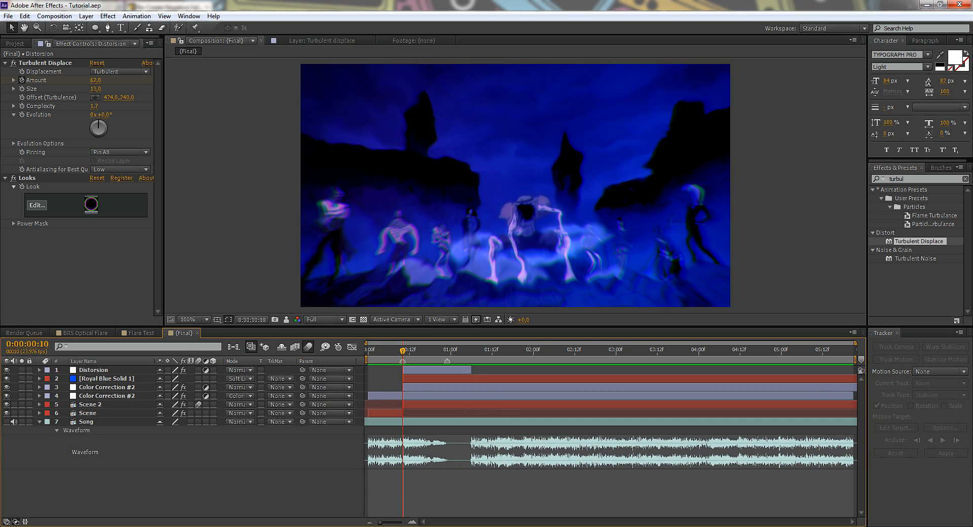
Step: Create a comp-sized orange solid with colour F67F1E and make it start at 0:00:00:10
{"action": "left_click", "coordinate": [211, 492]}
{"action": "right_click", "coordinate": [211, 492]}
{"action": "mouse_move", "coordinate": [234, 384]}
{"action": "left_click", "coordinate": [385, 411]}
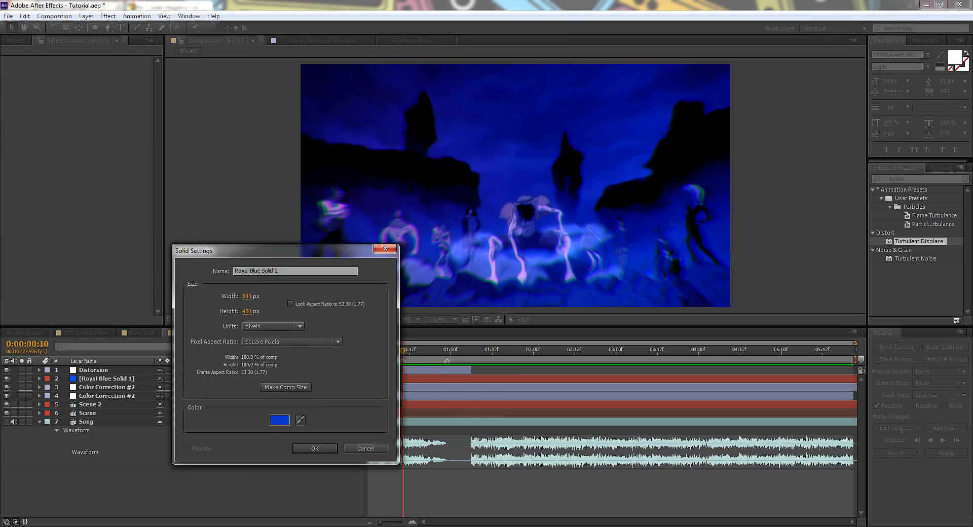
{"action": "left_click", "coordinate": [280, 420]}
{"action": "left_click_drag", "start_coordinate": [162, 406], "coordinate": [162, 418]}
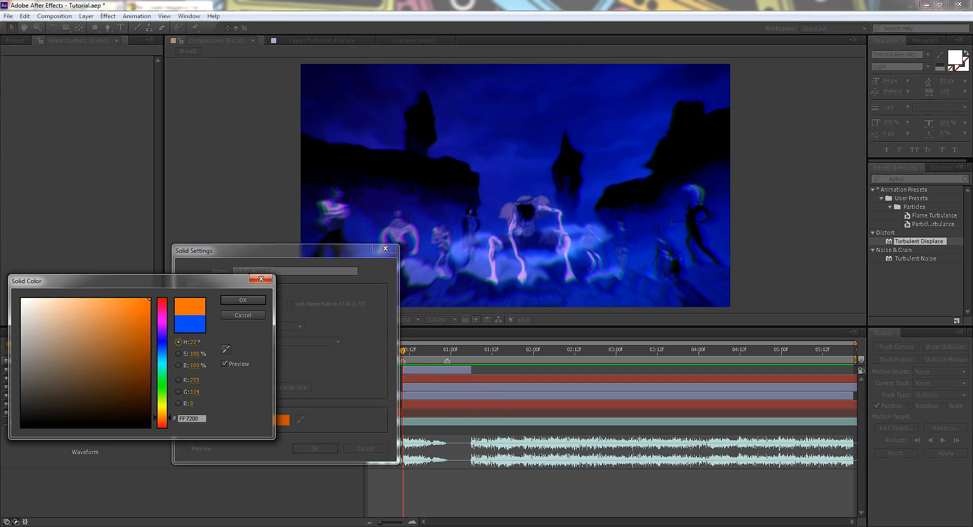
{"action": "left_click", "coordinate": [125, 301]}
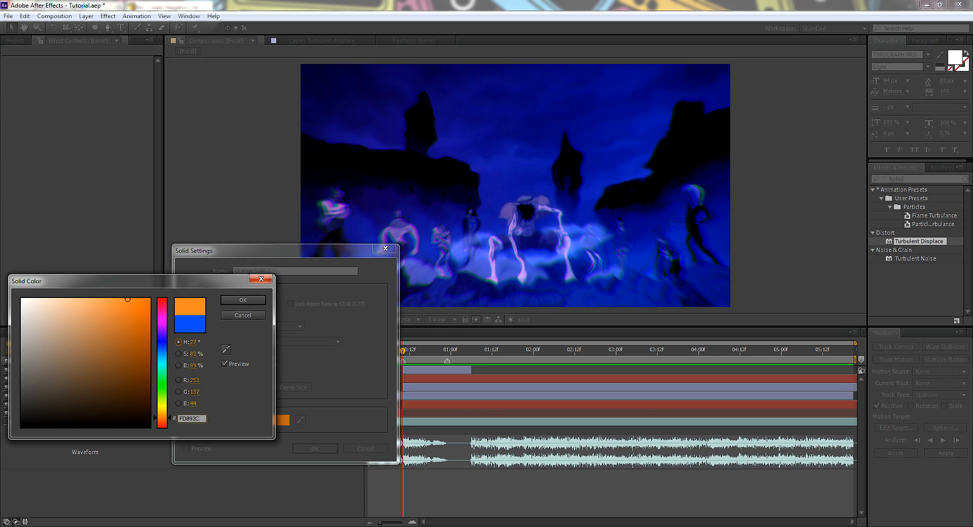
{"action": "type", "text": "F67F1E"}
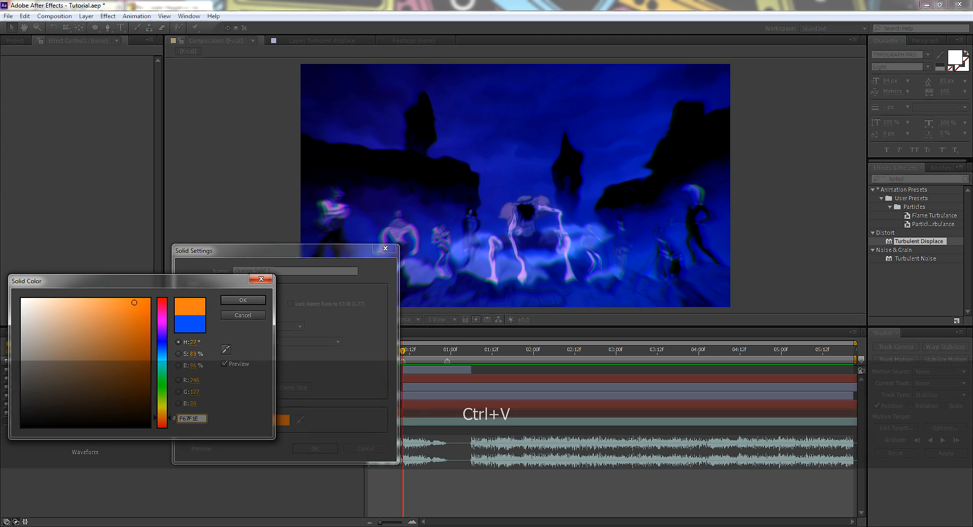
{"action": "key", "text": "Return"}
{"action": "key", "text": "Return"}
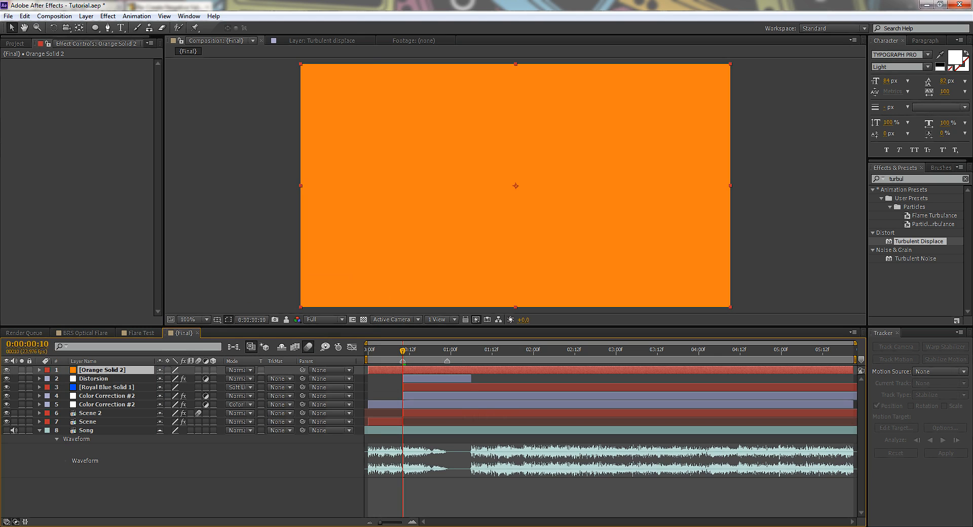
{"action": "key", "text": "["}
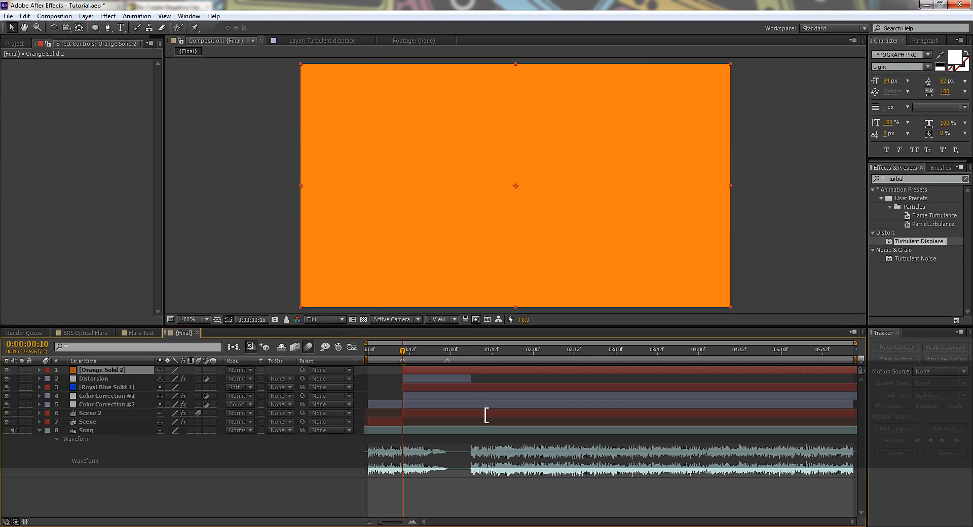
Step: Hide the orange solid and outline the crouching central figure and the smoke around it with a four-point Pen mask
{"action": "left_click", "coordinate": [7, 370]}
{"action": "key", "text": "g"}
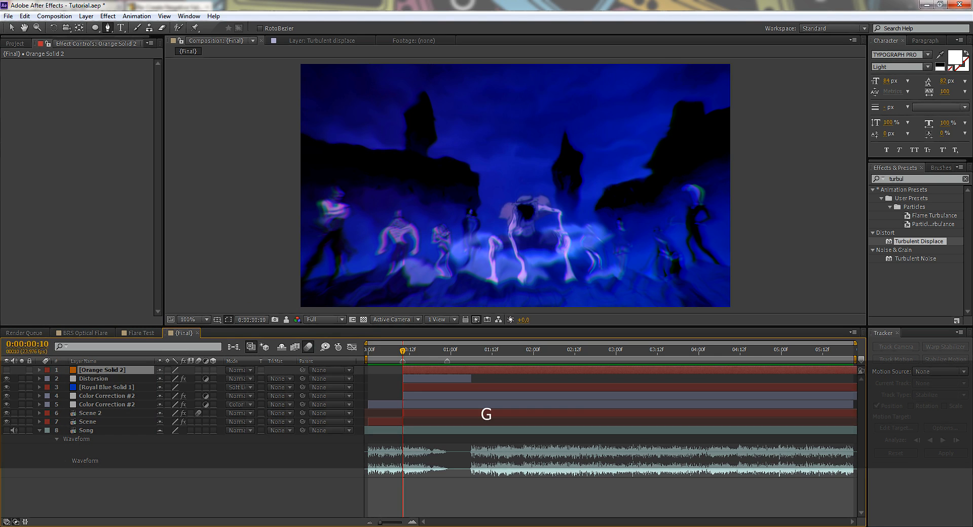
{"action": "left_click", "coordinate": [449, 179]}
{"action": "left_click", "coordinate": [627, 183]}
{"action": "left_click", "coordinate": [600, 286]}
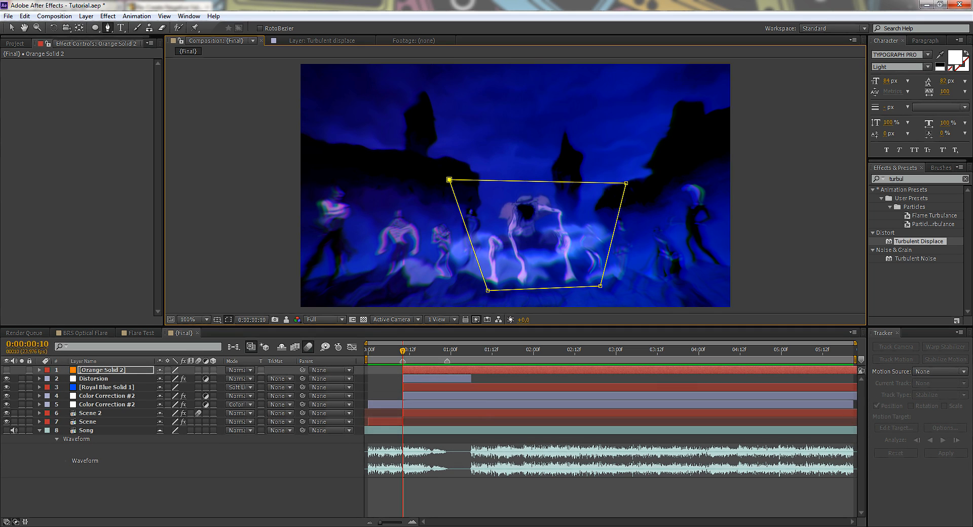
{"action": "left_click_drag", "start_coordinate": [449, 179], "coordinate": [442, 174]}
{"action": "left_click_drag", "start_coordinate": [626, 183], "coordinate": [623, 163]}
{"action": "left_click_drag", "start_coordinate": [600, 285], "coordinate": [578, 287]}
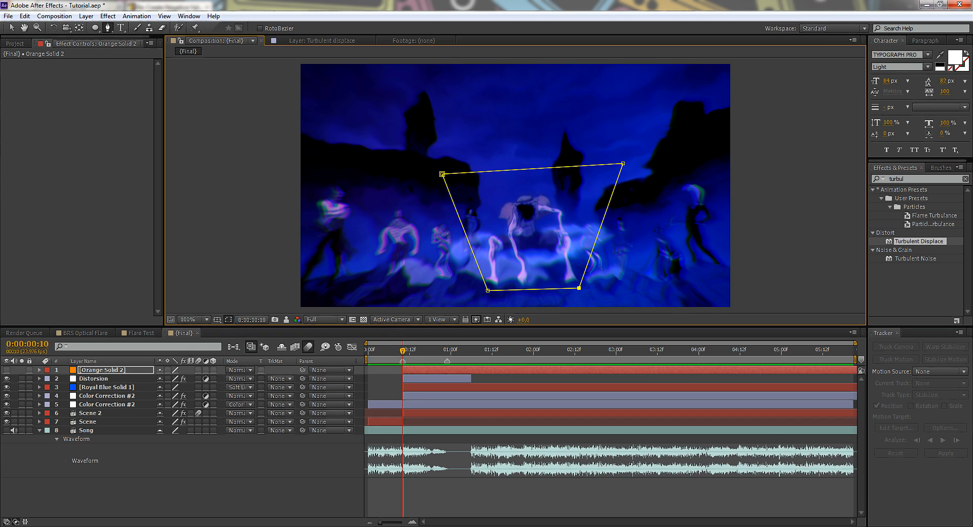
Step: Start animating the solid's Mask Path at 0:00:00:10 and refit the mask's lower corners to the figure at 0:00:00:11
{"action": "key", "text": "m"}
{"action": "key", "text": "m"}
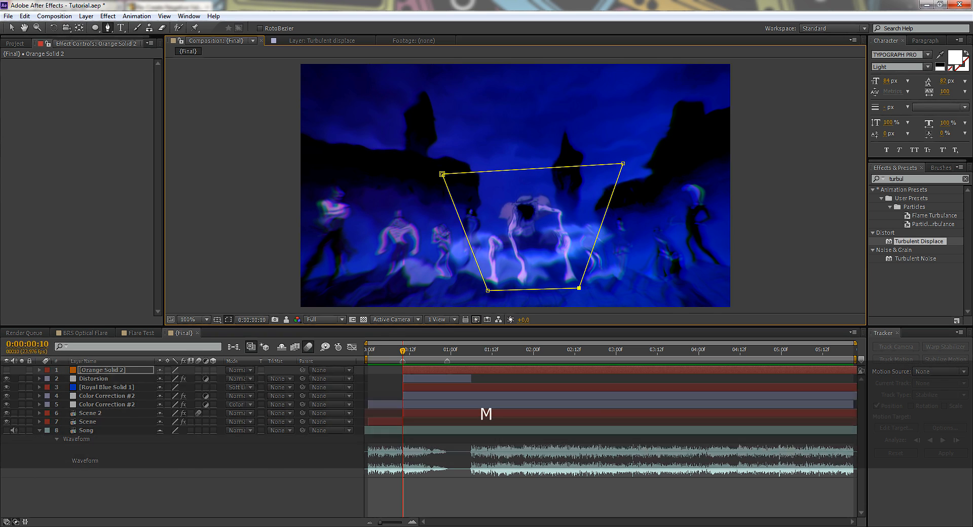
{"action": "key", "text": "ctrl+Right"}
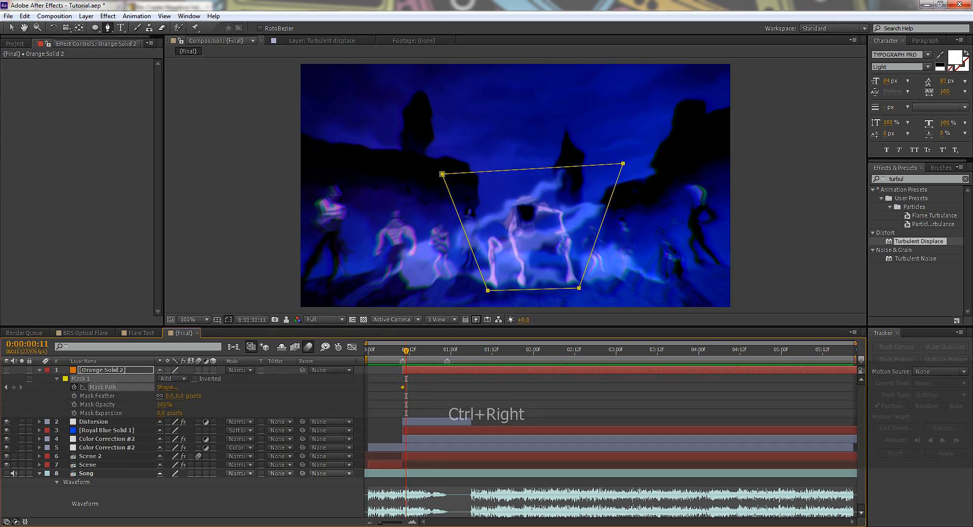
{"action": "left_click", "coordinate": [608, 273], "text": "ctrl"}
{"action": "left_click_drag", "start_coordinate": [487, 291], "coordinate": [483, 289]}
{"action": "left_click_drag", "start_coordinate": [578, 288], "coordinate": [590, 294]}
Step: Refit the mask path frame by frame from 0:00:00:12 to 0:00:00:15, moving its corners to follow the figure and rising smoke
{"action": "key", "text": "Page_Down"}
{"action": "left_click_drag", "start_coordinate": [482, 289], "coordinate": [482, 294]}
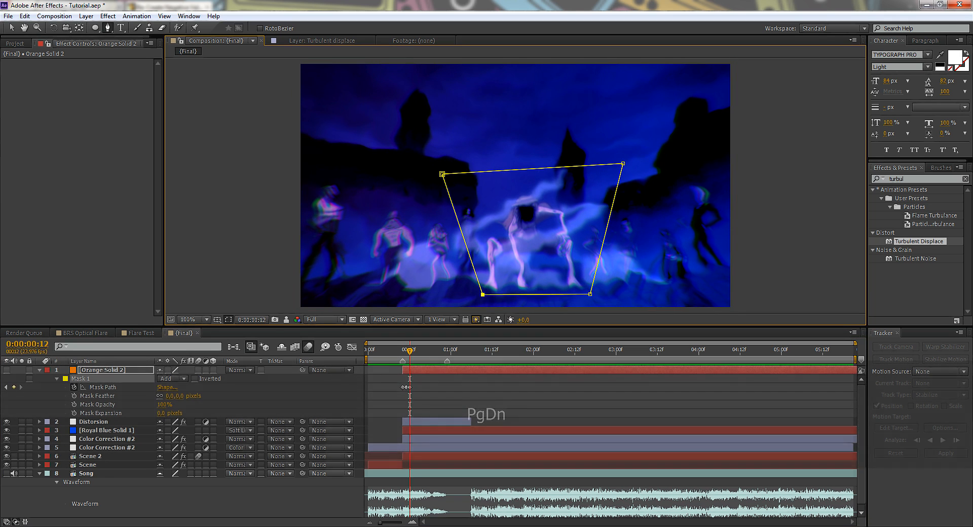
{"action": "left_click_drag", "start_coordinate": [623, 164], "coordinate": [612, 178]}
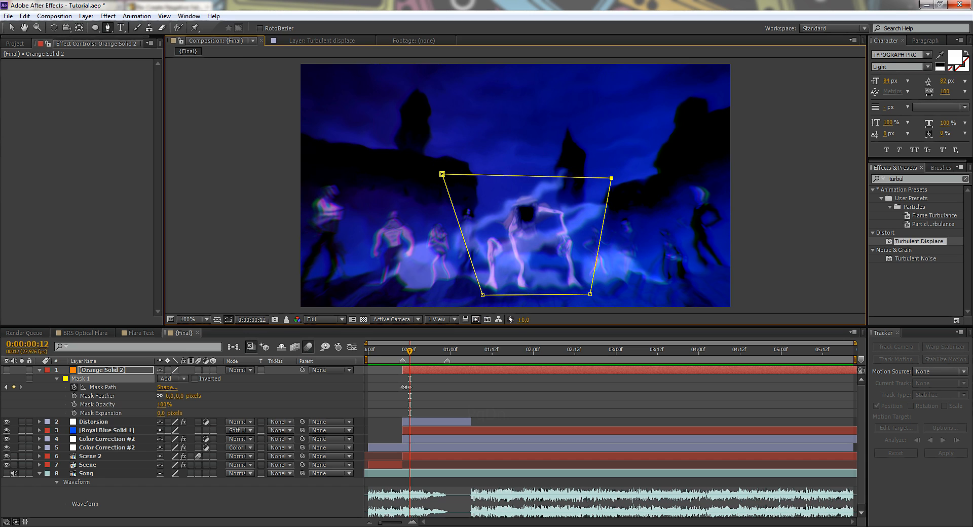
{"action": "left_click_drag", "start_coordinate": [442, 173], "coordinate": [417, 166]}
{"action": "key", "text": "Page_Down"}
{"action": "left_click_drag", "start_coordinate": [611, 178], "coordinate": [631, 139]}
{"action": "key", "text": "Page_Down"}
{"action": "key", "text": "Page_Down"}
{"action": "key", "text": "Page_Down"}
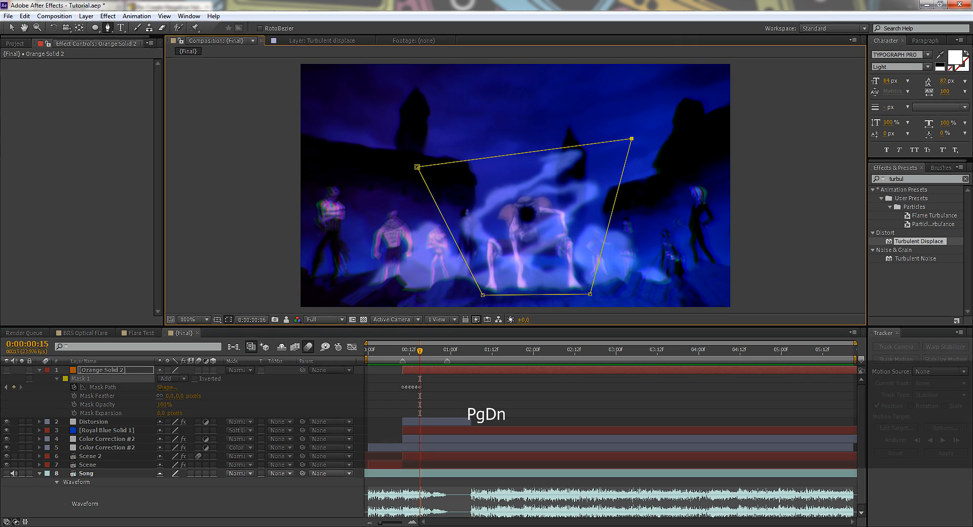
Step: At 0:00:00:18, tighten the mask's lower corners around the feet and spread its upper corners over the wider smoke
{"action": "key", "text": "Page_Down"}
{"action": "key", "text": "Page_Down"}
{"action": "left_click_drag", "start_coordinate": [590, 294], "coordinate": [587, 292]}
{"action": "left_click_drag", "start_coordinate": [483, 295], "coordinate": [484, 290]}
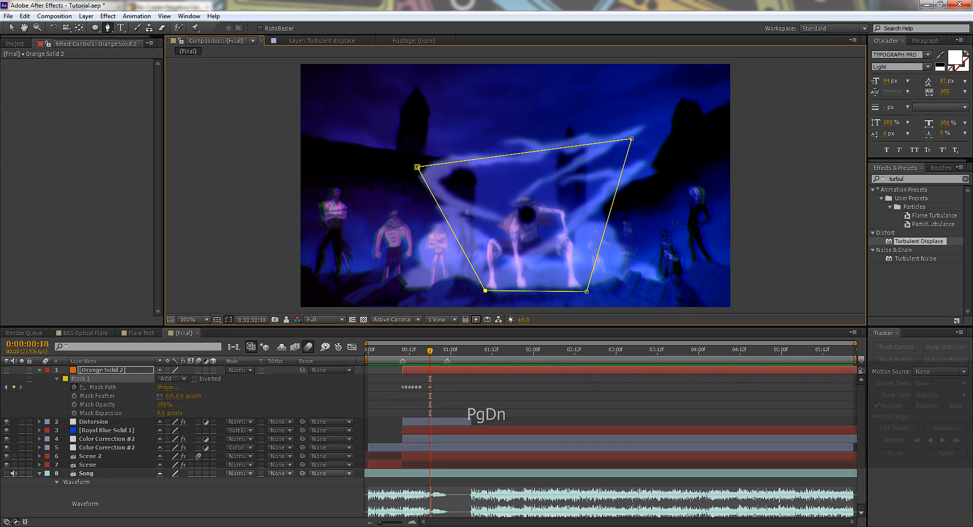
{"action": "left_click_drag", "start_coordinate": [417, 167], "coordinate": [411, 169]}
{"action": "left_click_drag", "start_coordinate": [631, 138], "coordinate": [662, 135]}
Step: Raise the mask's upper-left corner at 0:00:00:20 to level it with the upper-right corner
{"action": "key", "text": "Page_Down"}
{"action": "key", "text": "Page_Down"}
{"action": "left_click_drag", "start_coordinate": [412, 169], "coordinate": [415, 137]}
Step: Shortly before 0:00:01:19, narrow the mask by pulling its upper corners and lower-right corner in around the figure and smoke
{"action": "key", "text": "Page_Down"}
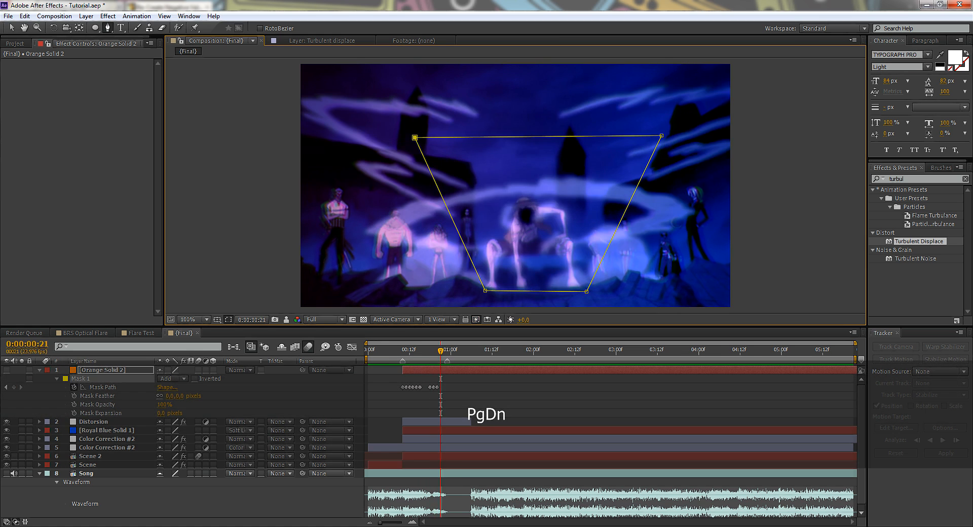
{"action": "key", "text": "Page_Down"}
{"action": "key", "text": "Page_Down"}
{"action": "key", "text": "Page_Down"}
{"action": "key", "text": "Page_Down"}
{"action": "key", "text": "Page_Down"}
{"action": "key", "text": "Page_Down"}
{"action": "key", "text": "Page_Down"}
{"action": "key", "text": "Page_Down"}
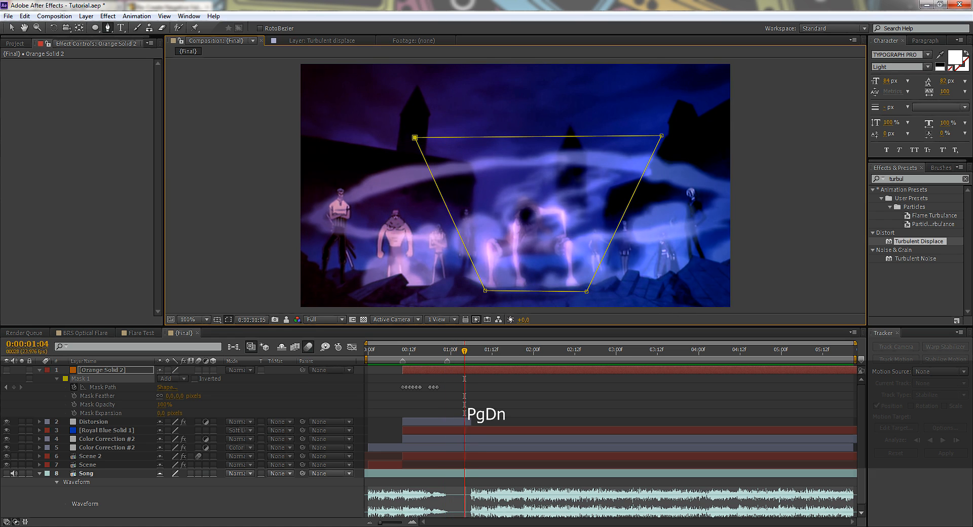
{"action": "key", "text": "Page_Down"}
{"action": "key", "text": "Page_Down"}
{"action": "key", "text": "Page_Down"}
{"action": "key", "text": "Page_Down"}
{"action": "key", "text": "Page_Down"}
{"action": "key", "text": "Page_Down"}
{"action": "key", "text": "Page_Down"}
{"action": "key", "text": "Page_Down"}
{"action": "key", "text": "Page_Down"}
{"action": "key", "text": "Page_Down"}
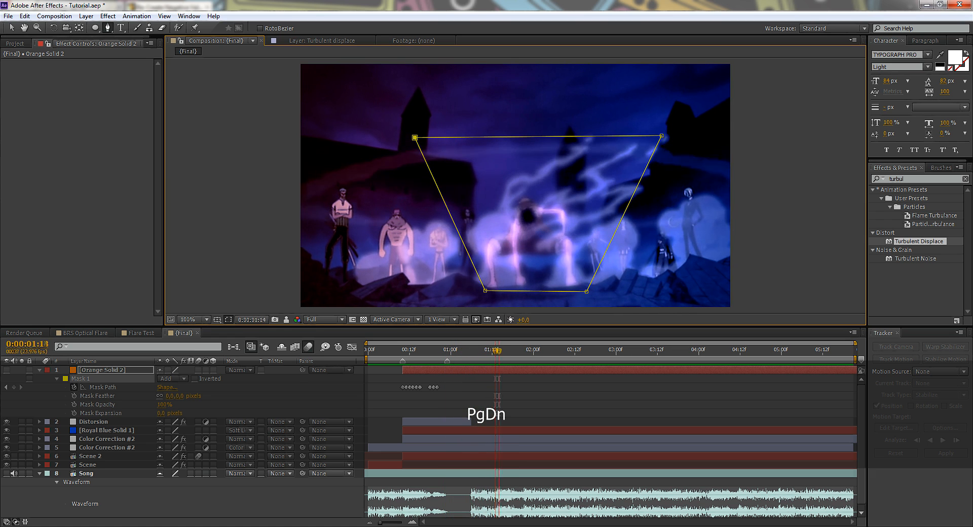
{"action": "key", "text": "Page_Down"}
{"action": "left_click_drag", "start_coordinate": [586, 291], "coordinate": [575, 290]}
{"action": "left_click_drag", "start_coordinate": [662, 136], "coordinate": [653, 139]}
{"action": "left_click_drag", "start_coordinate": [415, 137], "coordinate": [456, 154]}
Step: Split the orange solid after its last mask keyframe, delete the second part and save the project
{"action": "key", "text": "Page_Down"}
{"action": "key", "text": "ctrl+shift+d"}
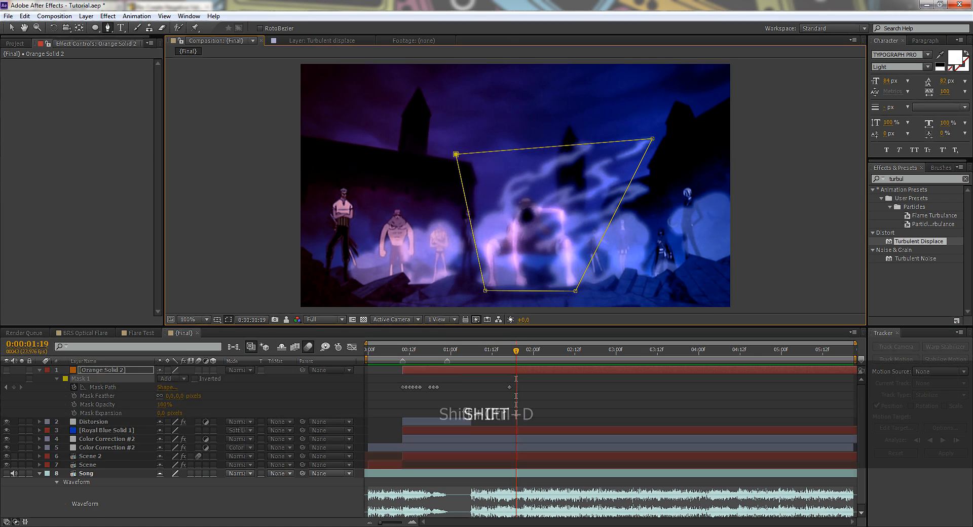
{"action": "key", "text": "Delete"}
{"action": "key", "text": "ctrl+s"}
{"action": "mouse_move", "coordinate": [560, 351]}
{"action": "left_mouse_down"}
{"action": "mouse_move", "coordinate": [537, 350]}
{"action": "mouse_move", "coordinate": [554, 351]}
{"action": "left_mouse_up"}
Step: Fade out the orange solid by animating its Opacity from 100% near the last mask keyframe to 0% at the layer's end
{"action": "left_click_drag", "start_coordinate": [515, 369], "coordinate": [512, 351]}
{"action": "key", "text": "t"}
{"action": "left_click", "coordinate": [66, 378]}
{"action": "left_click", "coordinate": [13, 379]}
{"action": "left_click", "coordinate": [21, 379]}
{"action": "left_click", "coordinate": [162, 378]}
{"action": "type", "text": "0"}
{"action": "key", "text": "Return"}
Step: Show the orange solid again, blend it with Soft Light and feather its mask by 107 pixels
{"action": "left_click", "coordinate": [7, 370]}
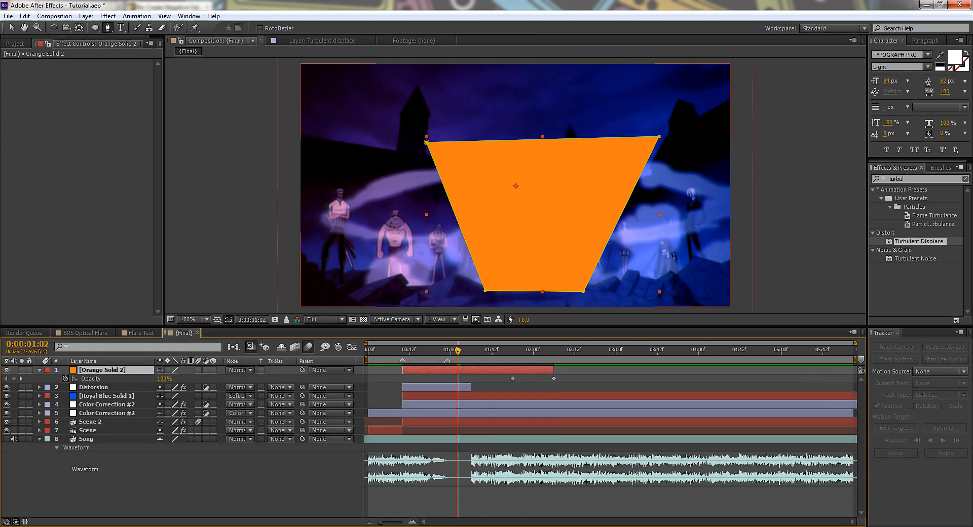
{"action": "key", "text": "m"}
{"action": "key", "text": "m"}
{"action": "left_click_drag", "start_coordinate": [167, 396], "coordinate": [177, 396]}
{"action": "left_click", "coordinate": [238, 370]}
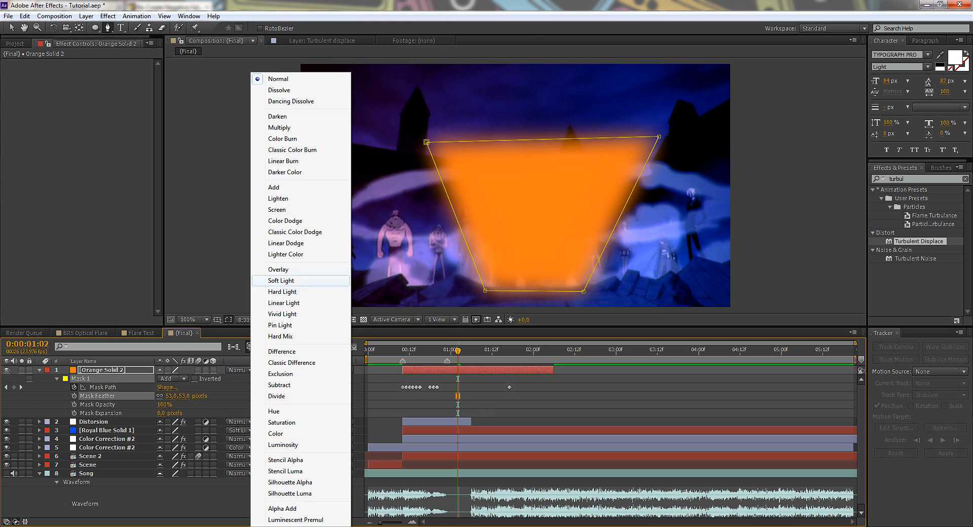
{"action": "left_click", "coordinate": [280, 281]}
{"action": "left_click", "coordinate": [284, 398]}
{"action": "left_click_drag", "start_coordinate": [172, 396], "coordinate": [200, 395]}
{"action": "left_click", "coordinate": [102, 370]}
{"action": "left_click", "coordinate": [284, 398]}
Step: Extend the orange solid to about 0:00:02:20 and, at 0:00:02:19, pull the mask's lower corners outward past the frame's bottom edge
{"action": "left_click_drag", "start_coordinate": [458, 351], "coordinate": [602, 351]}
{"action": "left_click_drag", "start_coordinate": [553, 370], "coordinate": [601, 370]}
{"action": "mouse_move", "coordinate": [602, 351]}
{"action": "left_mouse_down"}
{"action": "mouse_move", "coordinate": [569, 350]}
{"action": "mouse_move", "coordinate": [598, 351]}
{"action": "left_mouse_up"}
{"action": "left_click_drag", "start_coordinate": [482, 287], "coordinate": [449, 319]}
{"action": "left_click_drag", "start_coordinate": [586, 289], "coordinate": [615, 320]}
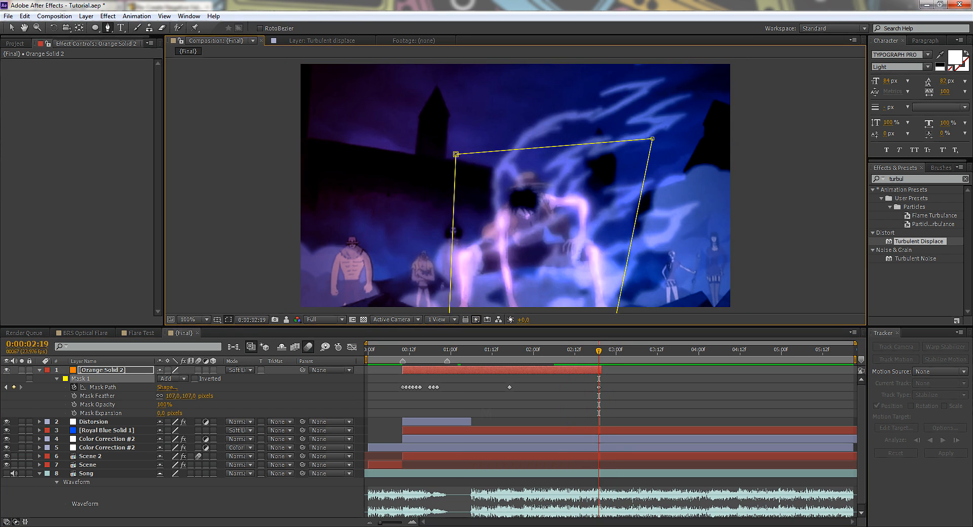
Step: Shift both Opacity keyframes to the orange solid's new end and pull the mask's upper-left corner outward at 0:00:01:15
{"action": "key", "text": "t"}
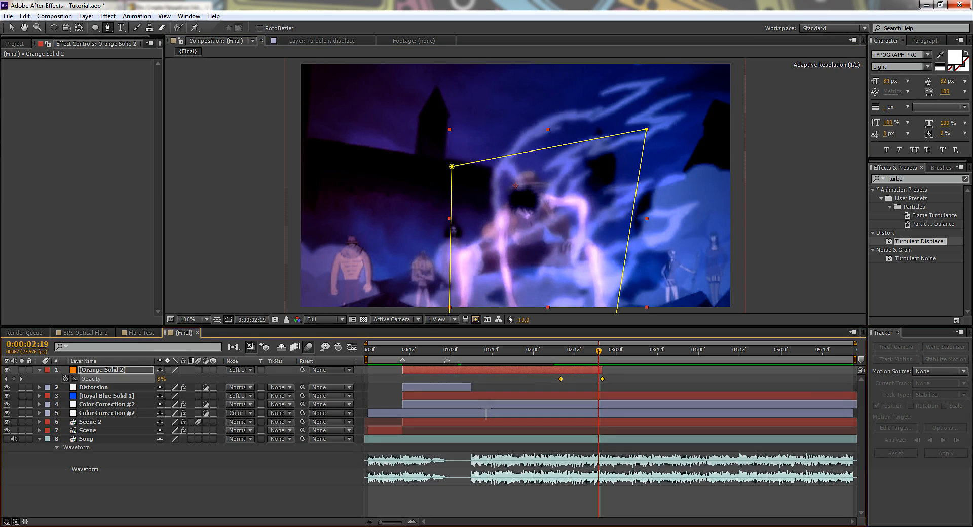
{"action": "left_click_drag", "start_coordinate": [599, 351], "coordinate": [481, 350]}
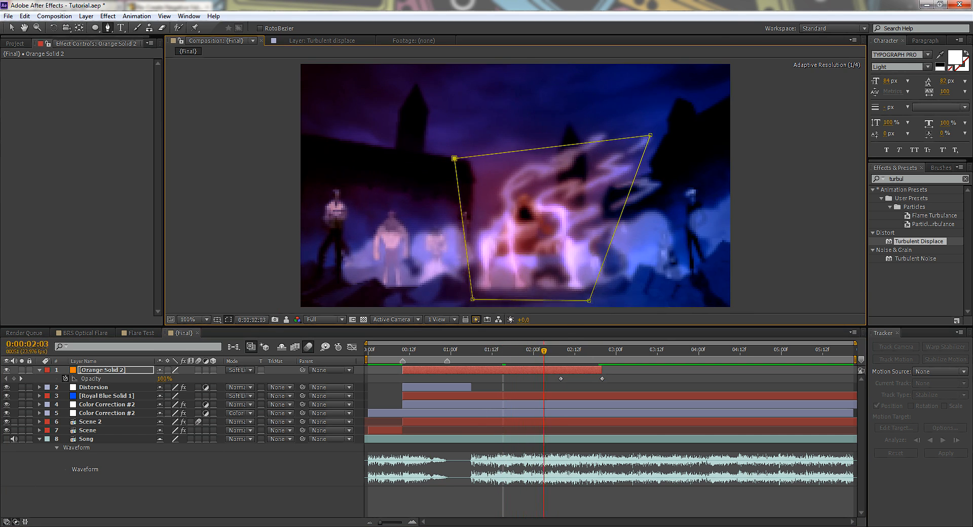
{"action": "left_click_drag", "start_coordinate": [578, 351], "coordinate": [502, 350]}
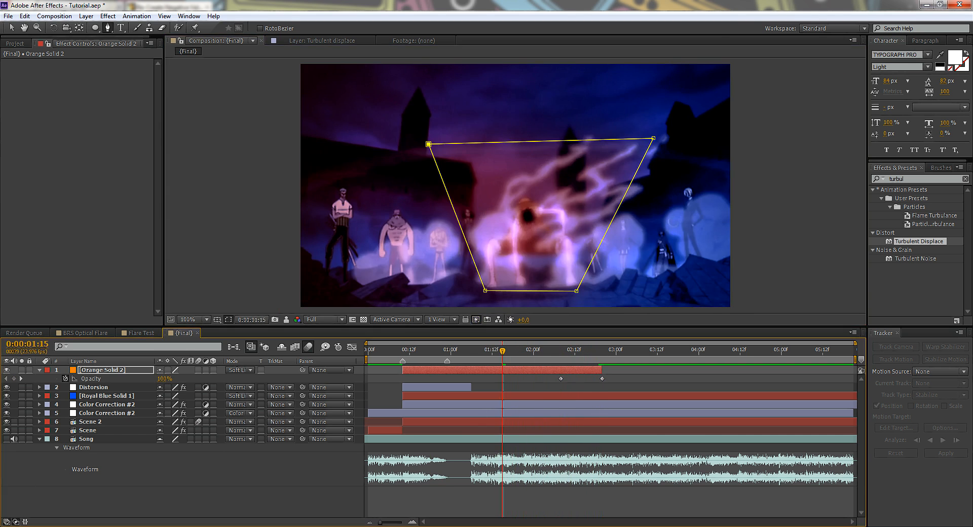
Step: Set the orange solid's mask feather to 151 pixels, preview the composition and save the project
{"action": "key", "text": "m"}
{"action": "key", "text": "m"}
{"action": "left_click_drag", "start_coordinate": [173, 396], "coordinate": [196, 396]}
{"action": "left_click", "coordinate": [283, 400]}
{"action": "left_click_drag", "start_coordinate": [468, 350], "coordinate": [472, 351]}
{"action": "key", "text": "space"}
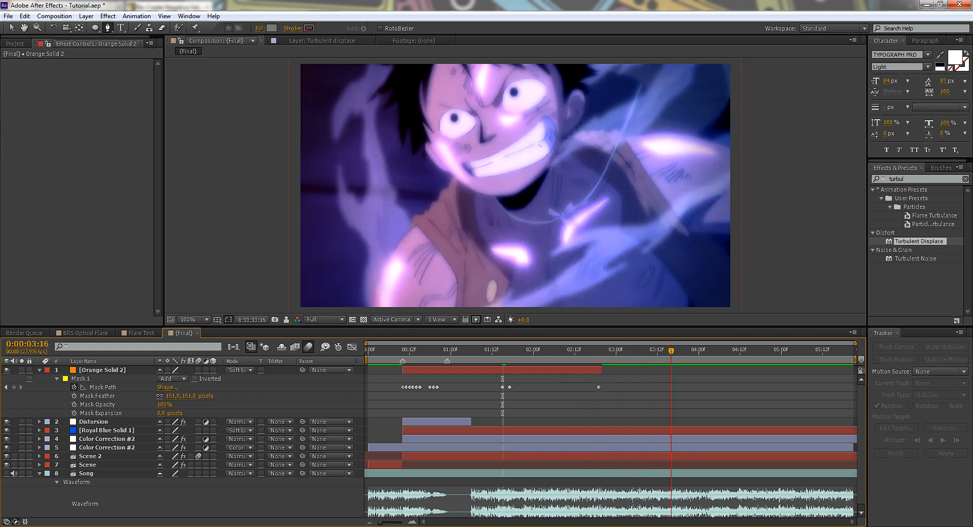
{"action": "left_click_drag", "start_coordinate": [671, 351], "coordinate": [575, 351]}
{"action": "key", "text": "space"}
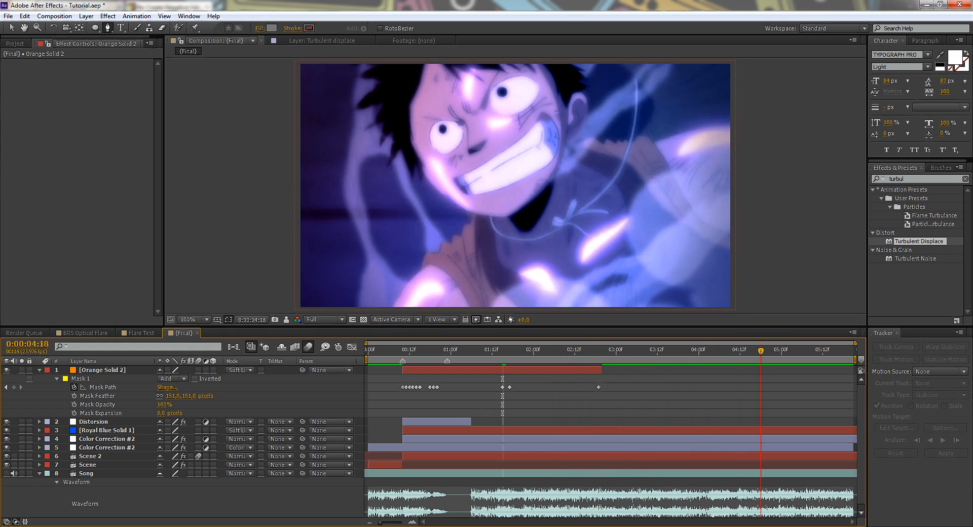
{"action": "key", "text": "ctrl+s"}
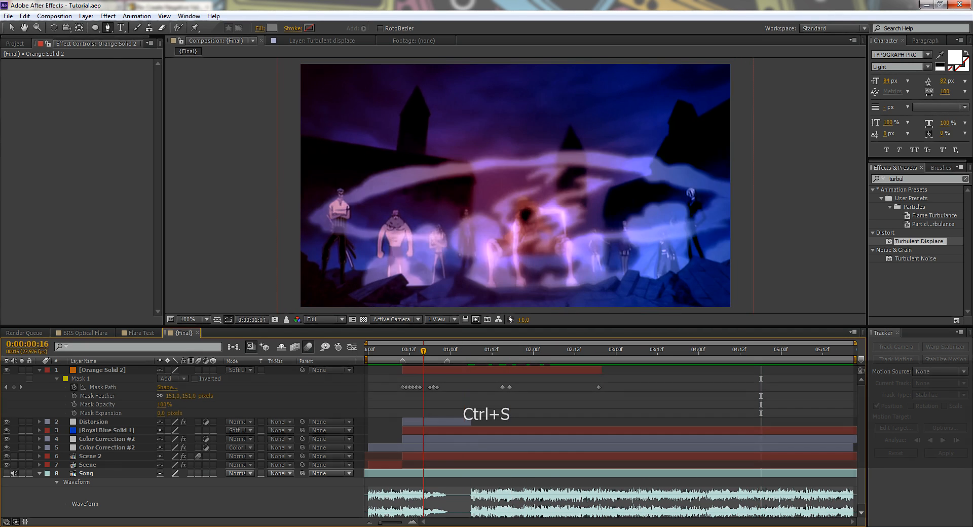
Step: Create a black 848 x 480 px solid named Flare, starting from the composition's first frame
{"action": "key", "text": "Home"}
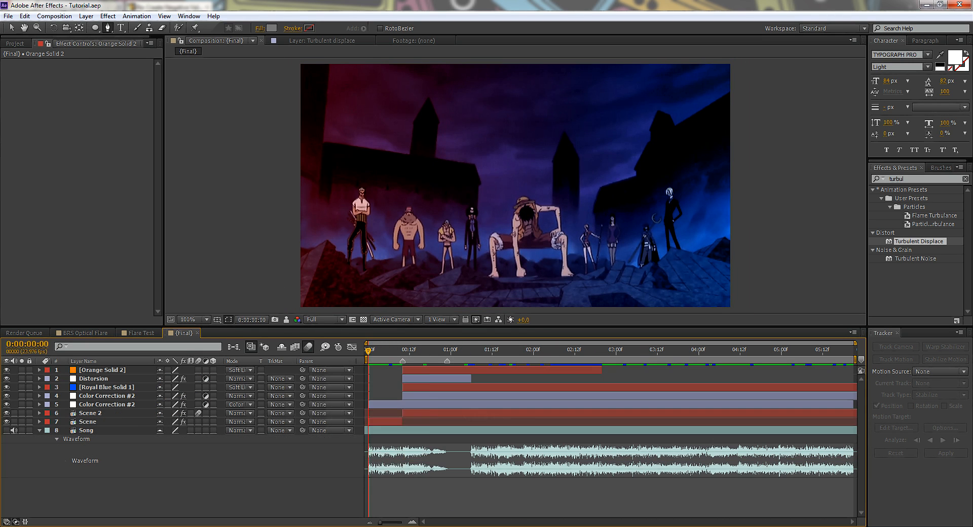
{"action": "right_click", "coordinate": [277, 491]}
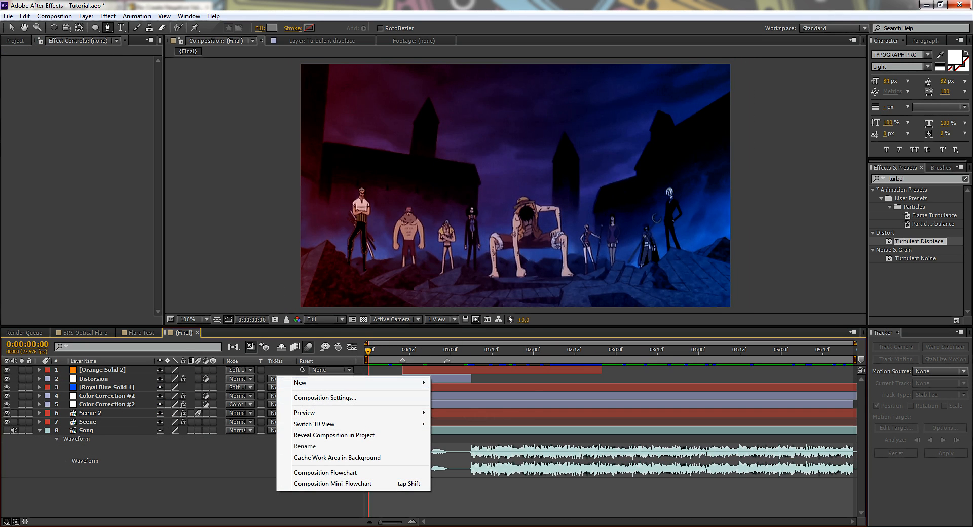
{"action": "mouse_move", "coordinate": [314, 382]}
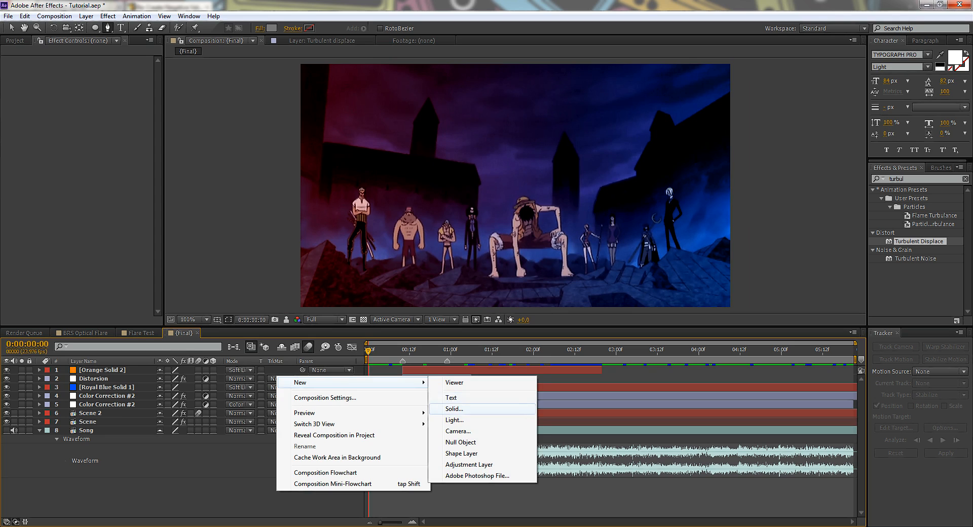
{"action": "left_click", "coordinate": [446, 409]}
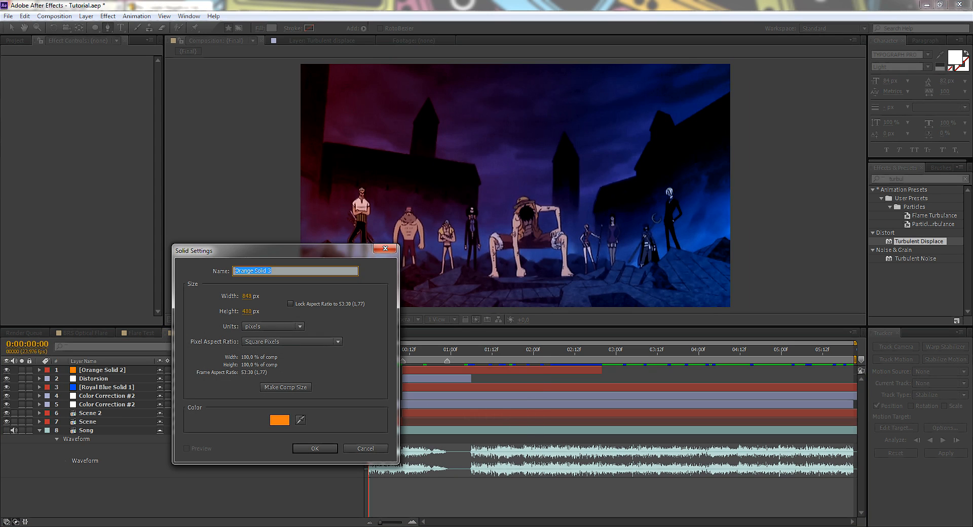
{"action": "type", "text": "Flare"}
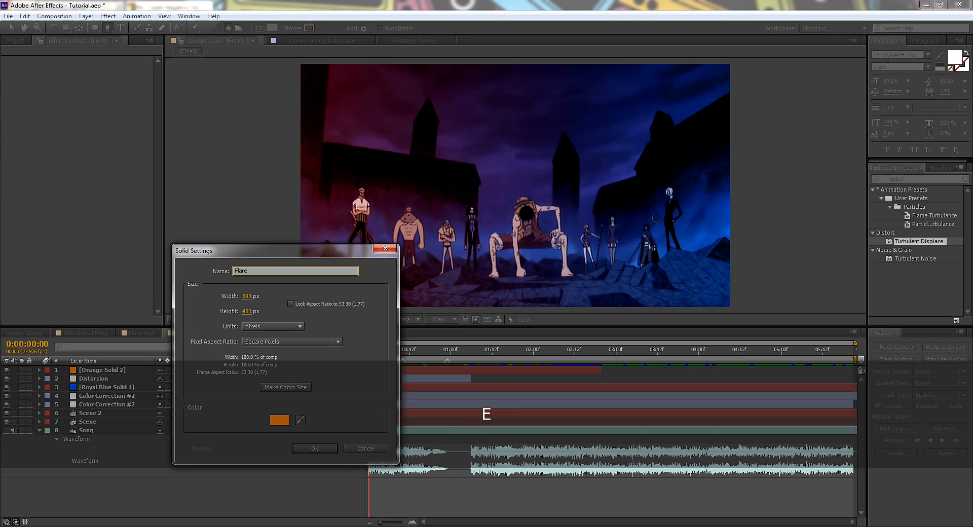
{"action": "left_click", "coordinate": [280, 419]}
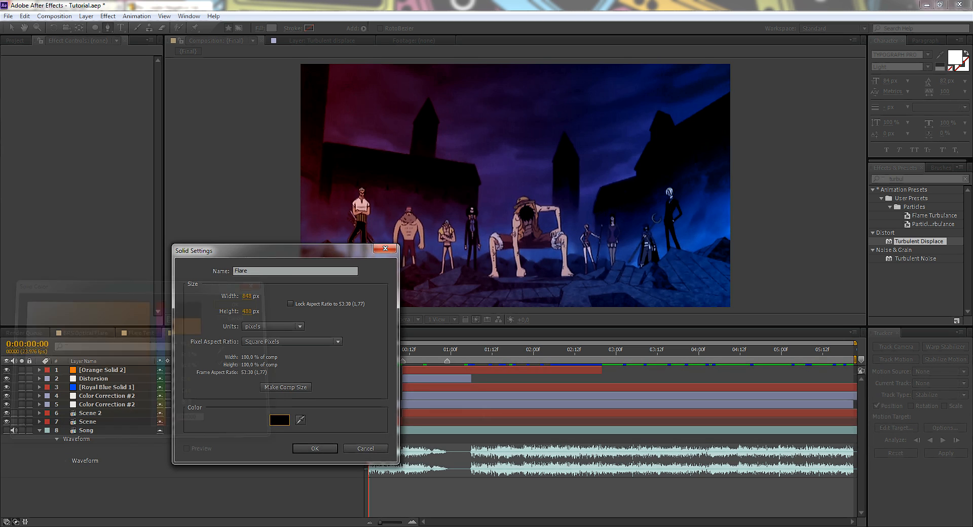
{"action": "left_click", "coordinate": [314, 449]}
Step: Apply the Optical Flares effect to the Flare solid and open its options
{"action": "left_click", "coordinate": [108, 16]}
{"action": "mouse_move", "coordinate": [264, 53]}
{"action": "left_click", "coordinate": [314, 66]}
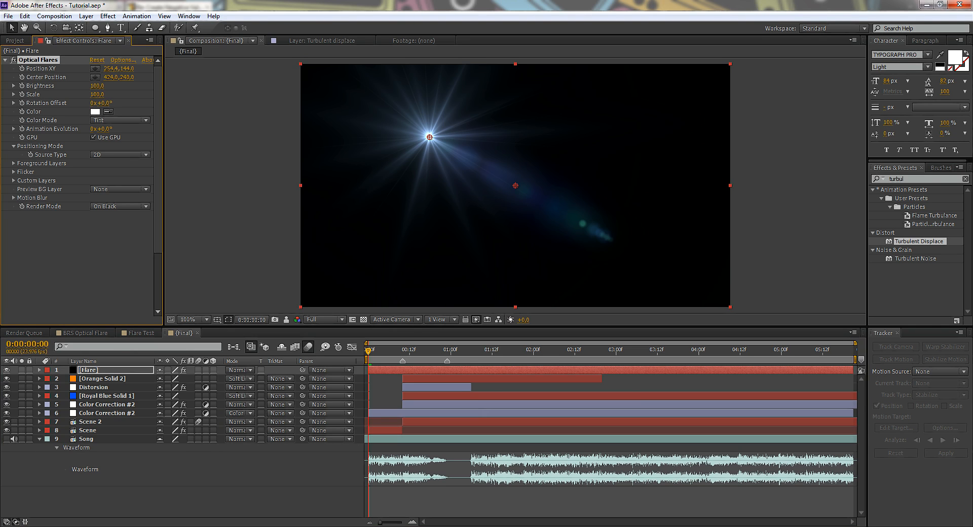
{"action": "left_click", "coordinate": [123, 60]}
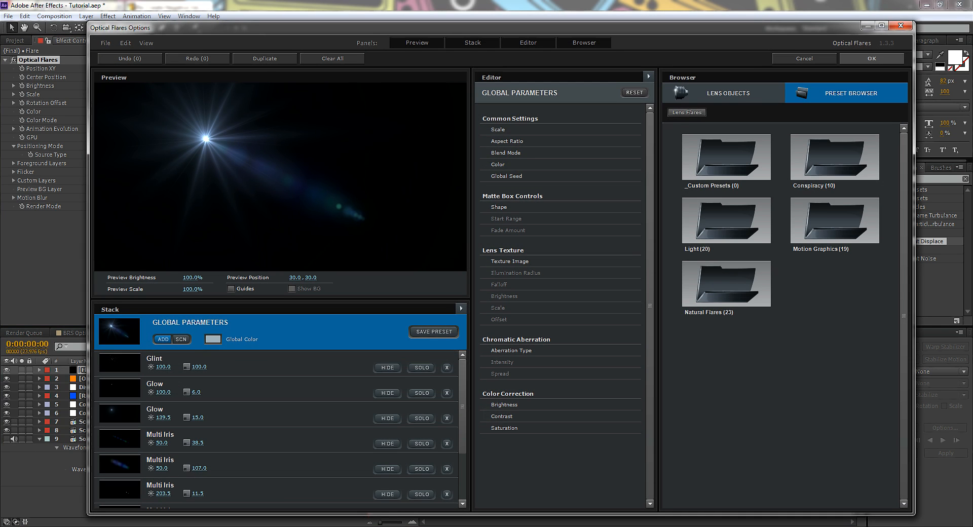
Step: Load the Dispersion preset from the custom presets and set the preview position to about 49.7, 49.5
{"action": "left_click", "coordinate": [733, 161]}
{"action": "left_click", "coordinate": [831, 162]}
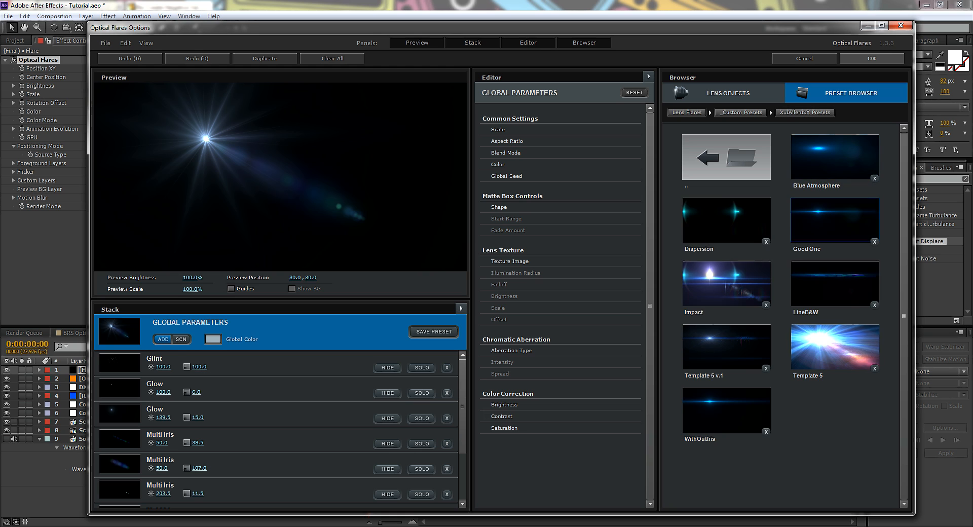
{"action": "left_click", "coordinate": [726, 220]}
{"action": "left_click_drag", "start_coordinate": [243, 161], "coordinate": [279, 176]}
Step: Hide the Ice Ring Chroma b and Ice Ring Base b objects in the flare stack
{"action": "scroll", "coordinate": [279, 431], "scroll_direction": "down", "scroll_amount": 5}
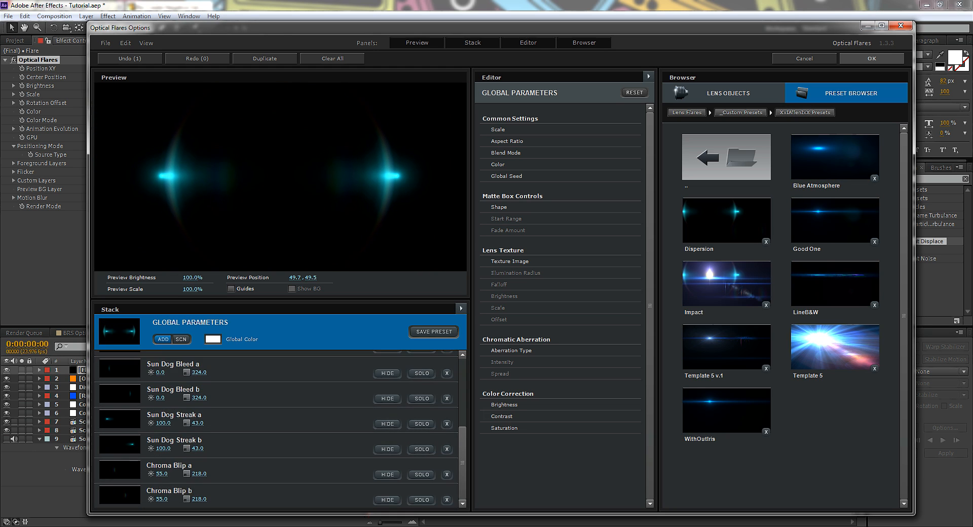
{"action": "scroll", "coordinate": [279, 431], "scroll_direction": "up", "scroll_amount": 5}
{"action": "left_click", "coordinate": [284, 364]}
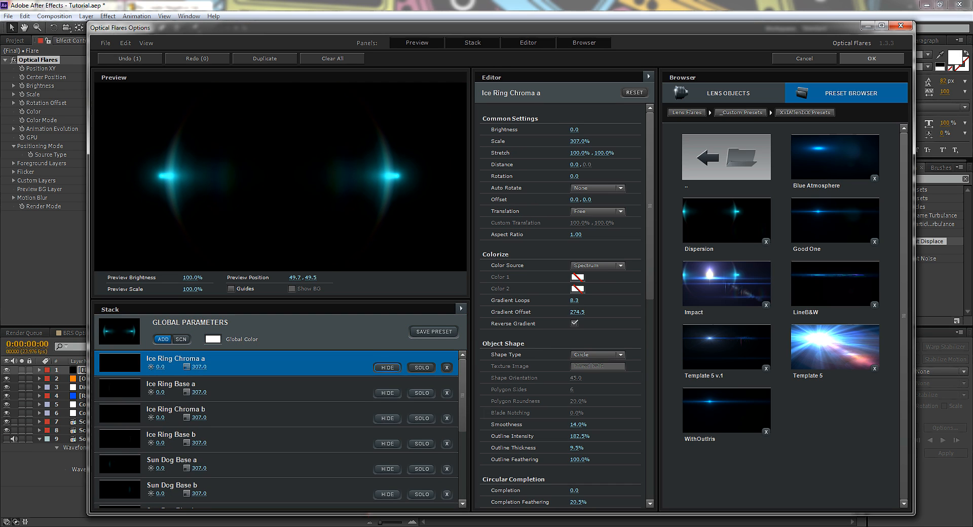
{"action": "left_click", "coordinate": [329, 389]}
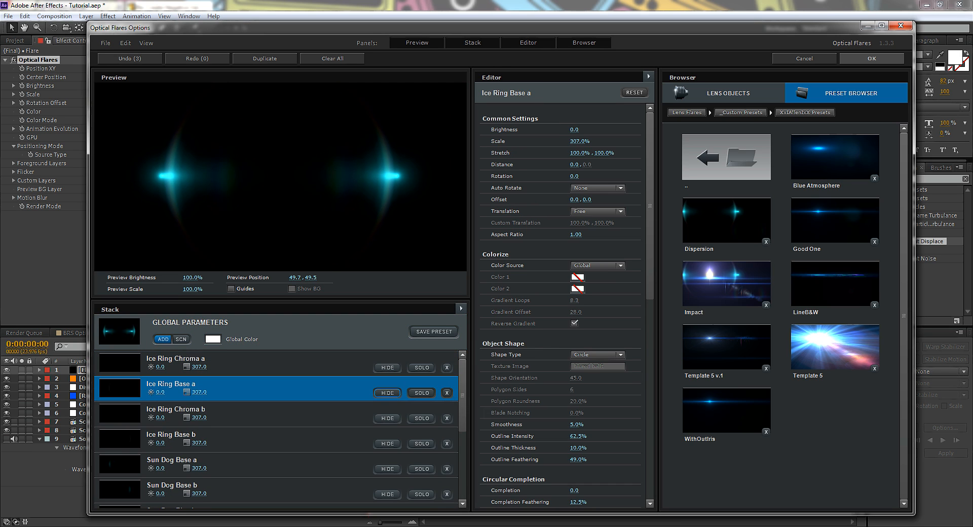
{"action": "left_click", "coordinate": [387, 444]}
{"action": "left_click", "coordinate": [387, 469]}
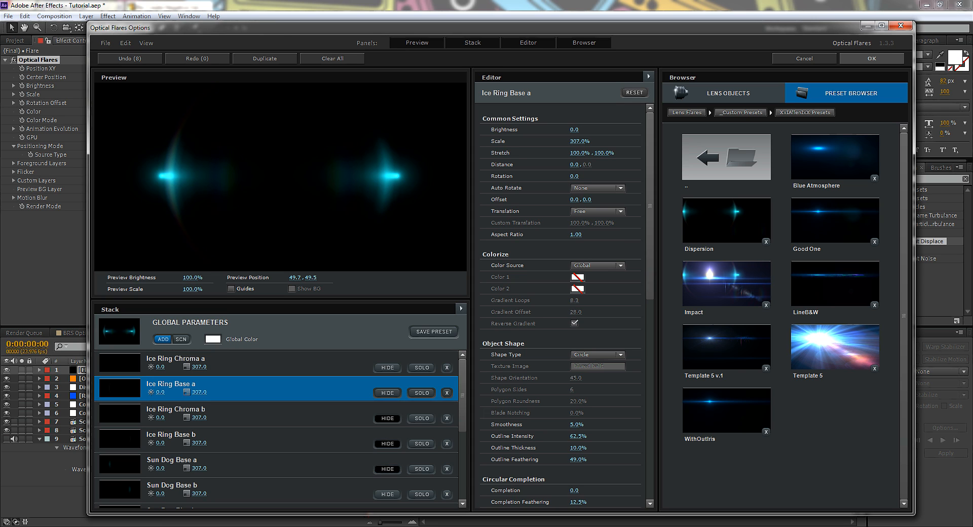
Step: Hide Sun Dog Base b and Sun Dog Bleed b while keeping their matching a objects shown
{"action": "left_click", "coordinate": [388, 494]}
{"action": "scroll", "coordinate": [388, 469], "scroll_direction": "down", "scroll_amount": 4}
{"action": "scroll", "coordinate": [387, 469], "scroll_direction": "up", "scroll_amount": 4}
{"action": "scroll", "coordinate": [388, 470], "scroll_direction": "down", "scroll_amount": 3}
{"action": "left_click", "coordinate": [388, 444]}
{"action": "left_click", "coordinate": [388, 444]}
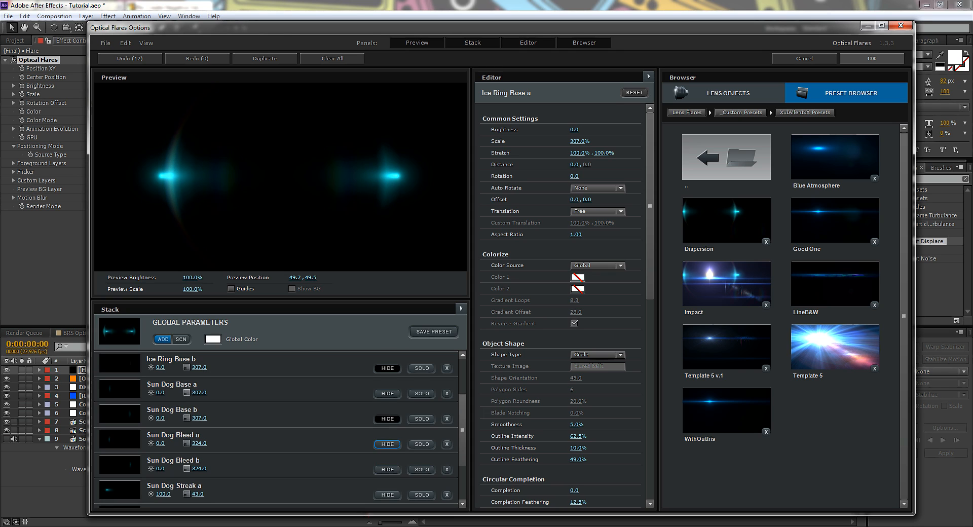
{"action": "left_click", "coordinate": [387, 469]}
{"action": "left_click", "coordinate": [387, 494]}
{"action": "left_click", "coordinate": [388, 494]}
Step: Hide the Sun Dog Streak b and Chroma Blip b objects, leaving only one side of the flare
{"action": "scroll", "coordinate": [387, 469], "scroll_direction": "down", "scroll_amount": 3}
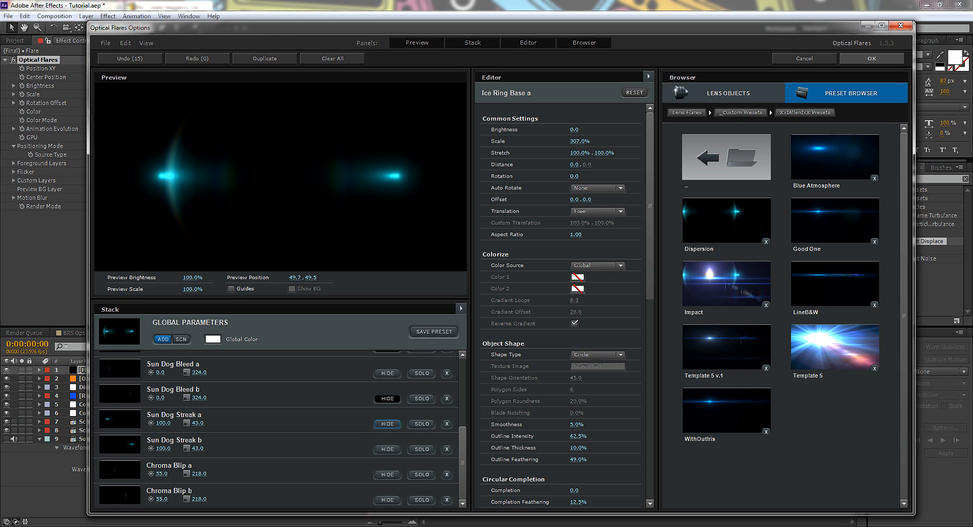
{"action": "left_click", "coordinate": [388, 449]}
{"action": "left_click", "coordinate": [387, 424]}
{"action": "left_click", "coordinate": [387, 423]}
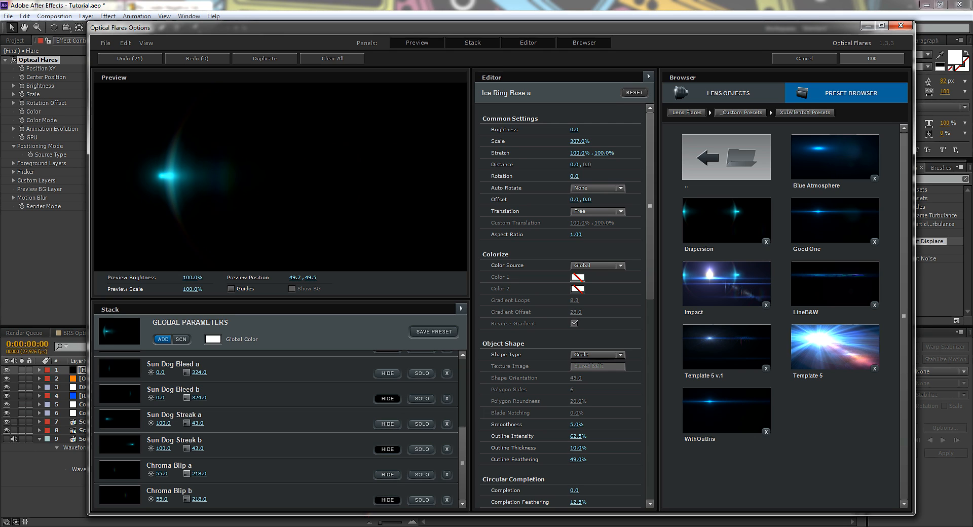
Step: Try to select the hidden b objects together in the flare stack
{"action": "left_click", "coordinate": [335, 470]}
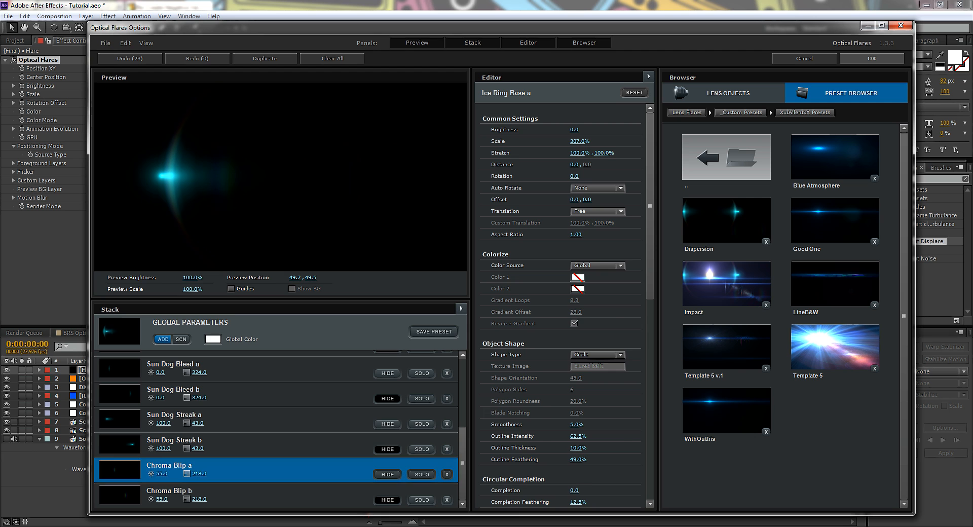
{"action": "left_click", "coordinate": [330, 496]}
{"action": "left_click", "coordinate": [330, 445]}
{"action": "left_click", "coordinate": [330, 394]}
{"action": "scroll", "coordinate": [329, 430], "scroll_direction": "up", "scroll_amount": 3}
{"action": "left_click", "coordinate": [329, 440]}
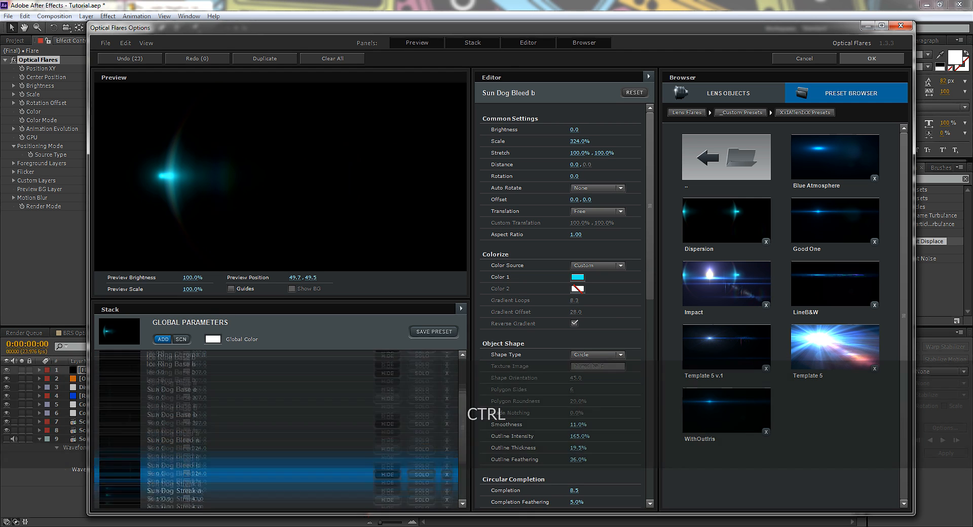
{"action": "scroll", "coordinate": [329, 430], "scroll_direction": "down", "scroll_amount": 3}
{"action": "left_click", "coordinate": [330, 470]}
Step: Rearrange the objects in the flare stack and accept the Optical Flares options
{"action": "left_click_drag", "start_coordinate": [330, 495], "coordinate": [330, 435]}
{"action": "left_click_drag", "start_coordinate": [329, 470], "coordinate": [329, 411]}
{"action": "left_click_drag", "start_coordinate": [329, 470], "coordinate": [329, 436]}
{"action": "left_click_drag", "start_coordinate": [471, 413], "coordinate": [471, 413]}
{"action": "left_click_drag", "start_coordinate": [462, 463], "coordinate": [463, 437]}
{"action": "left_click_drag", "start_coordinate": [329, 374], "coordinate": [329, 435]}
{"action": "mouse_move", "coordinate": [330, 356]}
{"action": "left_mouse_down"}
{"action": "mouse_move", "coordinate": [329, 449]}
{"action": "mouse_move", "coordinate": [330, 385]}
{"action": "mouse_move", "coordinate": [329, 399]}
{"action": "left_mouse_up"}
{"action": "scroll", "coordinate": [329, 412], "scroll_direction": "up", "scroll_amount": 3}
{"action": "scroll", "coordinate": [329, 449], "scroll_direction": "down", "scroll_amount": 5}
{"action": "scroll", "coordinate": [329, 421], "scroll_direction": "down", "scroll_amount": 4}
{"action": "left_click_drag", "start_coordinate": [329, 494], "coordinate": [329, 398]}
{"action": "scroll", "coordinate": [330, 406], "scroll_direction": "down", "scroll_amount": 3}
{"action": "left_click", "coordinate": [871, 58]}
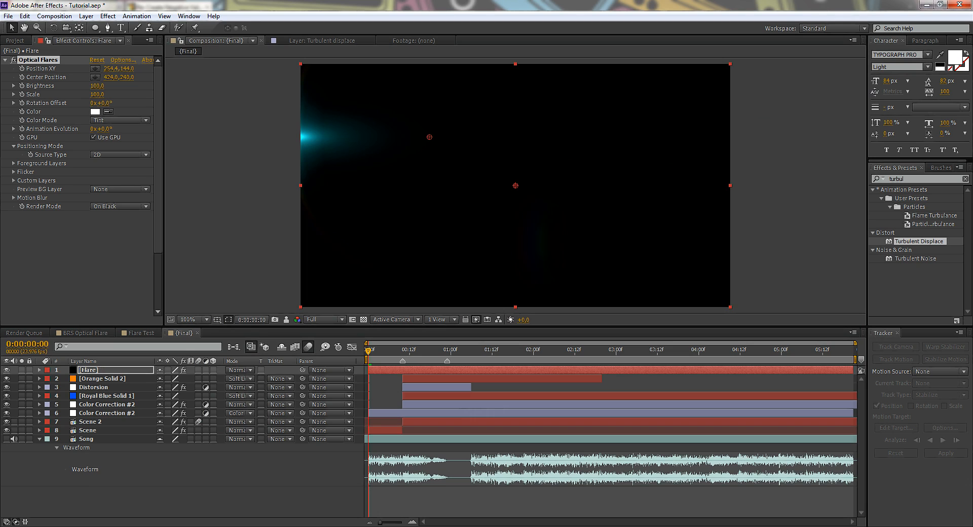
Step: Move the flare's Position XY to the composition centre and link Center Position to Position XY with an expression
{"action": "left_click_drag", "start_coordinate": [429, 137], "coordinate": [516, 185]}
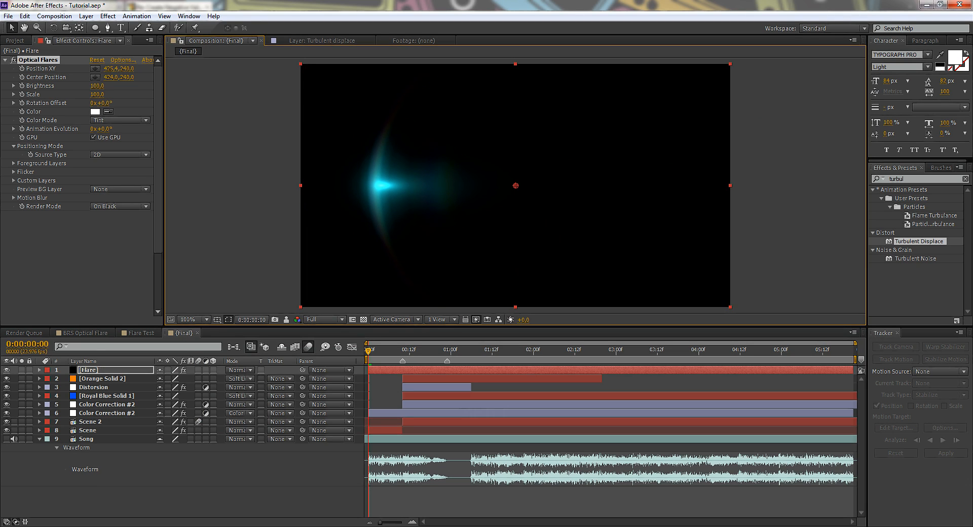
{"action": "left_click", "coordinate": [89, 370]}
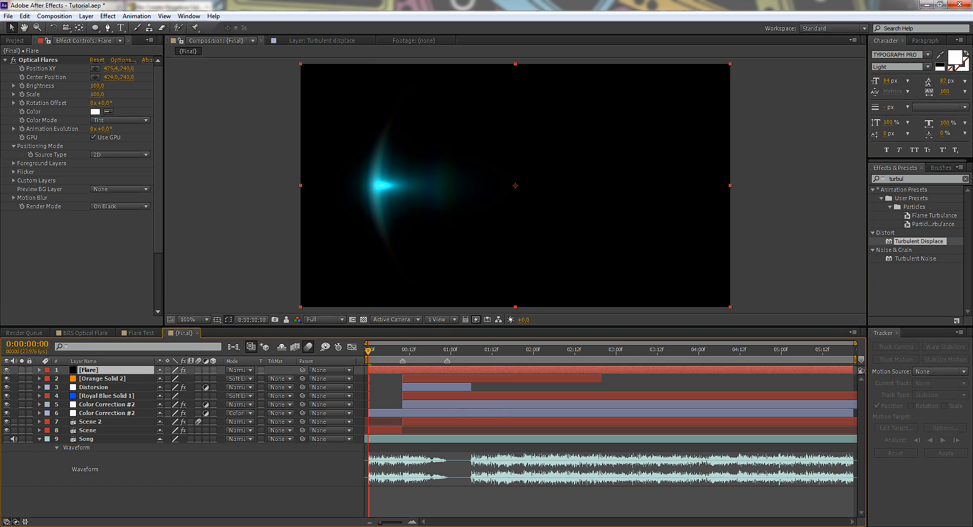
{"action": "key", "text": "e"}
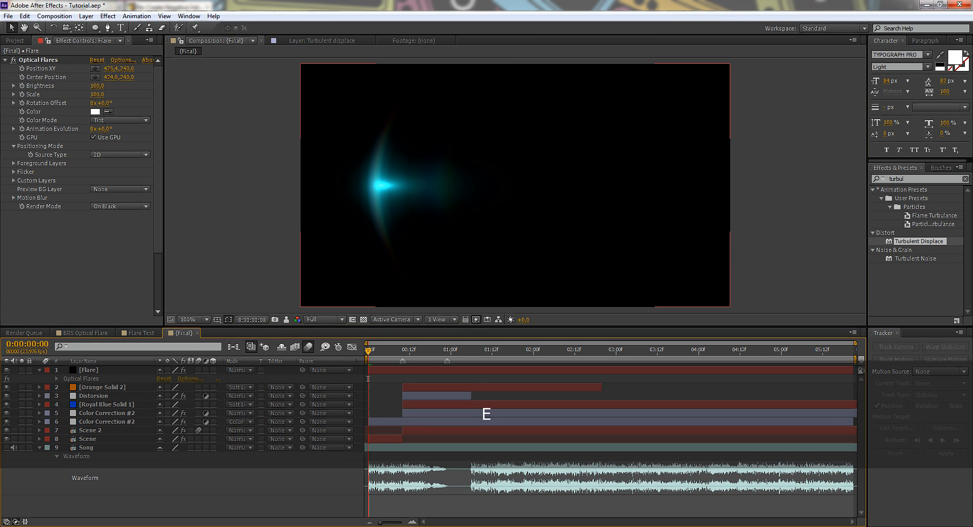
{"action": "left_click", "coordinate": [74, 387], "text": "alt"}
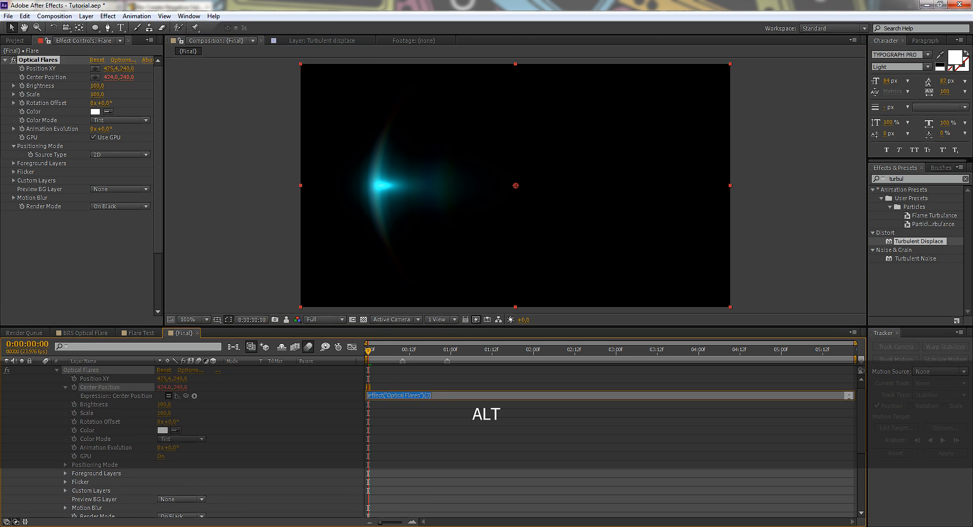
{"action": "left_click_drag", "start_coordinate": [186, 396], "coordinate": [96, 378]}
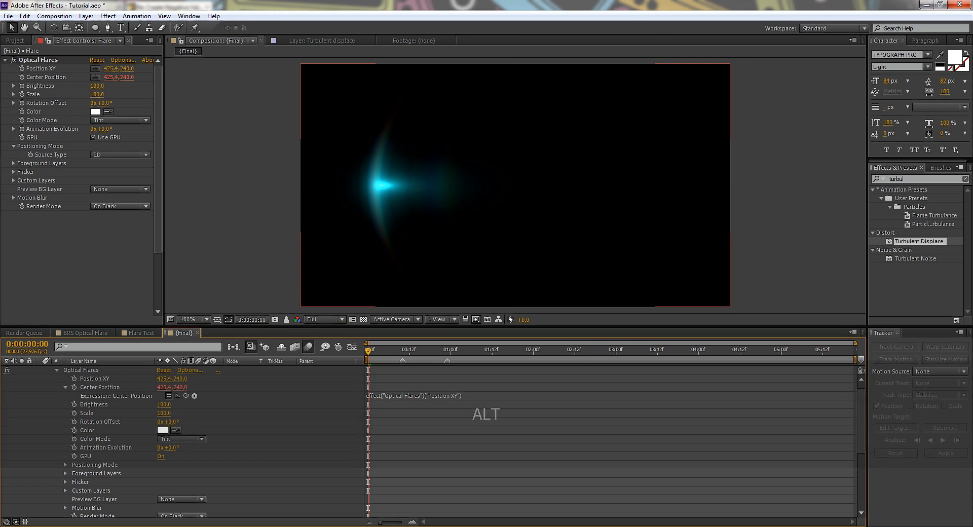
{"action": "scroll", "coordinate": [117, 385], "scroll_direction": "up", "scroll_amount": 1}
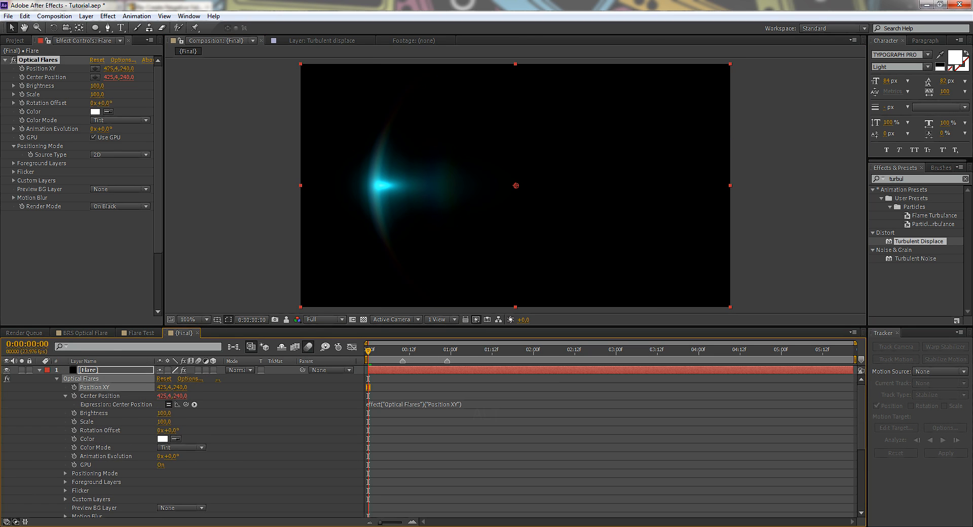
Step: Move the linked flare point slightly in the composition, to about 423.4, 240.0
{"action": "left_click", "coordinate": [106, 369]}
{"action": "left_click", "coordinate": [38, 60]}
{"action": "mouse_move", "coordinate": [515, 185]}
{"action": "left_mouse_down"}
{"action": "mouse_move", "coordinate": [507, 168]}
{"action": "mouse_move", "coordinate": [510, 186]}
{"action": "mouse_move", "coordinate": [523, 186]}
{"action": "mouse_move", "coordinate": [515, 186]}
{"action": "left_mouse_up"}
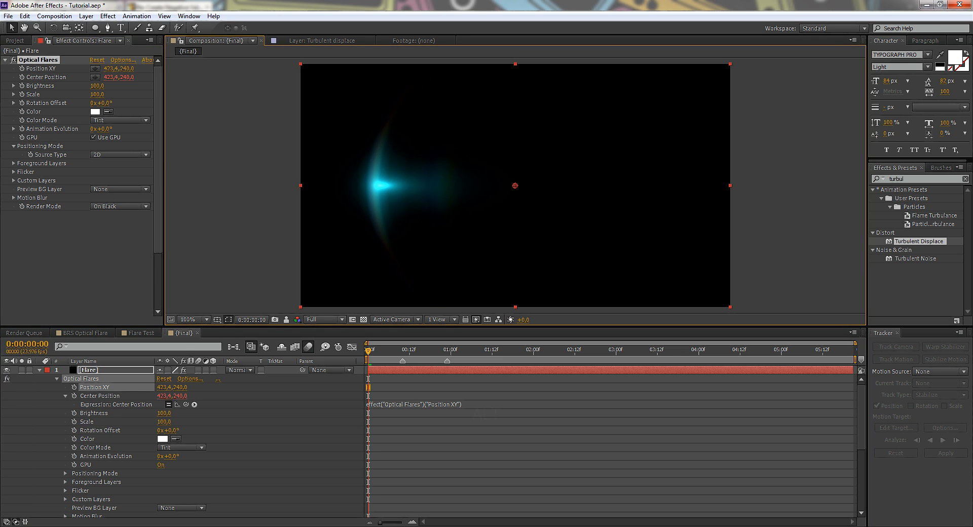
Step: Duplicate the Flare layer and reveal the copy's properties that carry expressions
{"action": "left_click", "coordinate": [263, 439]}
{"action": "left_click", "coordinate": [39, 370]}
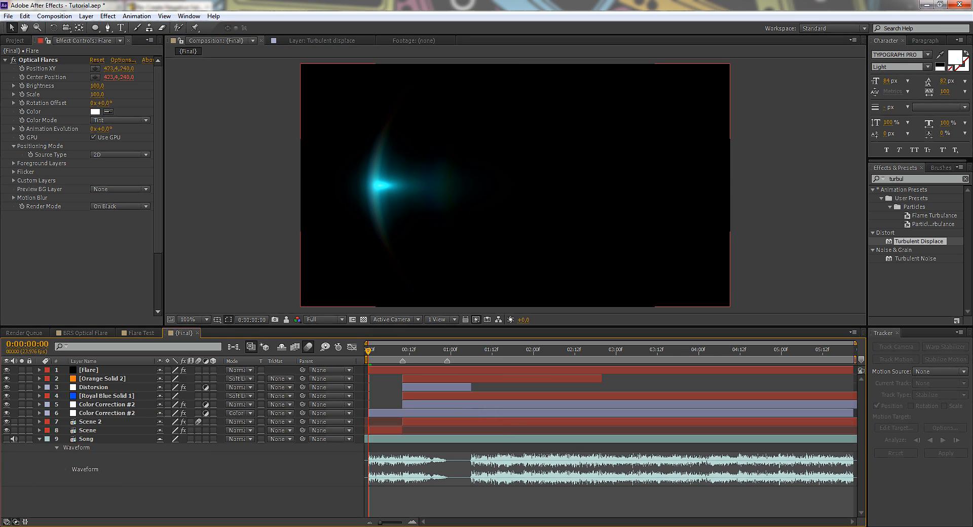
{"action": "left_click", "coordinate": [90, 370]}
{"action": "key", "text": "ctrl+d"}
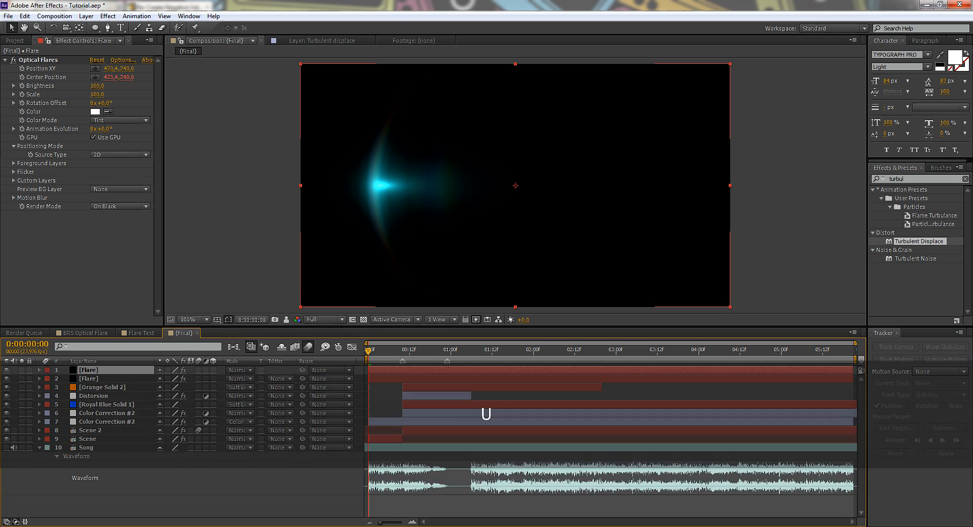
{"action": "key", "text": "u"}
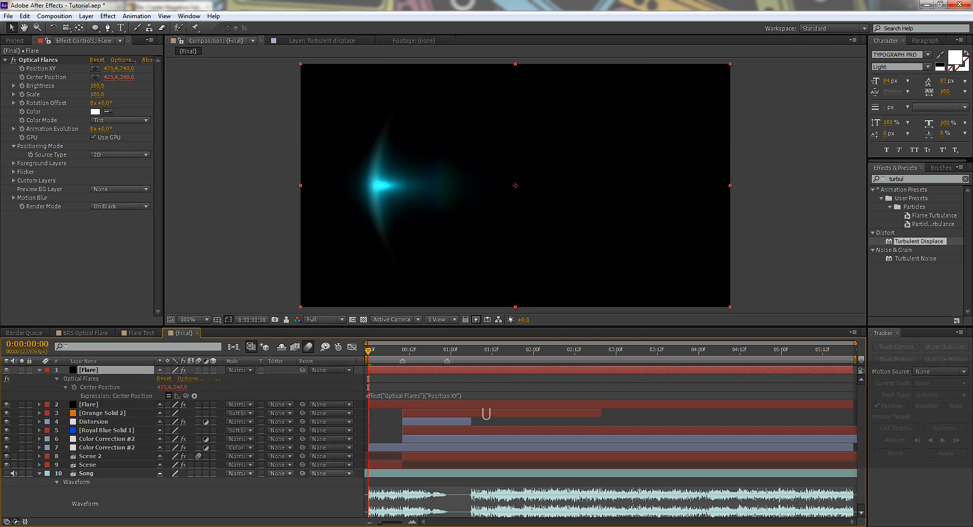
Step: Switch to the browser, review the Create Negative Value forum thread and copy the reply's first otherFlare expression, ending in [width-otherFlare[0],otherFlare[1]]
{"action": "key", "text": "alt+Tab"}
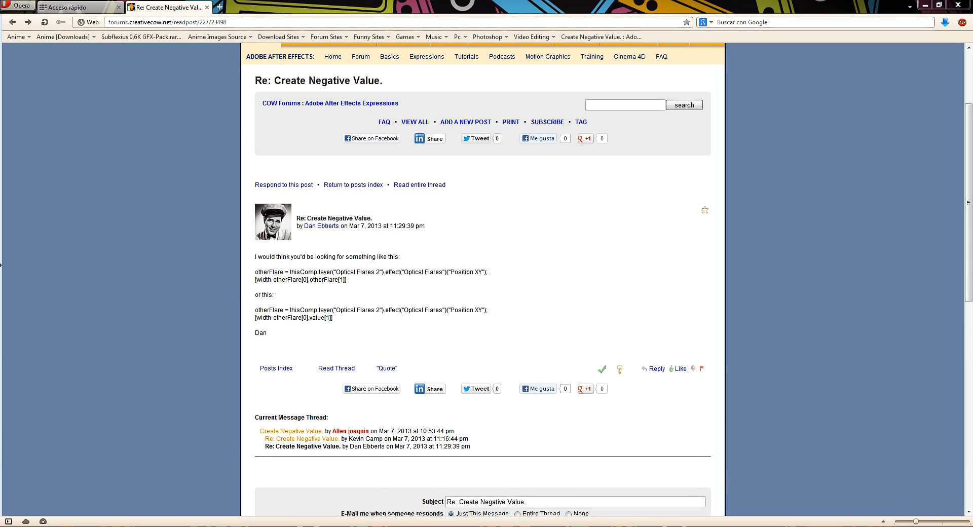
{"action": "scroll", "coordinate": [291, 370], "scroll_direction": "up", "scroll_amount": 3}
{"action": "scroll", "coordinate": [291, 370], "scroll_direction": "down", "scroll_amount": 5}
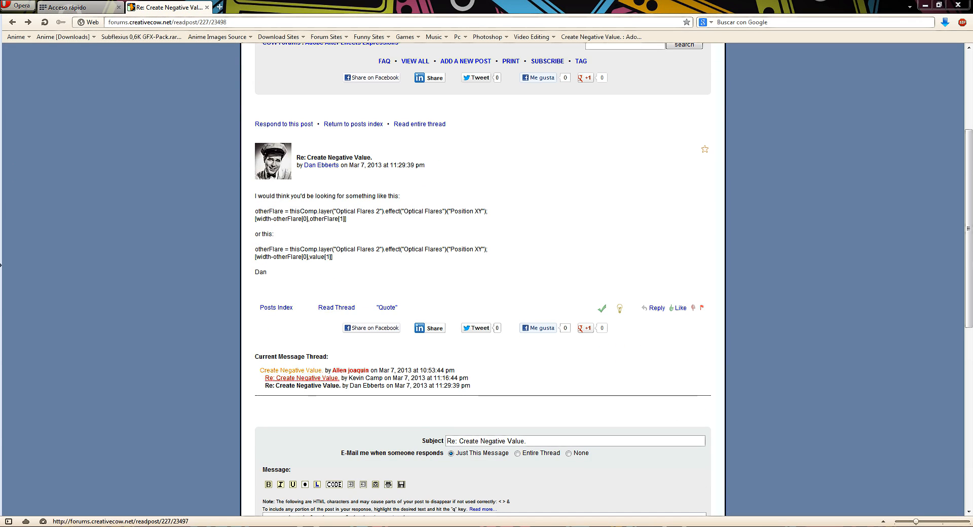
{"action": "left_click", "coordinate": [291, 370]}
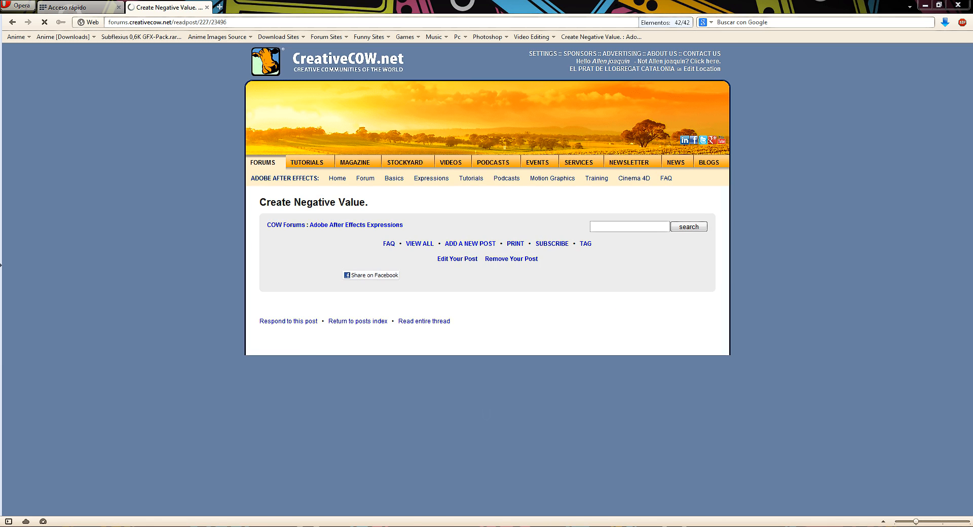
{"action": "scroll", "coordinate": [483, 279], "scroll_direction": "down", "scroll_amount": 4}
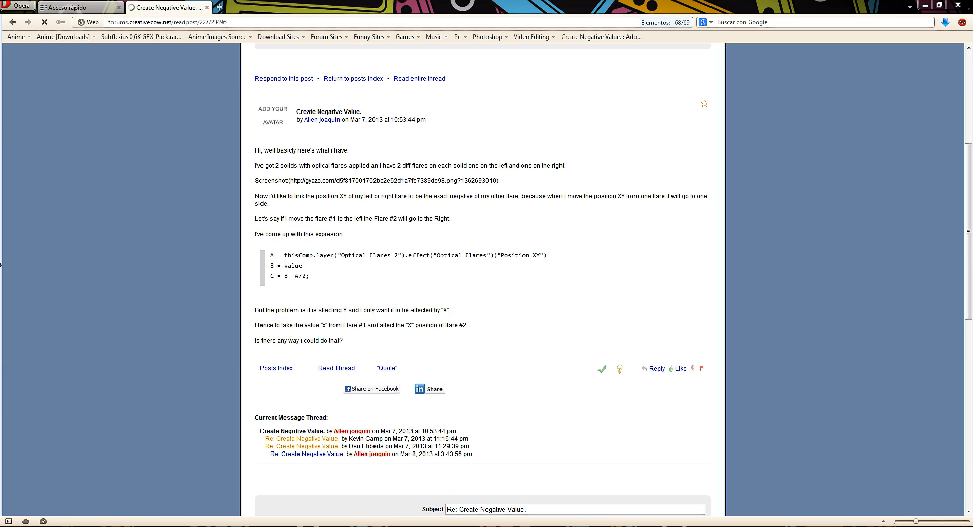
{"action": "scroll", "coordinate": [483, 280], "scroll_direction": "down", "scroll_amount": 3}
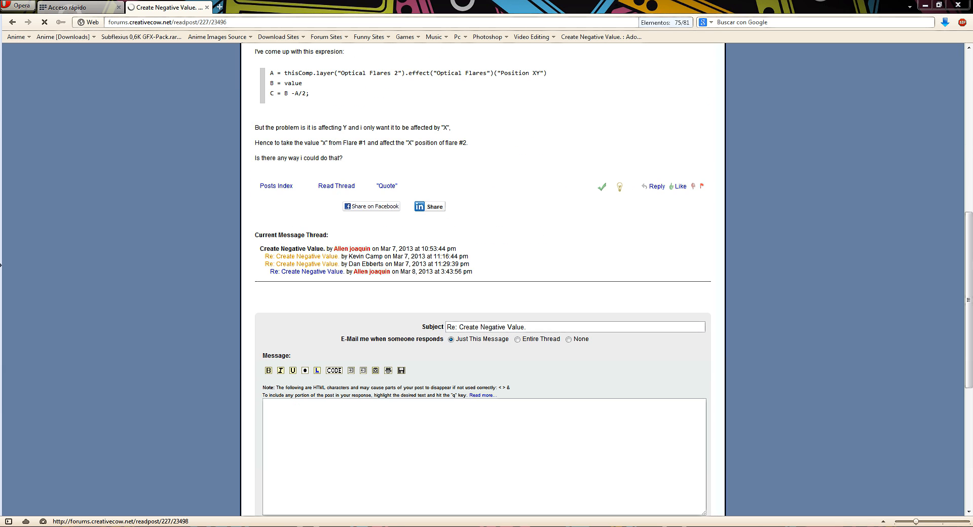
{"action": "left_click", "coordinate": [302, 264]}
{"action": "scroll", "coordinate": [482, 279], "scroll_direction": "down", "scroll_amount": 2}
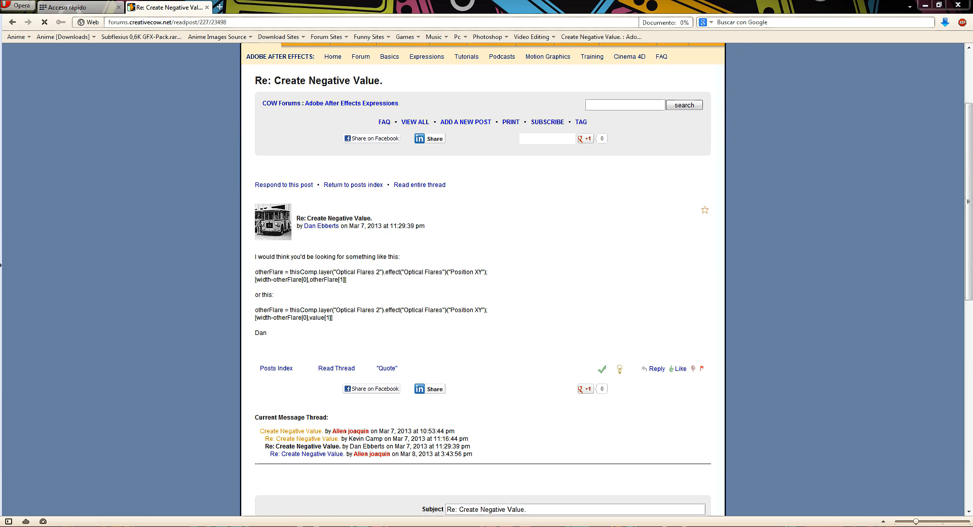
{"action": "left_click_drag", "start_coordinate": [346, 280], "coordinate": [255, 272]}
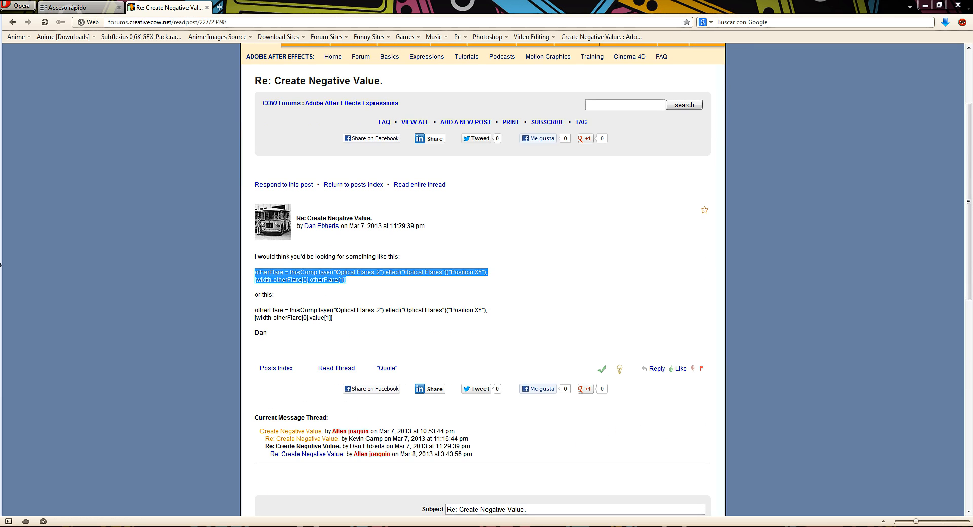
{"action": "key", "text": "ctrl+c"}
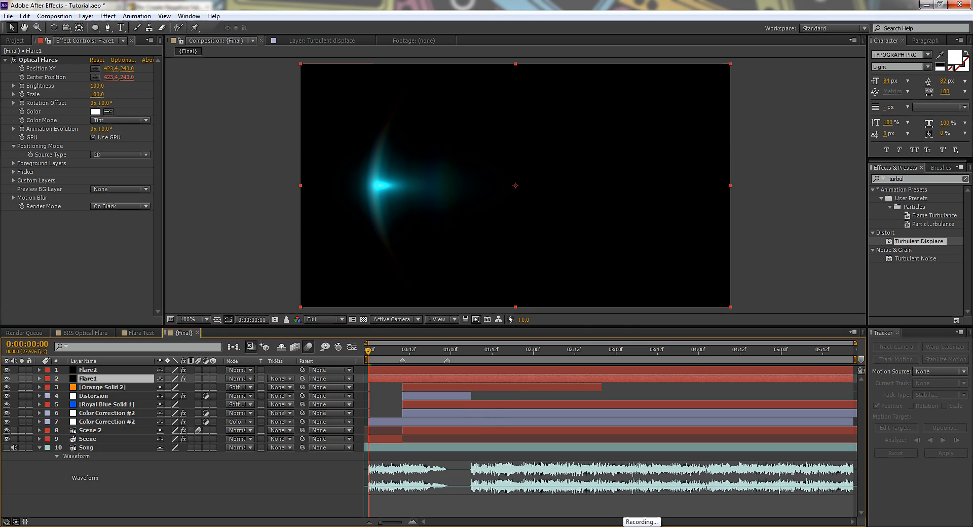
Step: Back in After Effects, rename the Flare1 layer as Optical Flare #1
{"action": "key", "text": "Return"}
{"action": "type", "text": "Optical Flare"}
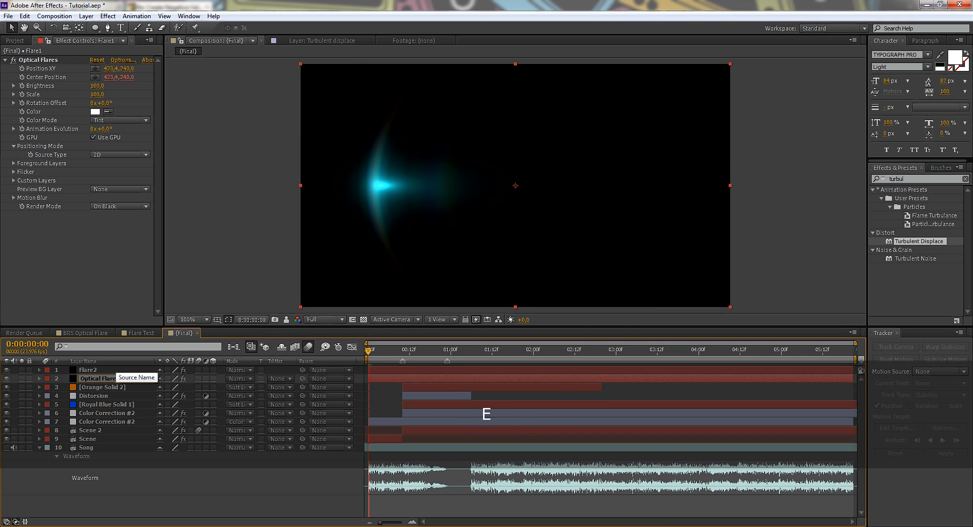
{"action": "type", "text": "s"}
{"action": "key", "text": "Return"}
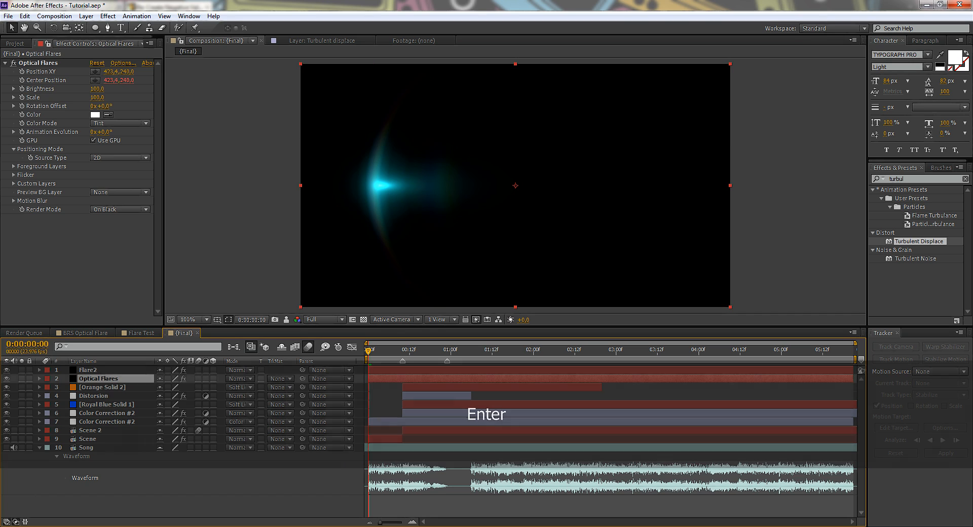
{"action": "key", "text": "BackSpace"}
{"action": "type", "text": "#1"}
{"action": "key", "text": "Return"}
Step: Rename the Flare2 layer as Optical Flare #2
{"action": "key", "text": "ctrl+Up"}
{"action": "key", "text": "Return"}
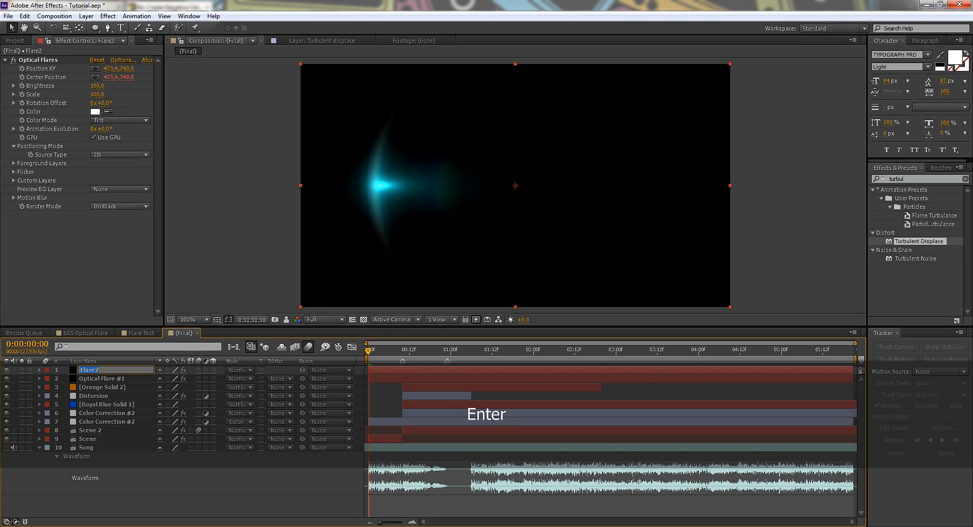
{"action": "type", "text": "Optical Flar"}
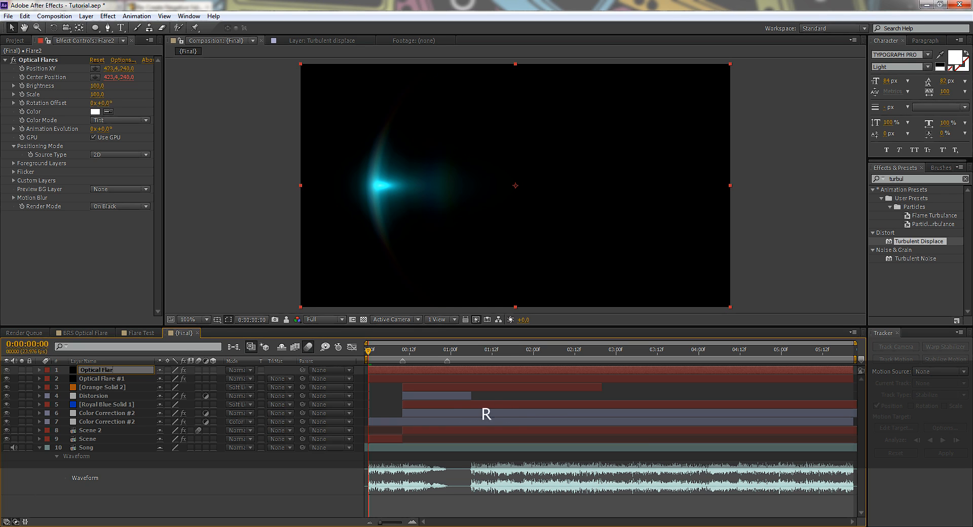
{"action": "type", "text": "e #2"}
{"action": "key", "text": "Return"}
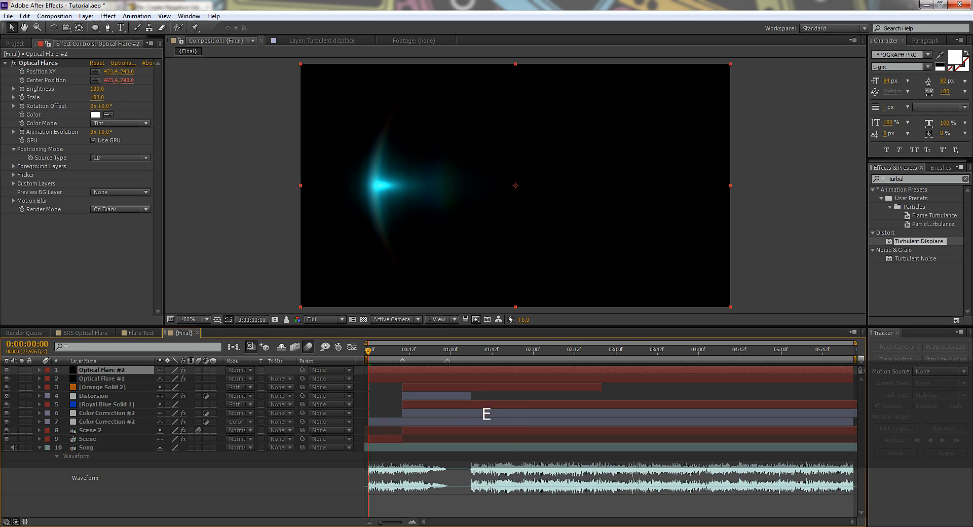
Step: Reveal the Optical Flares effect properties of both the Optical Flare #2 and Optical Flare #1 layers
{"action": "key", "text": "e"}
{"action": "left_click", "coordinate": [56, 378]}
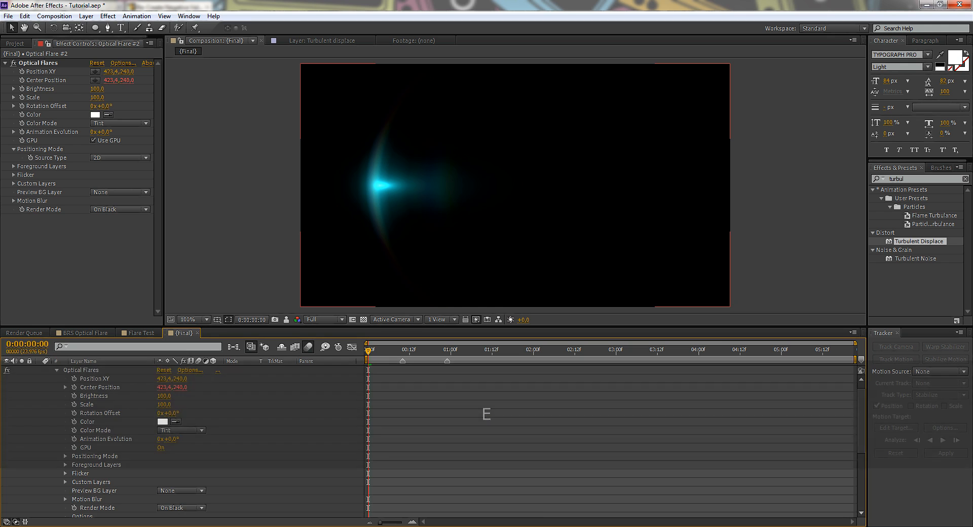
{"action": "scroll", "coordinate": [182, 441], "scroll_direction": "up", "scroll_amount": 1}
{"action": "scroll", "coordinate": [182, 441], "scroll_direction": "down", "scroll_amount": 4}
{"action": "left_click", "coordinate": [102, 431]}
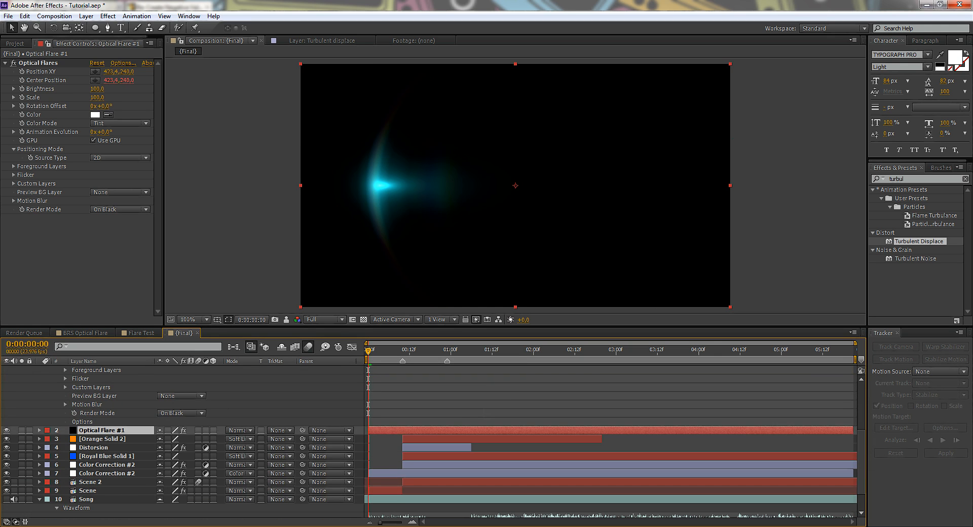
{"action": "key", "text": "e"}
{"action": "scroll", "coordinate": [183, 440], "scroll_direction": "up", "scroll_amount": 6}
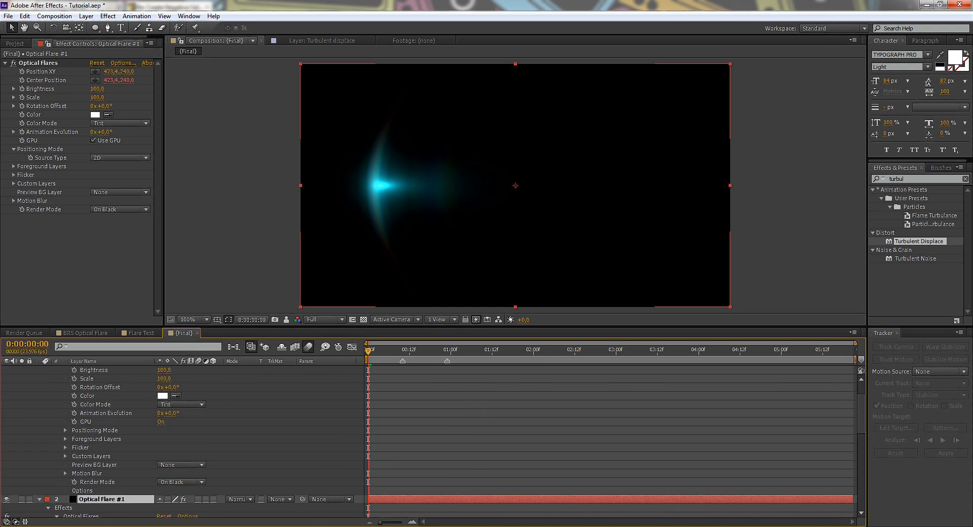
Step: Paste the copied expression onto Optical Flare #2's Position XY and comment out both of its lines with //
{"action": "left_click", "coordinate": [95, 388]}
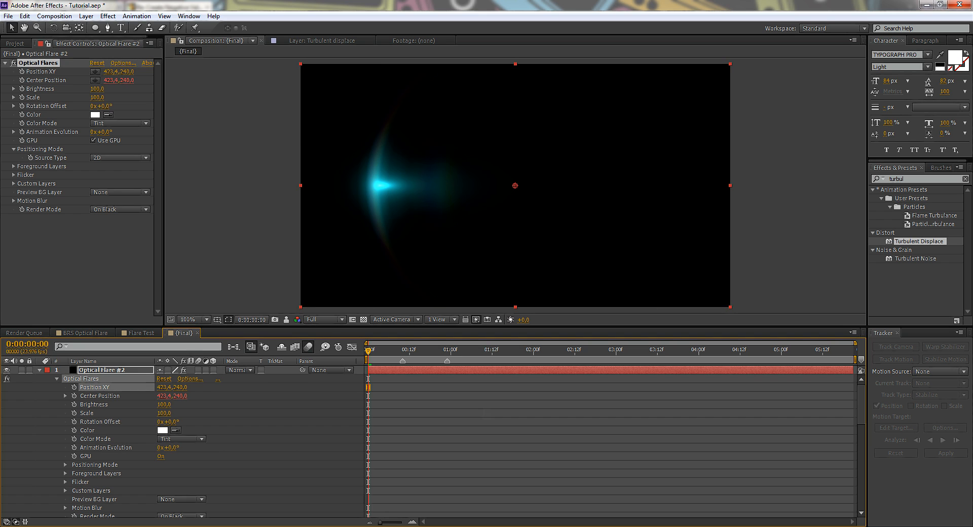
{"action": "left_click", "coordinate": [74, 388], "text": "alt"}
{"action": "key", "text": "ctrl+v"}
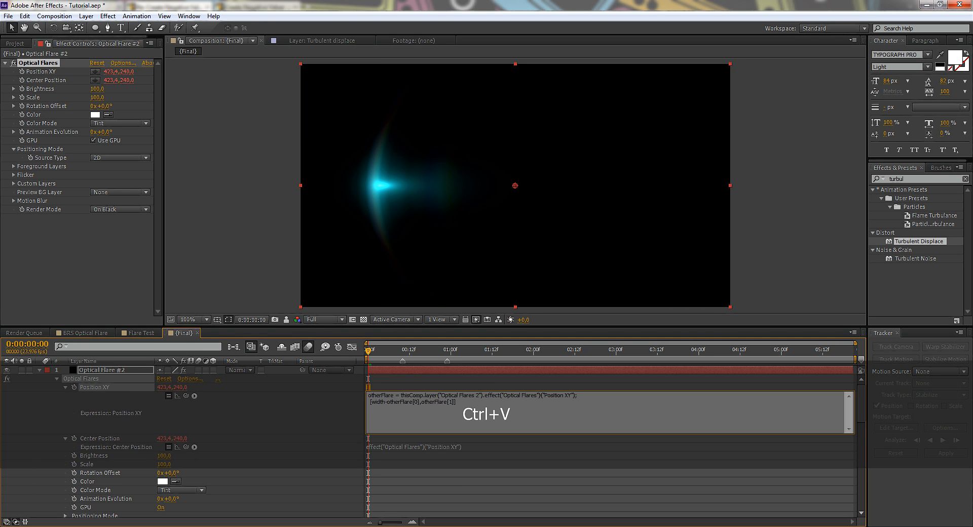
{"action": "key", "text": "Right"}
{"action": "key", "text": "BackSpace"}
{"action": "key", "text": "Up"}
{"action": "type", "text": "//"}
{"action": "key", "text": "Left"}
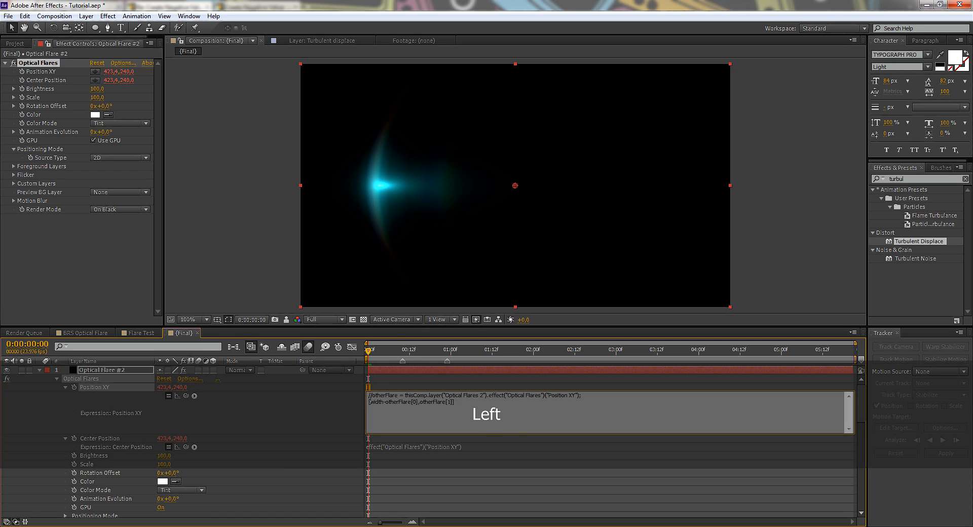
{"action": "key", "text": "Down"}
{"action": "type", "text": "//"}
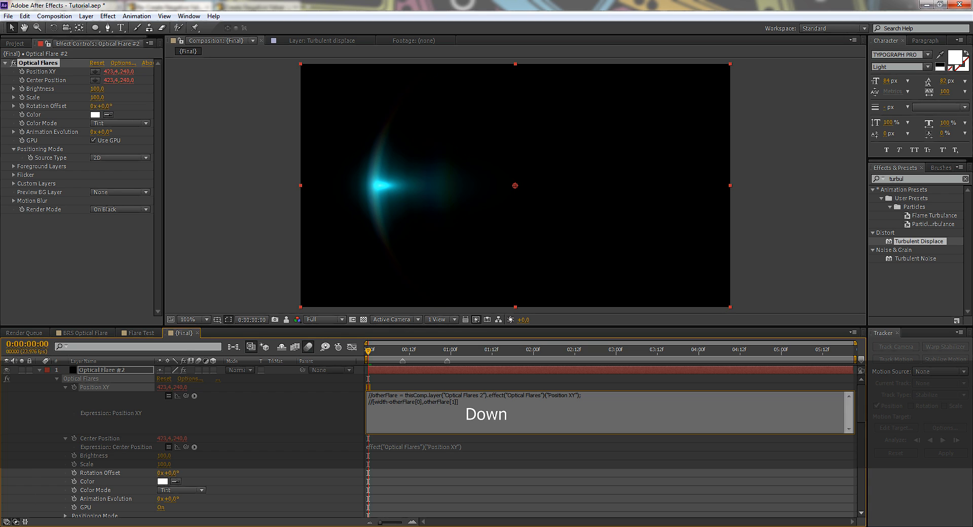
Step: Below the commented lines, define temp as a link to Optical Flare #1's Optical Flares Position XY
{"action": "key", "text": "Return"}
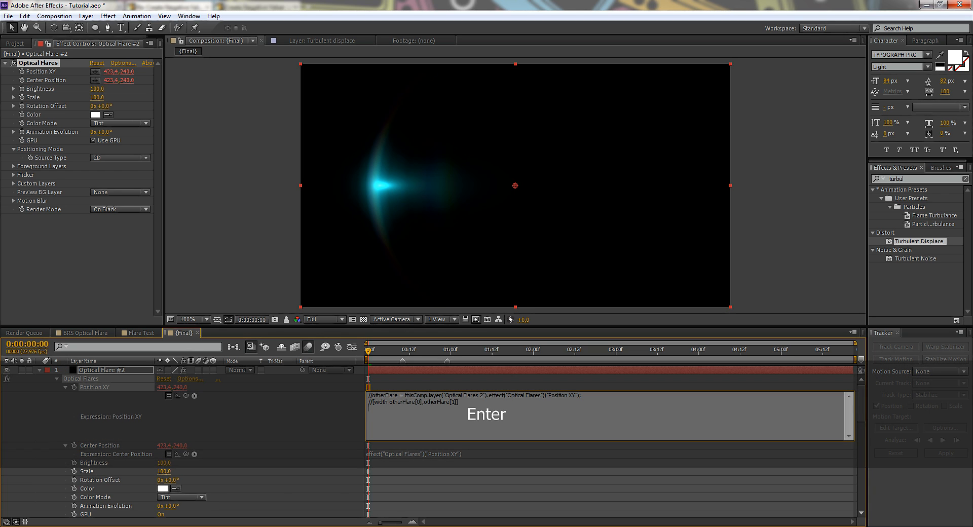
{"action": "type", "text": "temp"}
{"action": "key", "text": "BackSpace"}
{"action": "key", "text": "Return"}
{"action": "type", "text": "temp ="}
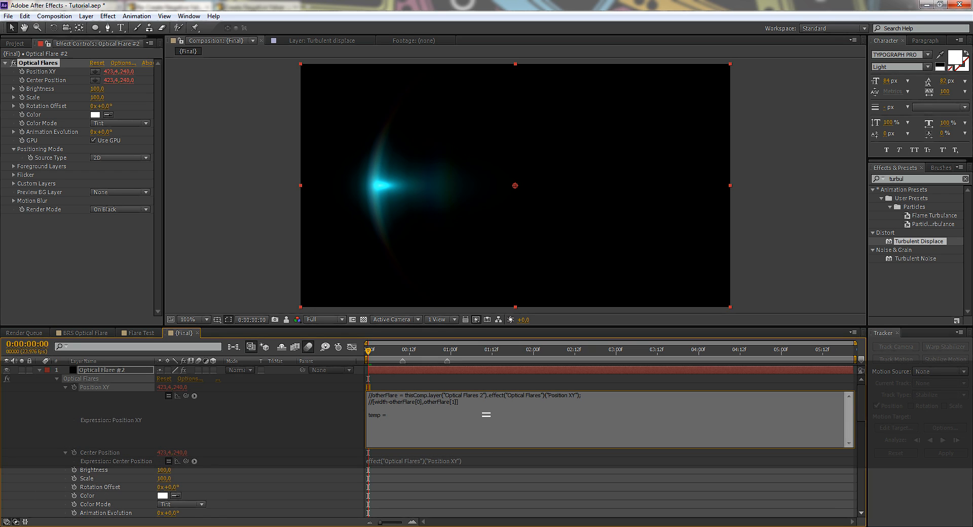
{"action": "key", "text": "BackSpace"}
{"action": "left_click_drag", "start_coordinate": [186, 396], "coordinate": [95, 431]}
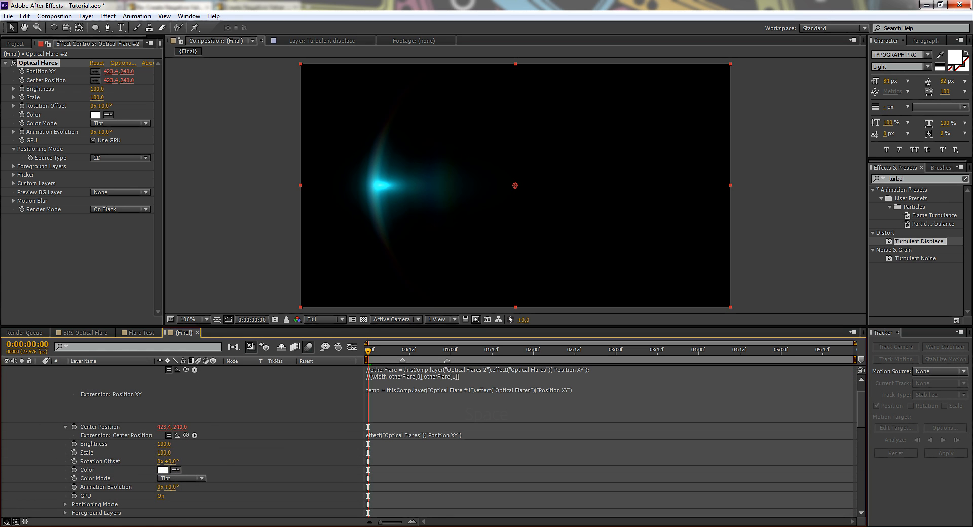
Step: Reopen the Position XY expression and end the temp line with a semicolon
{"action": "left_click", "coordinate": [582, 394]}
{"action": "left_click", "coordinate": [581, 392]}
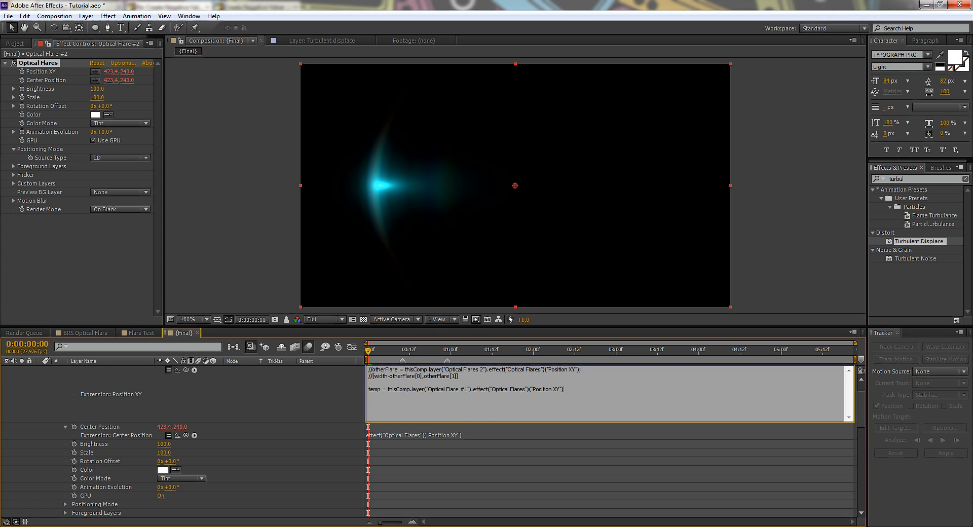
{"action": "left_click_drag", "start_coordinate": [399, 389], "coordinate": [460, 390]}
{"action": "left_click_drag", "start_coordinate": [478, 390], "coordinate": [484, 389]}
{"action": "left_click_drag", "start_coordinate": [549, 389], "coordinate": [560, 389]}
{"action": "type", "text": ";"}
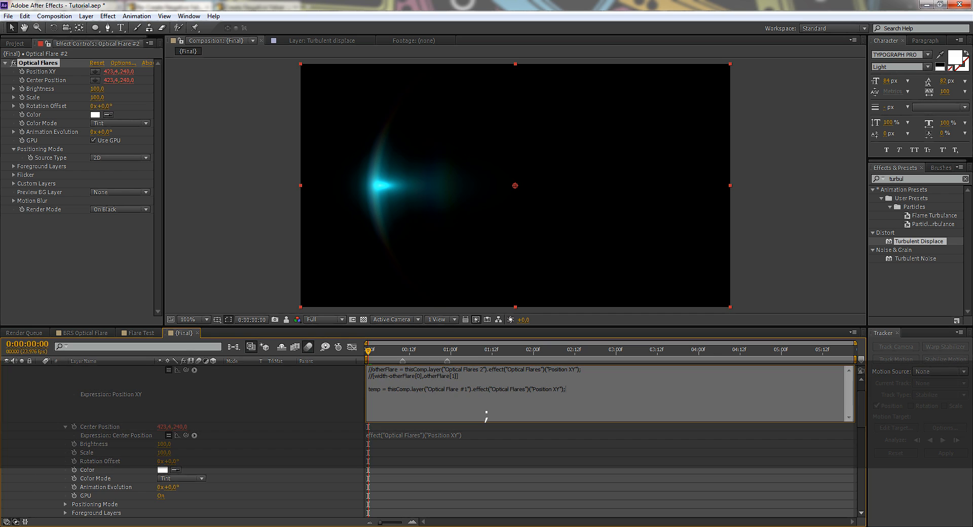
Step: Add the line [width-temp[0],temp[1]] under the temp definition and apply the expression
{"action": "key", "text": "Return"}
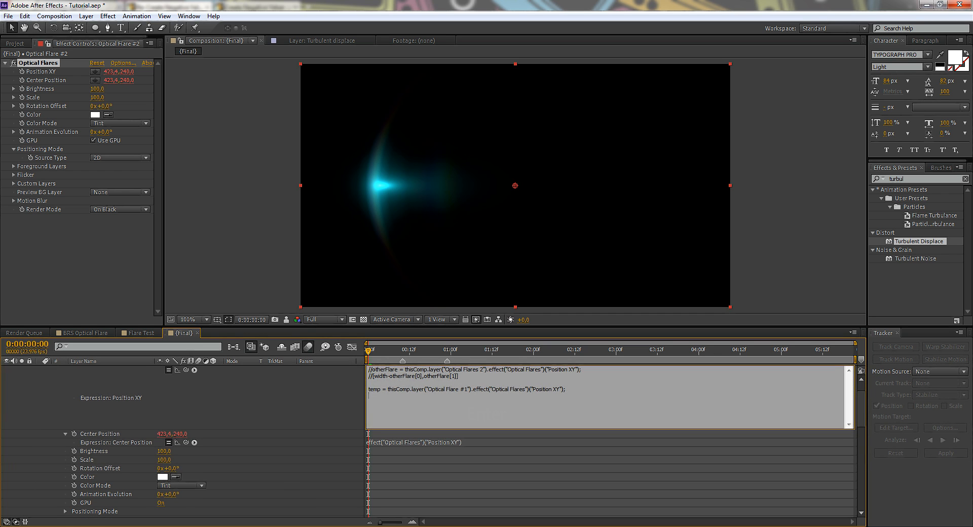
{"action": "type", "text": "[width-othr"}
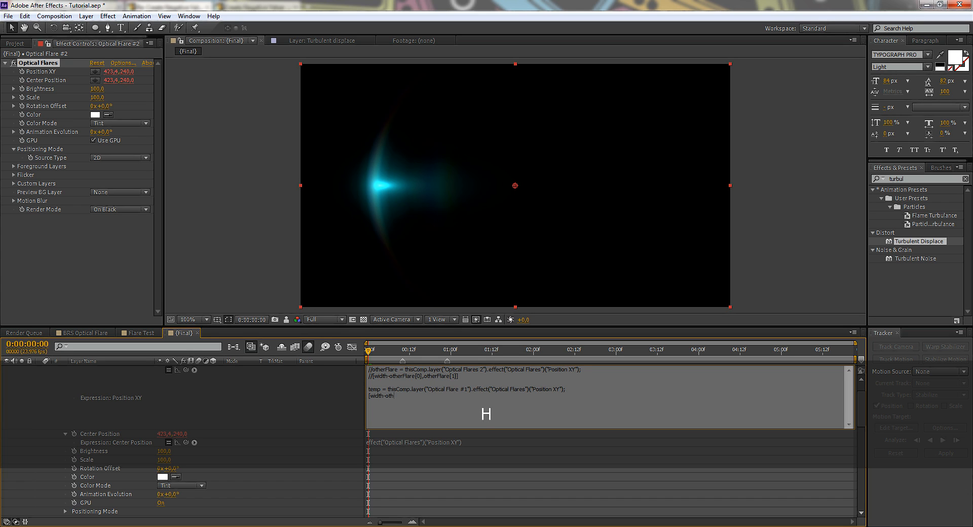
{"action": "key", "text": "BackSpace"}
{"action": "key", "text": "BackSpace"}
{"action": "type", "text": "-temp[0],temp["}
{"action": "key", "text": "KP_Enter"}
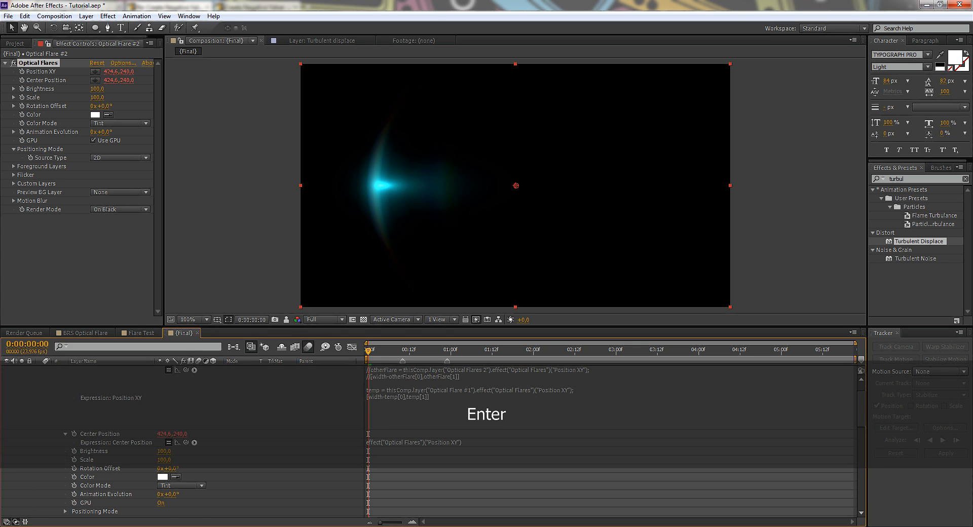
Step: Select the Optical Flare #2 layer and collapse the properties of both flare layers
{"action": "scroll", "coordinate": [434, 440], "scroll_direction": "up", "scroll_amount": 1}
{"action": "left_click", "coordinate": [101, 369]}
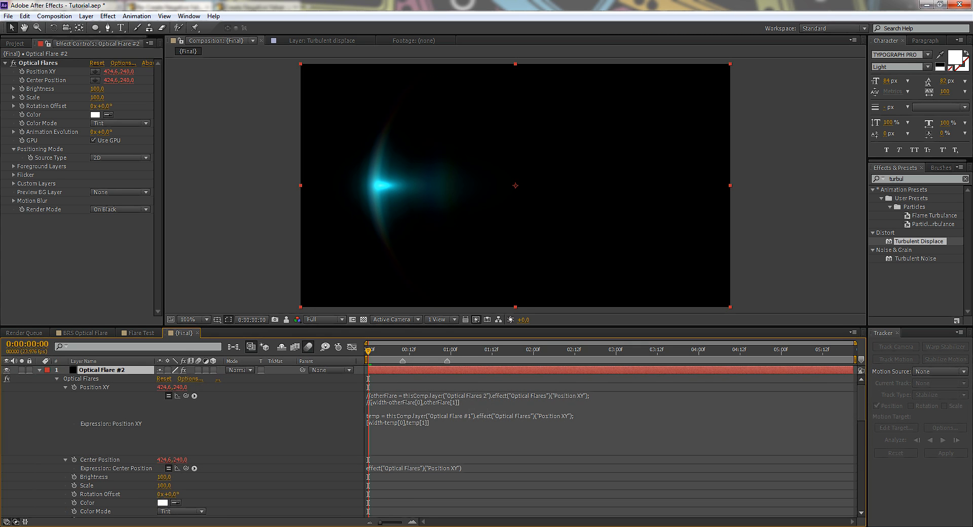
{"action": "left_click", "coordinate": [39, 369]}
{"action": "left_click", "coordinate": [39, 378]}
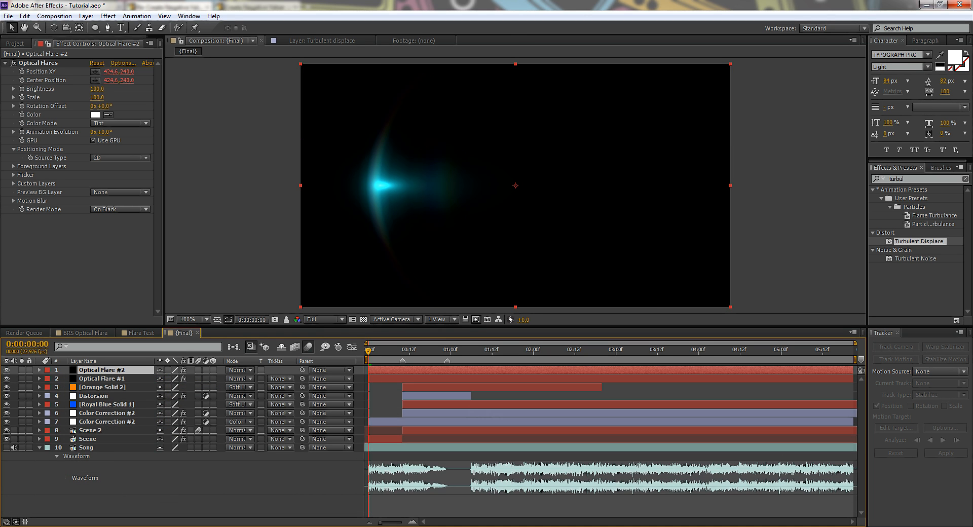
Step: In Optical Flare #2's flare options, hide all six lens elements ending in "a", from Ice Ring Chroma a to Chroma Blip a
{"action": "left_click", "coordinate": [123, 63]}
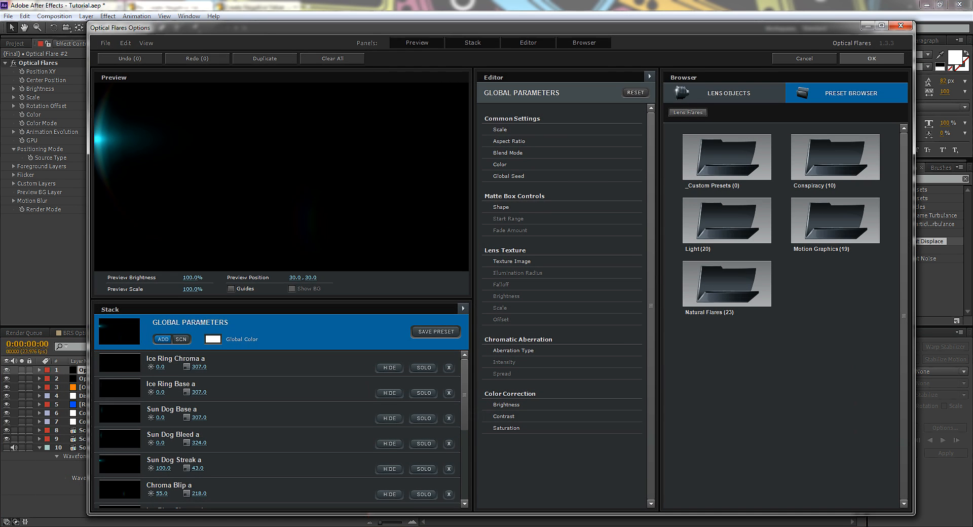
{"action": "left_click", "coordinate": [284, 363]}
{"action": "scroll", "coordinate": [284, 406], "scroll_direction": "down", "scroll_amount": 3}
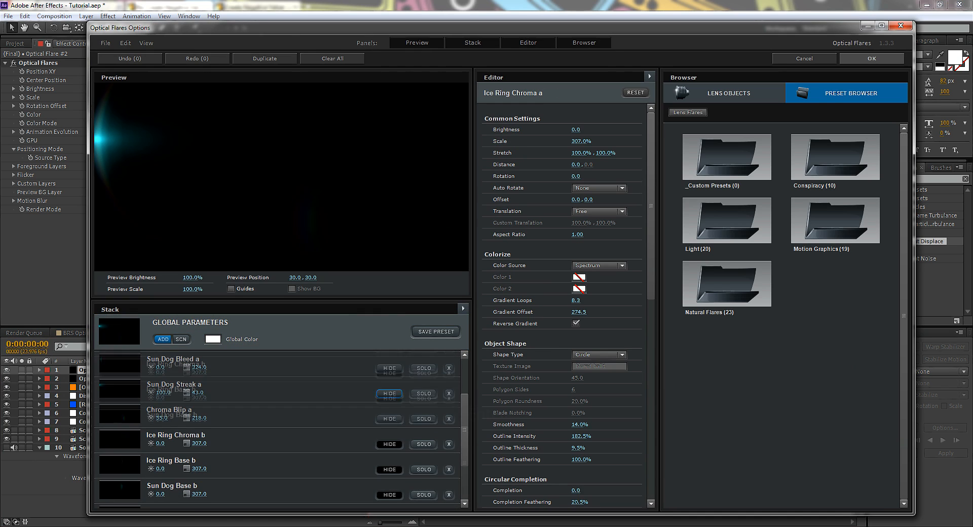
{"action": "scroll", "coordinate": [389, 419], "scroll_direction": "up", "scroll_amount": 3}
{"action": "left_click", "coordinate": [389, 368]}
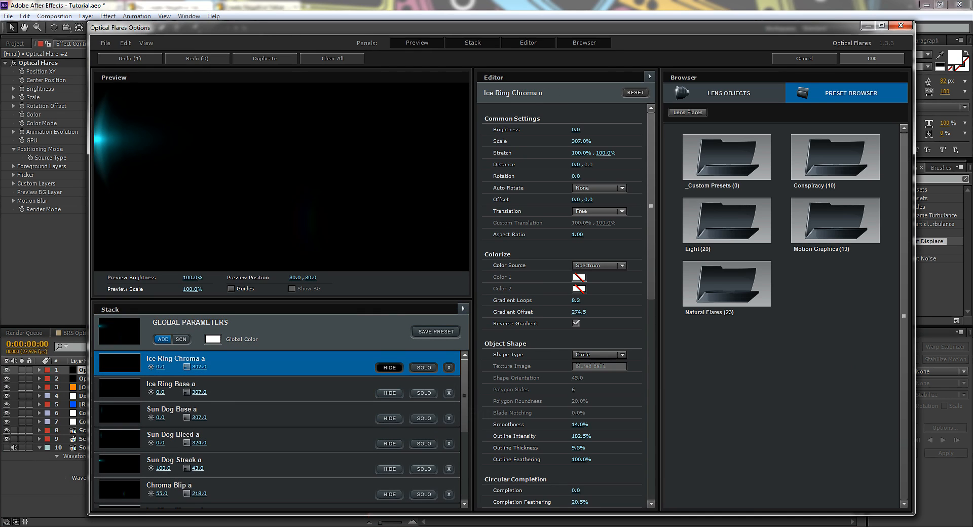
{"action": "left_click", "coordinate": [390, 393]}
{"action": "left_click", "coordinate": [389, 418]}
{"action": "left_click", "coordinate": [389, 444]}
{"action": "left_click", "coordinate": [389, 469]}
{"action": "scroll", "coordinate": [389, 470], "scroll_direction": "down", "scroll_amount": 3}
{"action": "left_click", "coordinate": [389, 424]}
Step: Unhide all six lens elements ending in "b", from Ice Ring Chroma b to Sun Dog Streak b, and apply the flare options
{"action": "left_click", "coordinate": [390, 449]}
{"action": "left_click", "coordinate": [389, 473]}
{"action": "scroll", "coordinate": [389, 473], "scroll_direction": "down", "scroll_amount": 3}
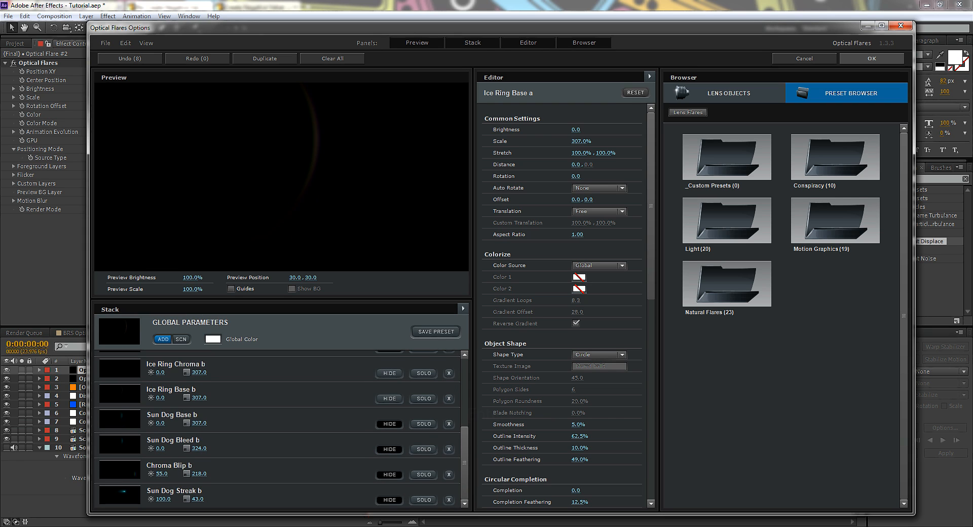
{"action": "left_click", "coordinate": [389, 423]}
{"action": "left_click", "coordinate": [389, 449]}
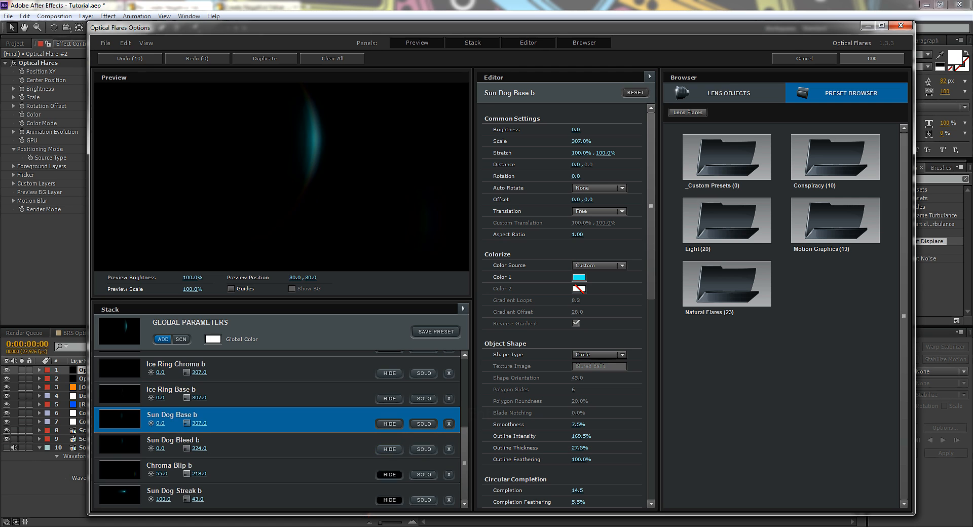
{"action": "left_click", "coordinate": [389, 474]}
{"action": "left_click", "coordinate": [389, 500]}
{"action": "left_click", "coordinate": [871, 58]}
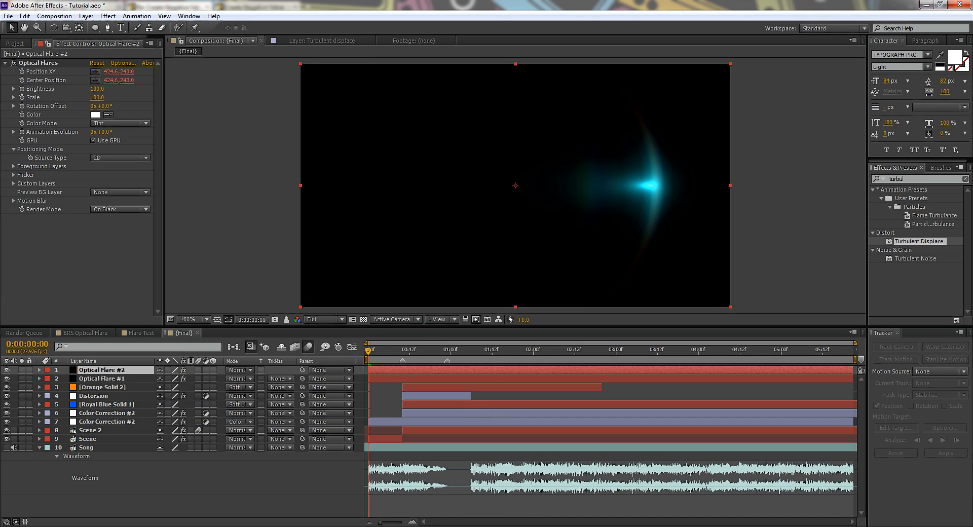
Step: Solo both Optical Flare layers and set Optical Flare #2's blending mode to Linear Dodge
{"action": "left_click", "coordinate": [239, 369]}
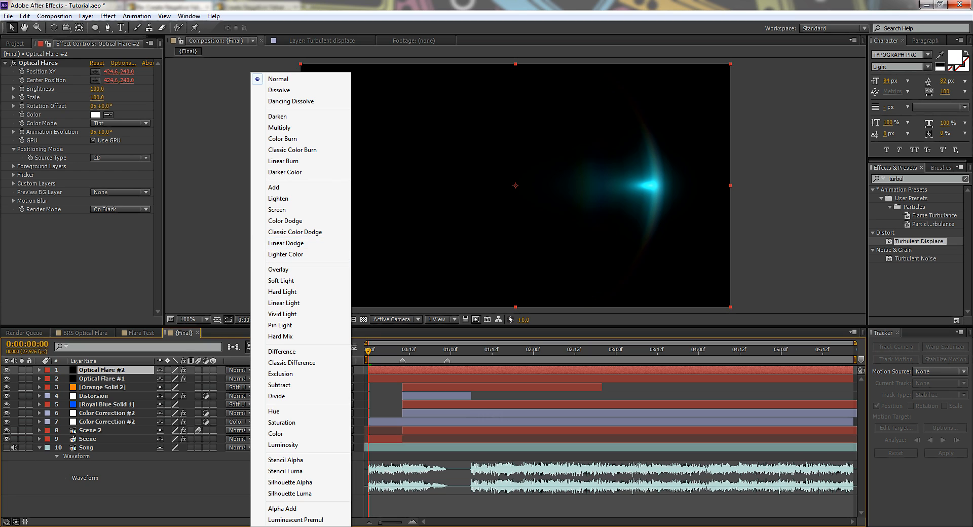
{"action": "left_click", "coordinate": [22, 369]}
{"action": "left_click", "coordinate": [21, 379]}
{"action": "left_click", "coordinate": [239, 370]}
{"action": "left_click", "coordinate": [286, 242]}
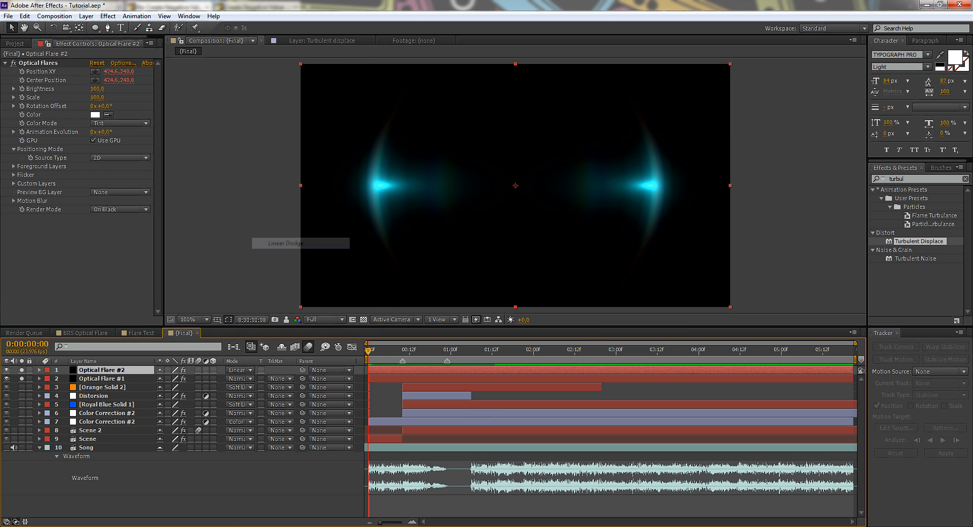
Step: Move Optical Flare #1's position point slightly in the composition, to about 424.4, 238
{"action": "left_click", "coordinate": [101, 378]}
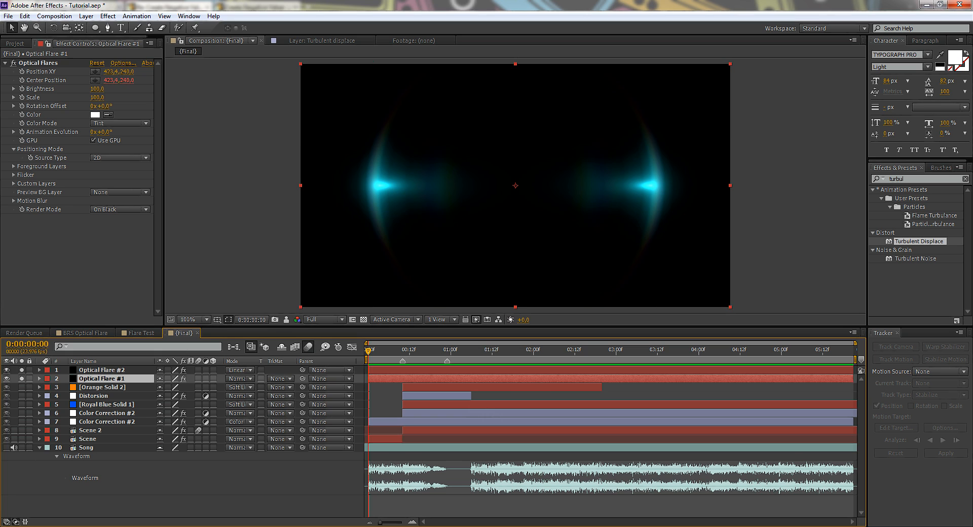
{"action": "left_click", "coordinate": [39, 63]}
{"action": "mouse_move", "coordinate": [514, 185]}
{"action": "left_mouse_down"}
{"action": "mouse_move", "coordinate": [473, 185]}
{"action": "mouse_move", "coordinate": [451, 150]}
{"action": "mouse_move", "coordinate": [499, 197]}
{"action": "mouse_move", "coordinate": [517, 178]}
{"action": "mouse_move", "coordinate": [582, 192]}
{"action": "mouse_move", "coordinate": [541, 217]}
{"action": "mouse_move", "coordinate": [522, 149]}
{"action": "mouse_move", "coordinate": [456, 185]}
{"action": "mouse_move", "coordinate": [539, 182]}
{"action": "mouse_move", "coordinate": [434, 189]}
{"action": "mouse_move", "coordinate": [537, 184]}
{"action": "mouse_move", "coordinate": [517, 185]}
{"action": "left_mouse_up"}
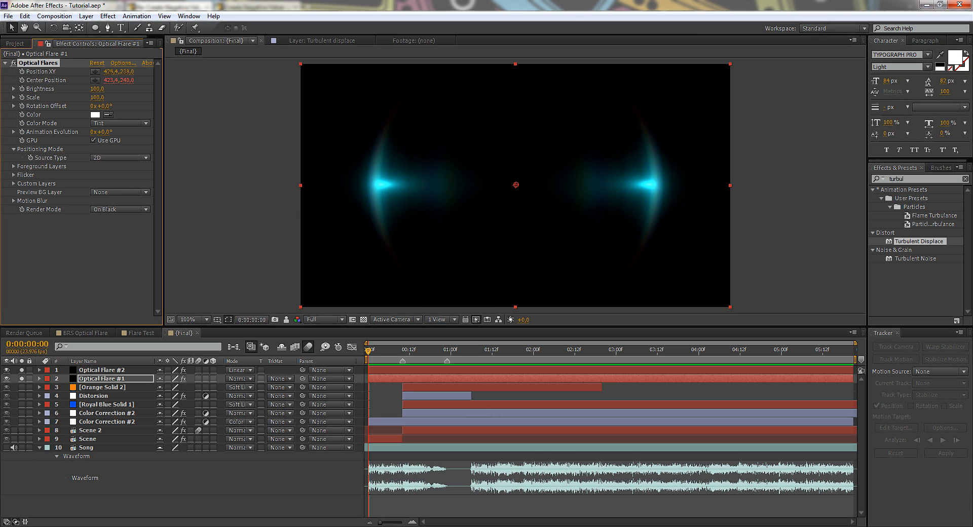
Step: Reveal the Optical Flares effect properties of both flare layers and maximize the timeline
{"action": "left_click", "coordinate": [102, 370]}
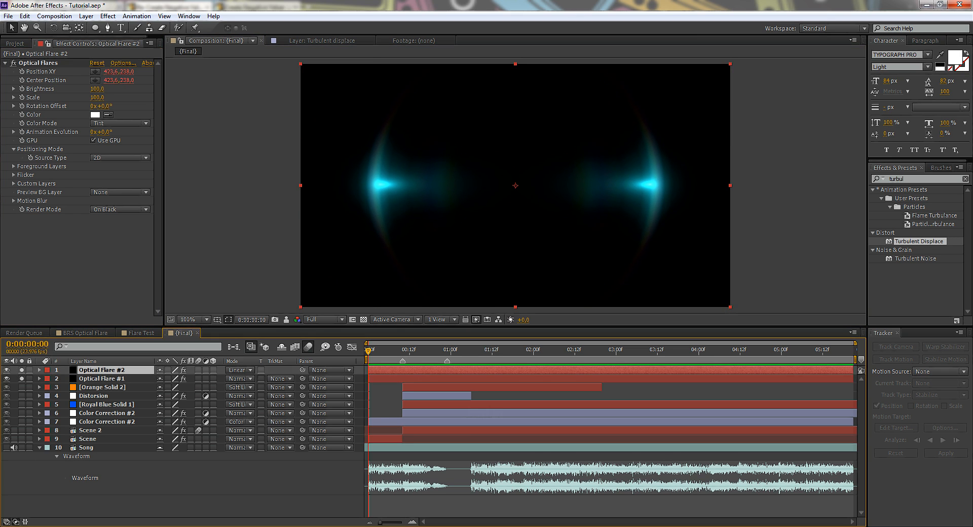
{"action": "key", "text": "e"}
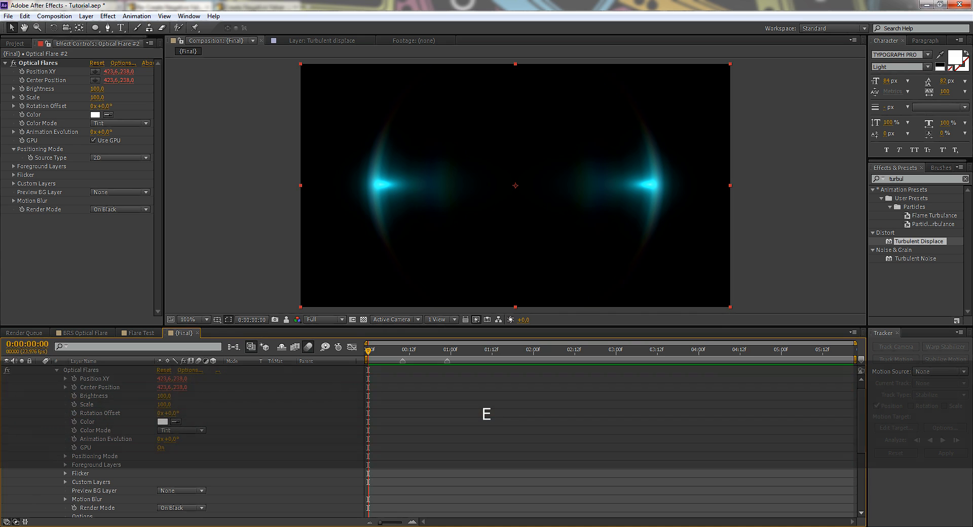
{"action": "left_click", "coordinate": [95, 405]}
{"action": "scroll", "coordinate": [95, 410], "scroll_direction": "down", "scroll_amount": 4}
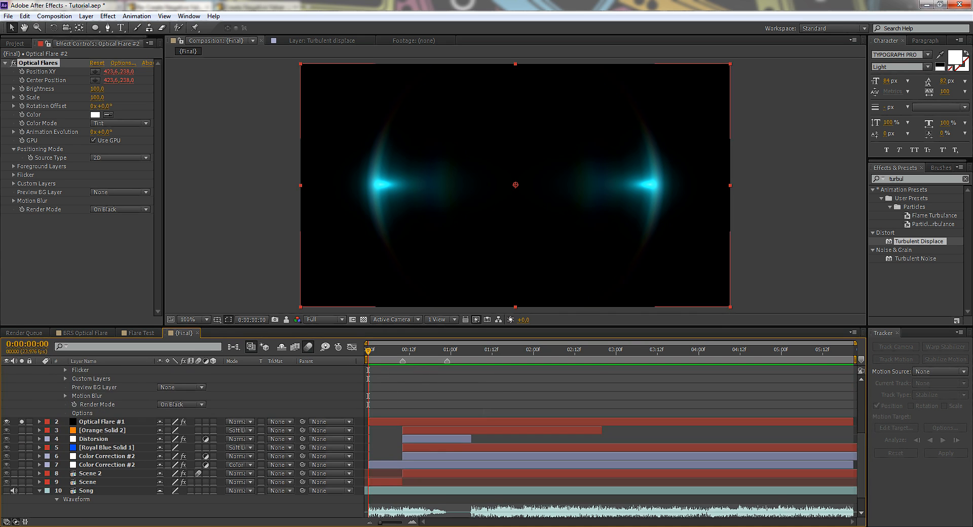
{"action": "left_click", "coordinate": [102, 422]}
{"action": "key", "text": "e"}
{"action": "scroll", "coordinate": [101, 421], "scroll_direction": "up", "scroll_amount": 4}
{"action": "key", "text": "grave"}
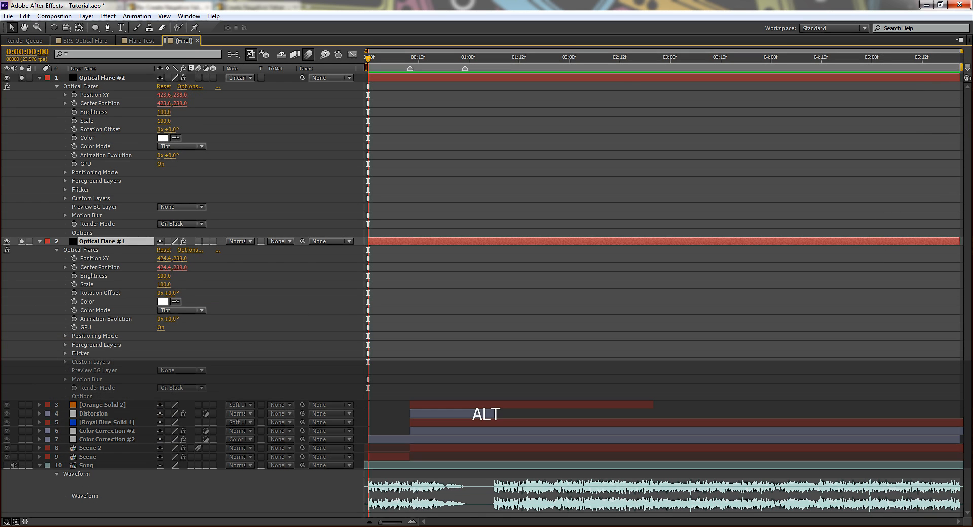
Step: Link Optical Flare #2's Scale and Brightness to Optical Flare #1's with expressions, and collapse both layers in the restored timeline
{"action": "left_click", "coordinate": [74, 120], "text": "alt"}
{"action": "left_click_drag", "start_coordinate": [186, 129], "coordinate": [86, 293]}
{"action": "left_click", "coordinate": [74, 112], "text": "alt"}
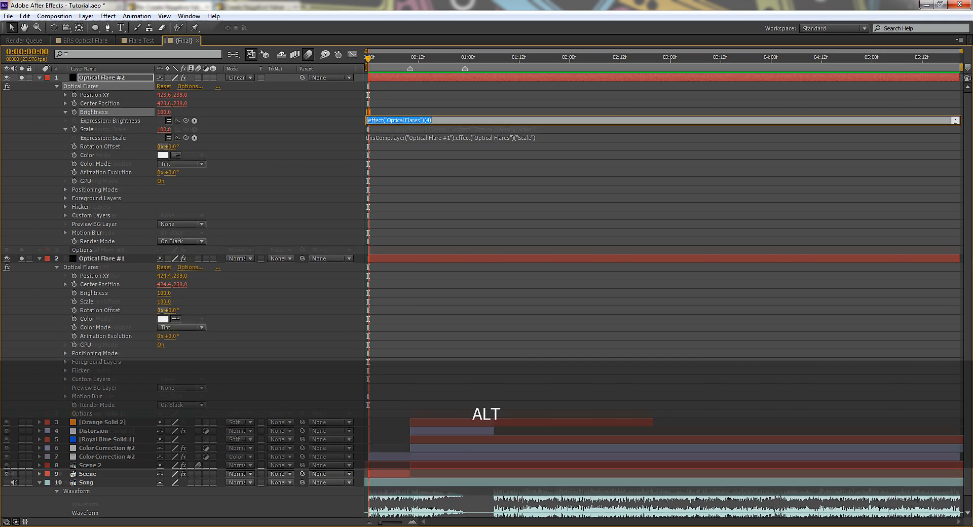
{"action": "left_click_drag", "start_coordinate": [186, 121], "coordinate": [94, 293]}
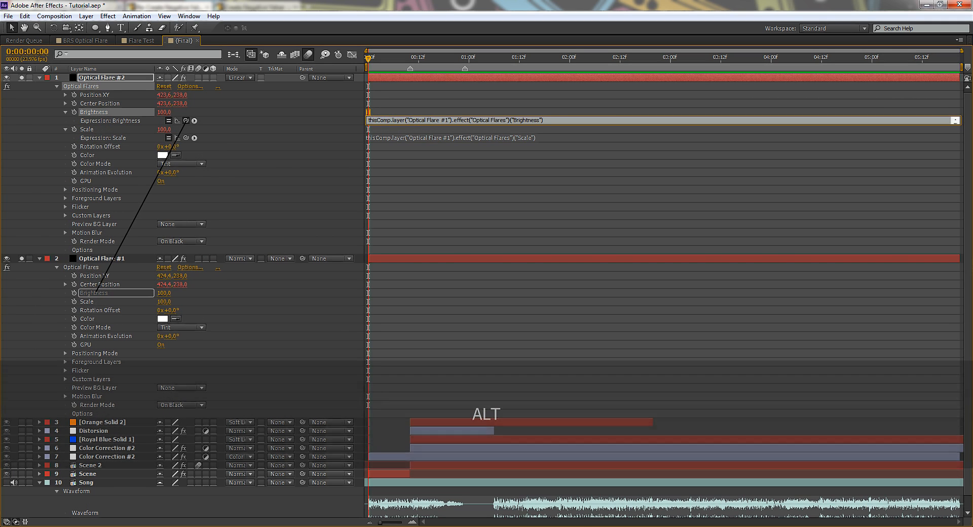
{"action": "left_click", "coordinate": [263, 213]}
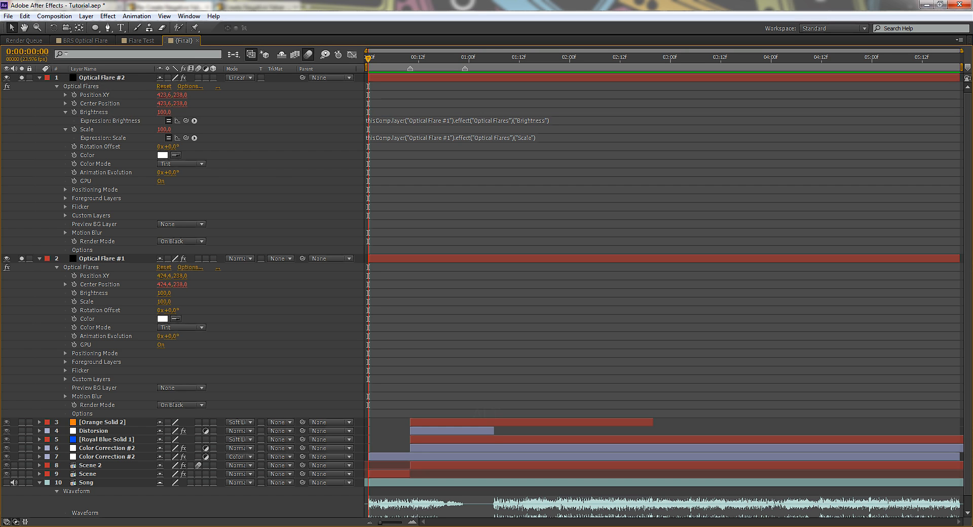
{"action": "left_click", "coordinate": [39, 77]}
{"action": "left_click", "coordinate": [39, 87]}
{"action": "key", "text": "grave"}
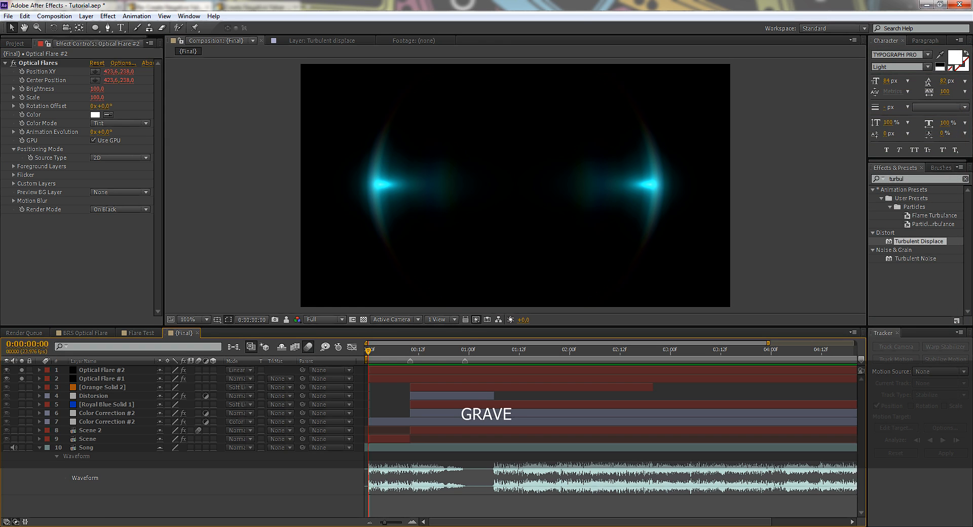
Step: Try a much higher Brightness on Optical Flare #1 and undo the change
{"action": "left_click", "coordinate": [101, 378]}
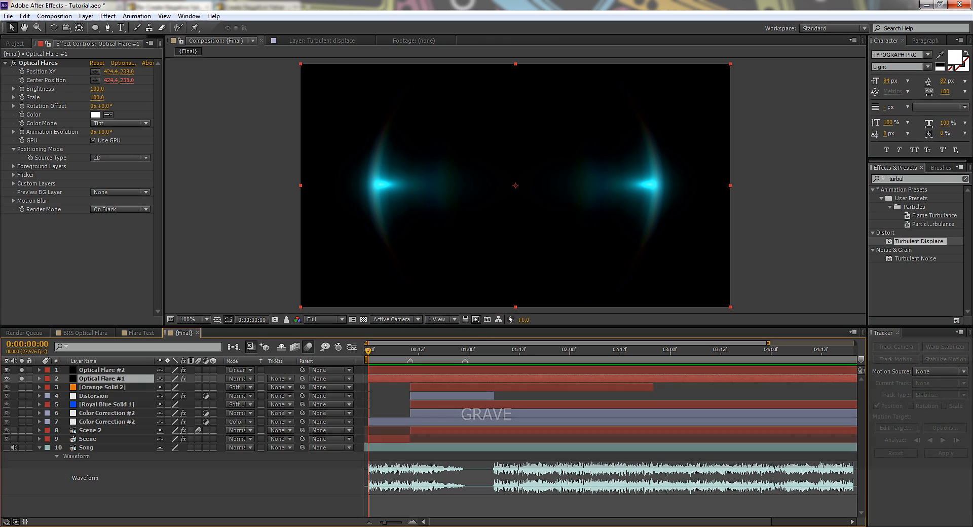
{"action": "left_click_drag", "start_coordinate": [97, 88], "coordinate": [166, 88]}
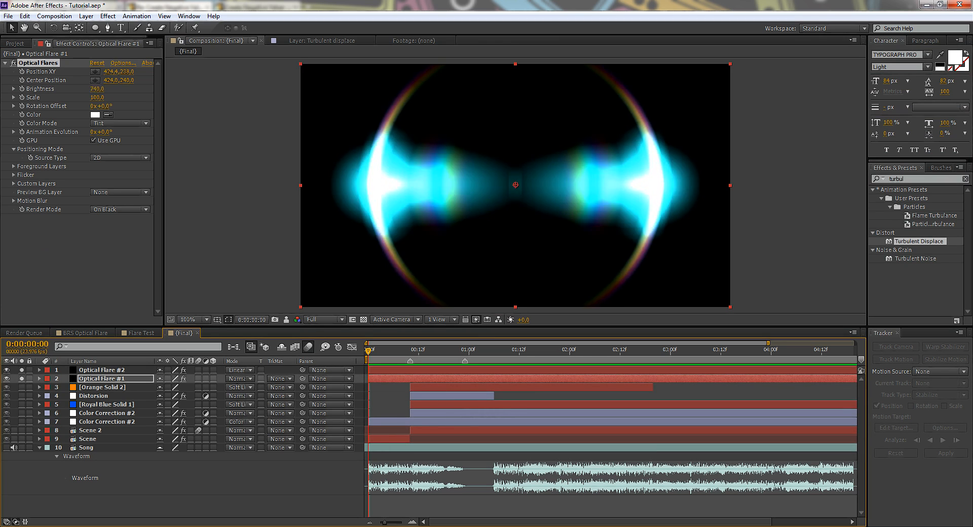
{"action": "key", "text": "ctrl+z"}
{"action": "key", "text": "ctrl+z"}
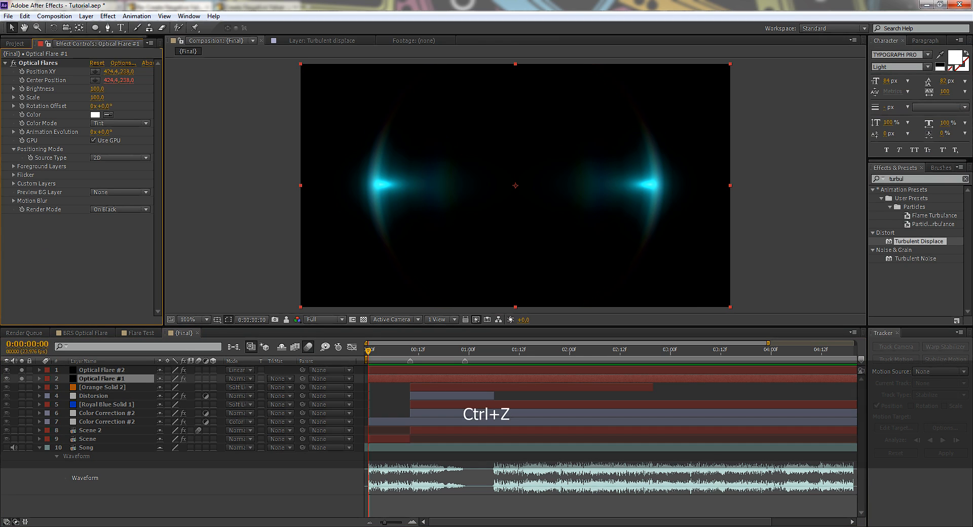
Step: Set Optical Flare #1's Color to a light purple, B650FE
{"action": "left_click", "coordinate": [95, 115]}
{"action": "left_click", "coordinate": [162, 321]}
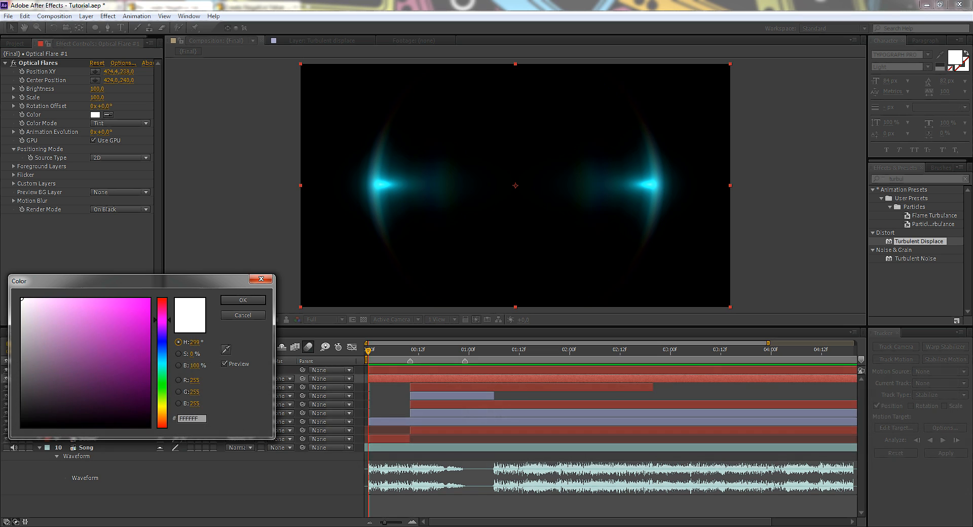
{"action": "left_click", "coordinate": [162, 328]}
{"action": "left_click", "coordinate": [110, 299]}
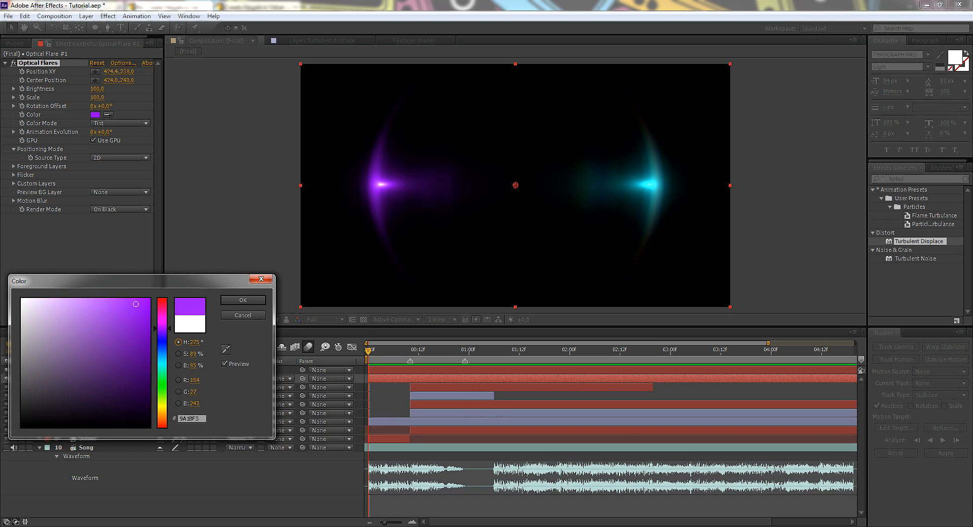
{"action": "left_click", "coordinate": [243, 300]}
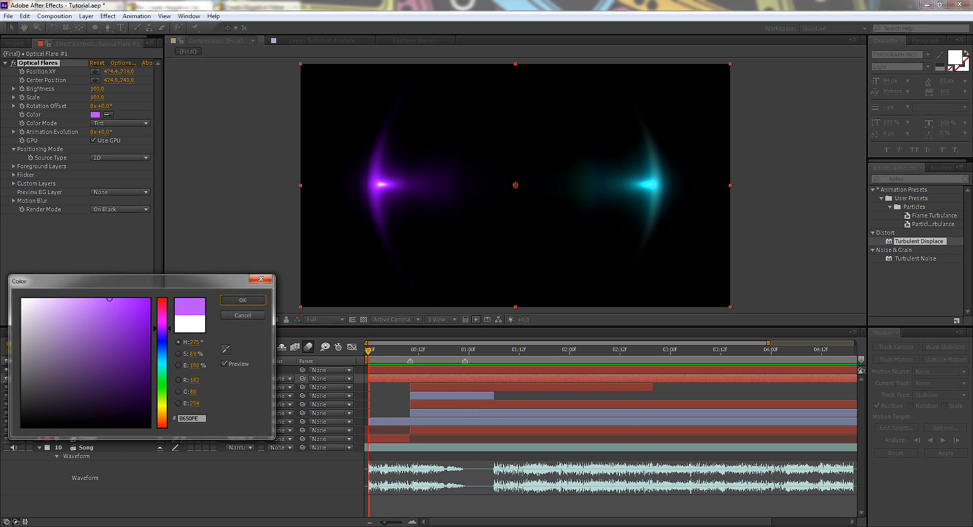
Step: Reveal both layers' Optical Flares properties and link Optical Flare #2's Color to Optical Flare #1's Color with an expression
{"action": "left_click", "coordinate": [101, 370]}
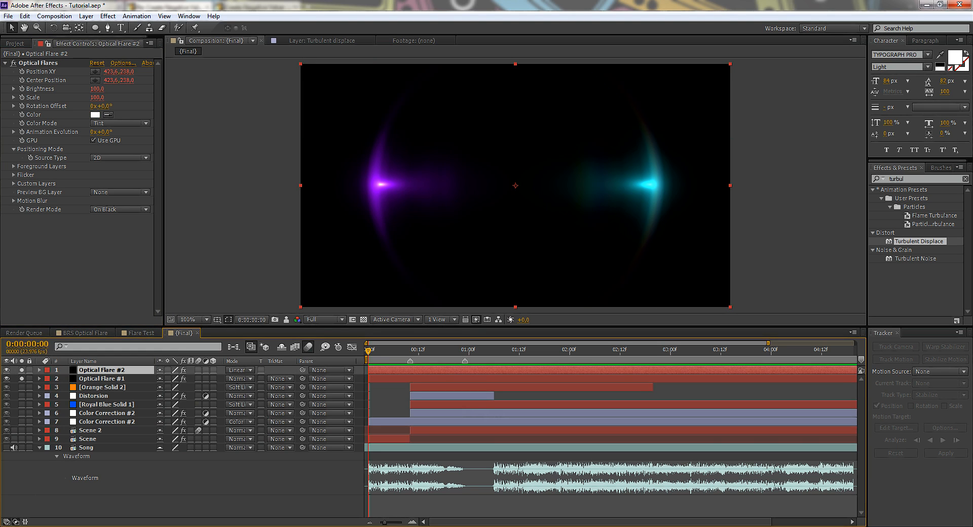
{"action": "left_click", "coordinate": [369, 378]}
{"action": "key", "text": "e"}
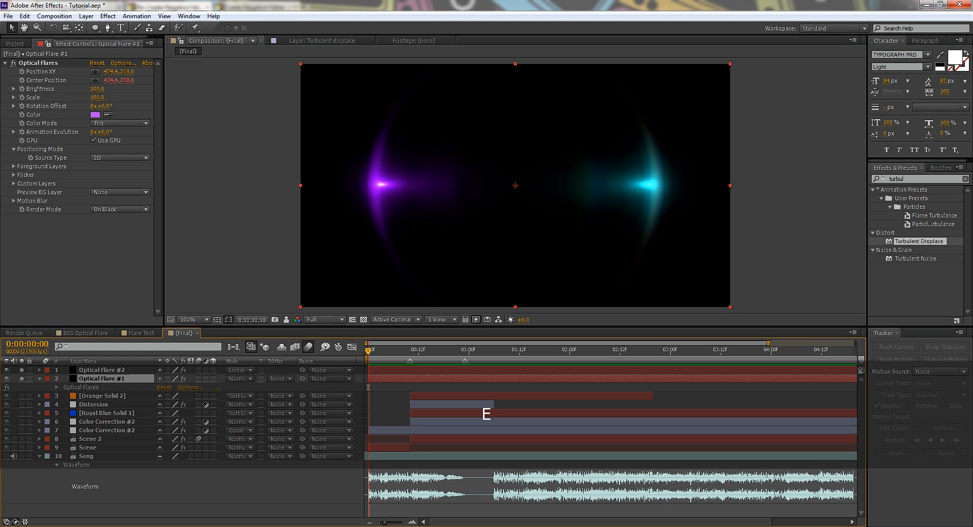
{"action": "left_click", "coordinate": [56, 387]}
{"action": "scroll", "coordinate": [102, 431], "scroll_direction": "up", "scroll_amount": 1}
{"action": "left_click", "coordinate": [101, 370]}
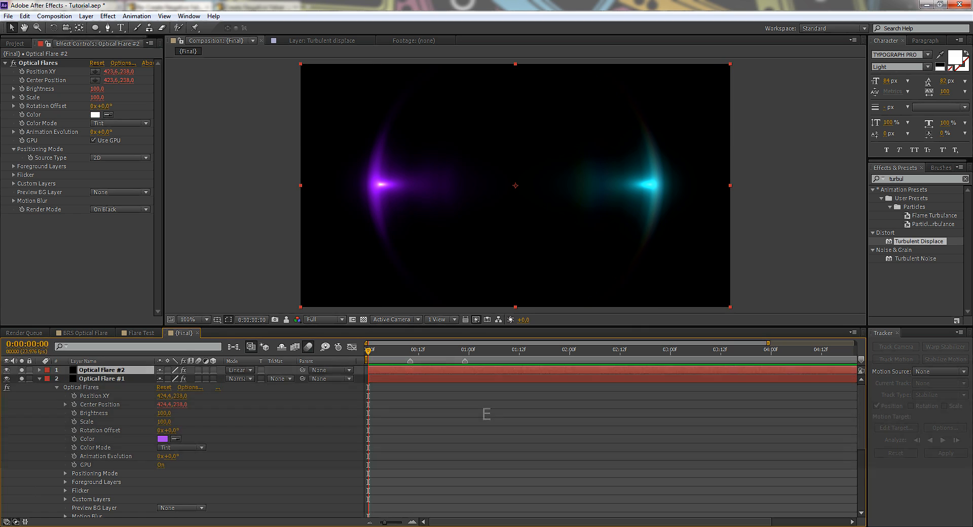
{"action": "key", "text": "e"}
{"action": "key", "text": "e"}
{"action": "left_click", "coordinate": [74, 447], "text": "alt"}
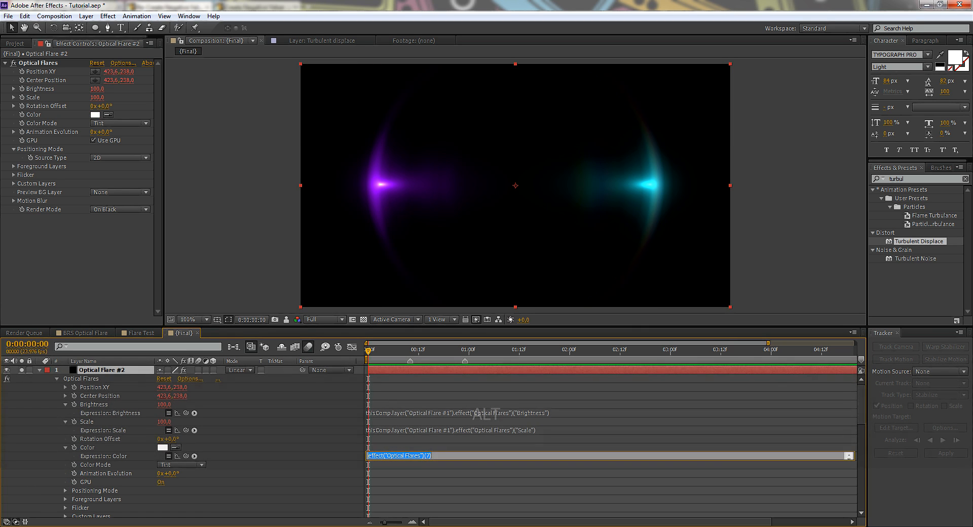
{"action": "left_click_drag", "start_coordinate": [186, 455], "coordinate": [94, 513]}
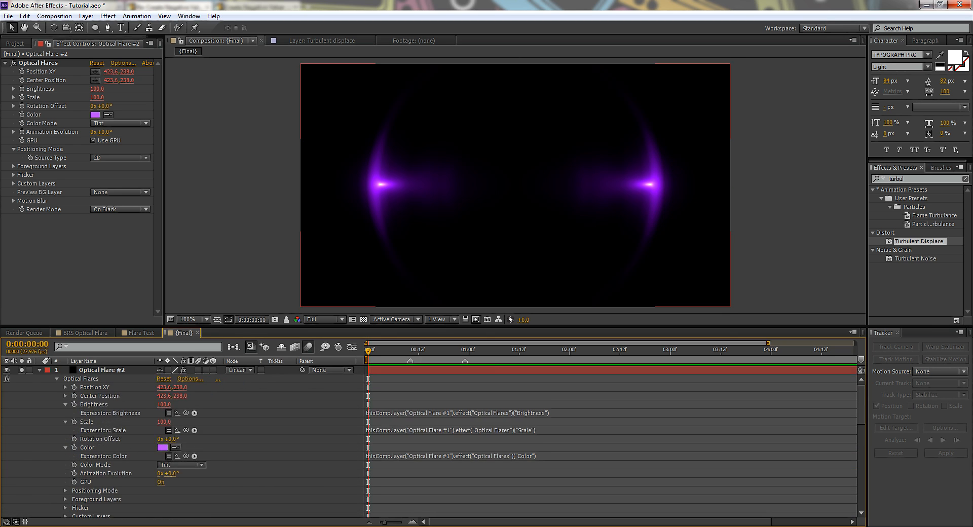
Step: Collapse both flare layers and hide Optical Flare #2 from the timeline as a shy layer, leaving Optical Flare #1 selected
{"action": "left_click", "coordinate": [40, 370]}
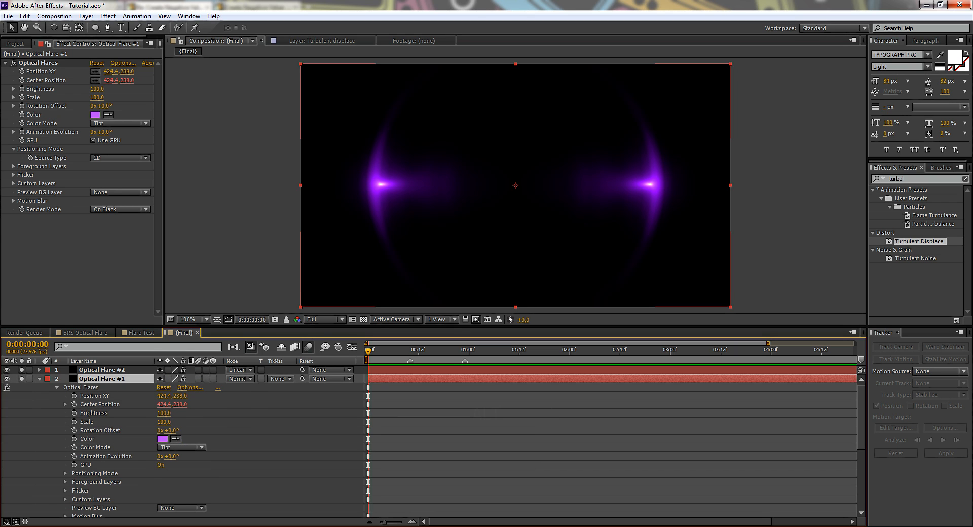
{"action": "left_click", "coordinate": [102, 370]}
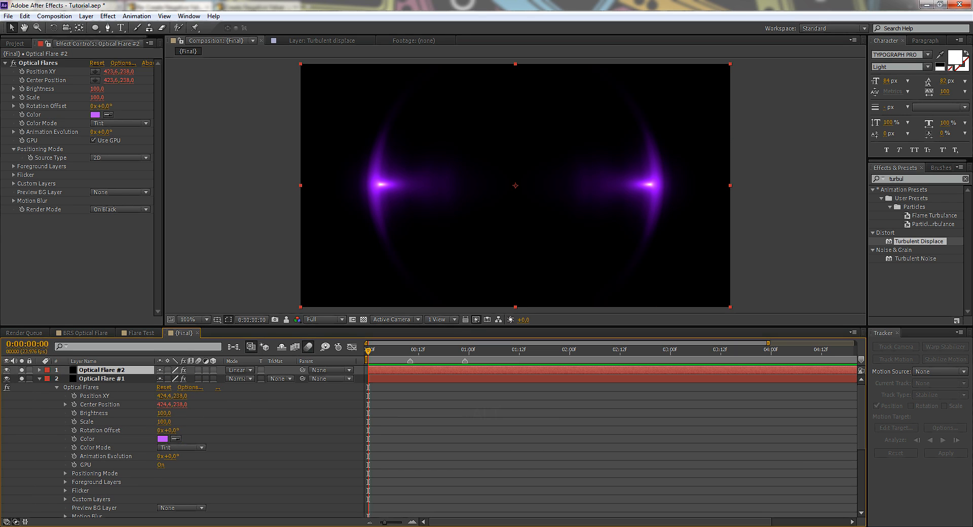
{"action": "key", "text": "Delete"}
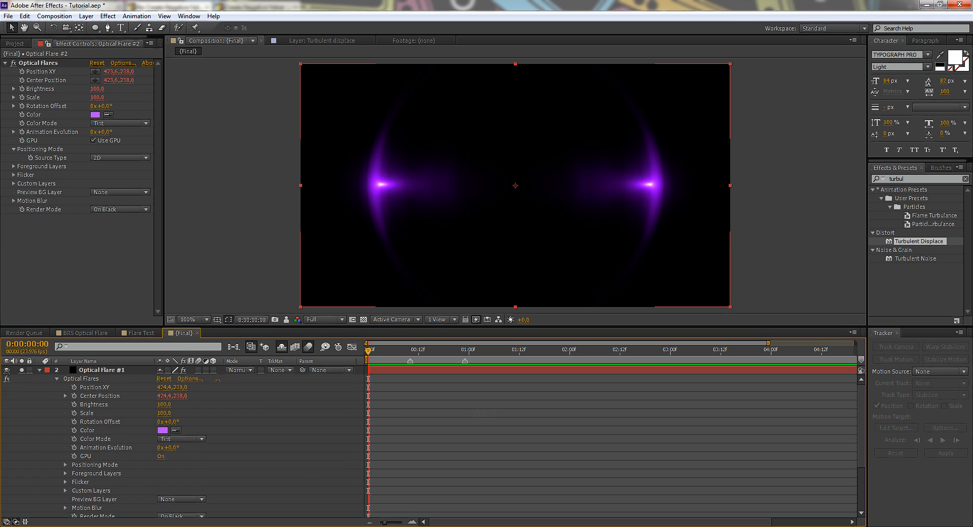
{"action": "left_click", "coordinate": [40, 370]}
{"action": "left_click", "coordinate": [101, 370]}
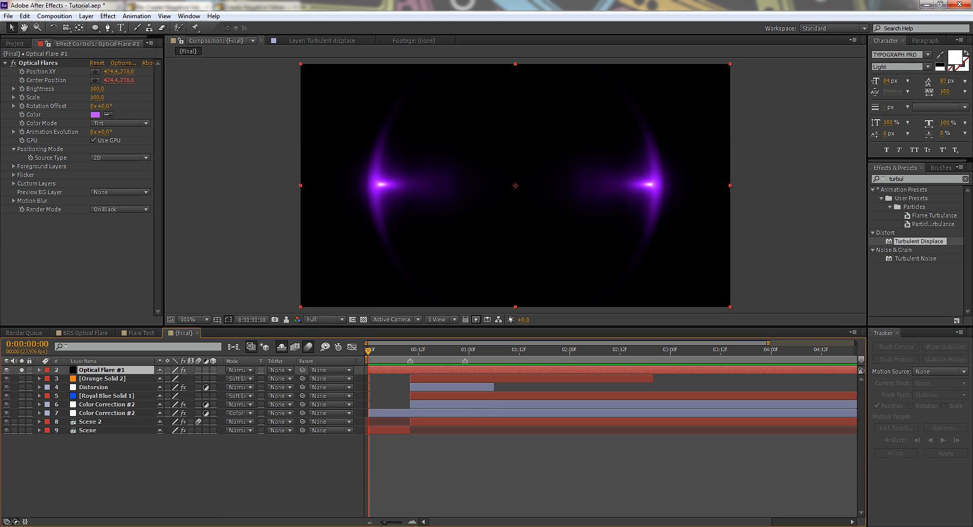
Step: Shift Optical Flare #1's Color from light purple to a more saturated blue-violet
{"action": "left_click", "coordinate": [95, 115]}
{"action": "left_click", "coordinate": [110, 299]}
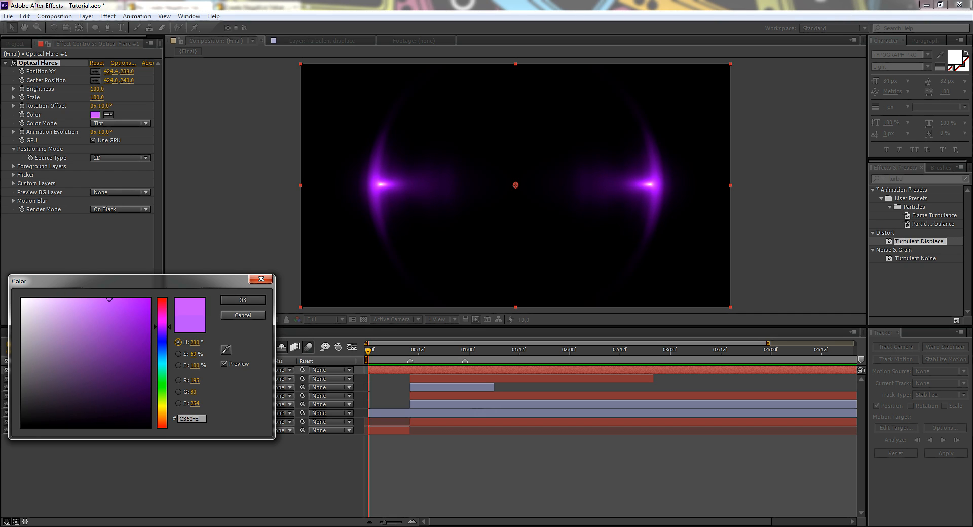
{"action": "left_click_drag", "start_coordinate": [162, 327], "coordinate": [163, 335]}
{"action": "left_click", "coordinate": [116, 322]}
{"action": "left_click_drag", "start_coordinate": [125, 307], "coordinate": [120, 301]}
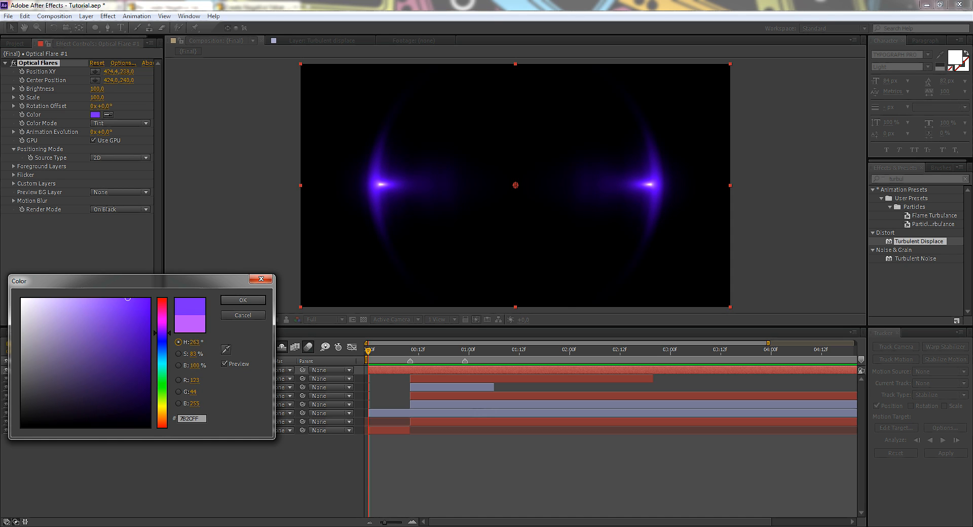
{"action": "key", "text": "Return"}
Step: Set Optical Flare #1's blending mode to Linear Dodge and turn off solo so the flares composite over the footage
{"action": "left_click", "coordinate": [239, 370]}
{"action": "left_click", "coordinate": [285, 243]}
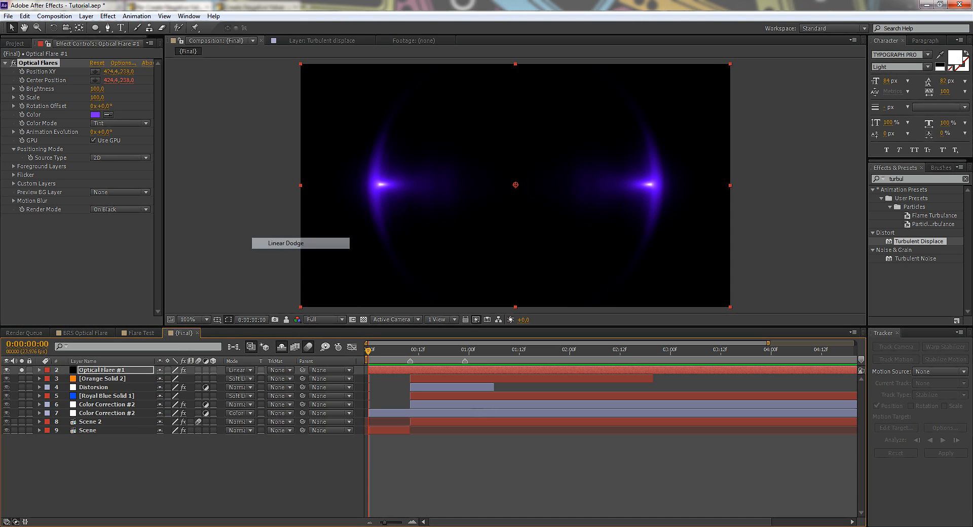
{"action": "left_click", "coordinate": [21, 370]}
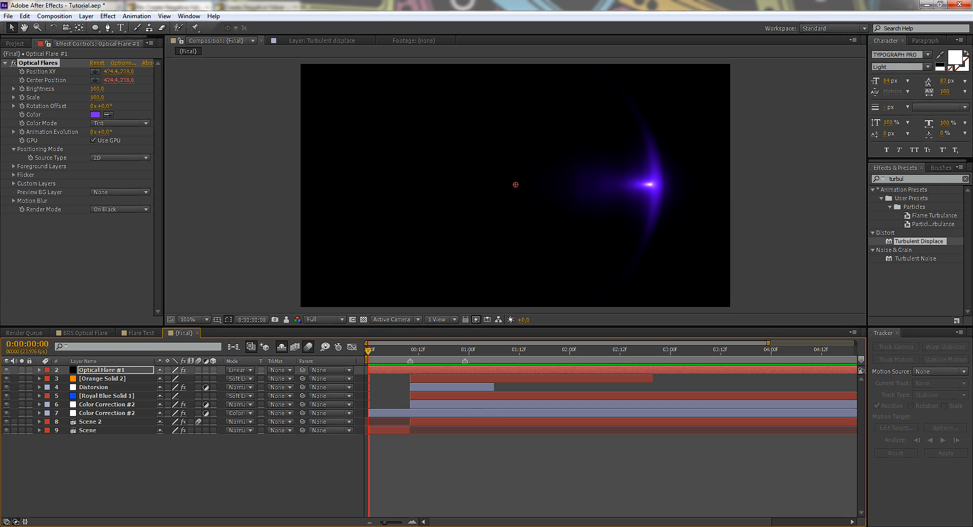
{"action": "left_click", "coordinate": [282, 347]}
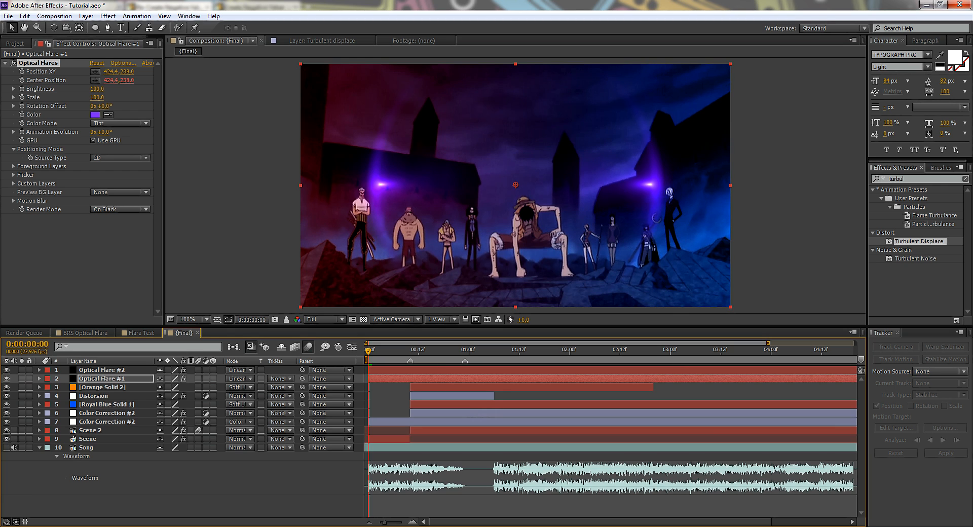
{"action": "left_click", "coordinate": [281, 346]}
Step: At 0:00:00:10, reposition Optical Flare #1's flare to about 618, 349, near the crouching character
{"action": "left_click_drag", "start_coordinate": [402, 350], "coordinate": [410, 350]}
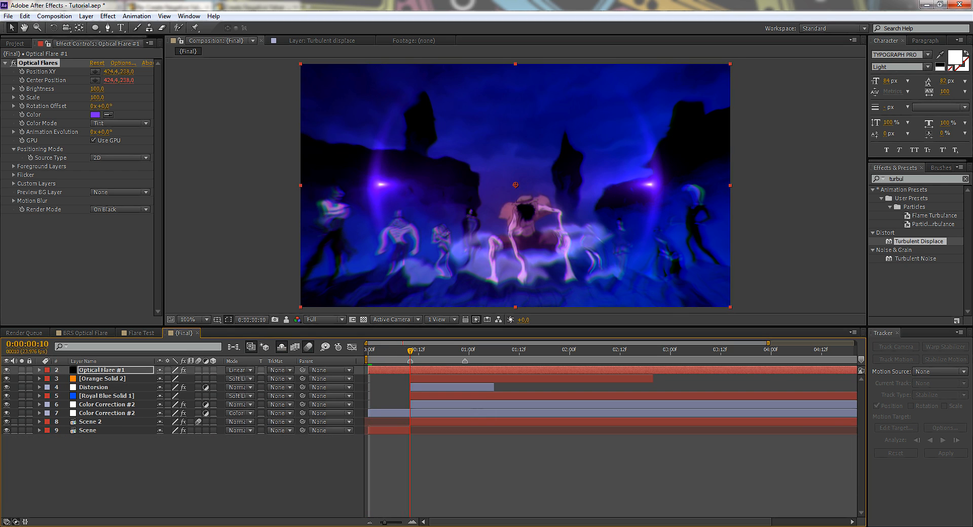
{"action": "left_click", "coordinate": [38, 63]}
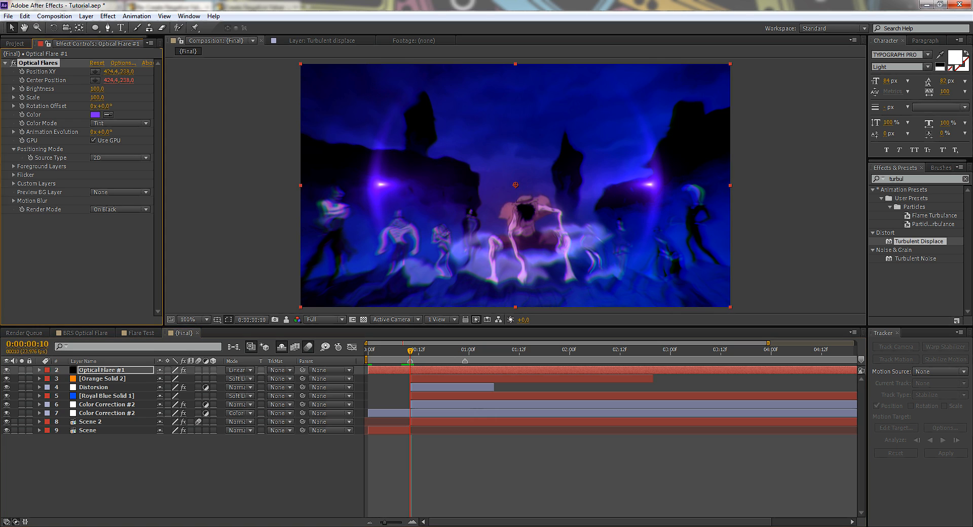
{"action": "left_click_drag", "start_coordinate": [516, 185], "coordinate": [613, 241]}
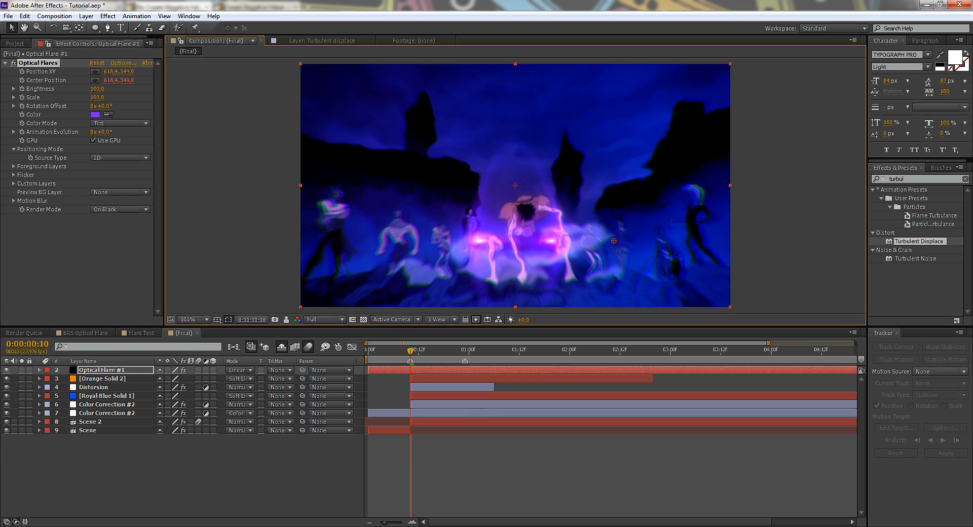
Step: Reveal Optical Flare #2's expressions and append +60 to its Position XY expression
{"action": "left_click", "coordinate": [281, 347]}
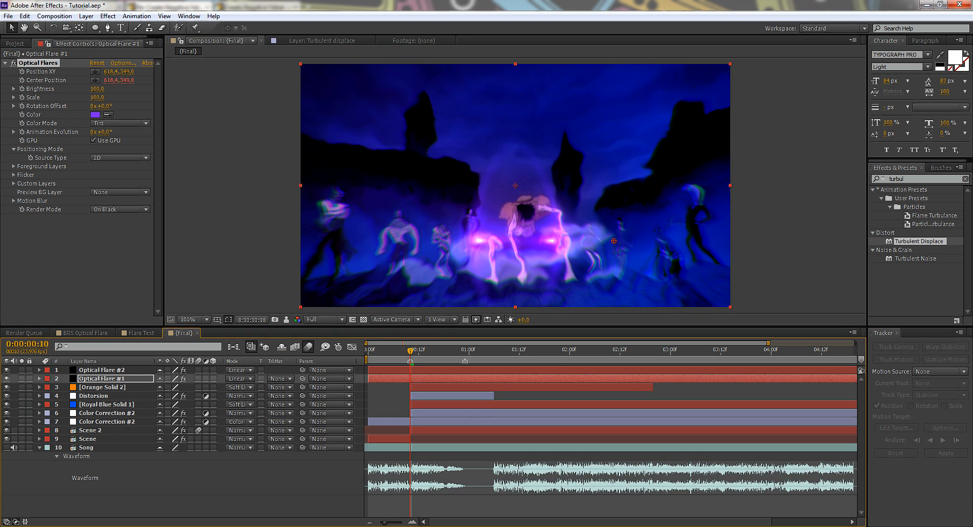
{"action": "left_click", "coordinate": [104, 370]}
{"action": "key", "text": "e"}
{"action": "key", "text": "e"}
{"action": "left_click", "coordinate": [484, 411]}
{"action": "left_click", "coordinate": [485, 414]}
{"action": "type", "text": "+"}
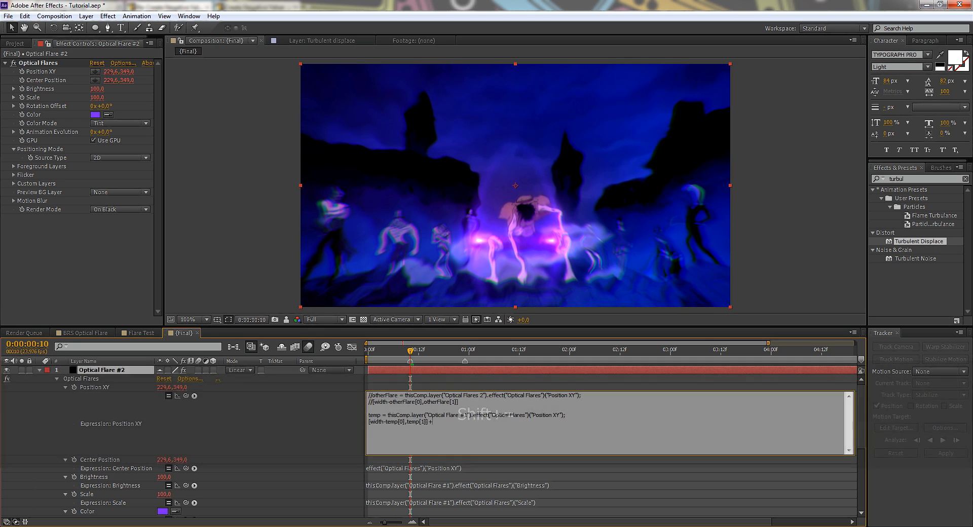
{"action": "type", "text": "60"}
{"action": "key", "text": "KP_Enter"}
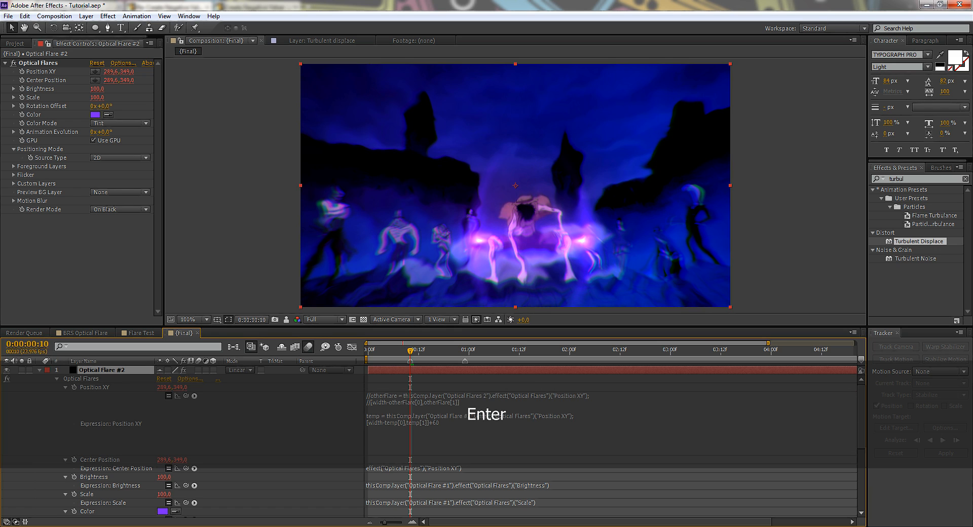
Step: Change the offset at the end of Optical Flare #2's Position XY expression to +57
{"action": "left_click", "coordinate": [440, 423]}
{"action": "left_click", "coordinate": [440, 422]}
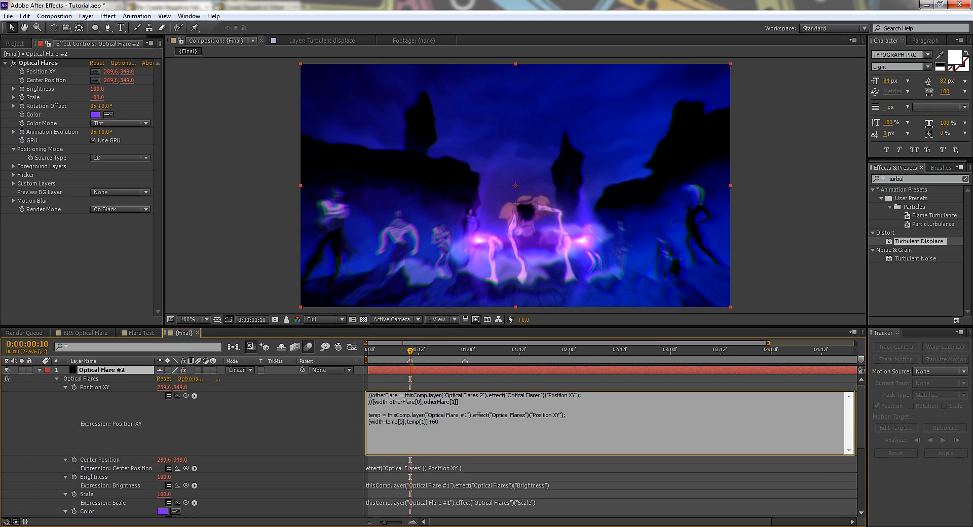
{"action": "key", "text": "BackSpace"}
{"action": "key", "text": "BackSpace"}
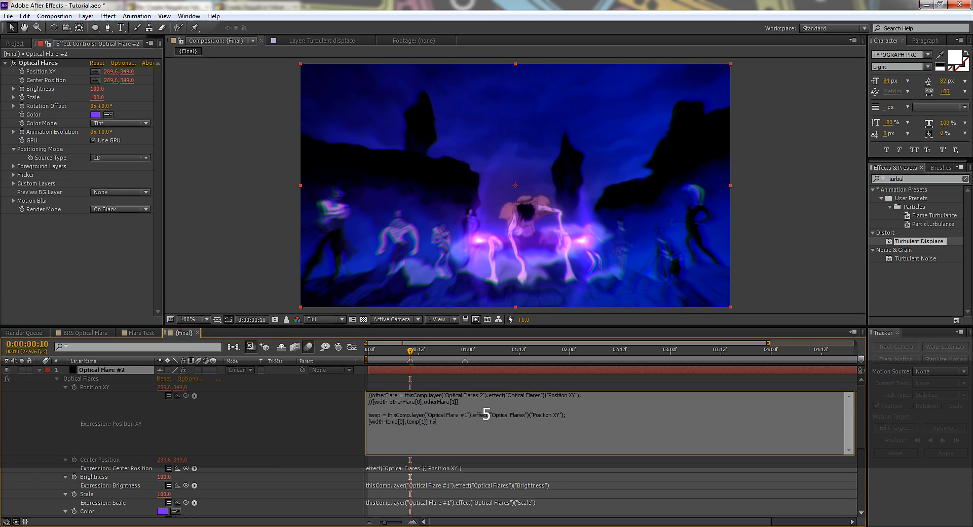
{"action": "key", "text": "KP_Enter"}
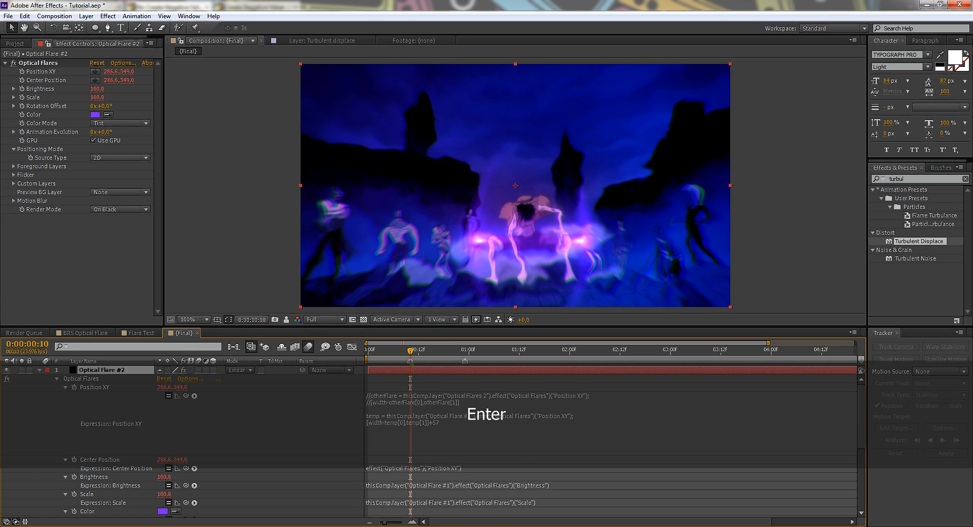
Step: Save the project and hide the shy layers, with Optical Flare #2's properties collapsed
{"action": "key", "text": "u"}
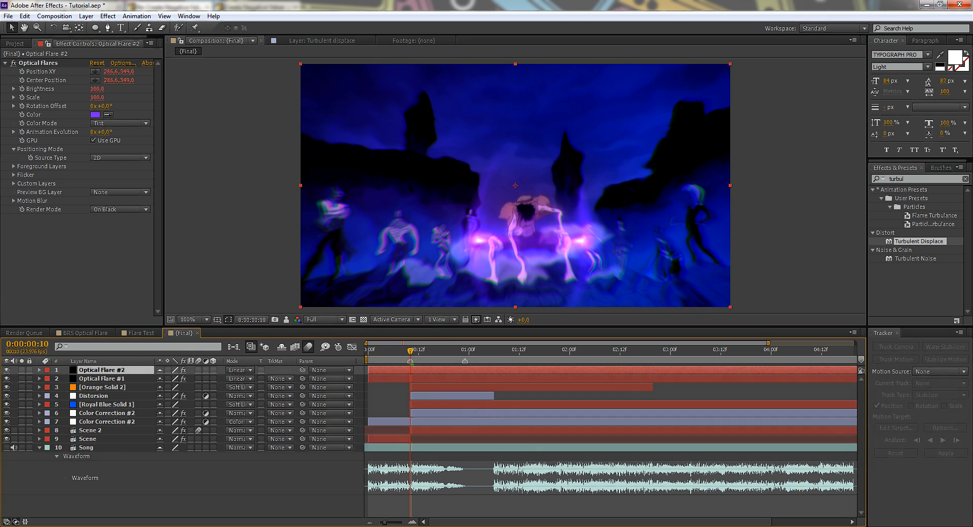
{"action": "key", "text": "ctrl+s"}
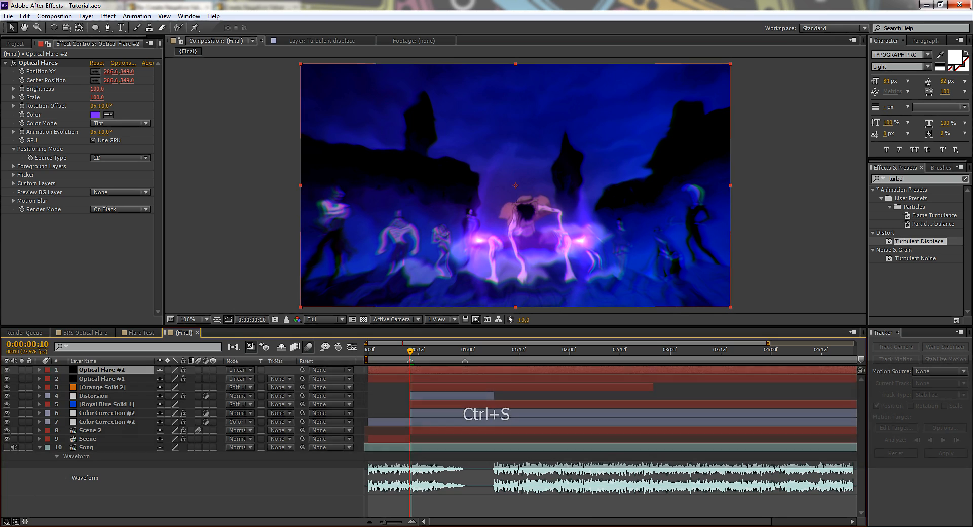
{"action": "left_click", "coordinate": [281, 347]}
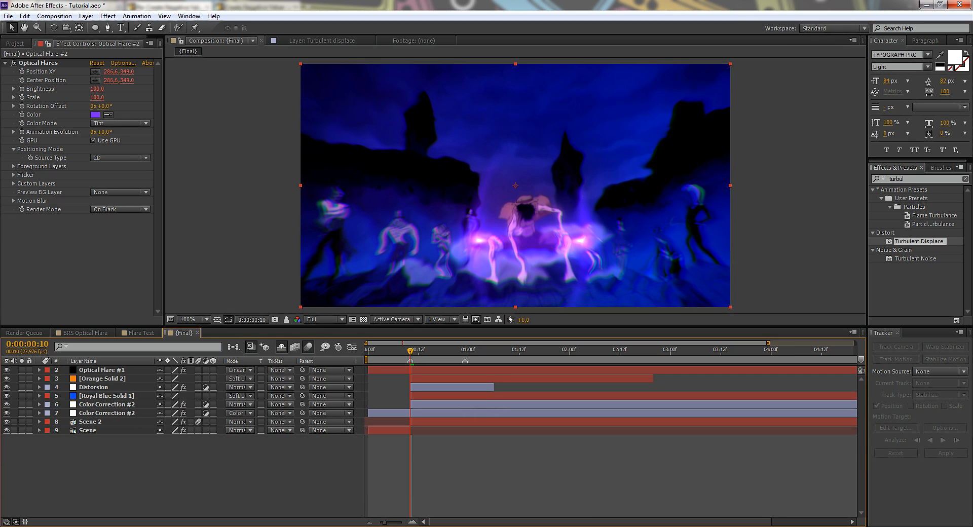
Step: Nudge Optical Flare #1's position to about 624, 346 and set its Scale to 70
{"action": "left_click", "coordinate": [102, 370]}
{"action": "left_click", "coordinate": [38, 62]}
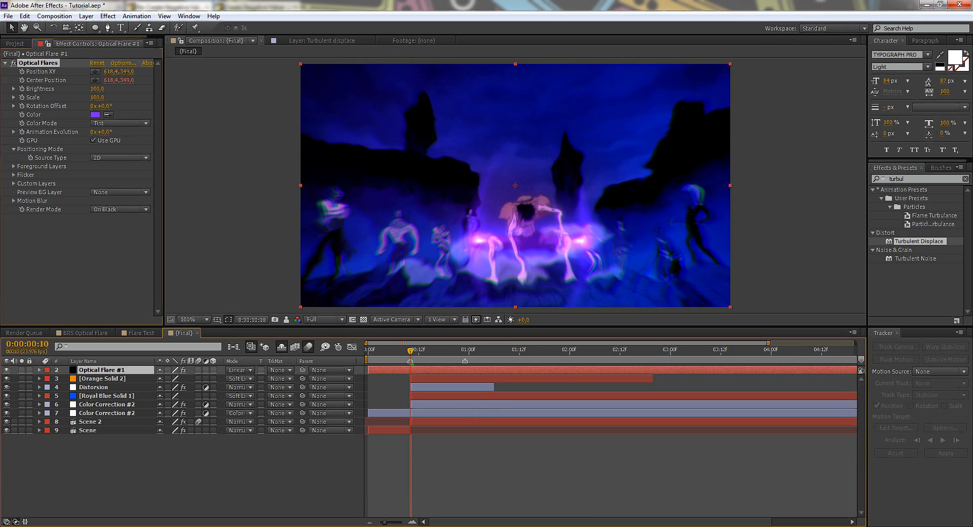
{"action": "mouse_move", "coordinate": [614, 242]}
{"action": "left_mouse_down"}
{"action": "mouse_move", "coordinate": [467, 238]}
{"action": "mouse_move", "coordinate": [617, 240]}
{"action": "left_mouse_up"}
{"action": "left_click", "coordinate": [96, 97]}
{"action": "key", "text": "shift+Down"}
{"action": "key", "text": "shift+Down"}
{"action": "key", "text": "shift+Down"}
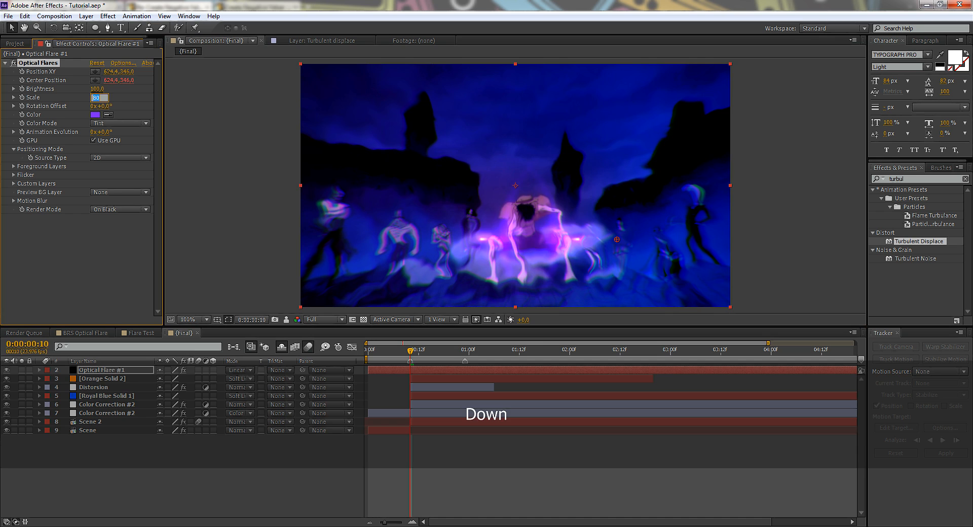
Step: Set Optical Flare #1's Brightness to 270 and move its flare to about 534, 346
{"action": "left_click", "coordinate": [76, 253]}
{"action": "left_click", "coordinate": [38, 63]}
{"action": "left_click_drag", "start_coordinate": [616, 239], "coordinate": [534, 236]}
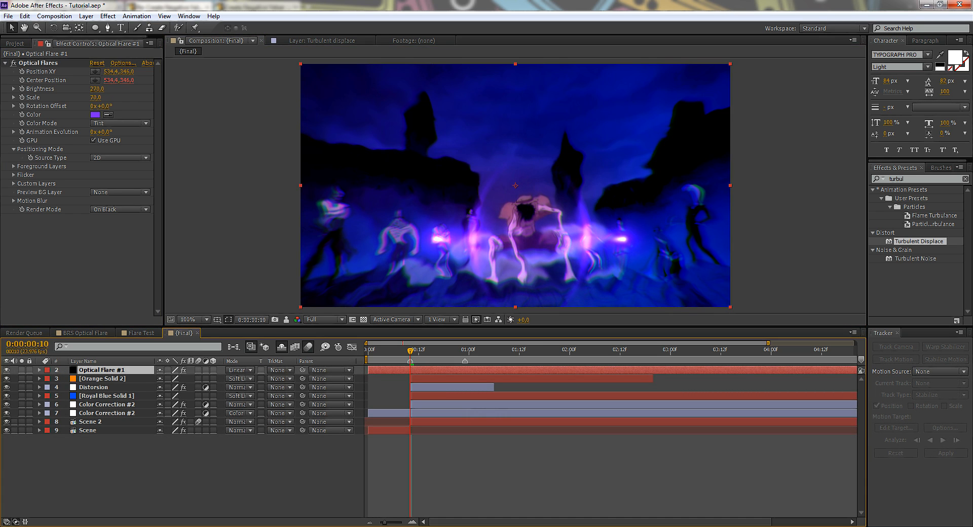
Step: Keyframe Optical Flare #1's animation from frame 10, resetting Scale to 100 three frames on, and reveal its keyframes
{"action": "key", "text": "ctrl+Right"}
{"action": "key", "text": "ctrl+Right"}
{"action": "key", "text": "ctrl+Right"}
{"action": "right_click", "coordinate": [34, 97]}
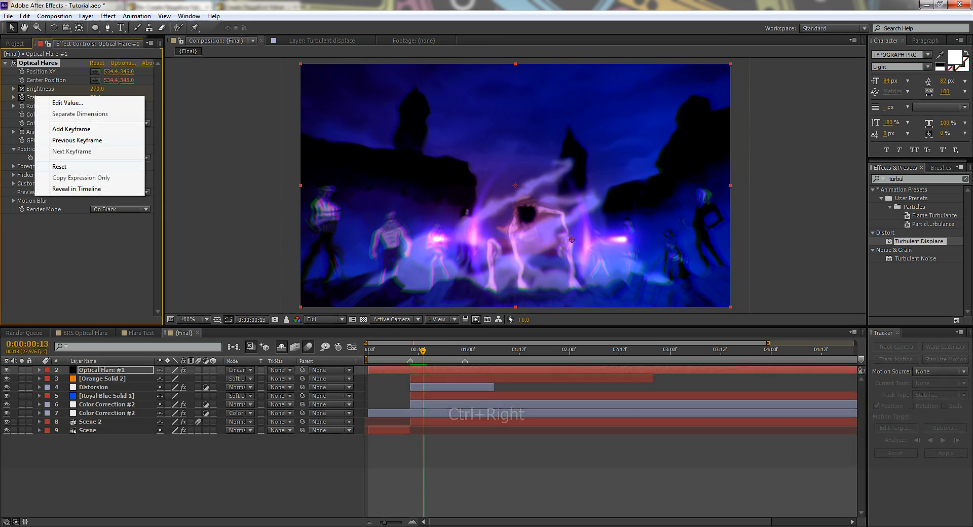
{"action": "left_click", "coordinate": [59, 166]}
{"action": "key", "text": "u"}
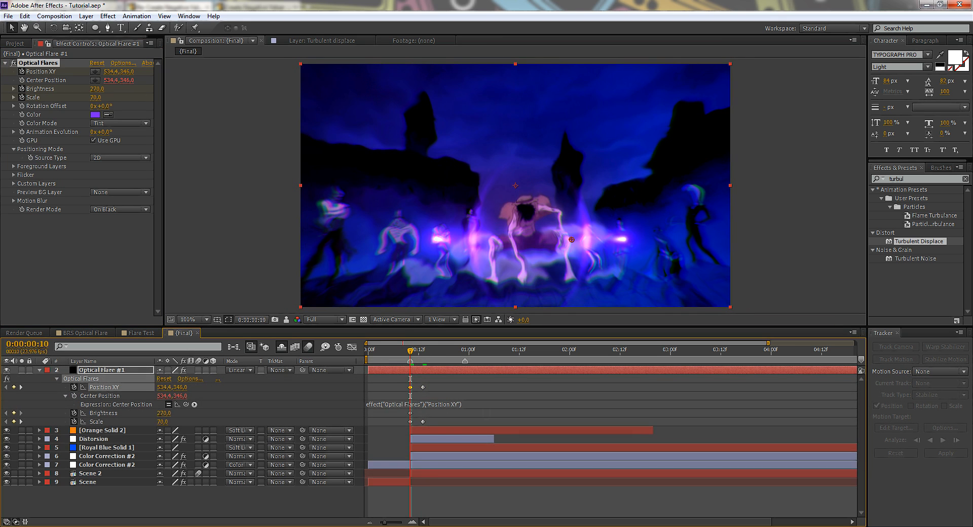
Step: At 0:00:00:23, undo an added Brightness keyframe and set Optical Flare #1's Position XY to about 503, 346
{"action": "left_click_drag", "start_coordinate": [423, 350], "coordinate": [465, 350]}
{"action": "left_click", "coordinate": [14, 413]}
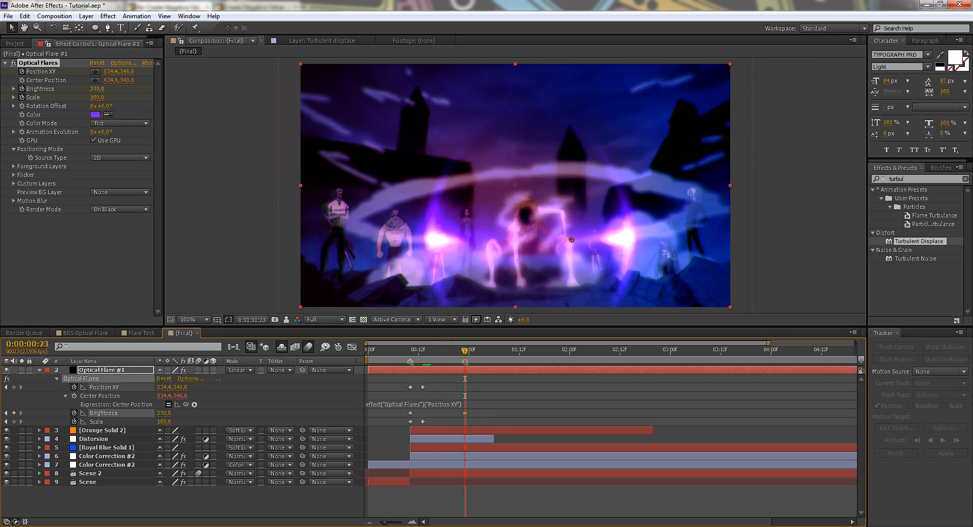
{"action": "key", "text": "ctrl+z"}
{"action": "left_click_drag", "start_coordinate": [112, 72], "coordinate": [95, 72]}
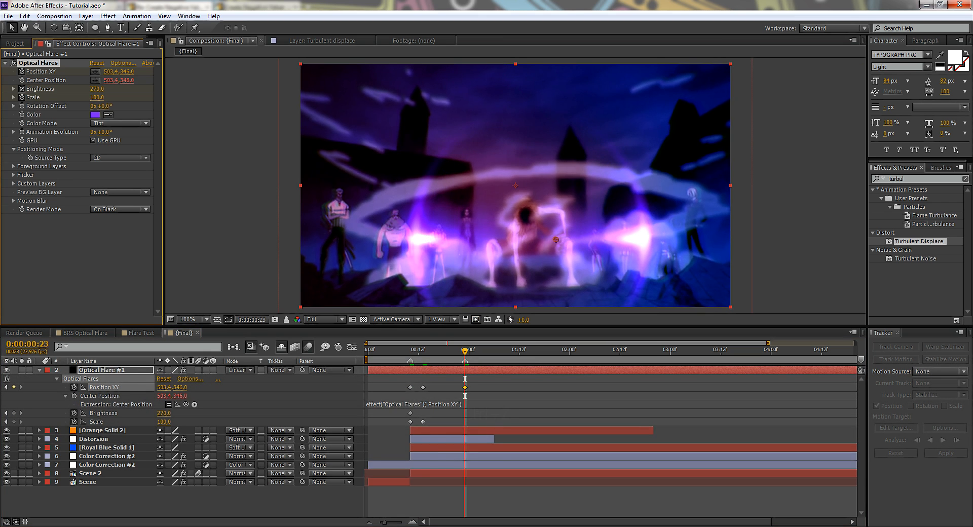
Step: Preview the composition to check the flare animation against the footage and song
{"action": "key", "text": "j"}
{"action": "key", "text": "j"}
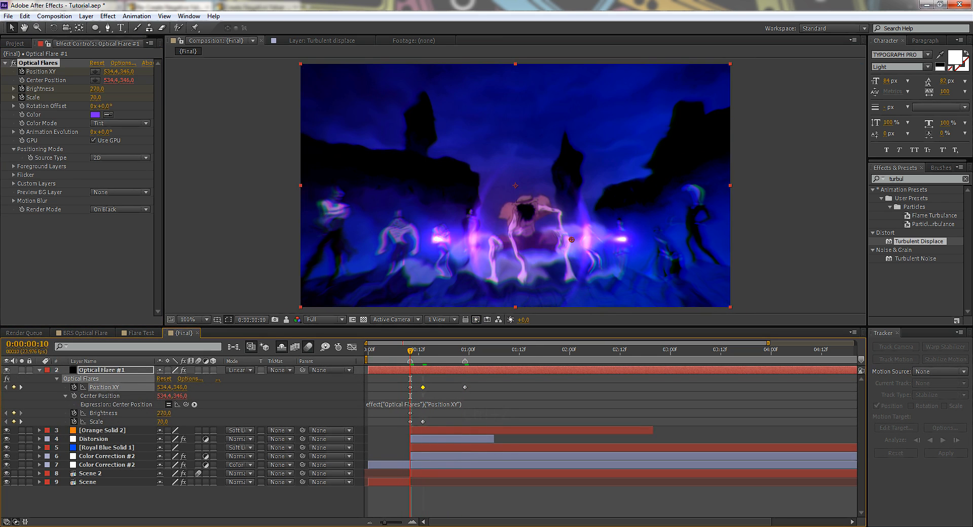
{"action": "key", "text": "KP_0"}
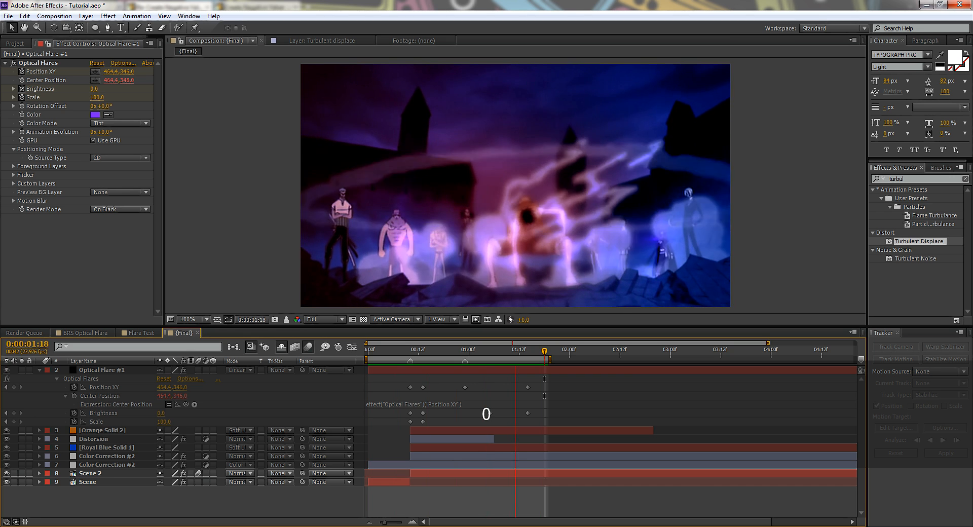
{"action": "key", "text": "space"}
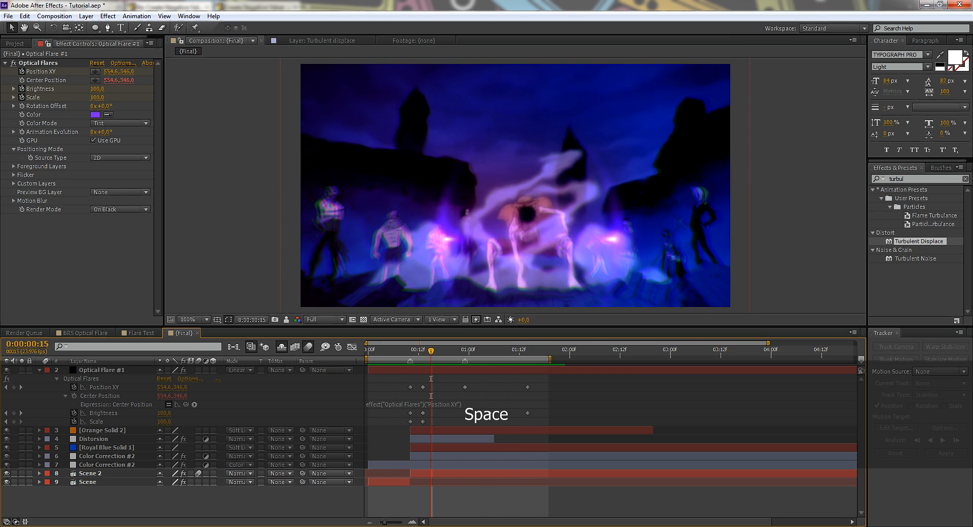
Step: Move Optical Flare #1's first Brightness keyframe earlier and set its Position XY at 0:00:00:10 to 574.4, 346
{"action": "mouse_move", "coordinate": [411, 350]}
{"action": "left_mouse_down"}
{"action": "mouse_move", "coordinate": [423, 351]}
{"action": "mouse_move", "coordinate": [410, 350]}
{"action": "left_mouse_up"}
{"action": "left_click_drag", "start_coordinate": [411, 413], "coordinate": [381, 413]}
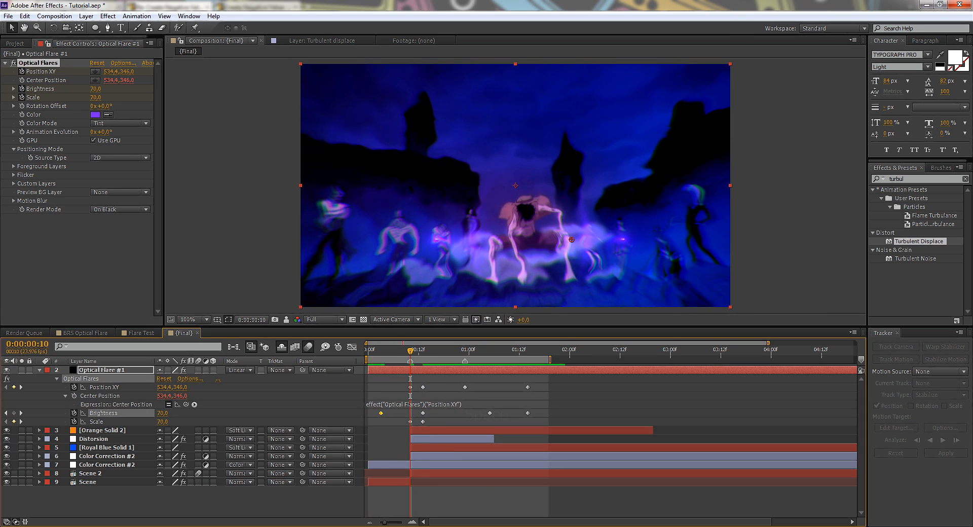
{"action": "left_click_drag", "start_coordinate": [572, 239], "coordinate": [597, 239]}
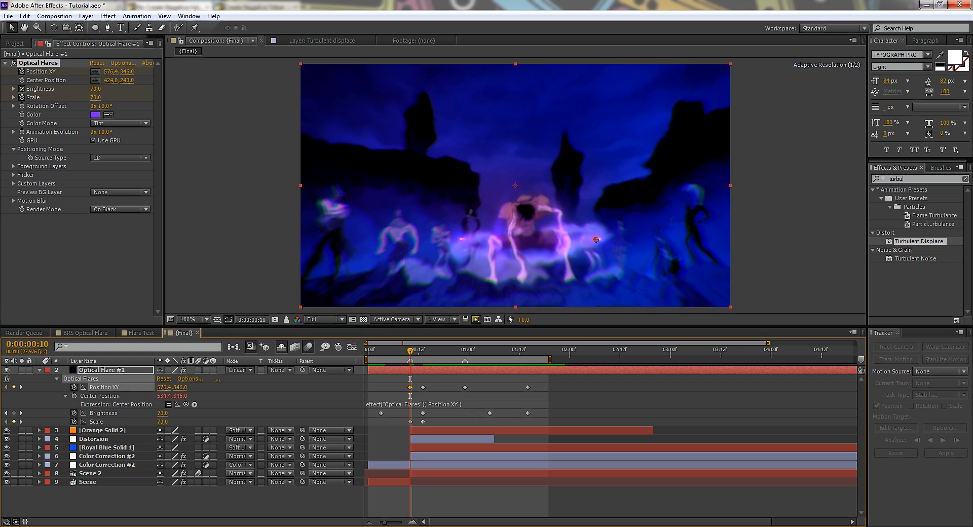
{"action": "left_click_drag", "start_coordinate": [111, 71], "coordinate": [131, 71]}
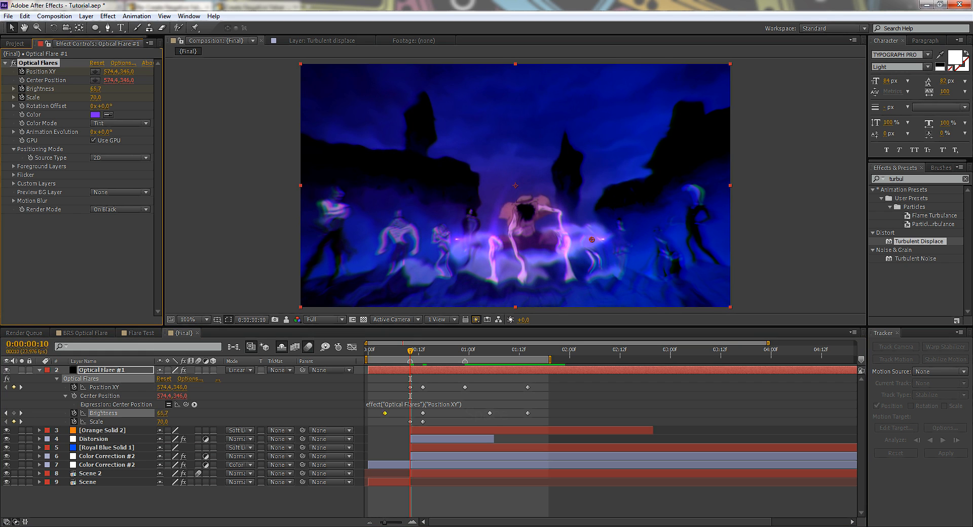
Step: Move the first Brightness keyframe to 0:00:00:10 and save the project, collapsing Optical Flare #1's properties
{"action": "left_click_drag", "start_coordinate": [385, 413], "coordinate": [411, 413]}
{"action": "key", "text": "ctrl+s"}
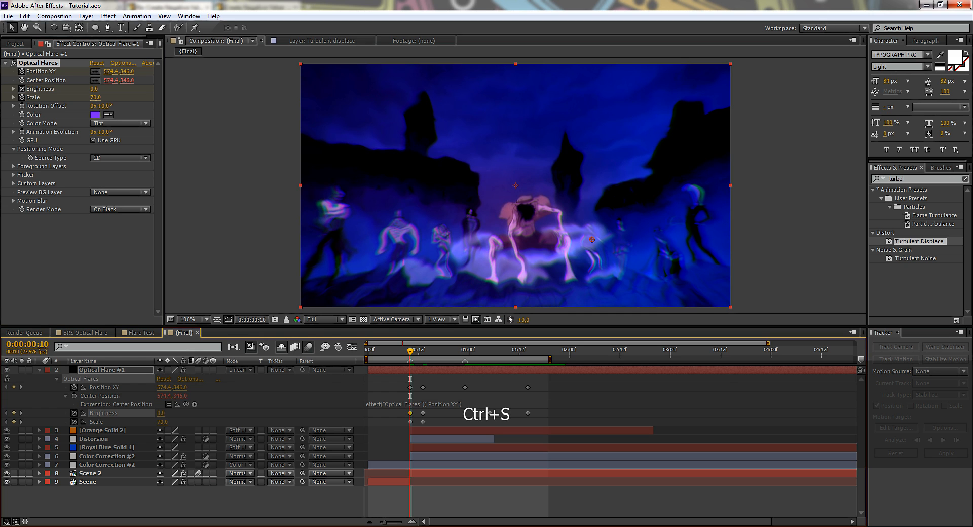
{"action": "key", "text": "u"}
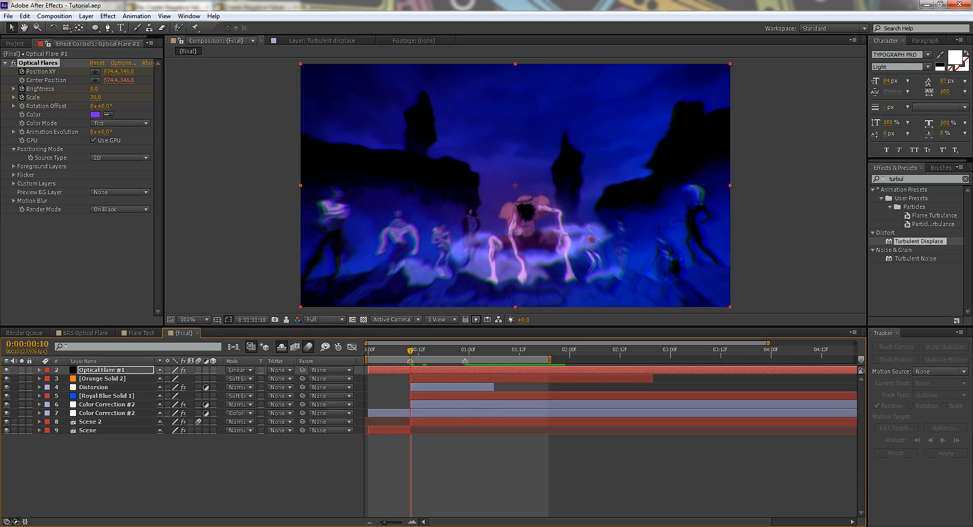
Step: Create a new comp-sized black solid named Lens Flare 2 on top of the layers
{"action": "right_click", "coordinate": [224, 466]}
{"action": "mouse_move", "coordinate": [263, 358]}
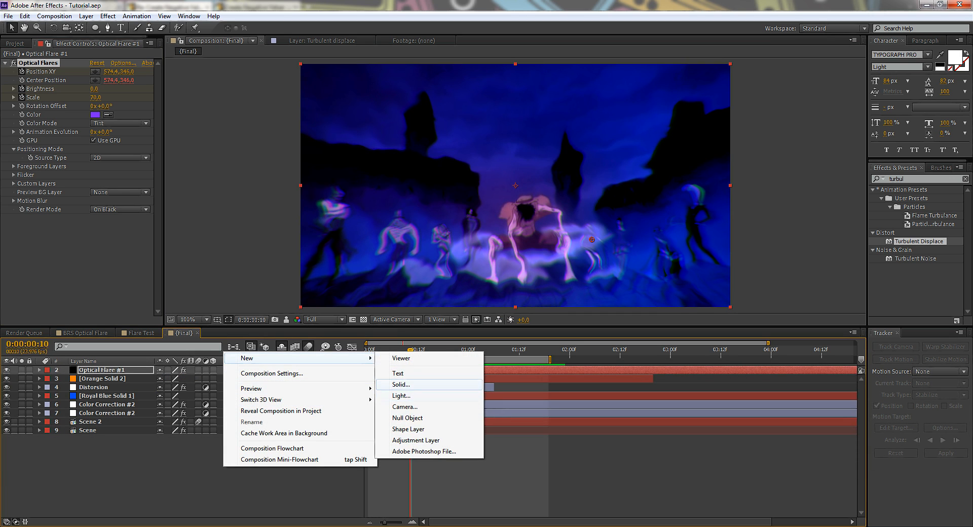
{"action": "left_click", "coordinate": [400, 384]}
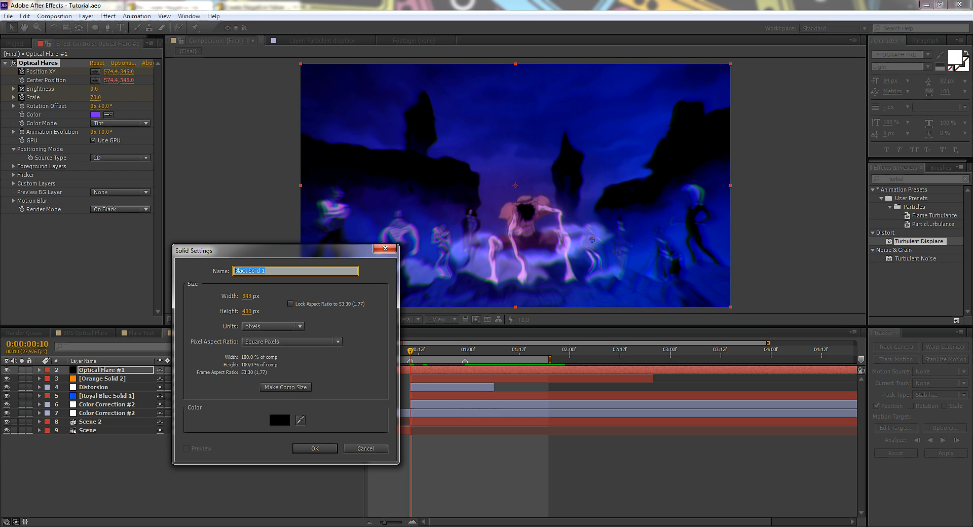
{"action": "type", "text": "Lens Flare"}
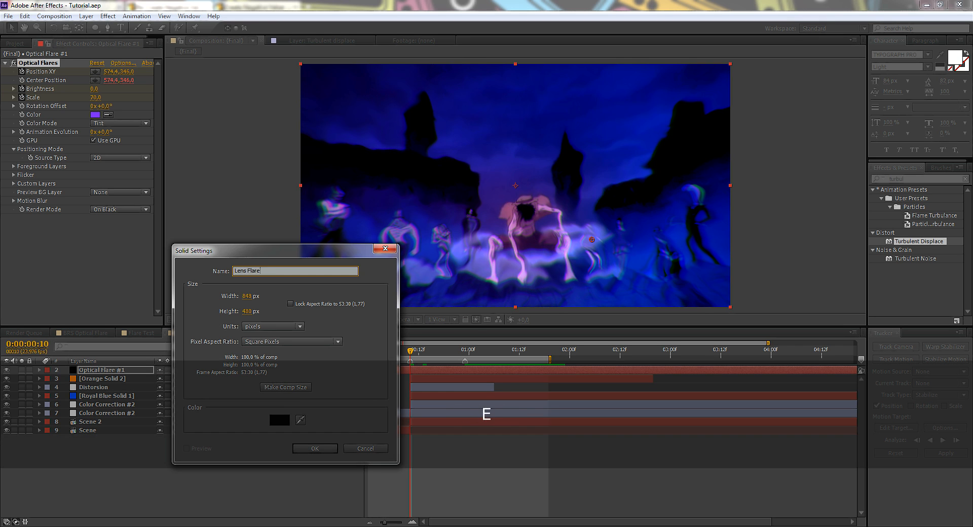
{"action": "key", "text": "Return"}
Step: Apply Video Copilot Optical Flares to the Lens Flare 2 solid and load the Good One custom preset
{"action": "left_click", "coordinate": [108, 16]}
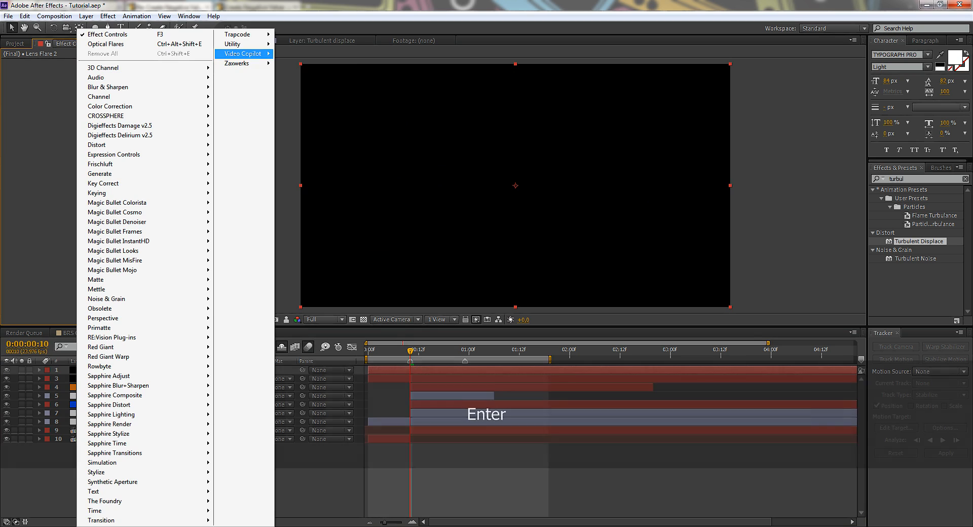
{"action": "mouse_move", "coordinate": [243, 53]}
{"action": "left_click", "coordinate": [304, 66]}
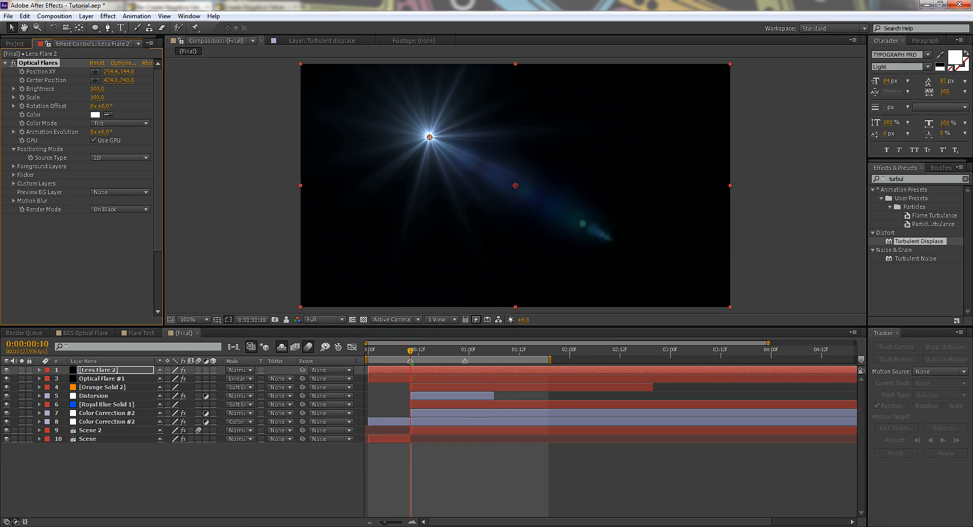
{"action": "left_click", "coordinate": [122, 64]}
{"action": "left_click", "coordinate": [727, 158]}
{"action": "left_click", "coordinate": [835, 158]}
{"action": "left_click", "coordinate": [835, 219]}
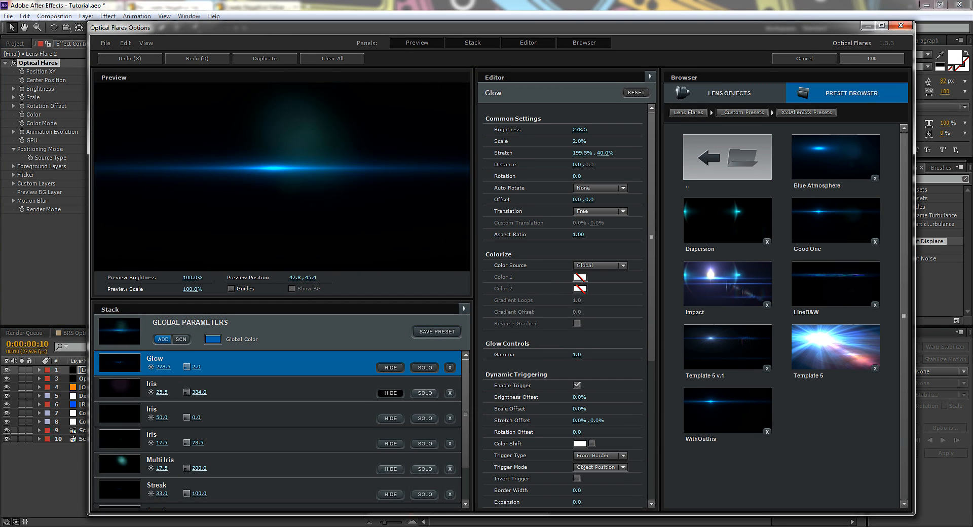
{"action": "key", "text": "Return"}
Step: Tint the new lens flare magenta-purple and give its layer the same Linear blending mode as Optical Flare #1
{"action": "key", "text": "ctrl+c"}
{"action": "left_click", "coordinate": [99, 370]}
{"action": "left_click", "coordinate": [95, 115]}
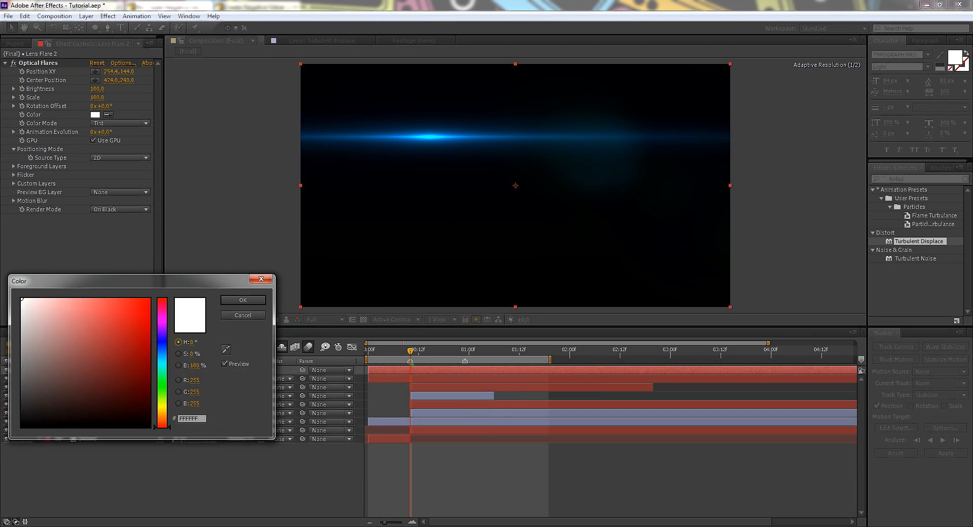
{"action": "key", "text": "ctrl+v"}
{"action": "left_click", "coordinate": [162, 326]}
{"action": "key", "text": "Return"}
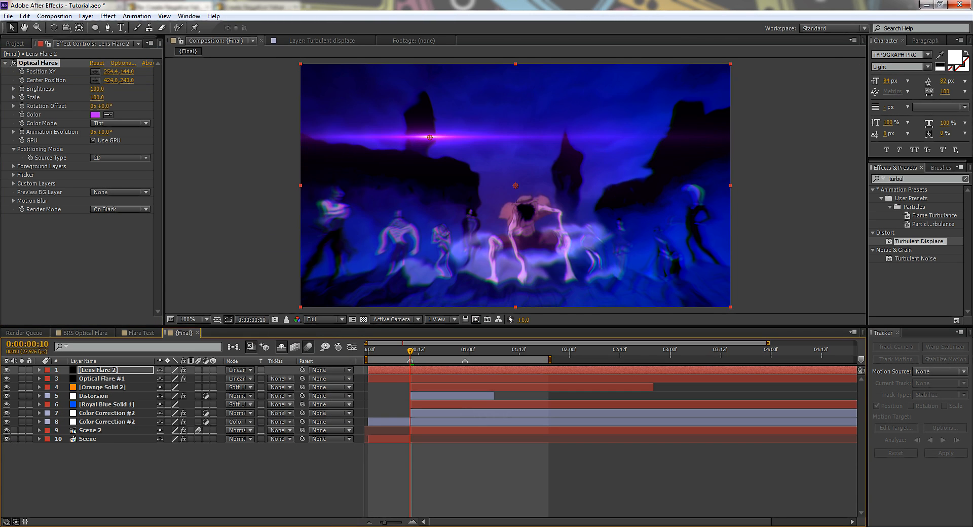
Step: Raise Optical Flare #1's Brightness keyframe at 0:00:00:13 to about 310
{"action": "mouse_move", "coordinate": [426, 350]}
{"action": "left_mouse_down"}
{"action": "mouse_move", "coordinate": [414, 350]}
{"action": "mouse_move", "coordinate": [423, 350]}
{"action": "left_mouse_up"}
{"action": "left_click", "coordinate": [102, 379]}
{"action": "key", "text": "u"}
{"action": "left_click_drag", "start_coordinate": [164, 421], "coordinate": [179, 421]}
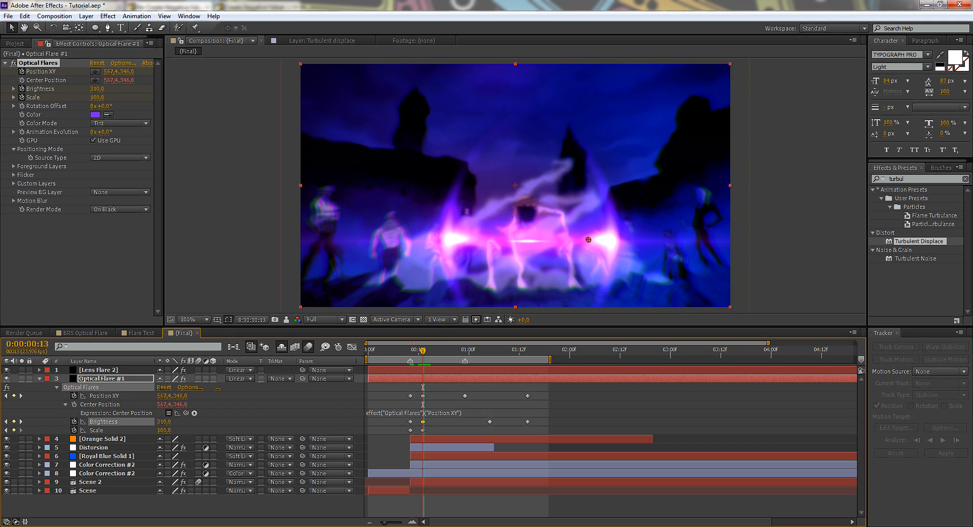
Step: Set Lens Flare 2's Position XY to about 448.4, 350 and raise its Brightness to about 200
{"action": "left_click", "coordinate": [98, 370]}
{"action": "left_click_drag", "start_coordinate": [97, 88], "coordinate": [116, 89]}
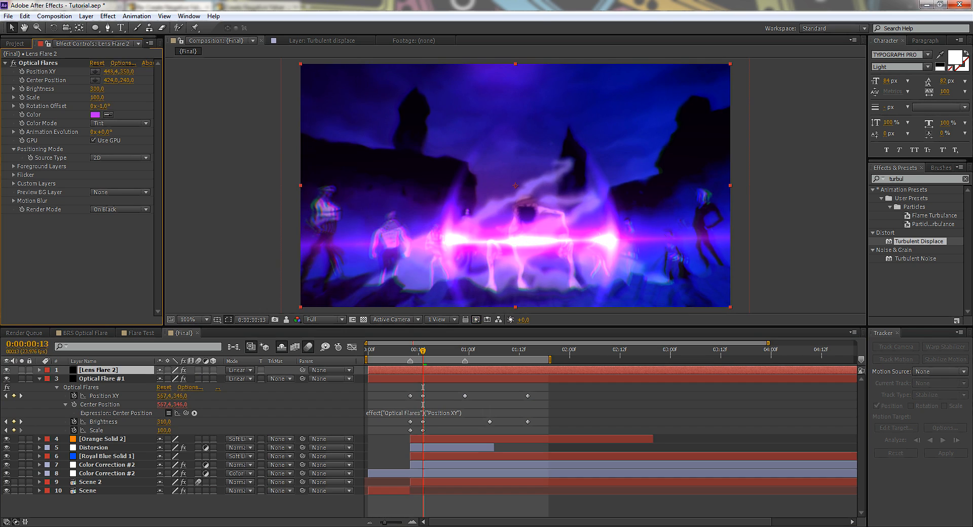
{"action": "left_click", "coordinate": [123, 62]}
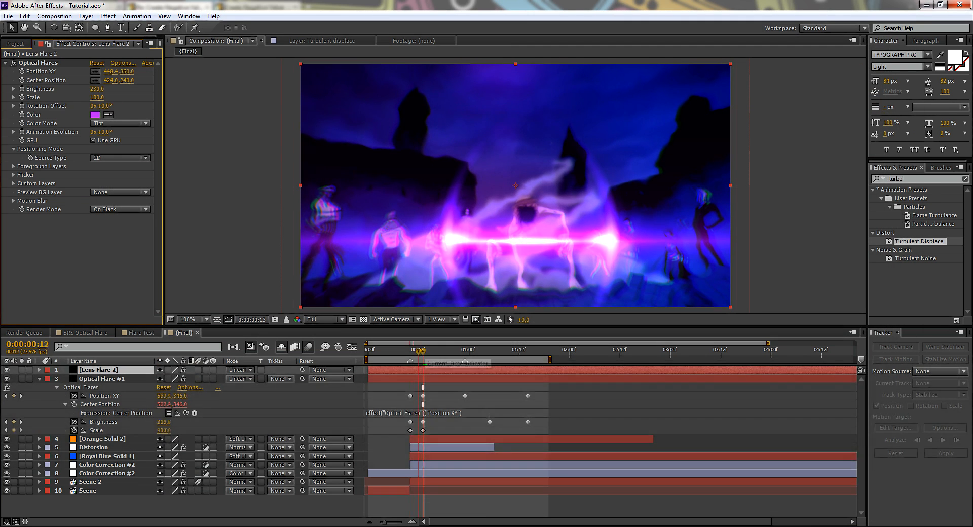
Step: Trim the start of Lens Flare 2 to 0:00:00:10 and start keyframing its Brightness
{"action": "left_click_drag", "start_coordinate": [423, 350], "coordinate": [411, 351]}
{"action": "left_click", "coordinate": [102, 379]}
{"action": "left_click", "coordinate": [99, 370]}
{"action": "key", "text": "alt+["}
{"action": "left_click", "coordinate": [21, 88], "text": "alt"}
{"action": "key", "text": "ctrl+z"}
{"action": "key", "text": "u"}
{"action": "left_click", "coordinate": [21, 88]}
Step: Keyframe Lens Flare 2's Brightness at 0 at 0:00:00:10, peaking at 0:00:00:13 and back to 0 at about 0:00:00:19
{"action": "left_click_drag", "start_coordinate": [411, 350], "coordinate": [532, 351]}
{"action": "key", "text": "u"}
{"action": "left_click", "coordinate": [14, 387]}
{"action": "left_click", "coordinate": [6, 387]}
{"action": "left_click", "coordinate": [163, 387]}
{"action": "type", "text": "0"}
{"action": "left_click", "coordinate": [284, 387]}
{"action": "left_click", "coordinate": [94, 89]}
{"action": "type", "text": "0"}
{"action": "key", "text": "Return"}
Step: Move Lens Flare 2's last Brightness keyframe out to about 0:00:01:08 and preview the flare timing
{"action": "key", "text": "KP_0"}
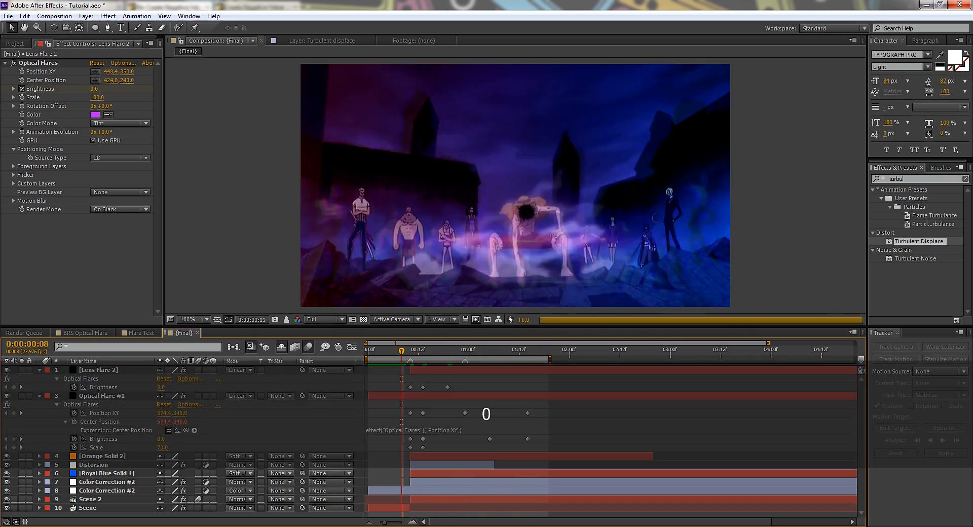
{"action": "left_click_drag", "start_coordinate": [447, 387], "coordinate": [502, 387]}
{"action": "key", "text": "KP_0"}
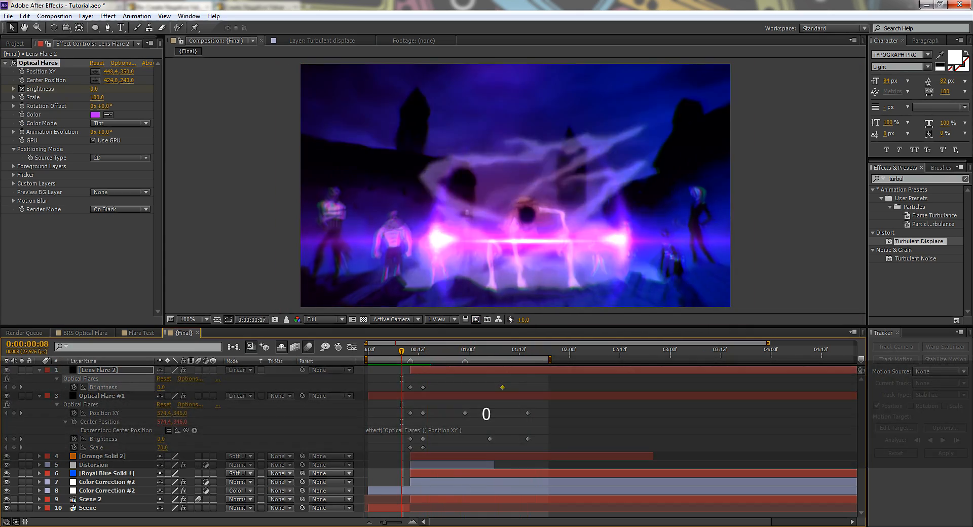
{"action": "key", "text": "KP_0"}
{"action": "key", "text": "space"}
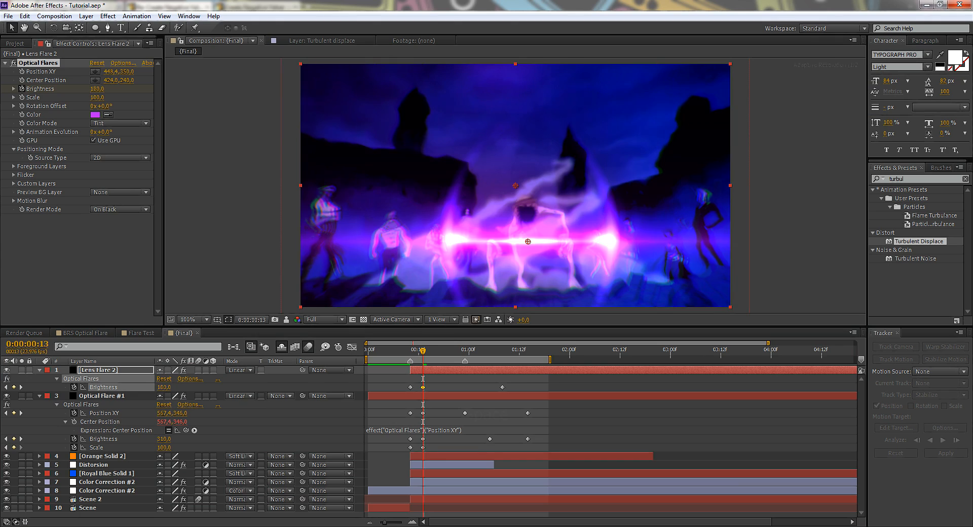
Step: Push Lens Flare 2's last Brightness keyframe to about 0:00:01:10 and preview the composition again
{"action": "left_click_drag", "start_coordinate": [423, 350], "coordinate": [540, 350]}
{"action": "left_click_drag", "start_coordinate": [502, 387], "coordinate": [511, 387]}
{"action": "key", "text": "KP_0"}
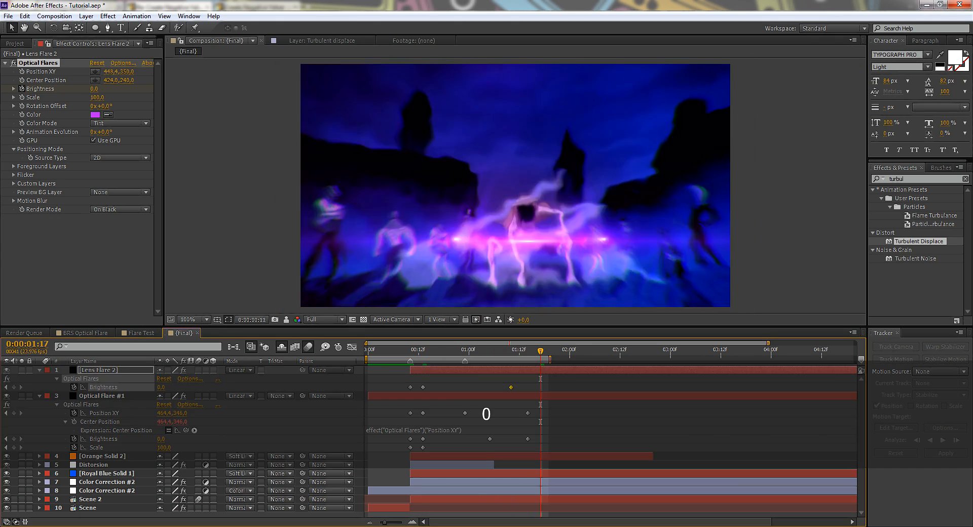
{"action": "key", "text": "KP_0"}
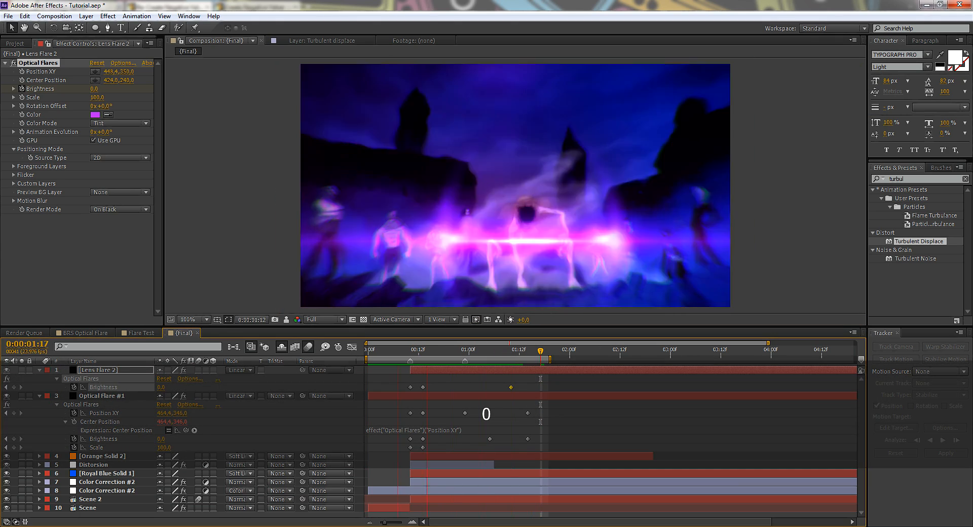
Step: Lower Optical Flare #1's Brightness at 0:00:00:13 to about 230 and shift Lens Flare 2's last Brightness keyframe to about 0:00:00:20, previewing the result
{"action": "key", "text": "KP_0"}
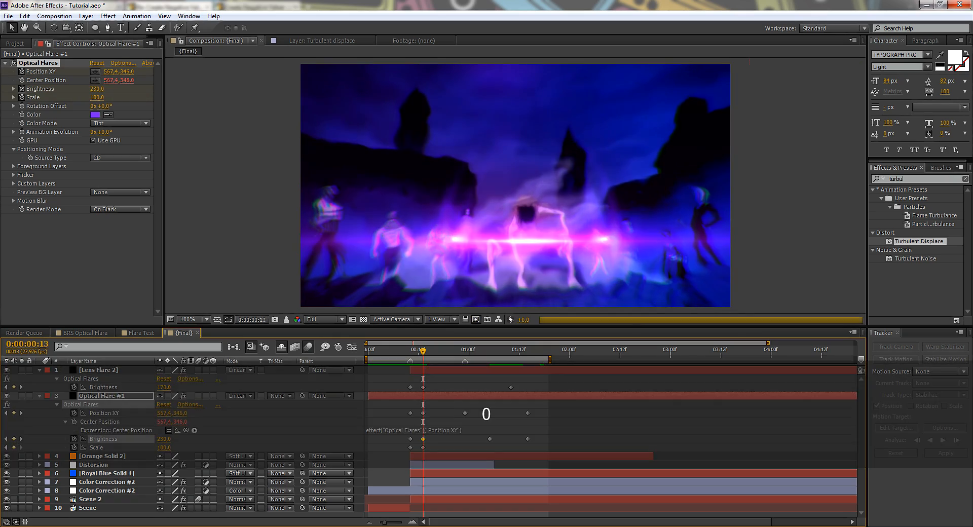
{"action": "key", "text": "space"}
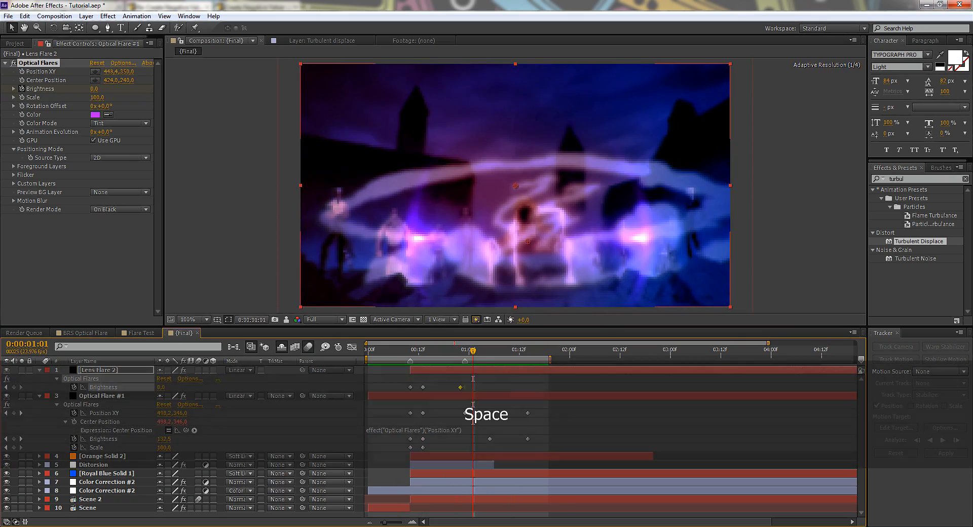
{"action": "key", "text": "KP_0"}
{"action": "key", "text": "KP_0"}
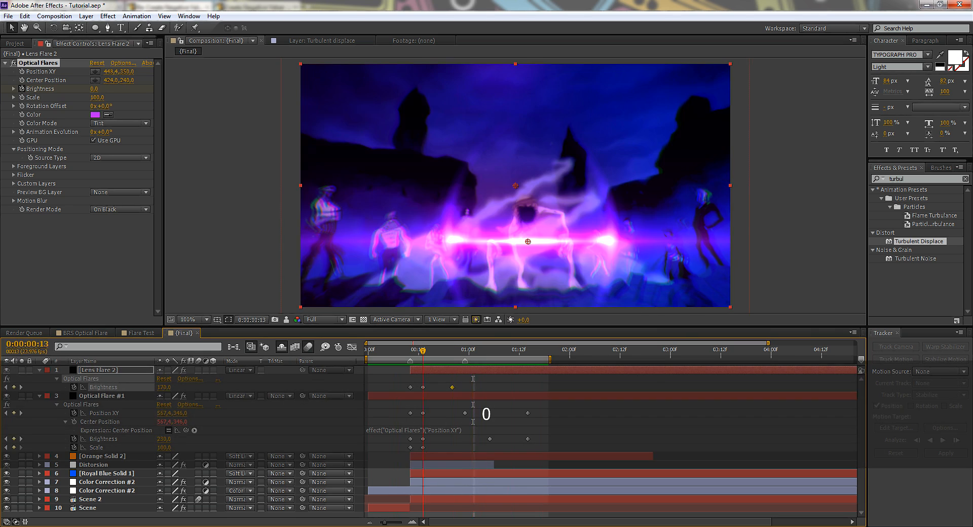
Step: Lower Lens Flare 2's Brightness keyframe at 0:00:00:13 to 110 and adjust the Glow object's scale in its Optical Flares options
{"action": "left_click_drag", "start_coordinate": [163, 387], "coordinate": [157, 387]}
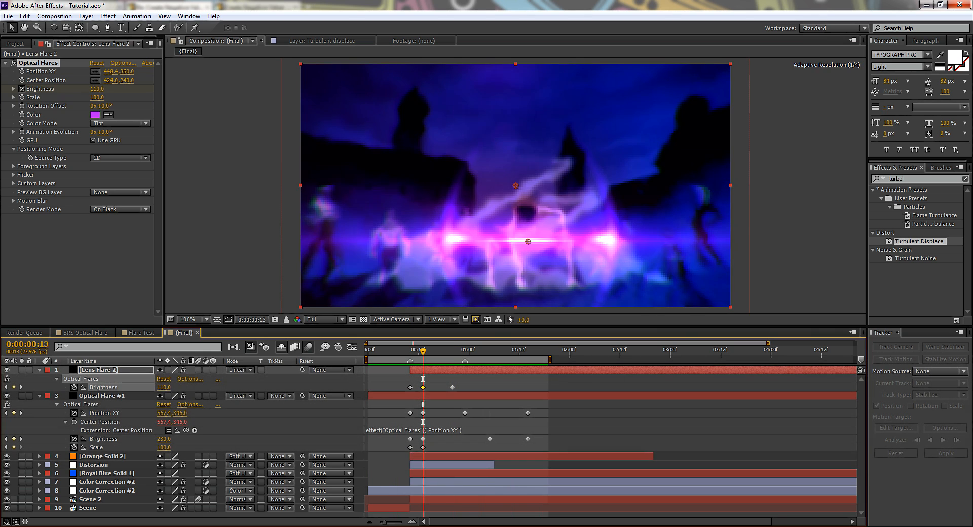
{"action": "left_click", "coordinate": [190, 379]}
{"action": "left_click", "coordinate": [196, 366]}
{"action": "left_click_drag", "start_coordinate": [196, 367], "coordinate": [198, 367]}
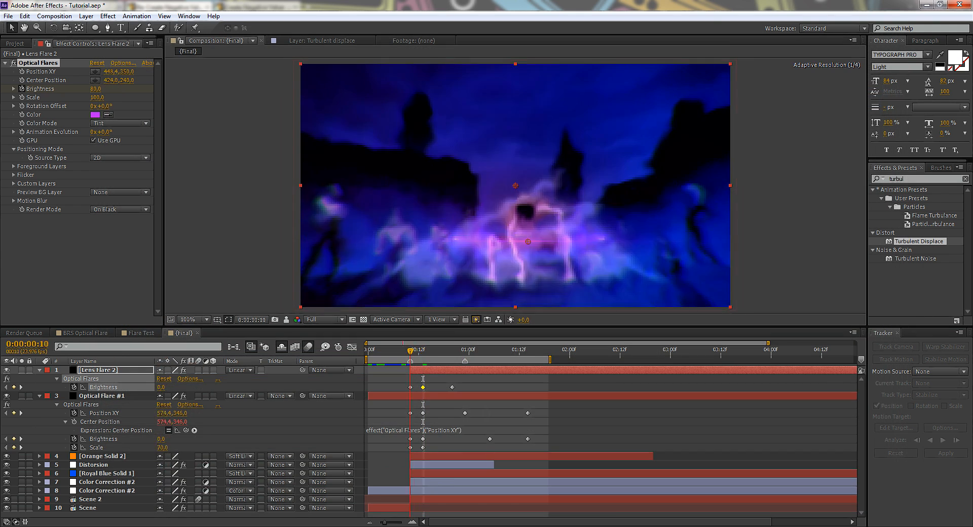
Step: Save the project, deselect everything and collapse the keyframed properties of all layers
{"action": "left_click_drag", "start_coordinate": [523, 351], "coordinate": [527, 351]}
{"action": "key", "text": "ctrl+s"}
{"action": "key", "text": "F2"}
{"action": "key", "text": "u"}
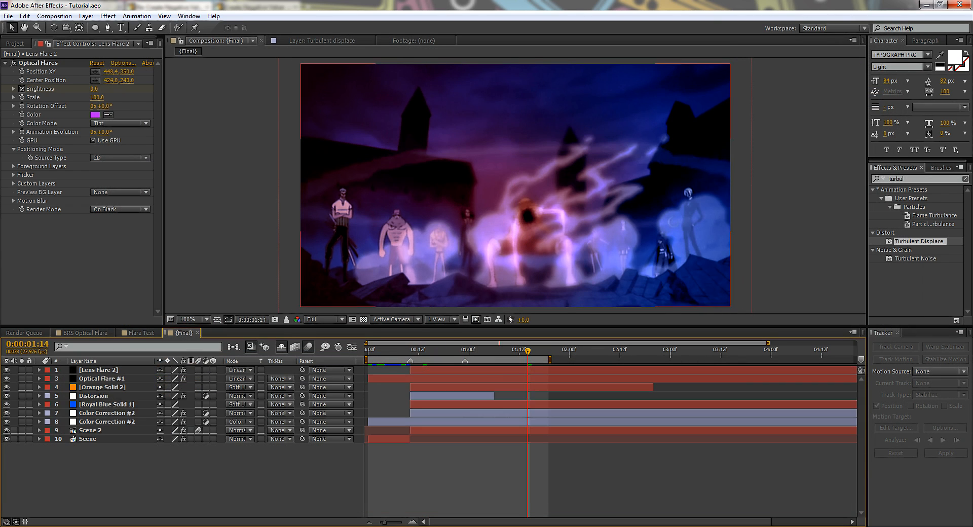
Step: Move the Distorsion layer above the flare layers and preview the result
{"action": "left_click", "coordinate": [93, 396]}
{"action": "left_click_drag", "start_coordinate": [93, 396], "coordinate": [94, 367]}
{"action": "left_click_drag", "start_coordinate": [459, 350], "coordinate": [422, 350]}
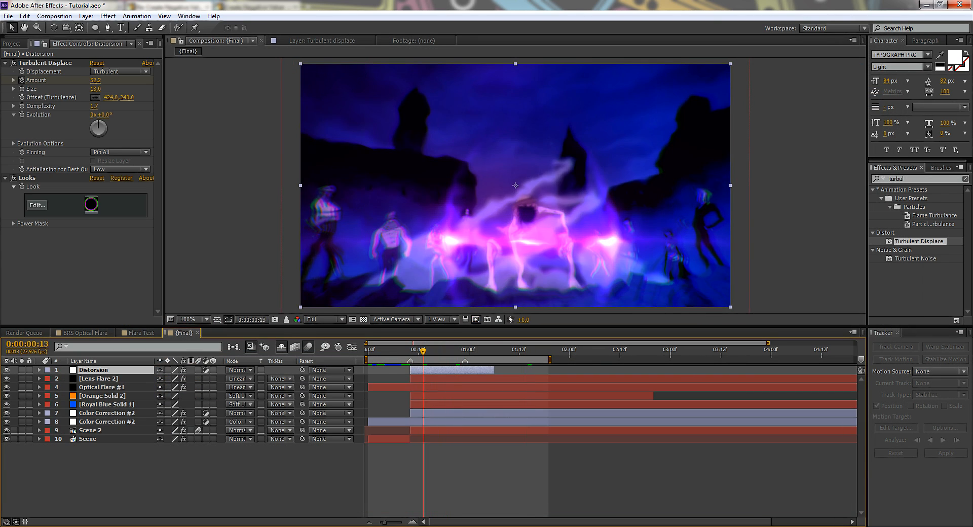
{"action": "key", "text": "KP_0"}
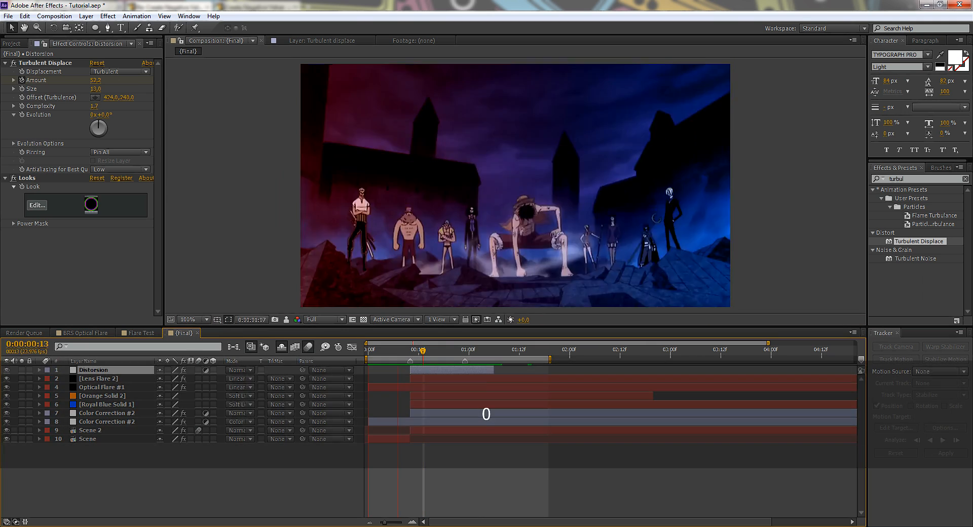
{"action": "key", "text": "space"}
Step: Move the Distorsion layer's last Turbulent Displace Amount keyframe to 0:00:00:14 and save the project
{"action": "key", "text": "u"}
{"action": "left_click_drag", "start_coordinate": [490, 387], "coordinate": [443, 387]}
{"action": "mouse_move", "coordinate": [422, 350]}
{"action": "left_mouse_down"}
{"action": "mouse_move", "coordinate": [435, 351]}
{"action": "mouse_move", "coordinate": [414, 350]}
{"action": "mouse_move", "coordinate": [427, 350]}
{"action": "left_mouse_up"}
{"action": "left_click_drag", "start_coordinate": [444, 387], "coordinate": [426, 388]}
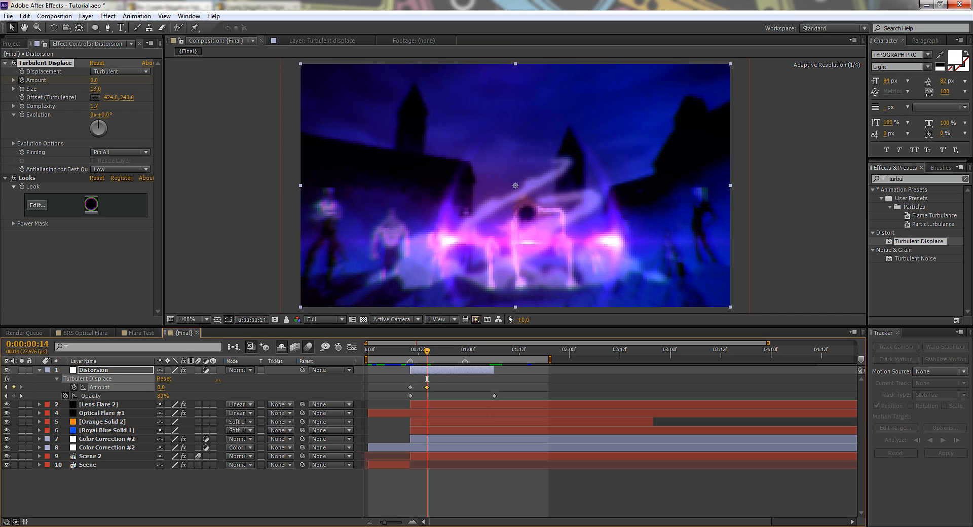
{"action": "left_click_drag", "start_coordinate": [426, 350], "coordinate": [456, 350]}
{"action": "key", "text": "ctrl+s"}
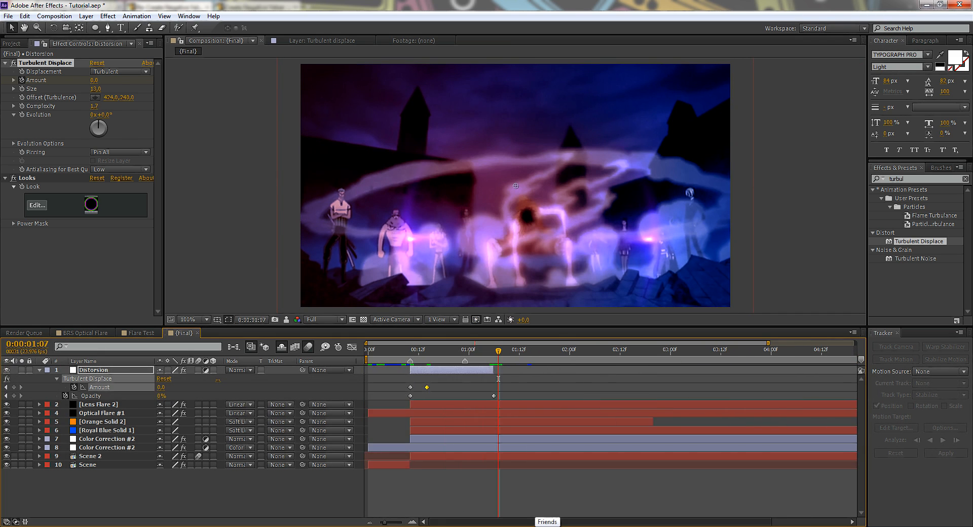
{"action": "key", "text": "s"}
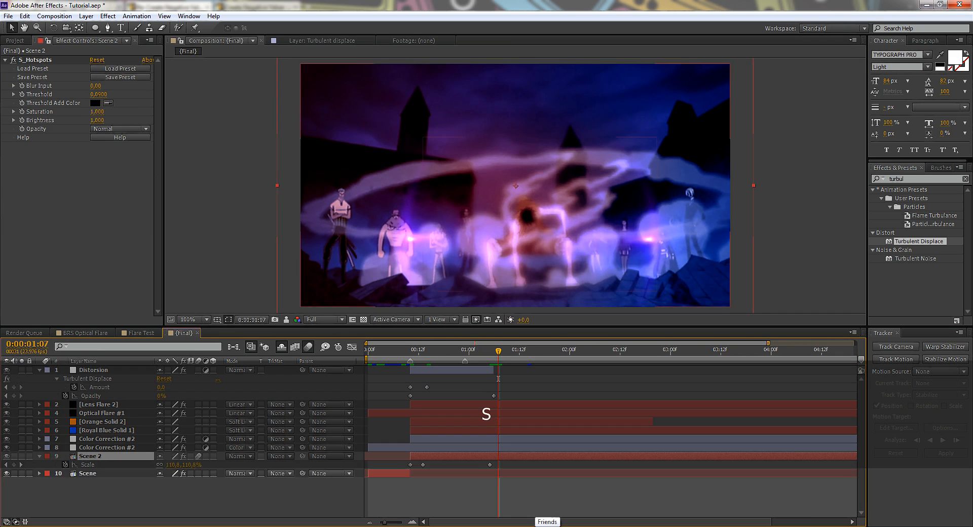
{"action": "key", "text": "ctrl+s"}
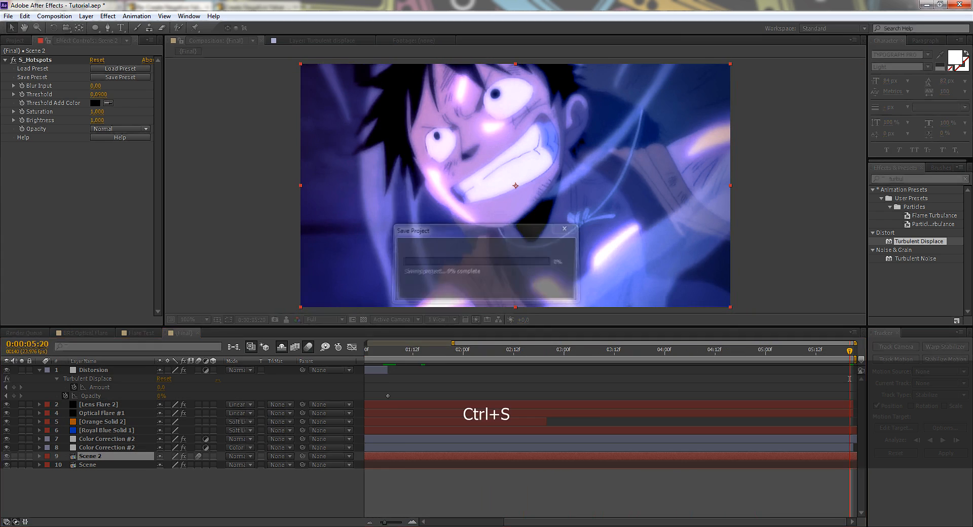
Step: Pre-compose the layers from Distorsion down to Scene 2 as {PreFinal}, moving all attributes, and dismiss the expression warning
{"action": "key", "text": "ctrl+shift+a"}
{"action": "left_click", "coordinate": [90, 456]}
{"action": "left_click", "coordinate": [93, 370], "text": "shift"}
{"action": "key", "text": "u"}
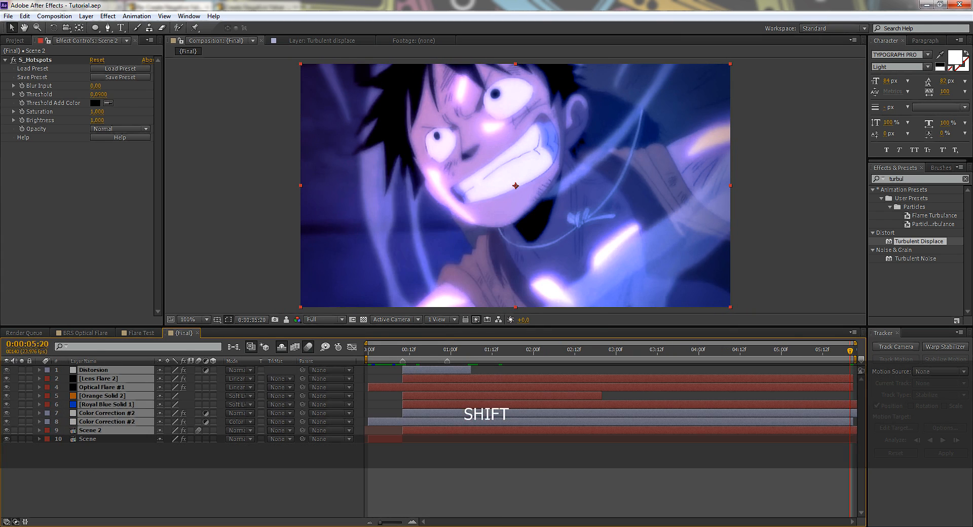
{"action": "key", "text": "ctrl+shift+c"}
{"action": "type", "text": "{PreFinal}"}
{"action": "key", "text": "Return"}
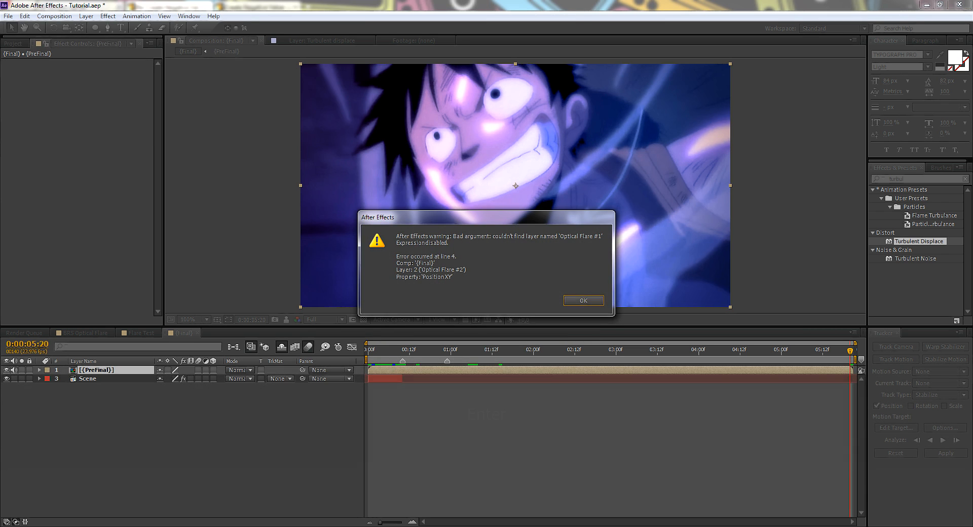
{"action": "key", "text": "Return"}
Step: Check the flare layers inside {PreFinal}, and undo the pre-composition
{"action": "key", "text": "space"}
{"action": "double_click", "coordinate": [96, 370]}
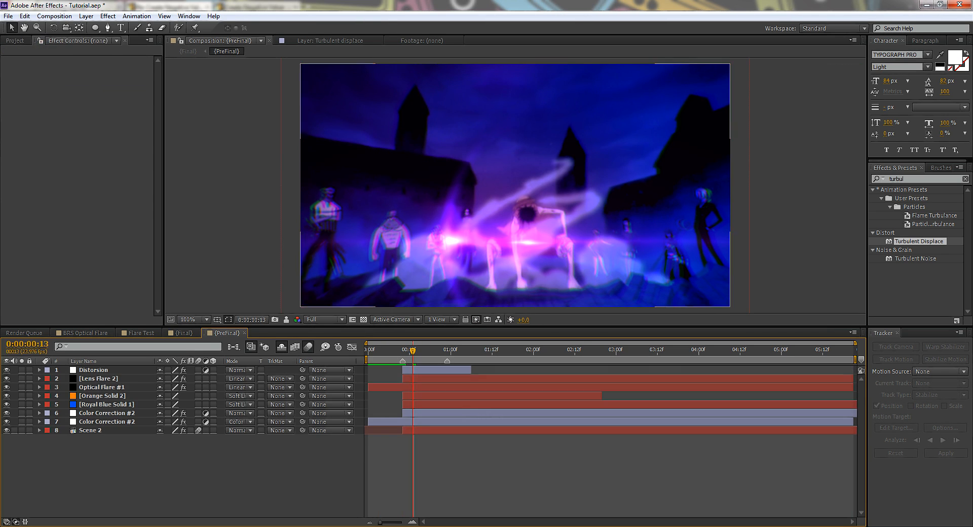
{"action": "left_click", "coordinate": [98, 378]}
{"action": "key", "text": "u"}
{"action": "key", "text": "u"}
{"action": "key", "text": "ctrl+z"}
{"action": "key", "text": "ctrl+z"}
{"action": "key", "text": "ctrl+z"}
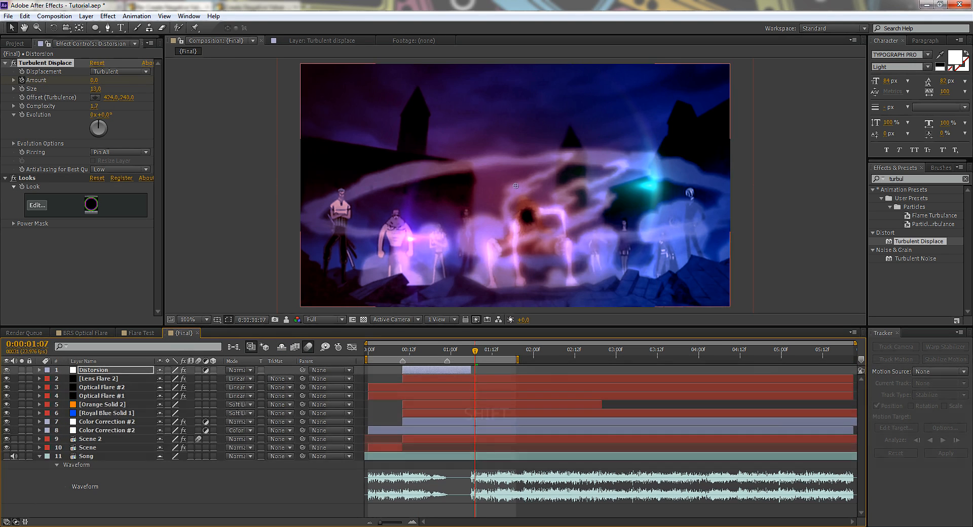
Step: Reveal the shy layers, pre-compose every layer except Song as {PreFinal}, and open it at 0:00:00:17
{"action": "key", "text": "ctrl+a"}
{"action": "key", "text": "ctrl+shift+c"}
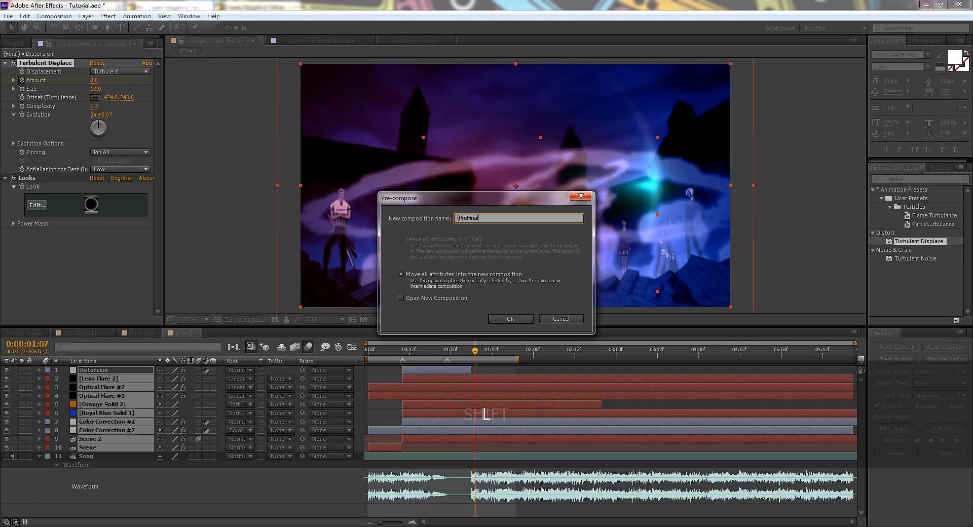
{"action": "key", "text": "Return"}
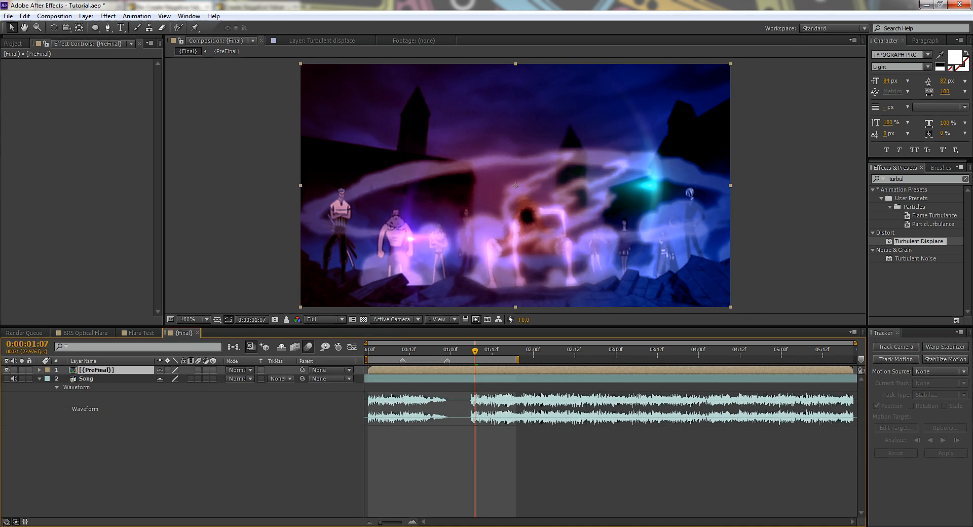
{"action": "double_click", "coordinate": [97, 370]}
{"action": "left_click_drag", "start_coordinate": [475, 351], "coordinate": [427, 350]}
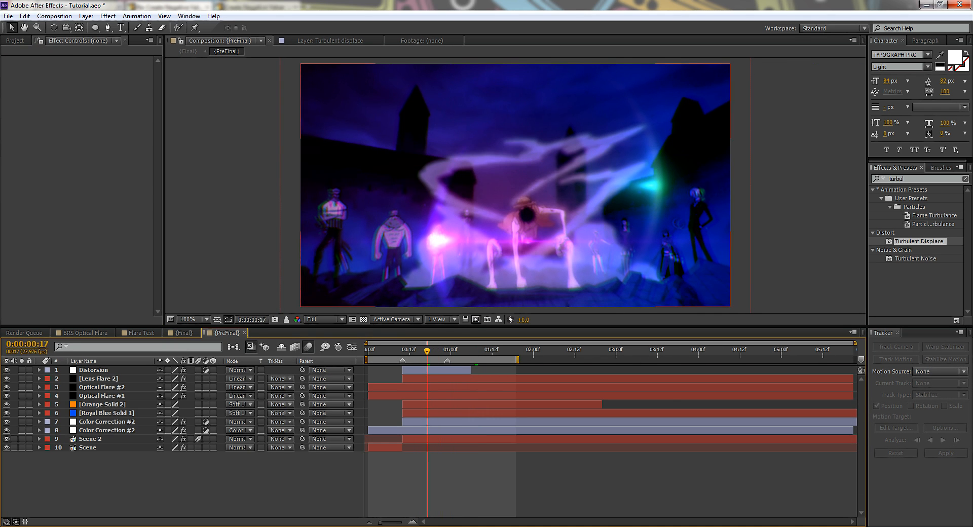
Step: Re-enable the disabled Position XY, Brightness, Scale and Color expressions on the Optical Flare #2 layer
{"action": "left_click", "coordinate": [99, 379]}
{"action": "left_click", "coordinate": [101, 387]}
{"action": "key", "text": "u"}
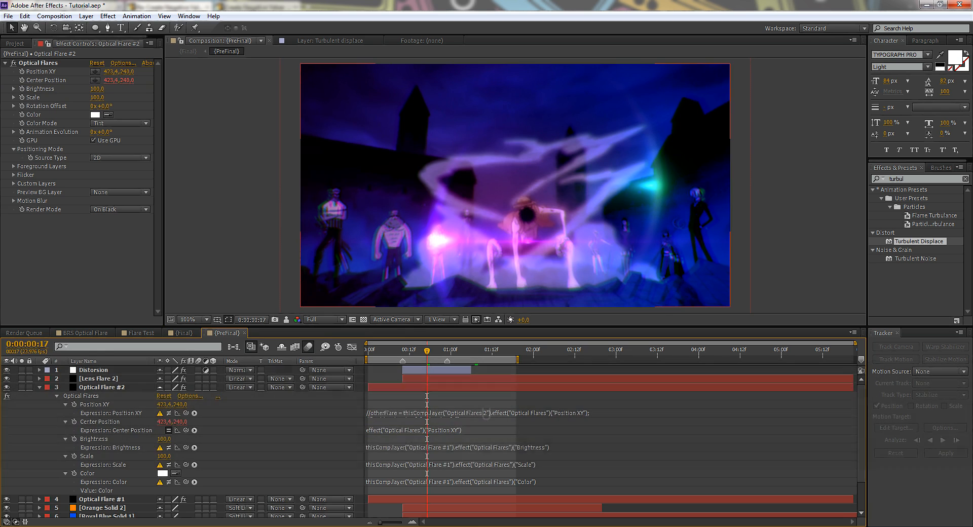
{"action": "left_click", "coordinate": [456, 448]}
{"action": "left_click", "coordinate": [456, 413]}
{"action": "left_click", "coordinate": [482, 448]}
{"action": "scroll", "coordinate": [482, 449], "scroll_direction": "down", "scroll_amount": 1}
{"action": "left_click", "coordinate": [482, 465]}
{"action": "left_click", "coordinate": [481, 474]}
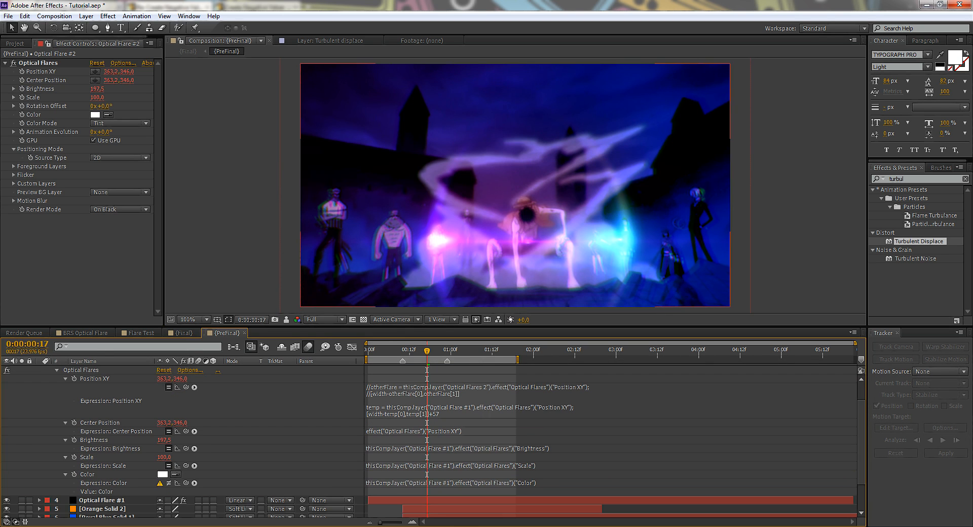
{"action": "left_click", "coordinate": [481, 483]}
{"action": "left_click", "coordinate": [481, 474]}
{"action": "scroll", "coordinate": [481, 474], "scroll_direction": "up", "scroll_amount": 1}
{"action": "key", "text": "u"}
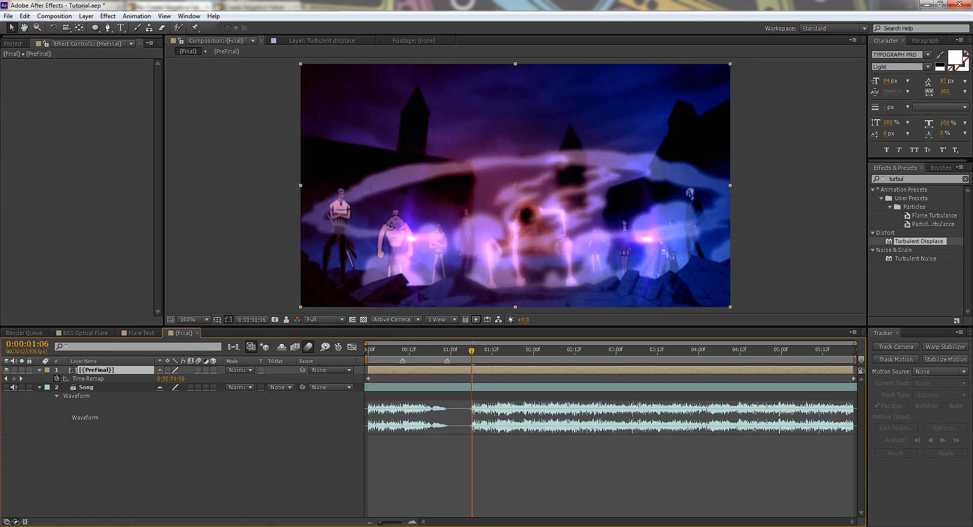
Step: Add a Time Remap keyframe that speeds up {PreFinal} after 0:00:01:06, move it to 0:00:01:17, and preview the result
{"action": "key", "text": "KP_0"}
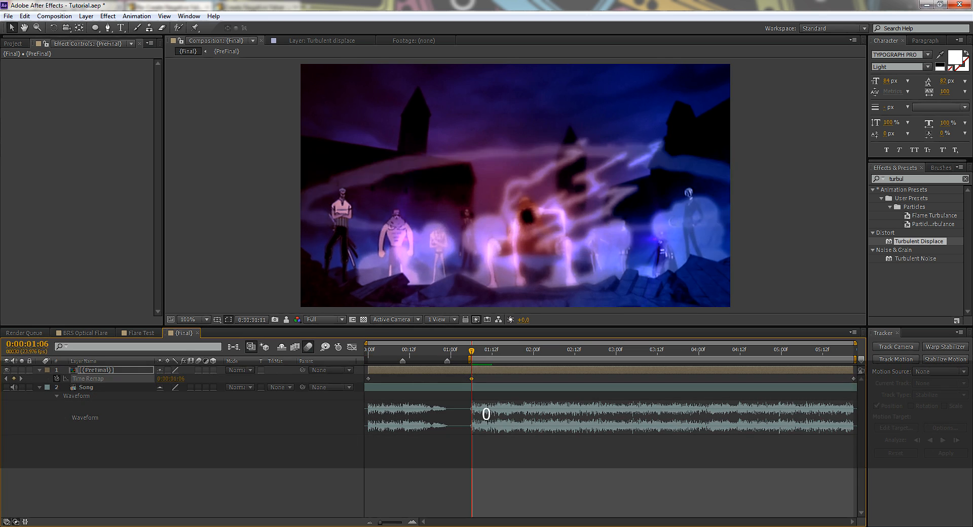
{"action": "key", "text": "KP_0"}
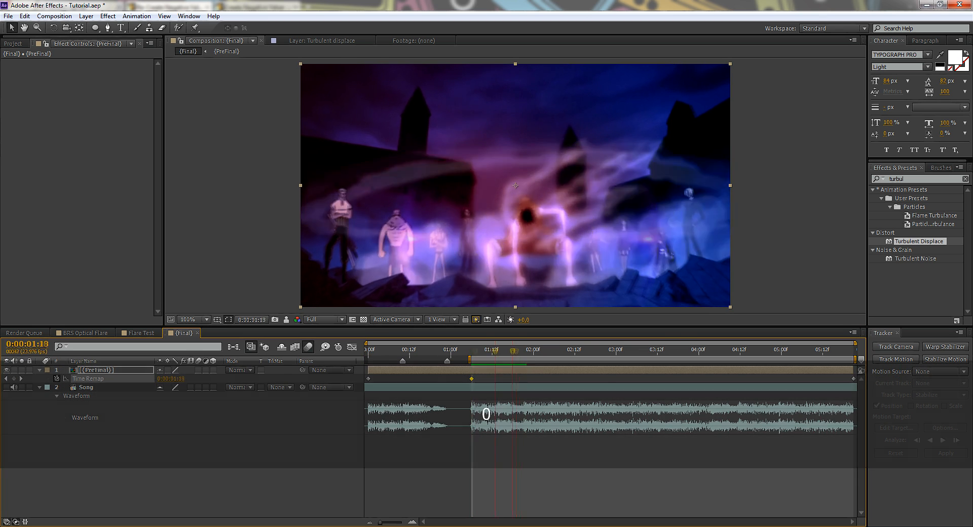
{"action": "key", "text": "ctrl+shift+Right"}
{"action": "key", "text": "ctrl+Left"}
{"action": "key", "text": "ctrl+Left"}
{"action": "key", "text": "ctrl+Left"}
{"action": "key", "text": "ctrl+Left"}
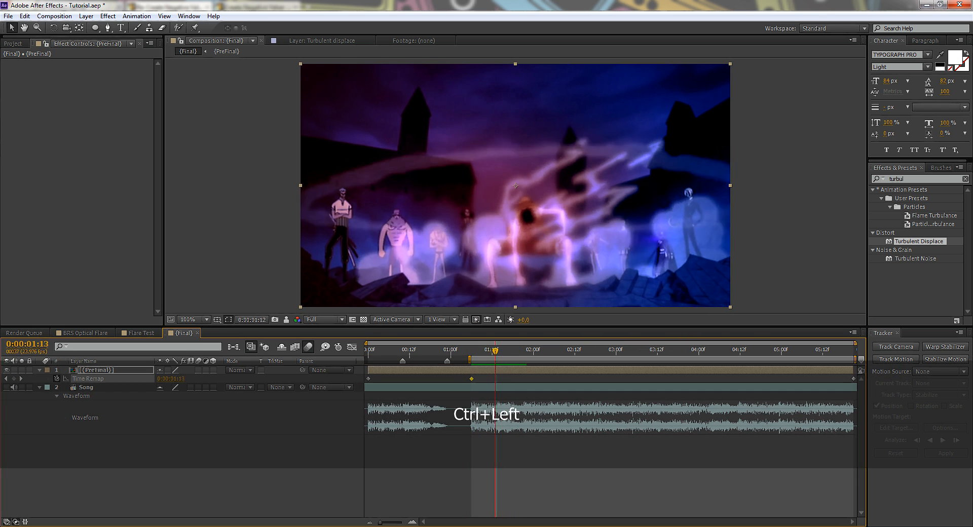
{"action": "left_click_drag", "start_coordinate": [170, 378], "coordinate": [187, 378]}
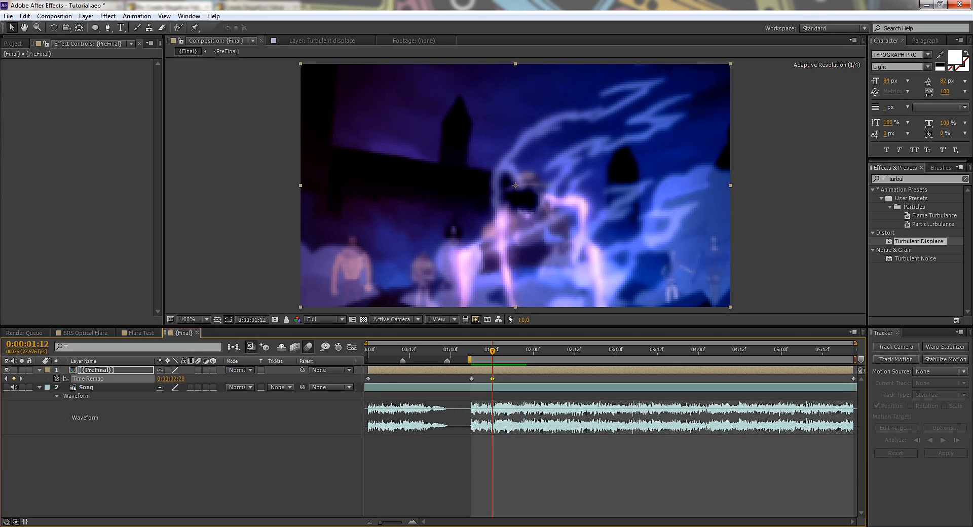
{"action": "key", "text": "KP_0"}
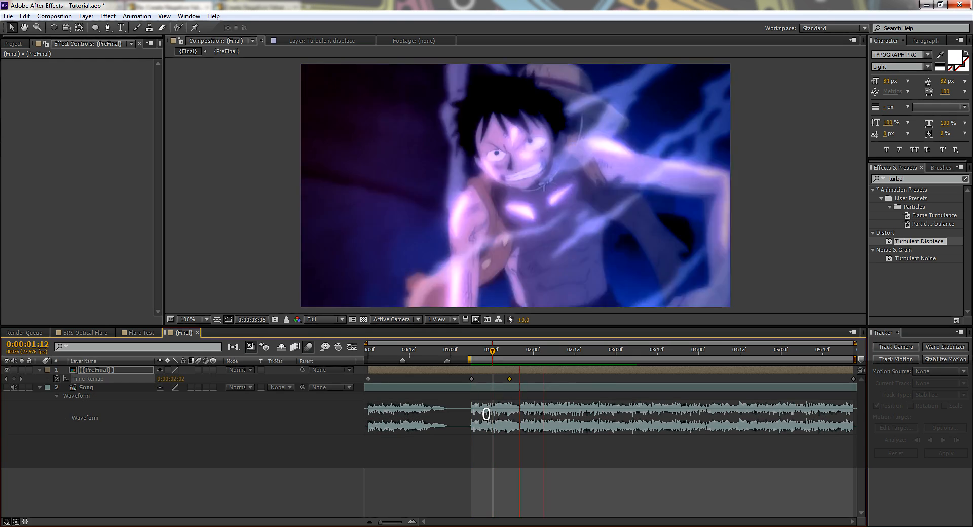
{"action": "key", "text": "space"}
Step: Split the {PreFinal} layer at 0:00:01:06 and at 0:00:01:17
{"action": "left_click_drag", "start_coordinate": [492, 351], "coordinate": [474, 351]}
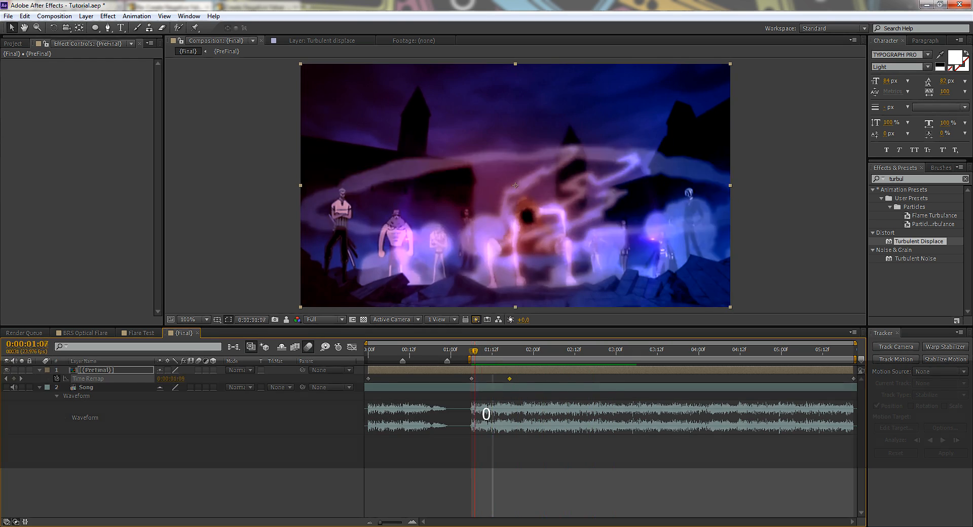
{"action": "key", "text": "ctrl+shift+d"}
{"action": "key", "text": "shift+Page_Down"}
{"action": "key", "text": "ctrl+shift+d"}
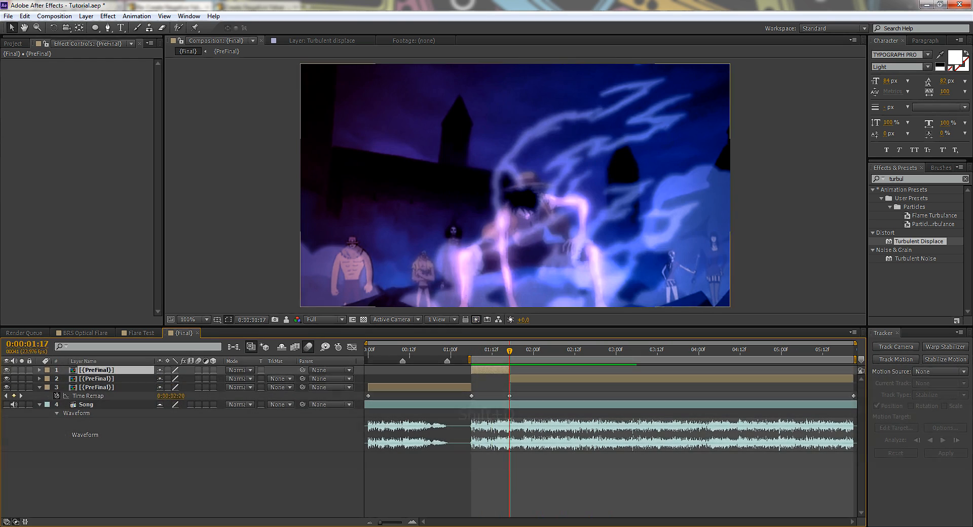
Step: Give the middle {PreFinal} segment its own label colour, collapse the time-remap properties, and save the project
{"action": "key", "text": "i"}
{"action": "left_click", "coordinate": [47, 370]}
{"action": "left_click", "coordinate": [73, 224]}
{"action": "left_click", "coordinate": [122, 481]}
{"action": "left_click", "coordinate": [40, 387]}
{"action": "key", "text": "ctrl+s"}
Step: Add the expression wiggle(5,12) to the Position of the middle {PreFinal} segment
{"action": "left_click", "coordinate": [96, 370]}
{"action": "key", "text": "p"}
{"action": "left_click", "coordinate": [66, 379], "text": "alt"}
{"action": "type", "text": "wiggle(5,12"}
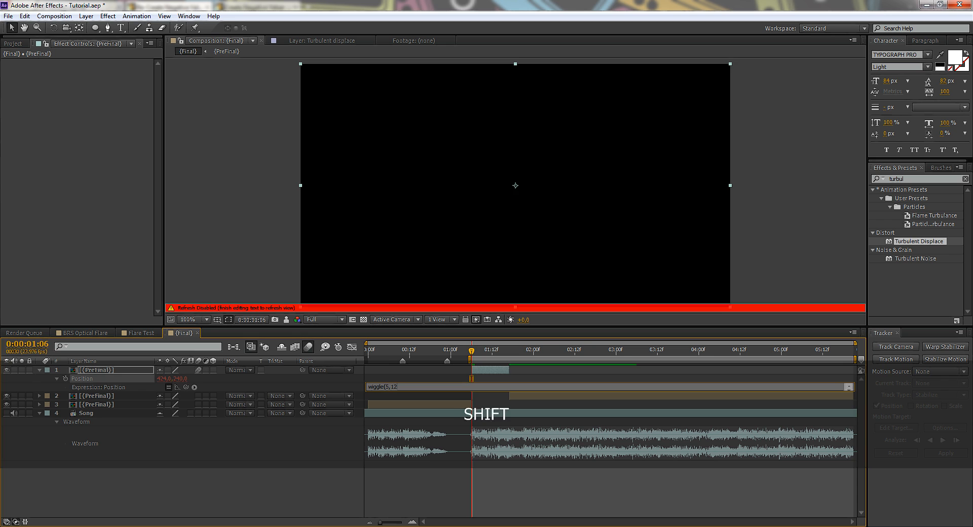
{"action": "type", "text": ")"}
{"action": "key", "text": "KP_Enter"}
Step: Apply Motion Tile to the middle segment with Output Width 1430, Output Height 4500 and Mirror Edges enabled
{"action": "double_click", "coordinate": [909, 242]}
{"action": "left_click_drag", "start_coordinate": [97, 106], "coordinate": [370, 106]}
{"action": "left_click_drag", "start_coordinate": [97, 98], "coordinate": [244, 97]}
{"action": "left_click", "coordinate": [582, 293]}
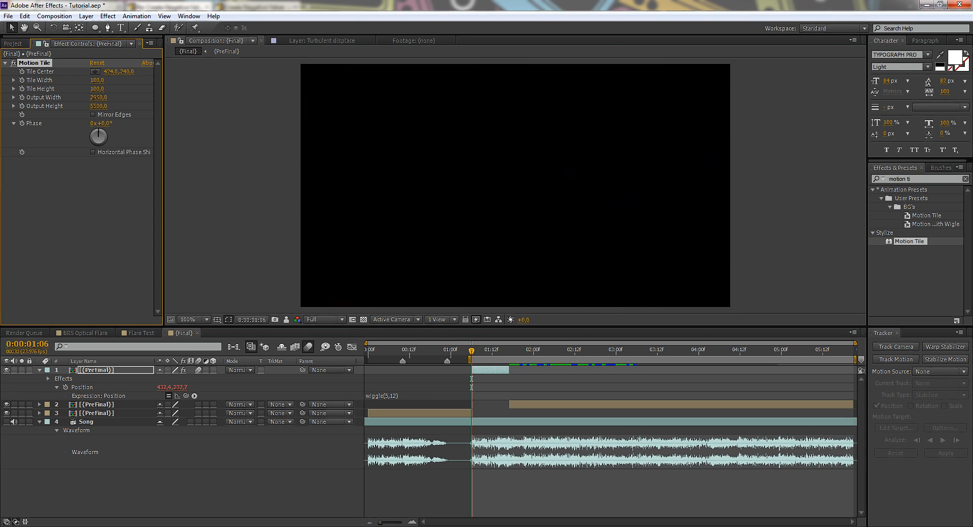
{"action": "left_click_drag", "start_coordinate": [98, 97], "coordinate": [33, 98]}
{"action": "mouse_move", "coordinate": [98, 106]}
{"action": "left_mouse_down"}
{"action": "mouse_move", "coordinate": [47, 105]}
{"action": "mouse_move", "coordinate": [93, 98]}
{"action": "left_mouse_up"}
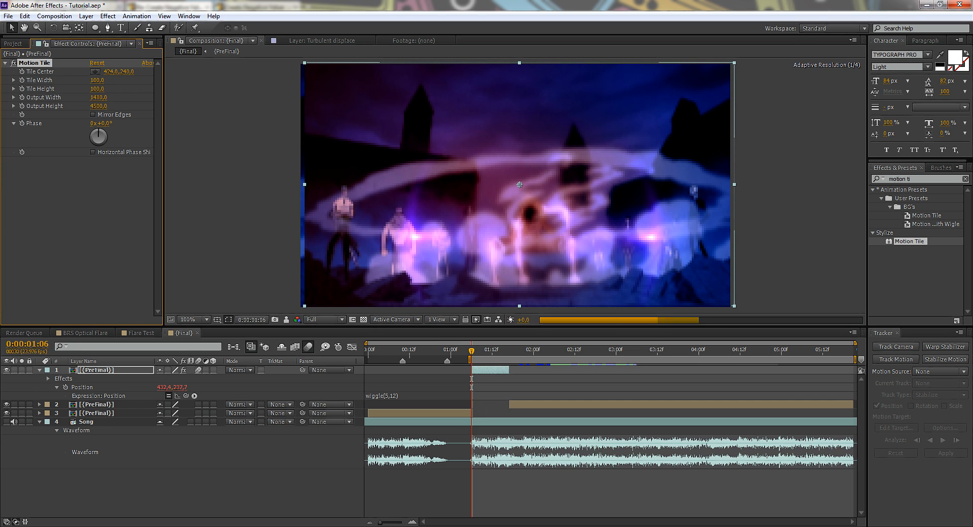
{"action": "right_click", "coordinate": [40, 70]}
{"action": "left_click", "coordinate": [65, 141]}
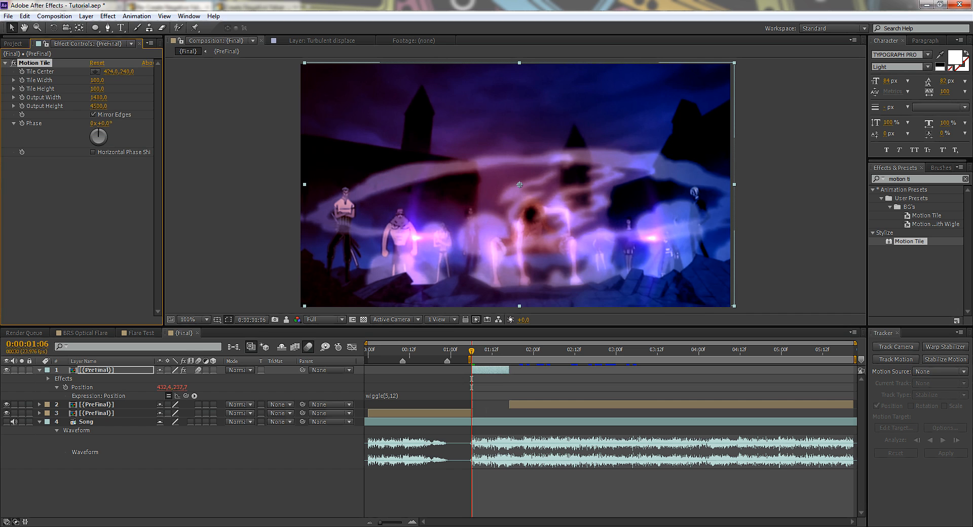
{"action": "mouse_move", "coordinate": [472, 351]}
{"action": "left_mouse_down"}
{"action": "mouse_move", "coordinate": [513, 351]}
{"action": "mouse_move", "coordinate": [472, 350]}
{"action": "left_mouse_up"}
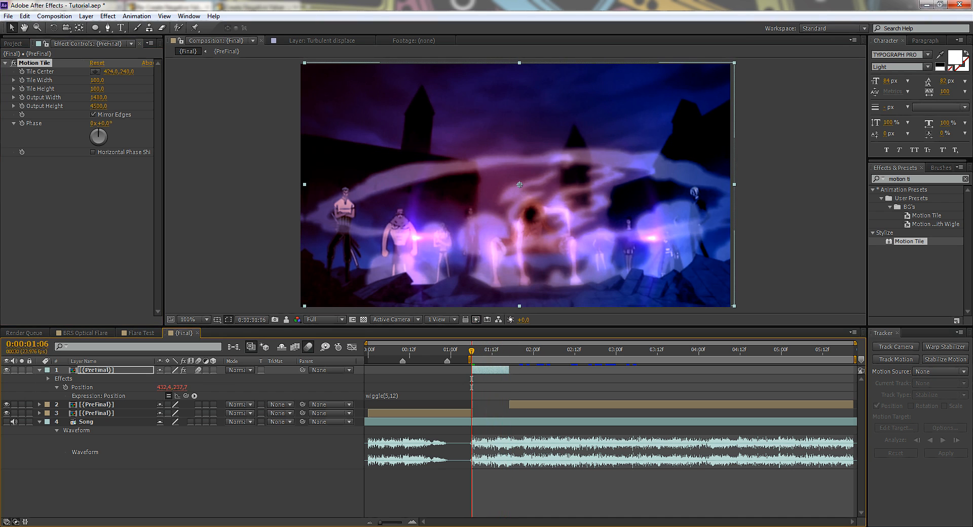
{"action": "left_click", "coordinate": [108, 15]}
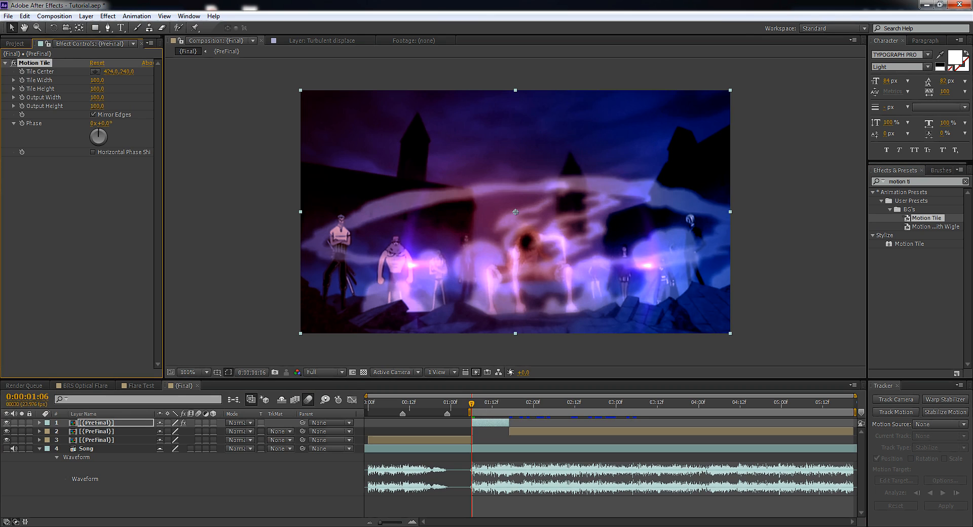
Step: Add wiggle(5,12) to the middle segment's Position and set Motion Tile's Output Width to 330 and Output Height to 360
{"action": "key", "text": "p"}
{"action": "left_click", "coordinate": [65, 431], "text": "alt"}
{"action": "type", "text": "wiggle("}
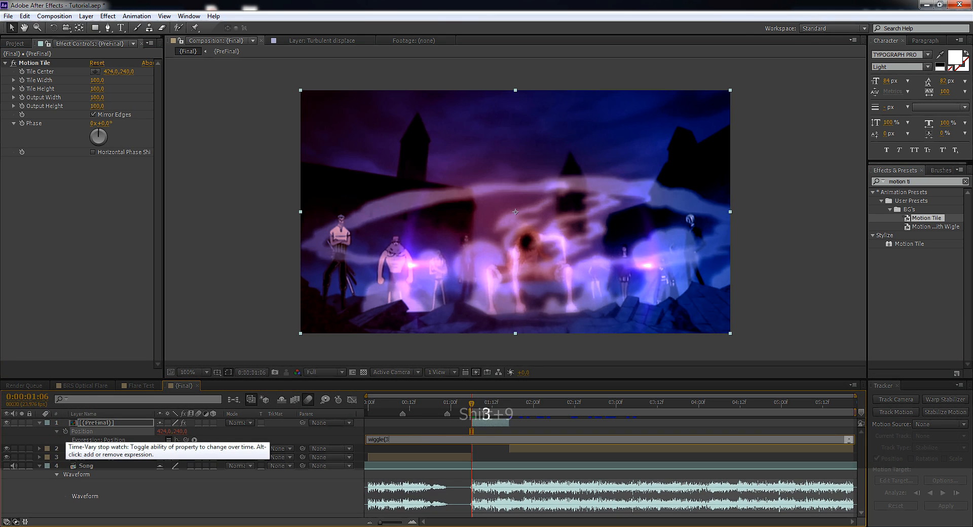
{"action": "type", "text": "5,12)"}
{"action": "key", "text": "Return"}
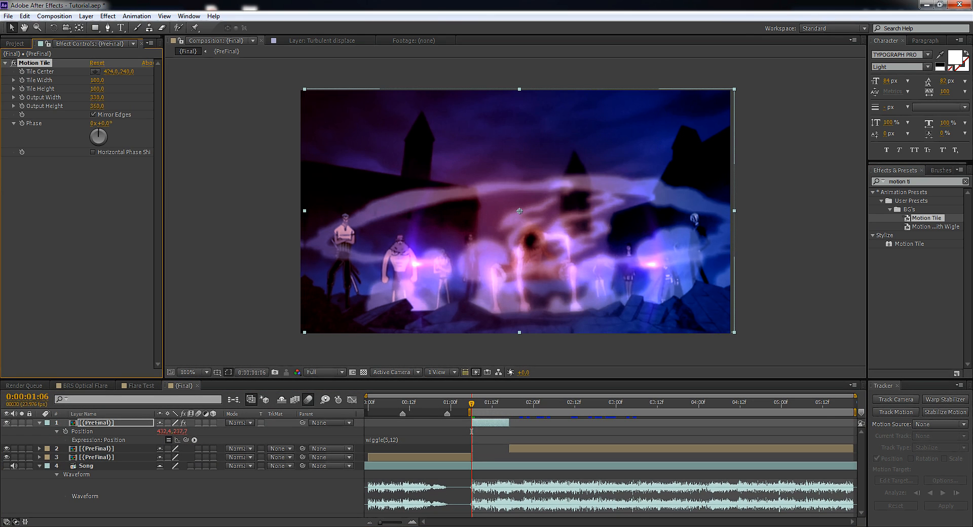
Step: Check the wiggle motion over the first few frames of the middle segment
{"action": "key", "text": "ctrl+Right"}
{"action": "key", "text": "ctrl+Right"}
{"action": "key", "text": "ctrl+Right"}
{"action": "key", "text": "ctrl+Right"}
{"action": "key", "text": "ctrl+Left"}
{"action": "key", "text": "ctrl+Left"}
{"action": "key", "text": "ctrl+Left"}
{"action": "key", "text": "ctrl+Left"}
Step: Keyframe the middle segment's Scale from 100% at 0:00:01:06 to 112% at 0:00:01:10
{"action": "key", "text": "s"}
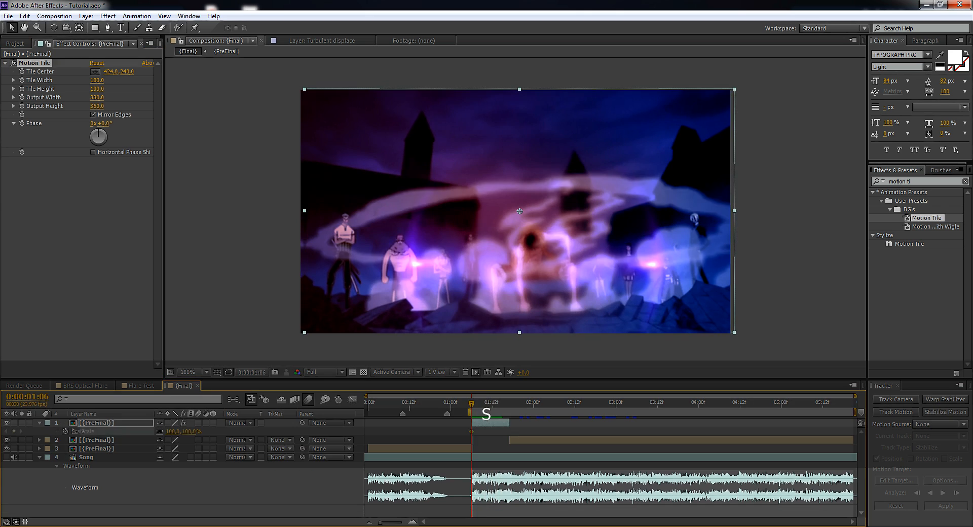
{"action": "left_click", "coordinate": [65, 431]}
{"action": "key", "text": "ctrl+Right"}
{"action": "key", "text": "ctrl+Right"}
{"action": "key", "text": "ctrl+Right"}
{"action": "key", "text": "ctrl+Right"}
{"action": "left_click_drag", "start_coordinate": [173, 431], "coordinate": [183, 432]}
Step: Add a closing Scale keyframe at 0:00:01:17 and apply Easy Ease to all the Scale keyframes
{"action": "key", "text": "ctrl+Right"}
{"action": "key", "text": "ctrl+Right"}
{"action": "key", "text": "ctrl+Right"}
{"action": "key", "text": "ctrl+Right"}
{"action": "key", "text": "ctrl+Right"}
{"action": "key", "text": "ctrl+Right"}
{"action": "key", "text": "ctrl+Right"}
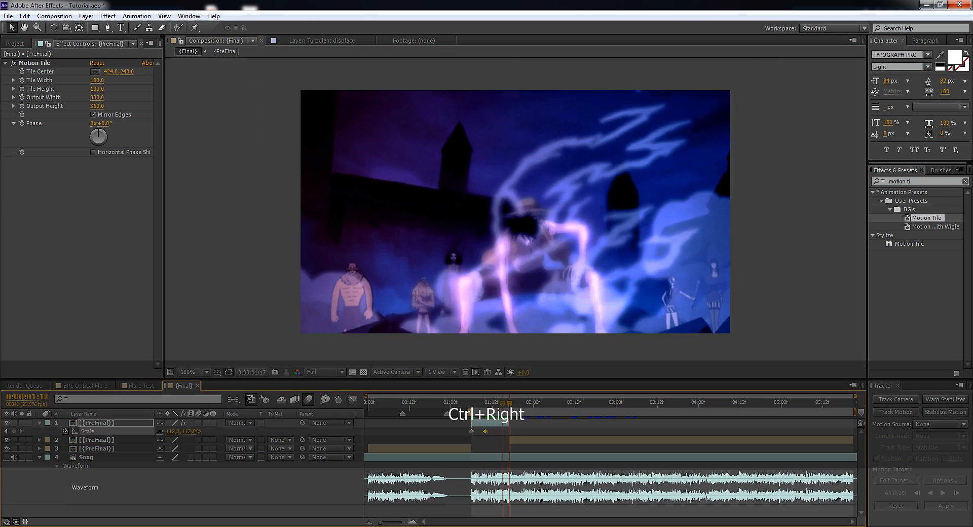
{"action": "key", "text": "ctrl+Left"}
{"action": "key", "text": "ctrl+Left"}
{"action": "key", "text": "ctrl+Left"}
{"action": "key", "text": "ctrl+Left"}
{"action": "key", "text": "ctrl+Left"}
{"action": "key", "text": "ctrl+Left"}
{"action": "key", "text": "ctrl+Left"}
{"action": "key", "text": "ctrl+Left"}
{"action": "key", "text": "ctrl+Left"}
{"action": "key", "text": "ctrl+Left"}
{"action": "key", "text": "ctrl+alt+a"}
{"action": "key", "text": "F9"}
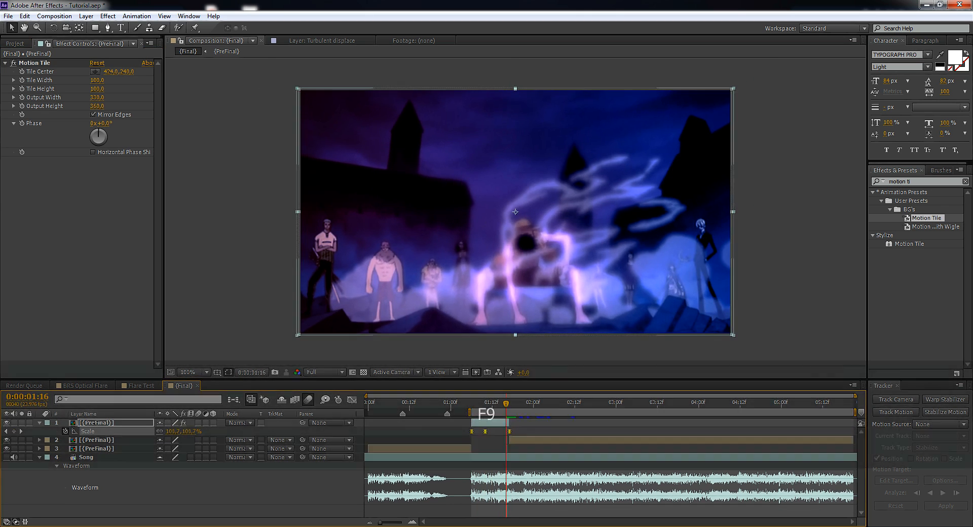
Step: Enable motion blur on the middle {PreFinal} segment and preview the shake
{"action": "left_click", "coordinate": [198, 423]}
{"action": "left_click_drag", "start_coordinate": [476, 404], "coordinate": [444, 404]}
{"action": "key", "text": "KP_0"}
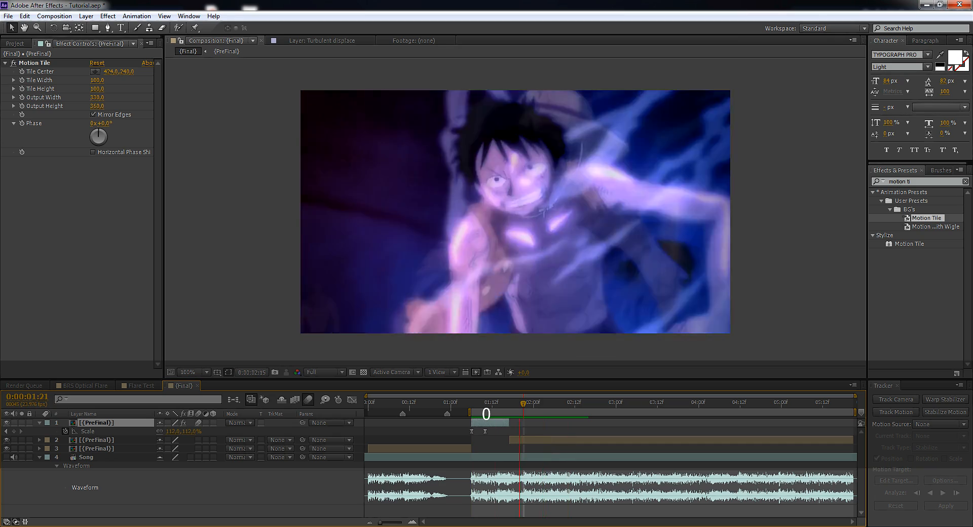
{"action": "key", "text": "space"}
Step: Apply Tint to the middle segment, map black to bright blue, and keyframe Amount to Tint at 56% at 0:00:01:06
{"action": "left_click_drag", "start_coordinate": [523, 404], "coordinate": [471, 404]}
{"action": "left_click", "coordinate": [108, 16]}
{"action": "mouse_move", "coordinate": [121, 185]}
{"action": "left_click", "coordinate": [249, 445]}
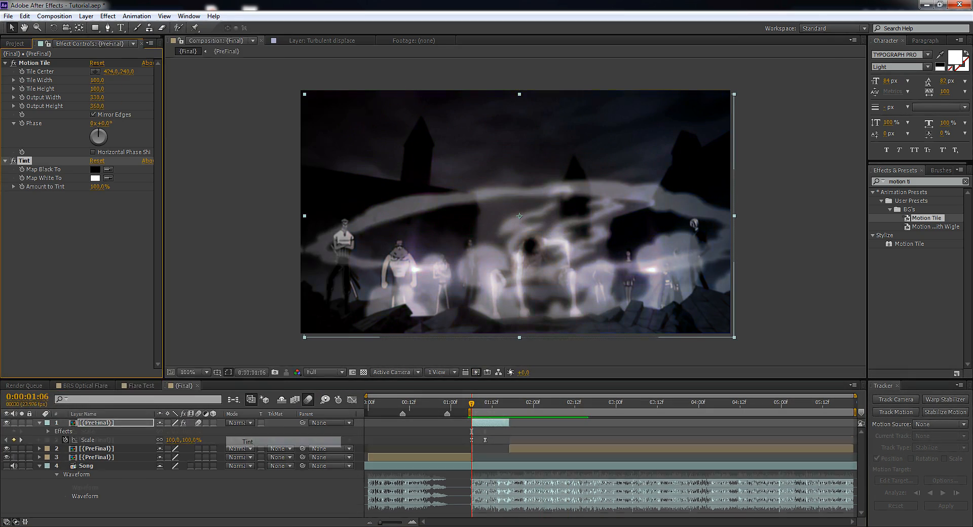
{"action": "left_click", "coordinate": [96, 170]}
{"action": "left_click", "coordinate": [162, 351]}
{"action": "left_click", "coordinate": [115, 298]}
{"action": "left_click_drag", "start_coordinate": [115, 299], "coordinate": [151, 299]}
{"action": "left_click", "coordinate": [242, 300]}
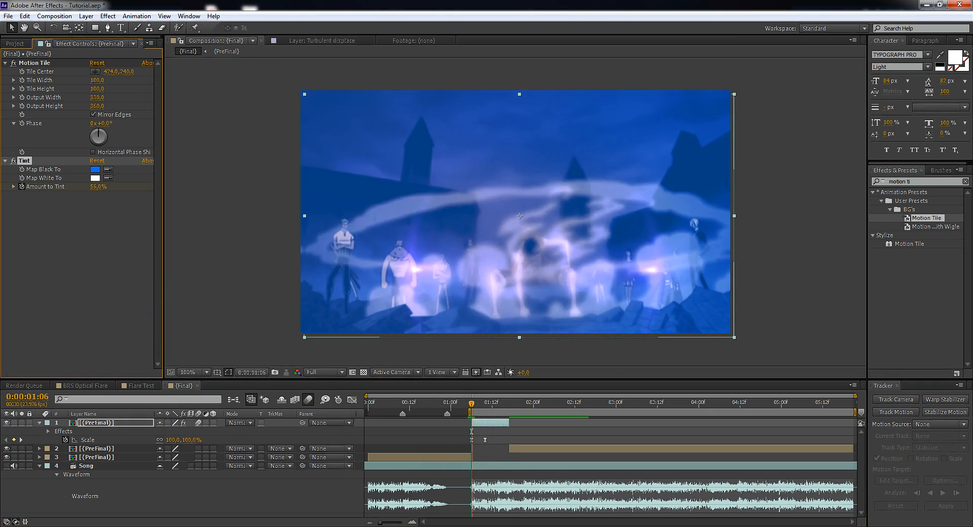
Step: Keyframe Amount to Tint at 0% at 0:00:01:17, save the project, and preview the composition
{"action": "key", "text": "KP_0"}
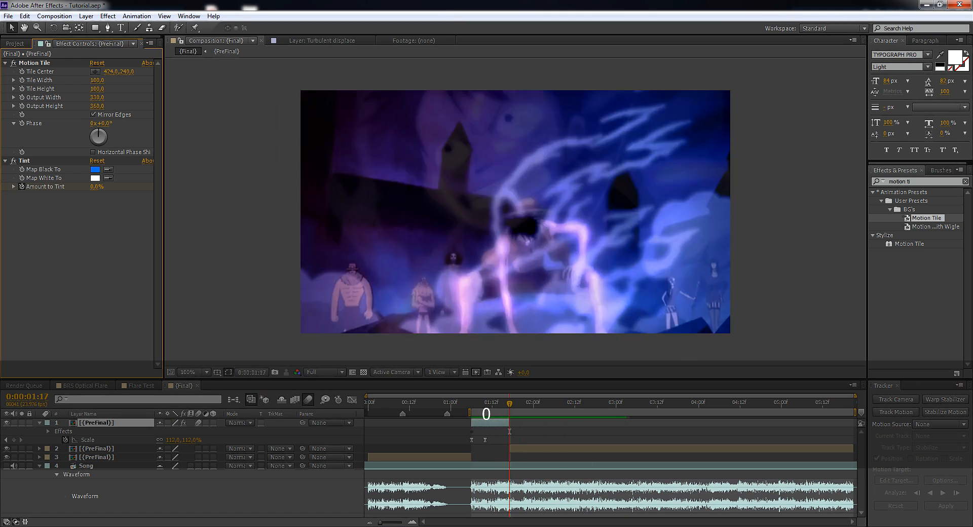
{"action": "key", "text": "ctrl+s"}
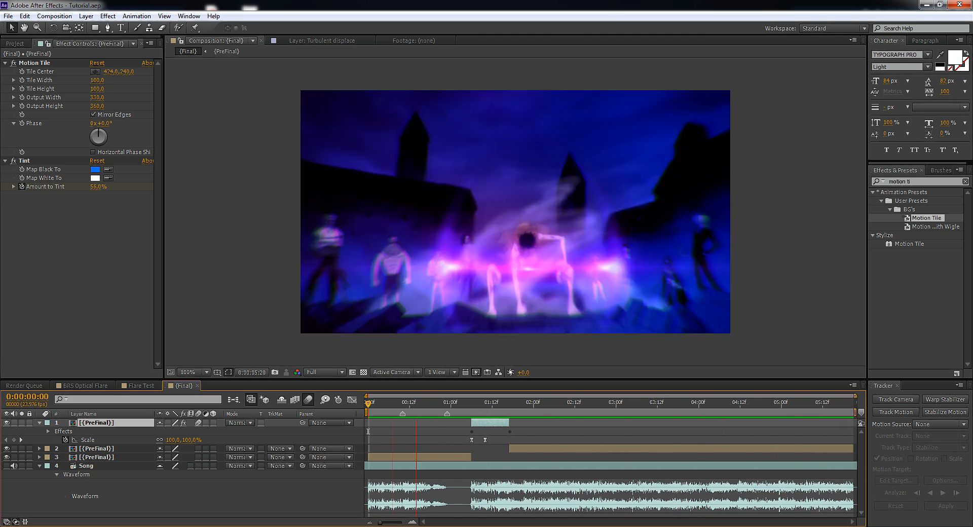
{"action": "key", "text": "space"}
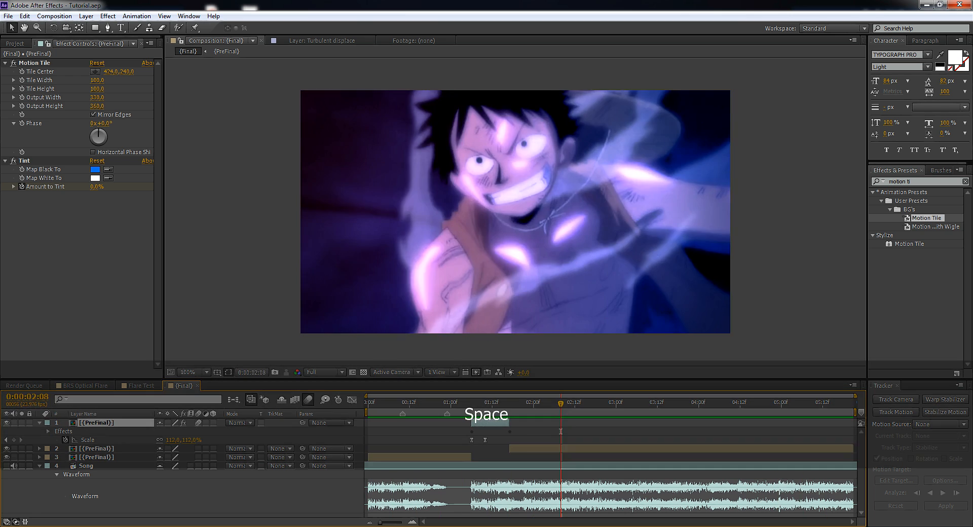
Step: Animate Motion Tile's Tile Center with a vertical shift at 0:00:01:10 and a reset to 424, 240 at 0:00:01:15
{"action": "left_click", "coordinate": [22, 71]}
{"action": "right_click", "coordinate": [43, 72]}
{"action": "left_click", "coordinate": [66, 142]}
{"action": "left_click_drag", "start_coordinate": [478, 404], "coordinate": [485, 403]}
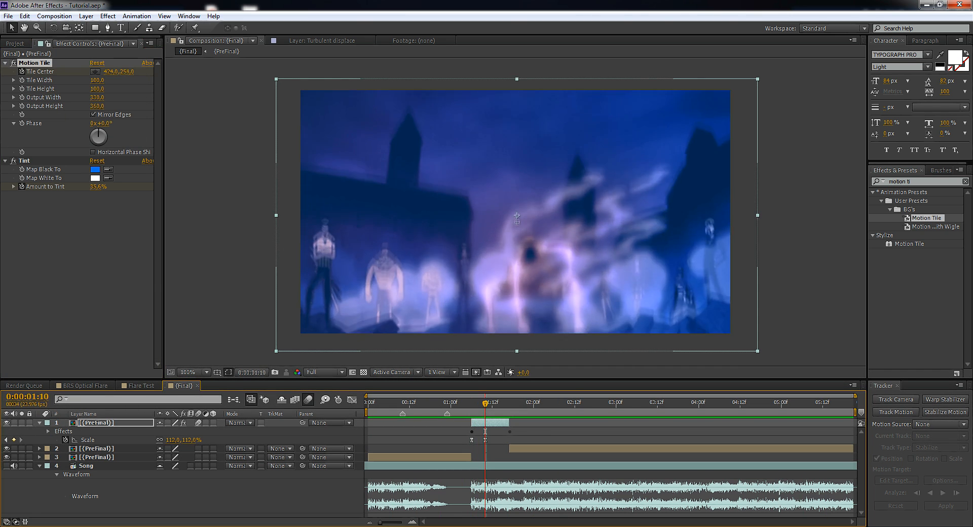
{"action": "left_click_drag", "start_coordinate": [126, 72], "coordinate": [119, 72]}
{"action": "left_click_drag", "start_coordinate": [485, 403], "coordinate": [502, 403]}
{"action": "right_click", "coordinate": [48, 71]}
{"action": "left_click", "coordinate": [75, 141]}
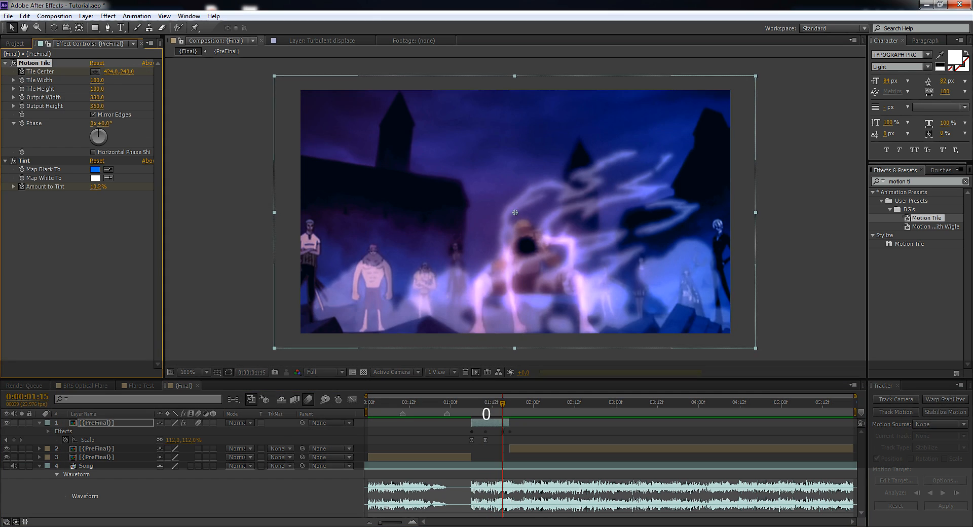
Step: Preview the animation with the work area starting at 0:00:00:22, and save the project
{"action": "key", "text": "KP_0"}
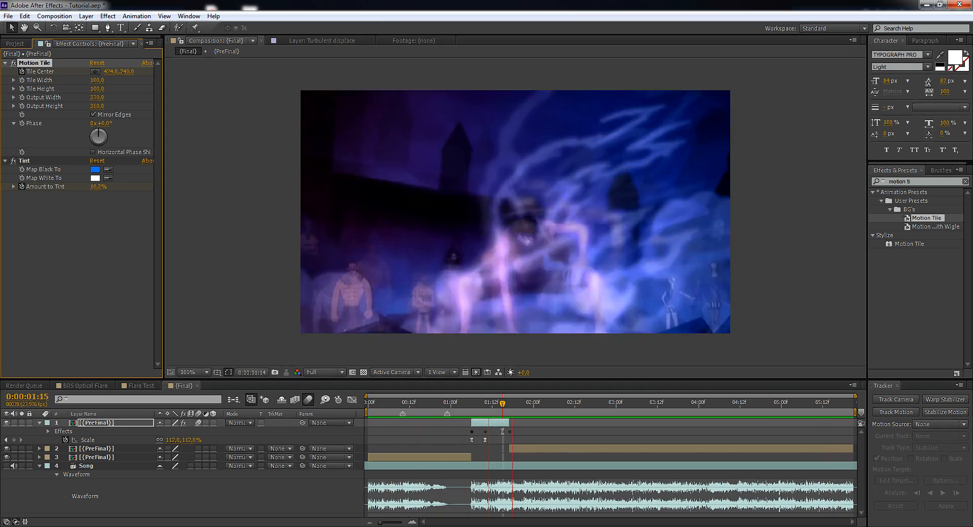
{"action": "key", "text": "KP_0"}
{"action": "left_click", "coordinate": [443, 403]}
{"action": "key", "text": "b"}
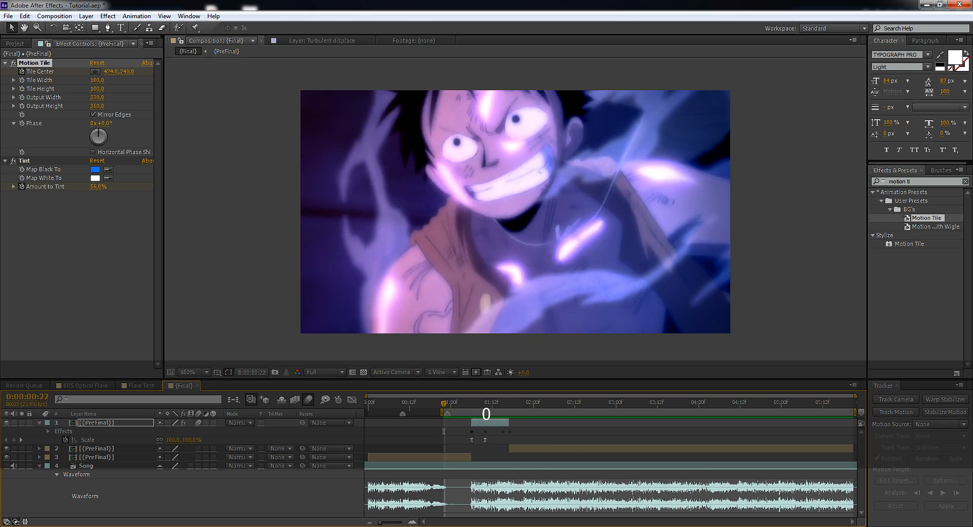
{"action": "key", "text": "ctrl+s"}
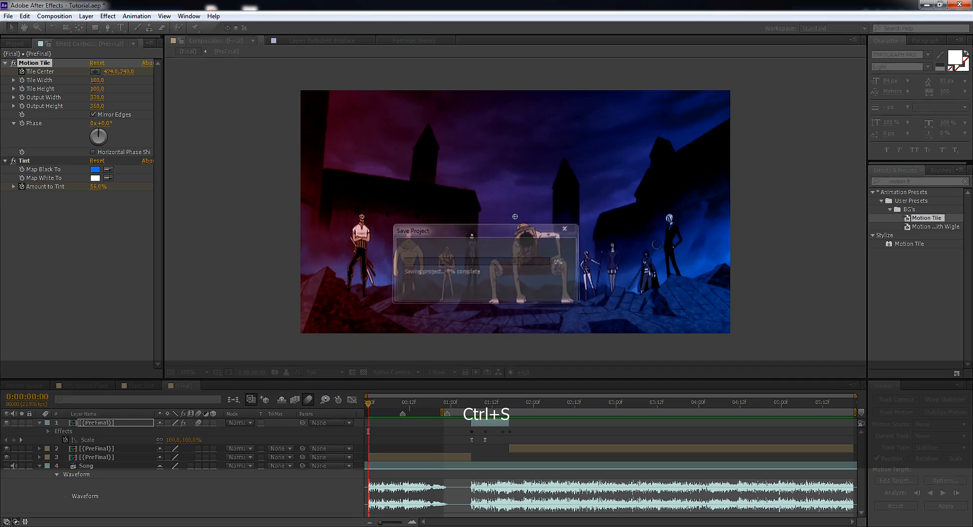